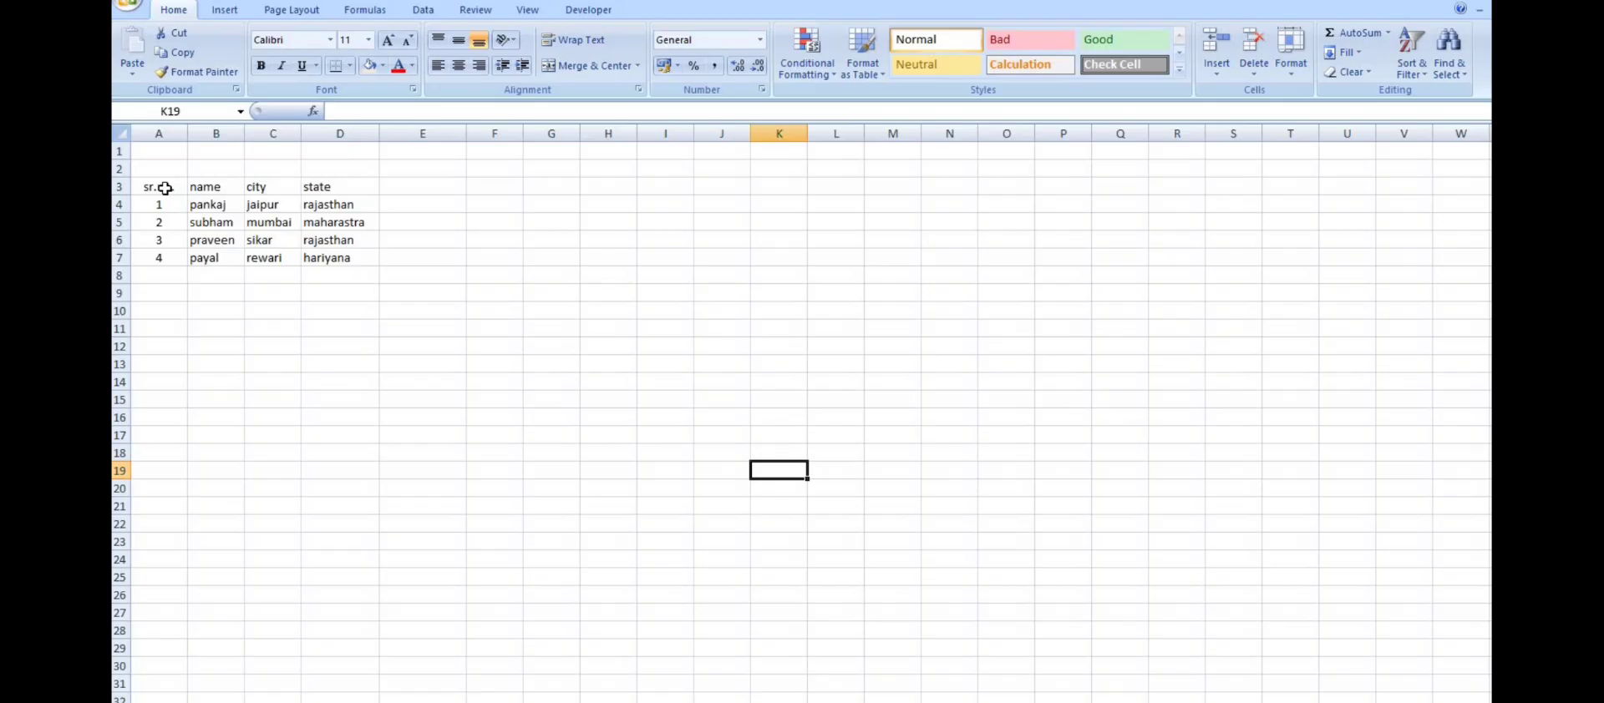
Clear the selections around the original table and choose J3 as the new table's first cell
click(438, 347)
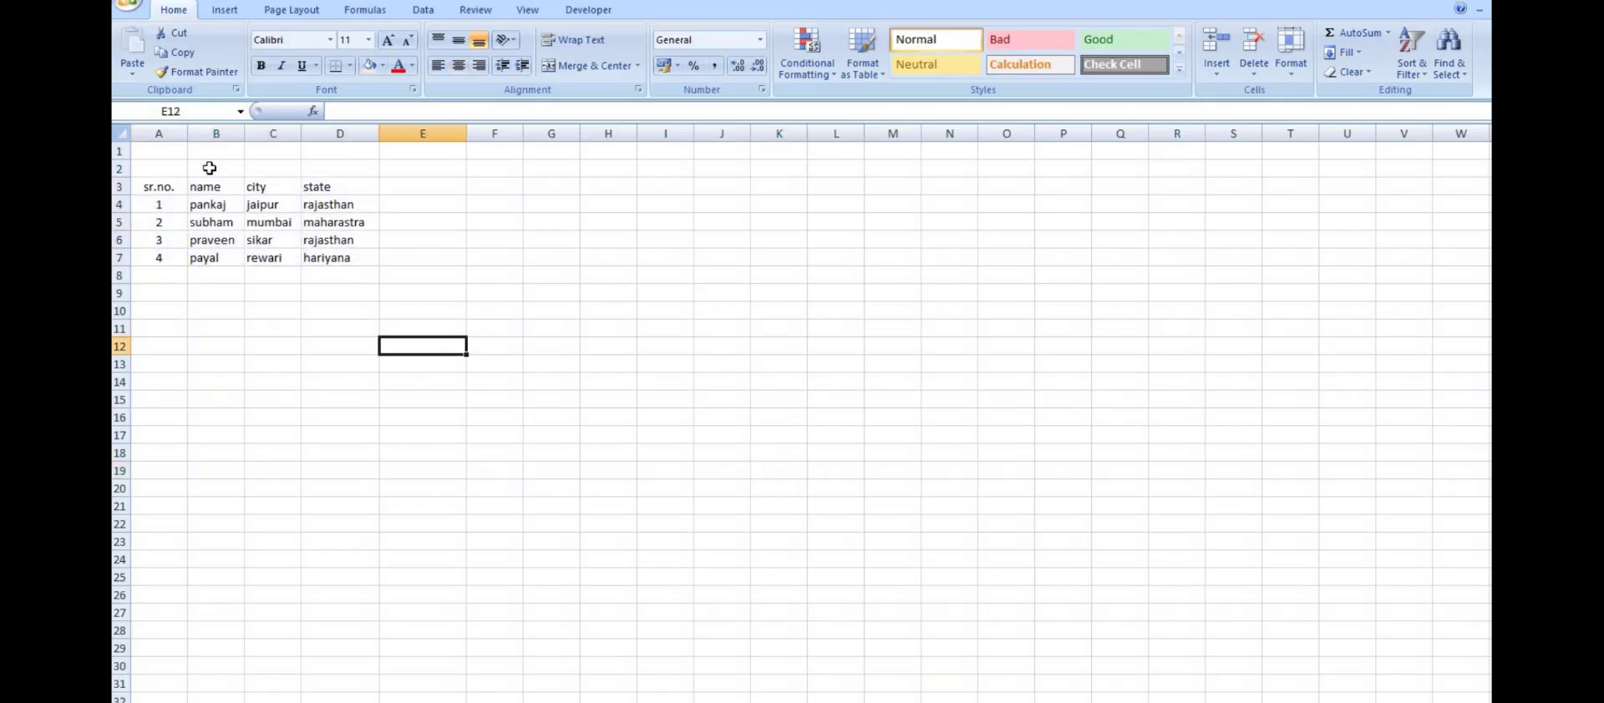
mouse_move(159, 187)
mouse_down()
mouse_move(484, 530)
mouse_move(561, 541)
mouse_up()
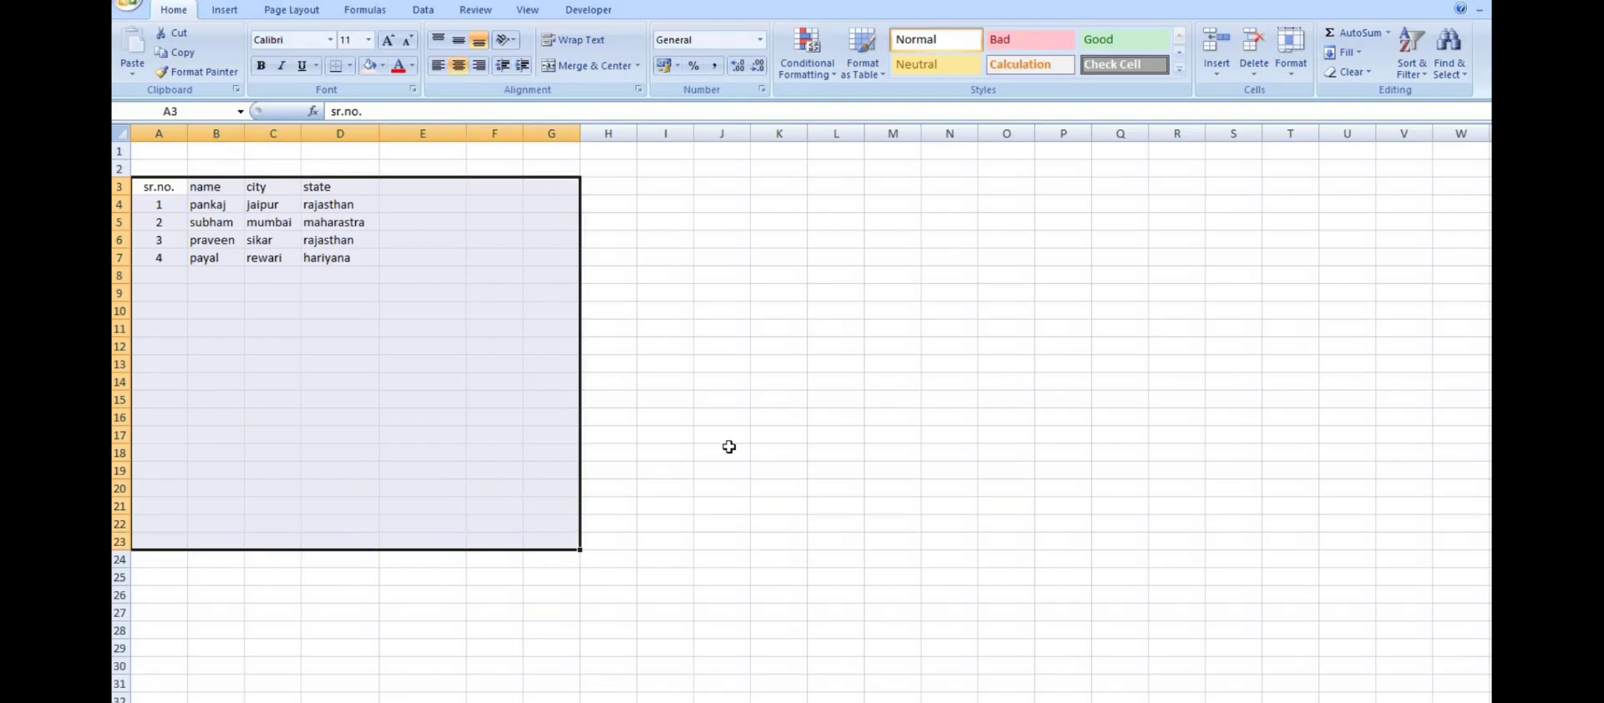
click(718, 450)
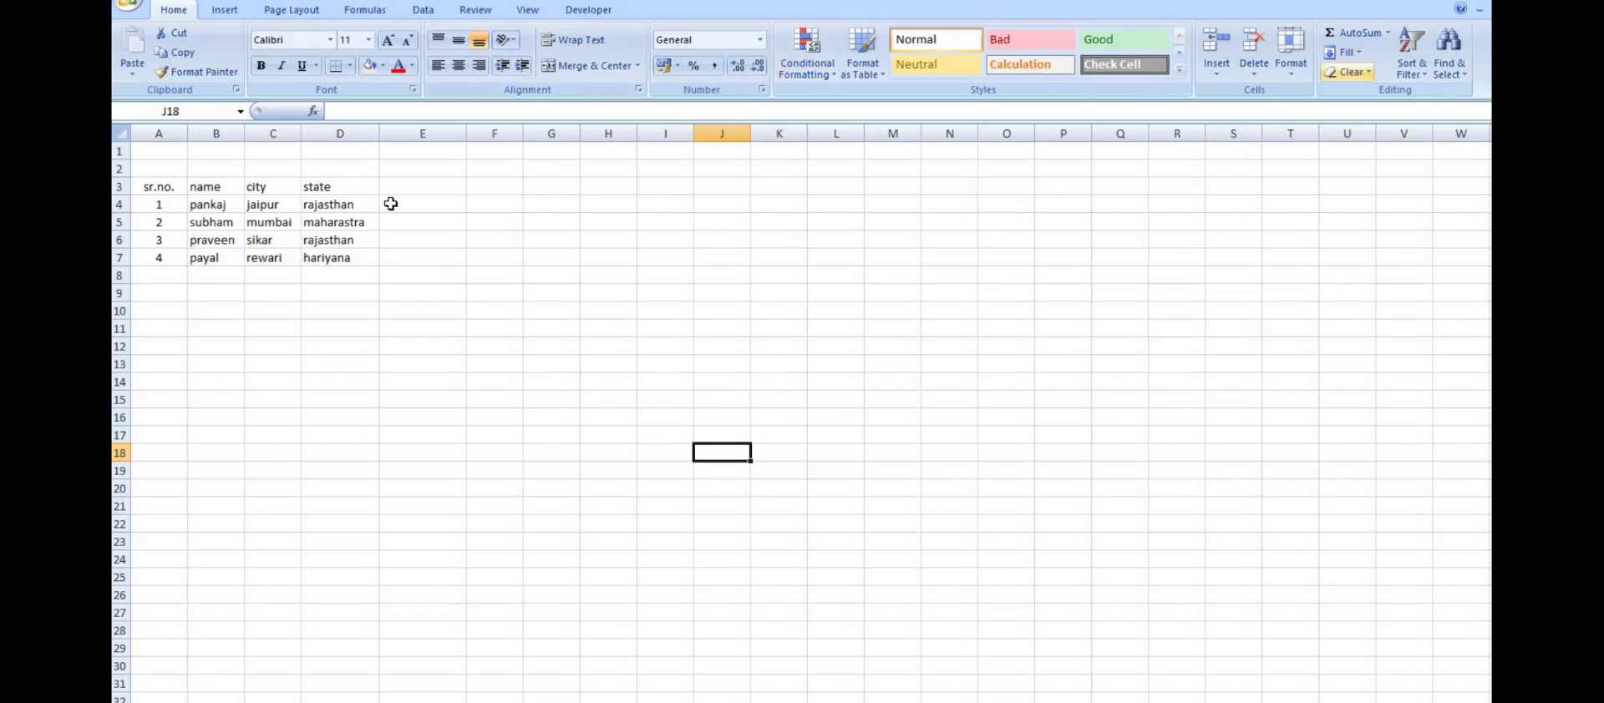
drag(180, 186, 368, 363)
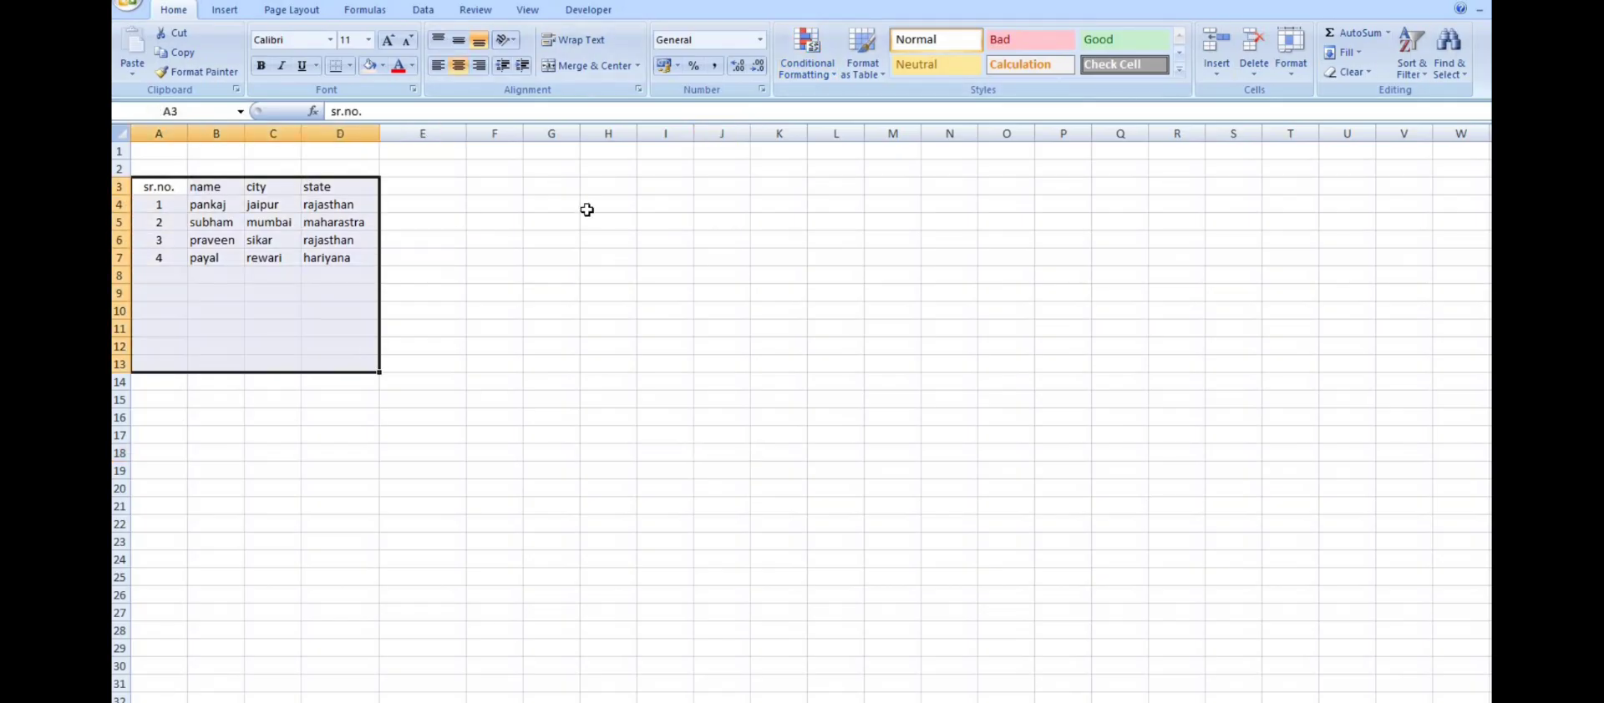
double_click(727, 187)
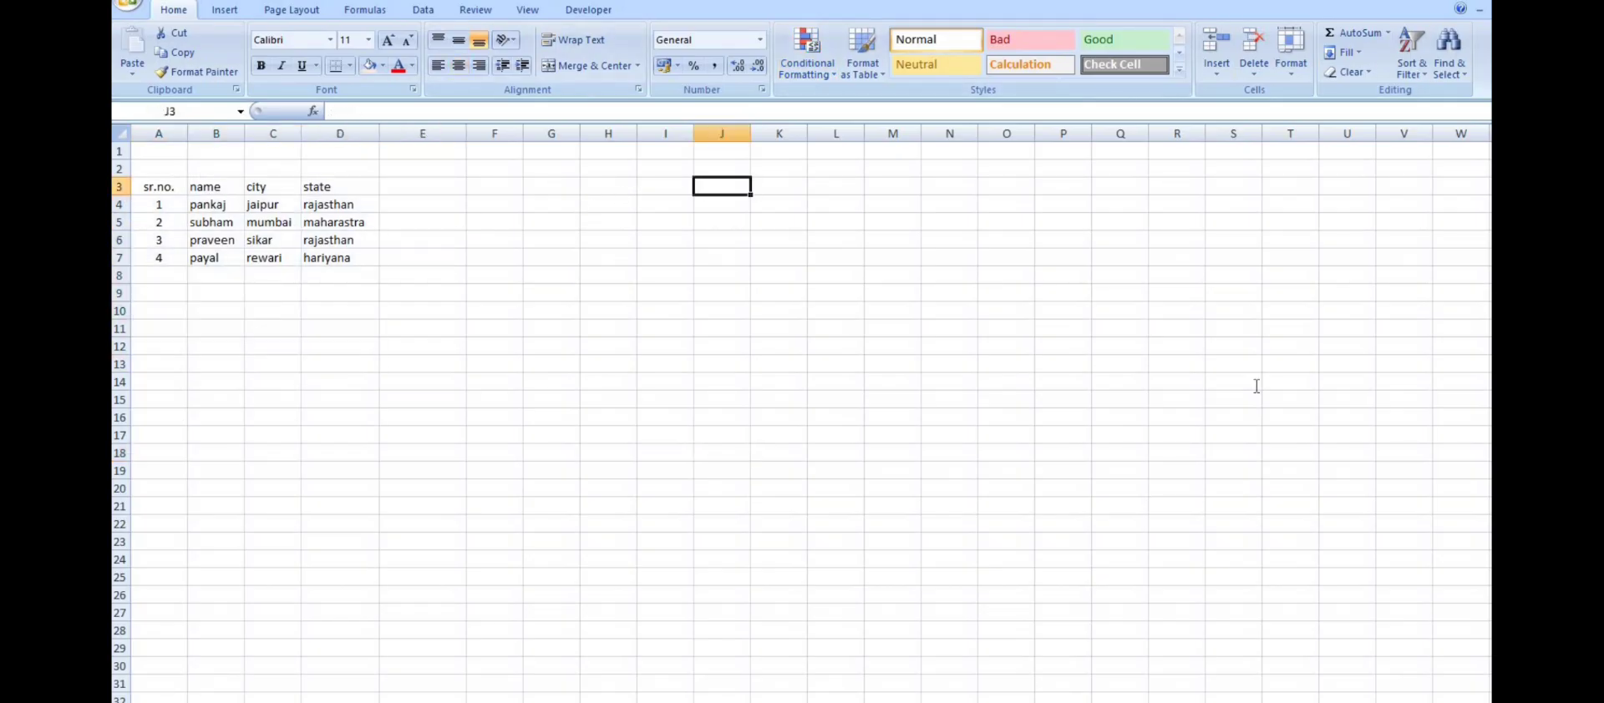
click(1006, 292)
drag(723, 187, 1198, 431)
click(1086, 351)
click(724, 189)
Enter the headers Sr. No., Name, City and State across J3:M3
text(Sr. No.)
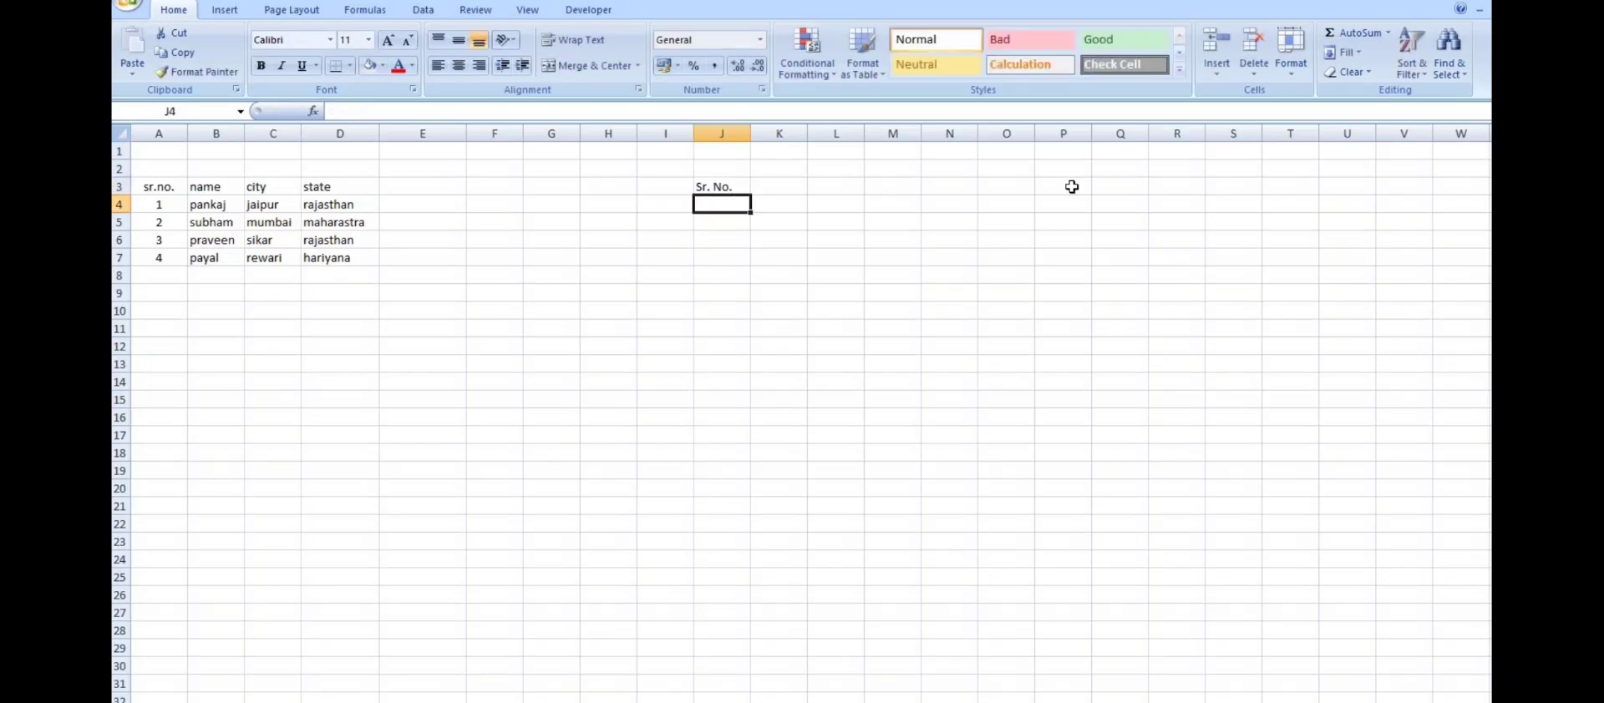
key(Tab)
text(Name)
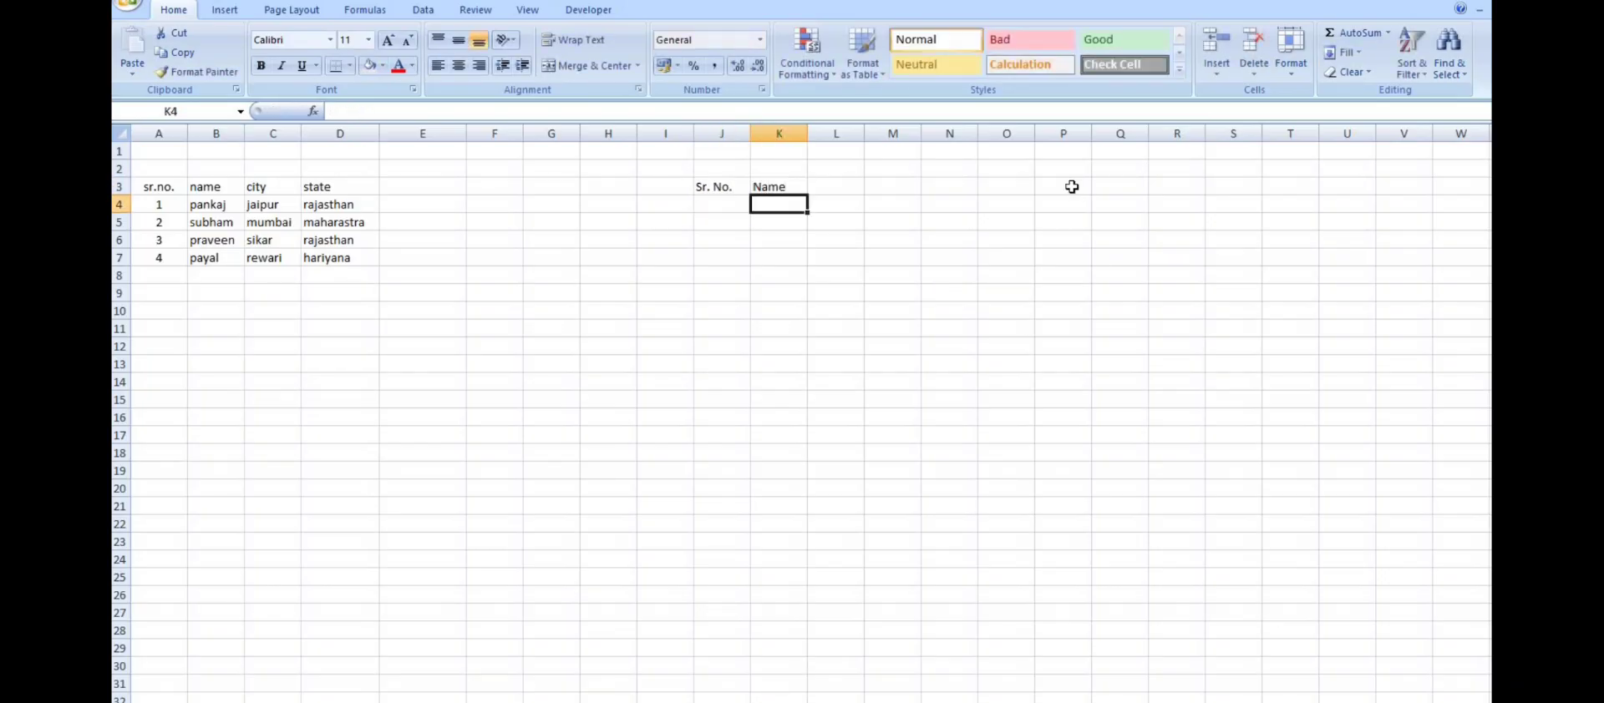
key(Tab)
text(City)
key(Return)
key(Up)
key(Right)
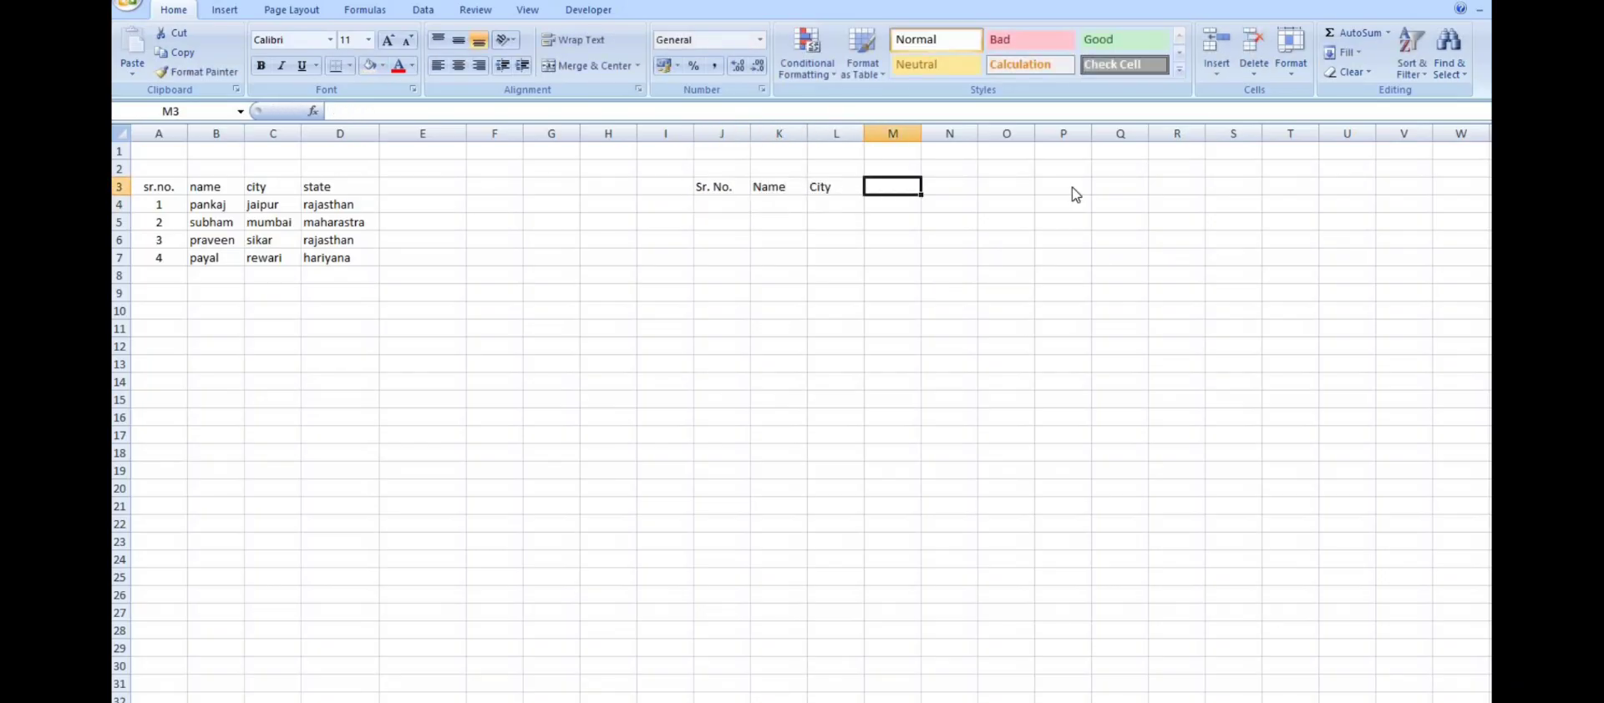
text(State)
key(Return)
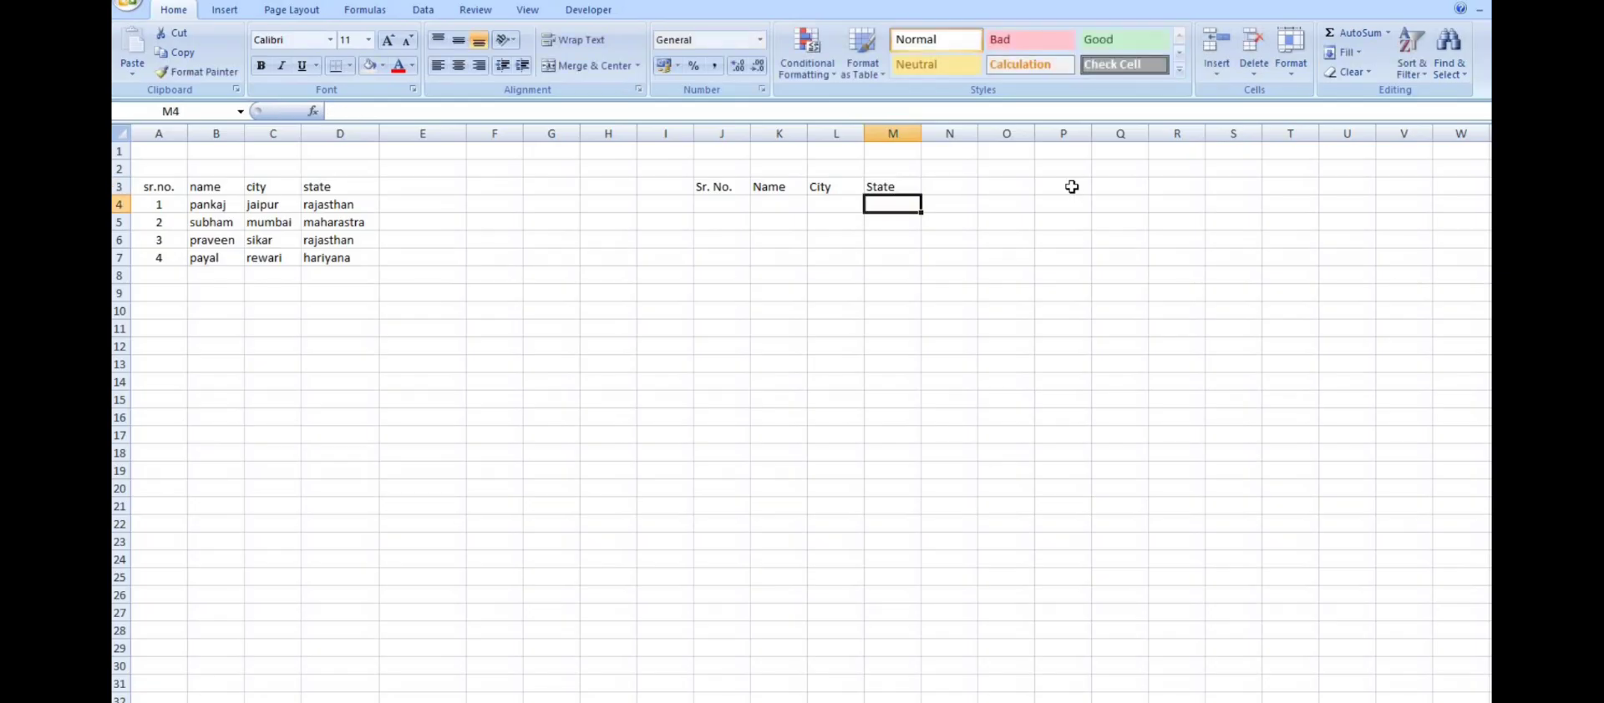
Fill serial numbers 1, 2, 3 and 4 down J4:J7
key(Left)
key(Left)
key(Left)
text(1)
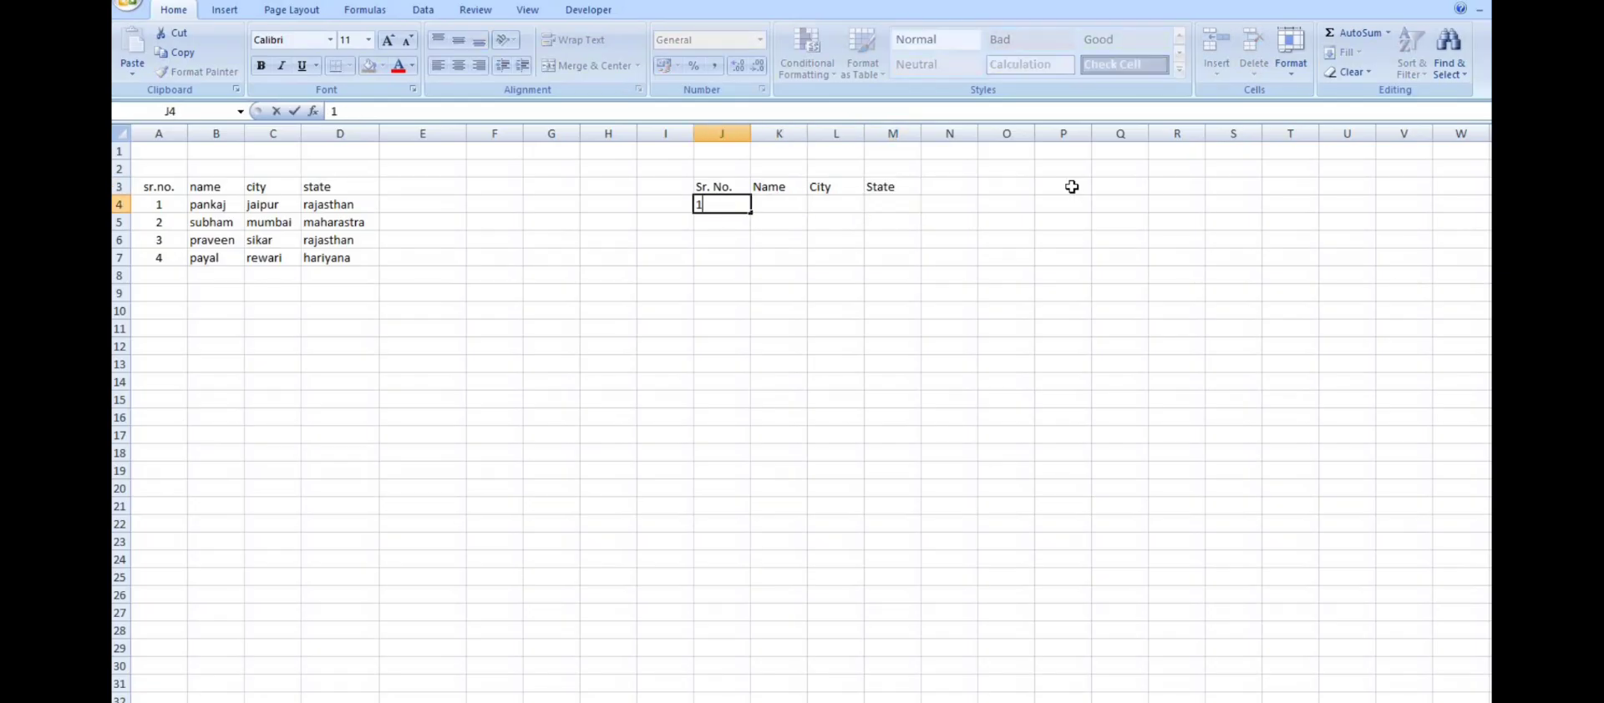
key(Return)
text(2)
key(Return)
text(3)
key(Return)
text(4)
key(Up)
key(Up)
key(Up)
key(Right)
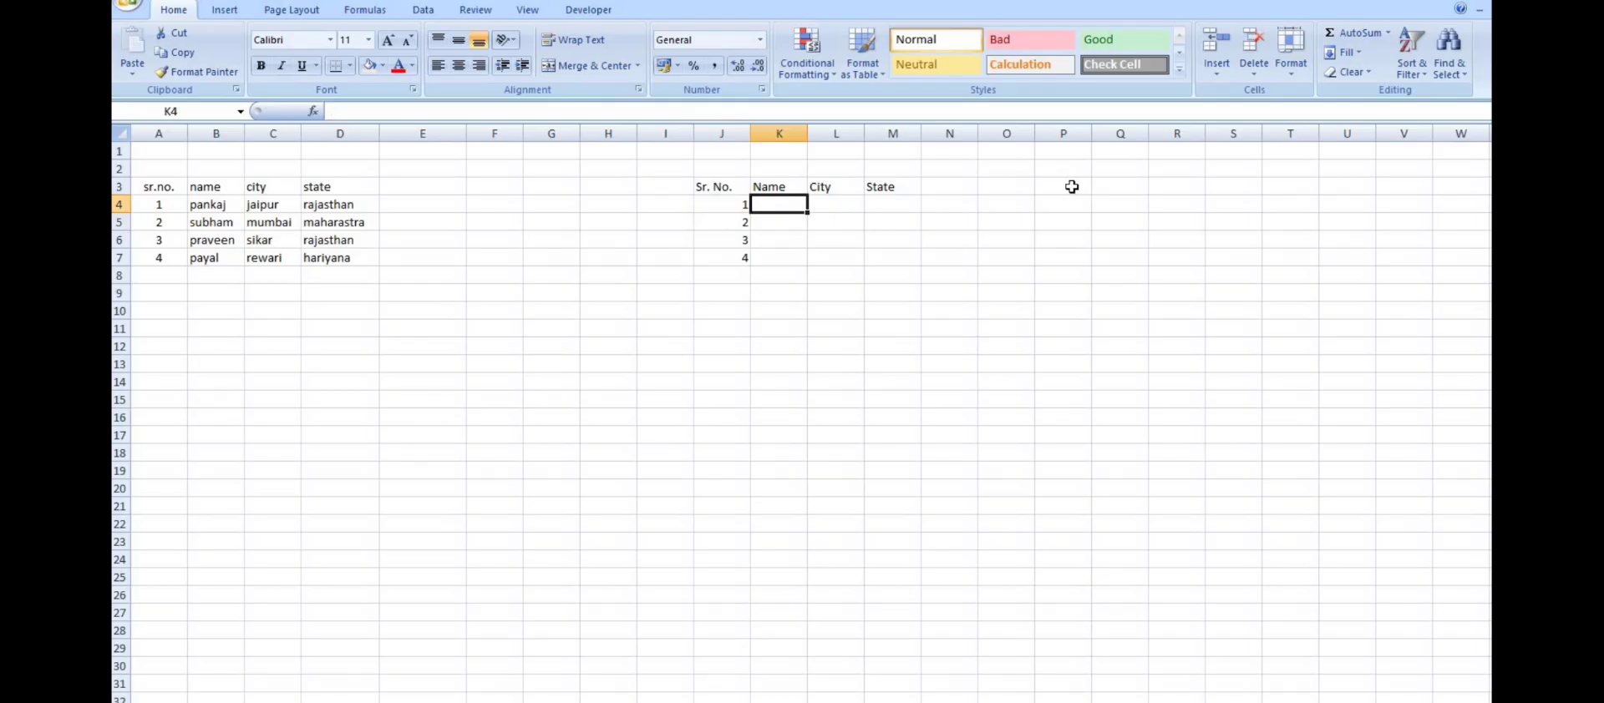
Enter the four people's names in K4:K7, correcting the second entry
text(Pa)
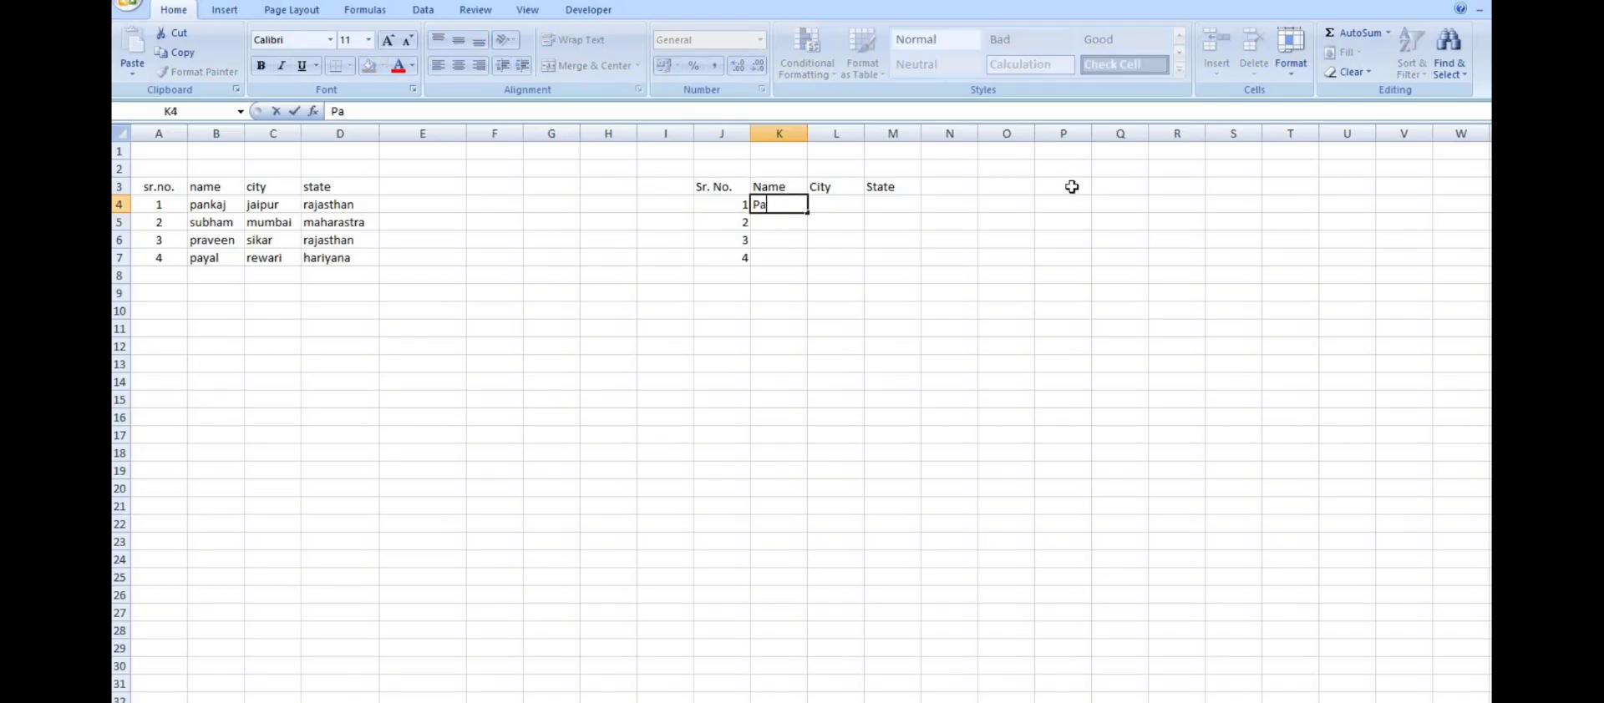
text(nkaj)
key(Return)
text(Subha)
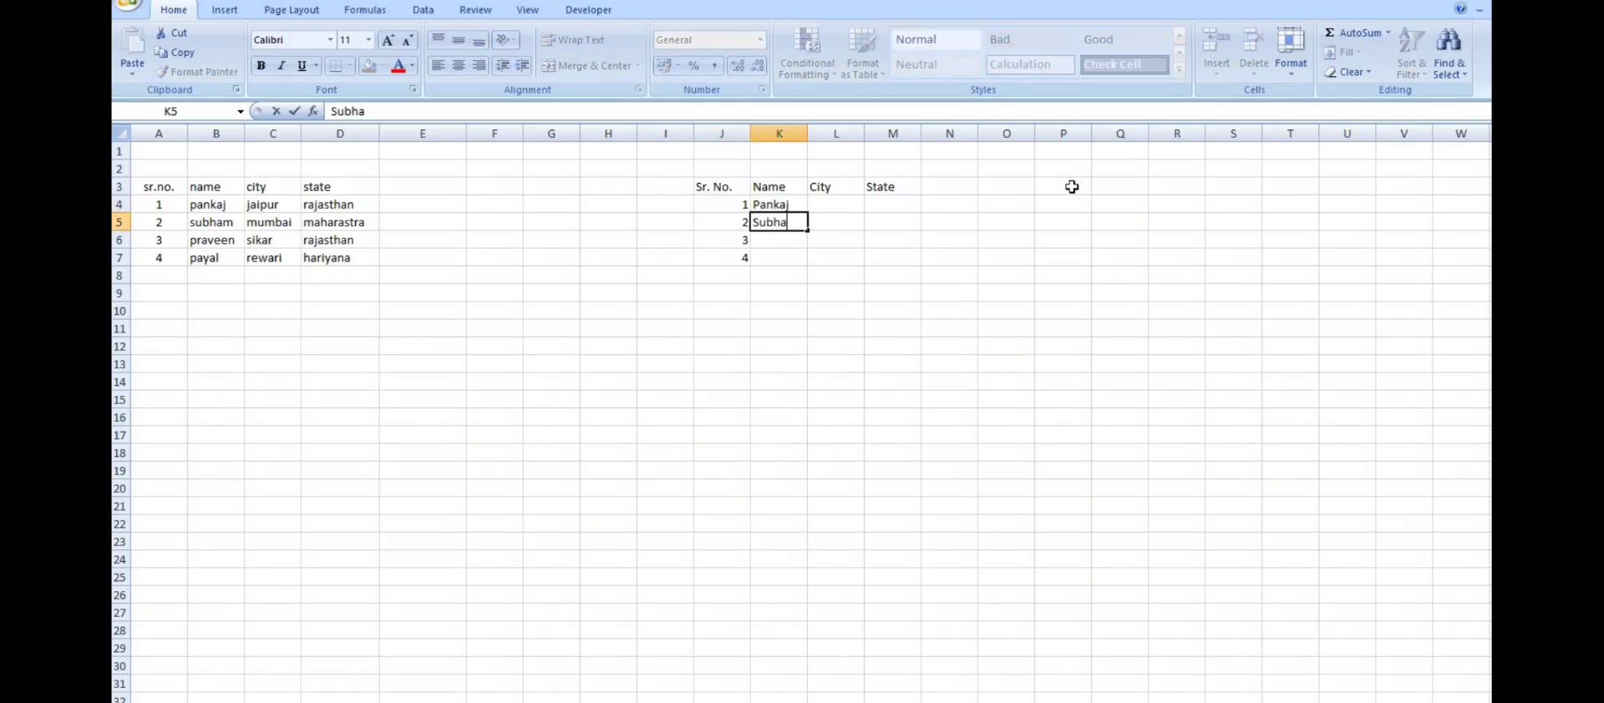
key(Return)
key(Up)
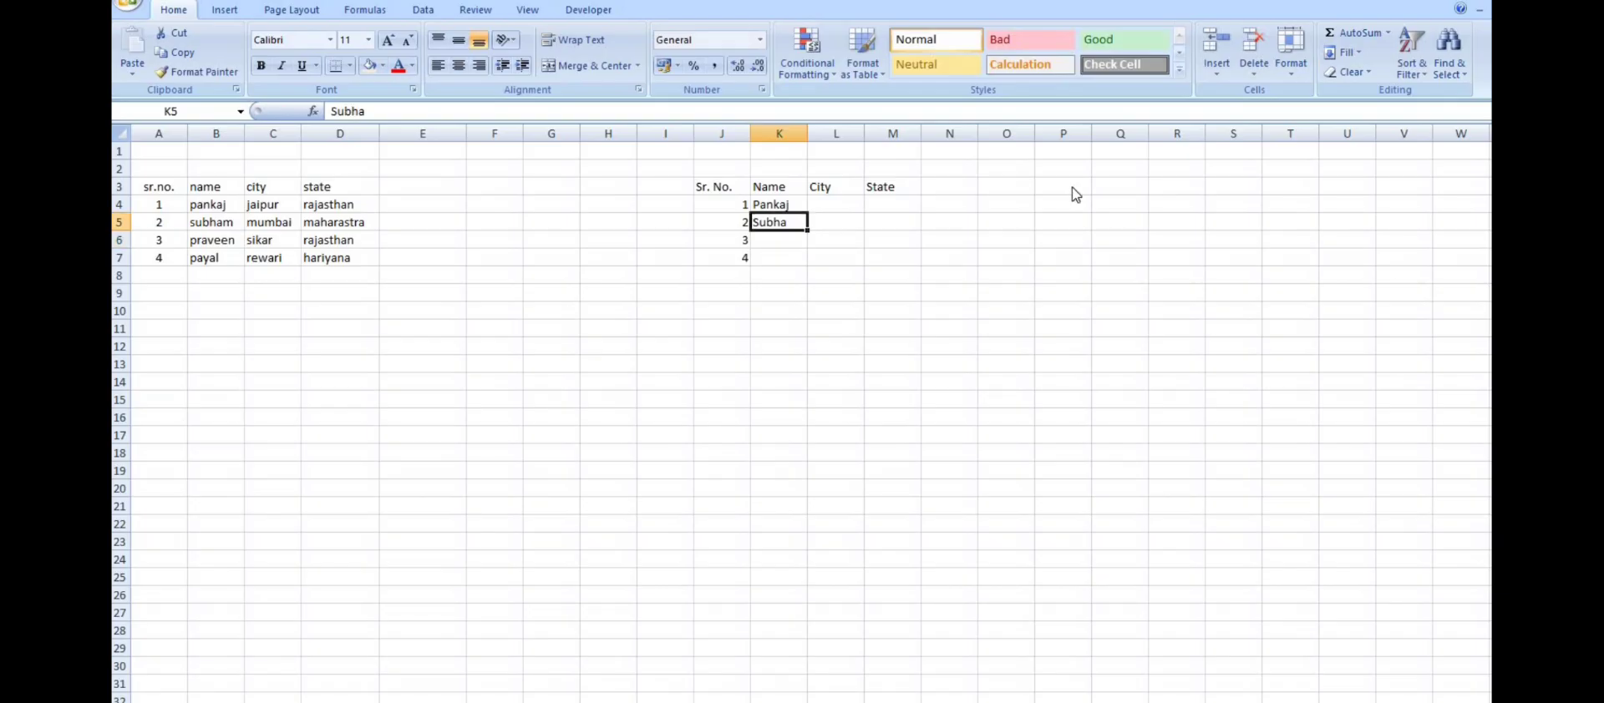
text(s)
text(ubham)
key(Return)
text(Pra)
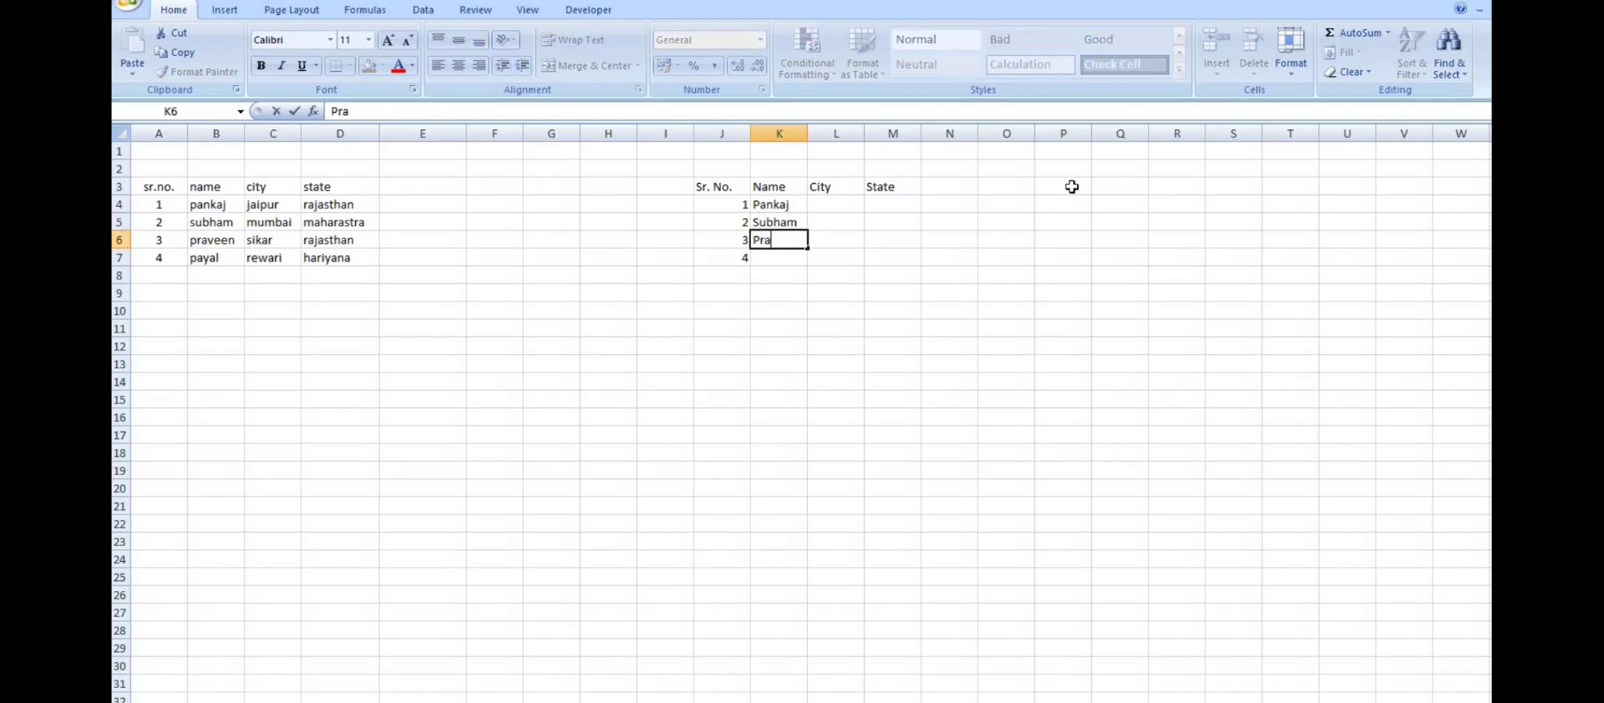
text(veen)
key(Return)
text(Payal)
key(Return)
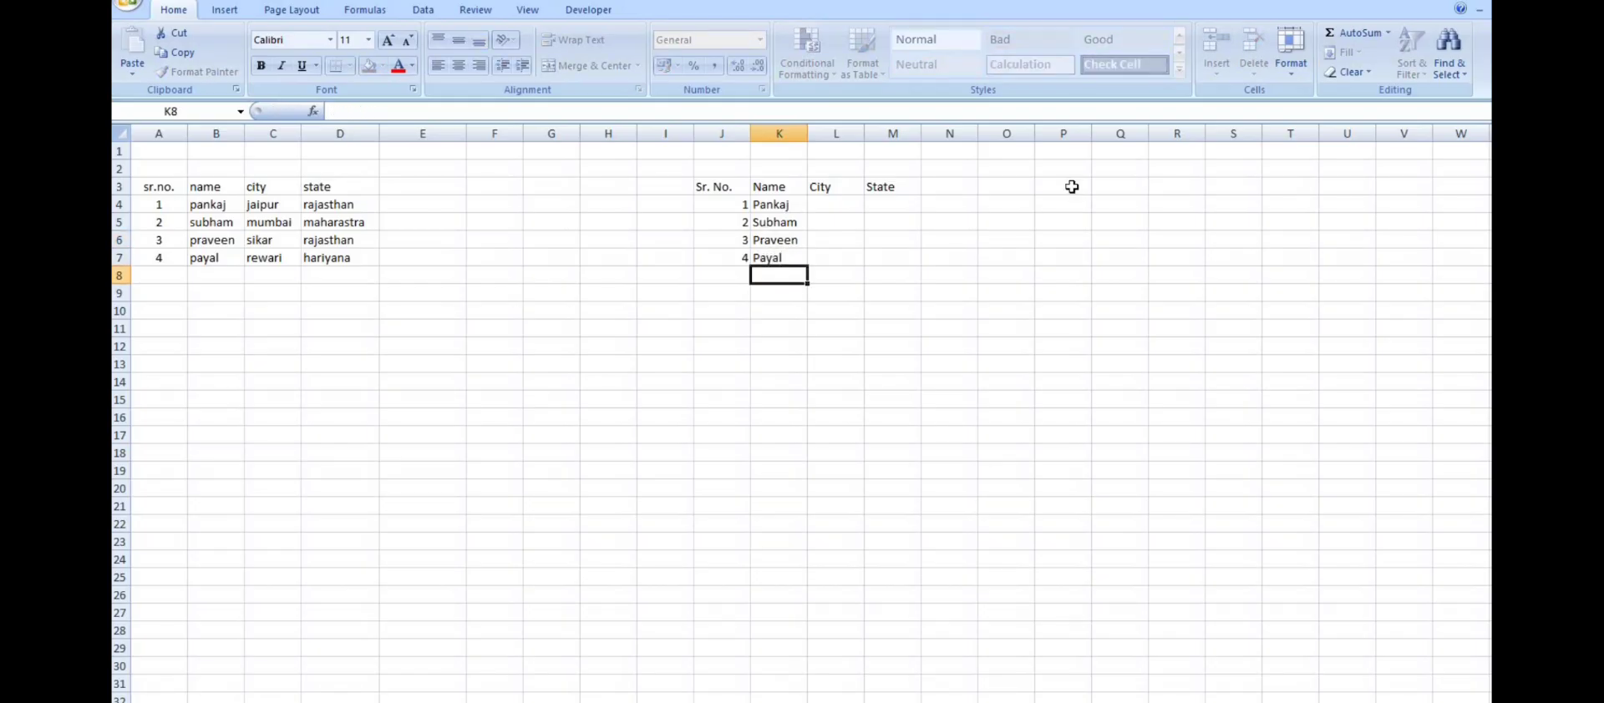
key(Up)
key(Up)
key(Up)
key(Up)
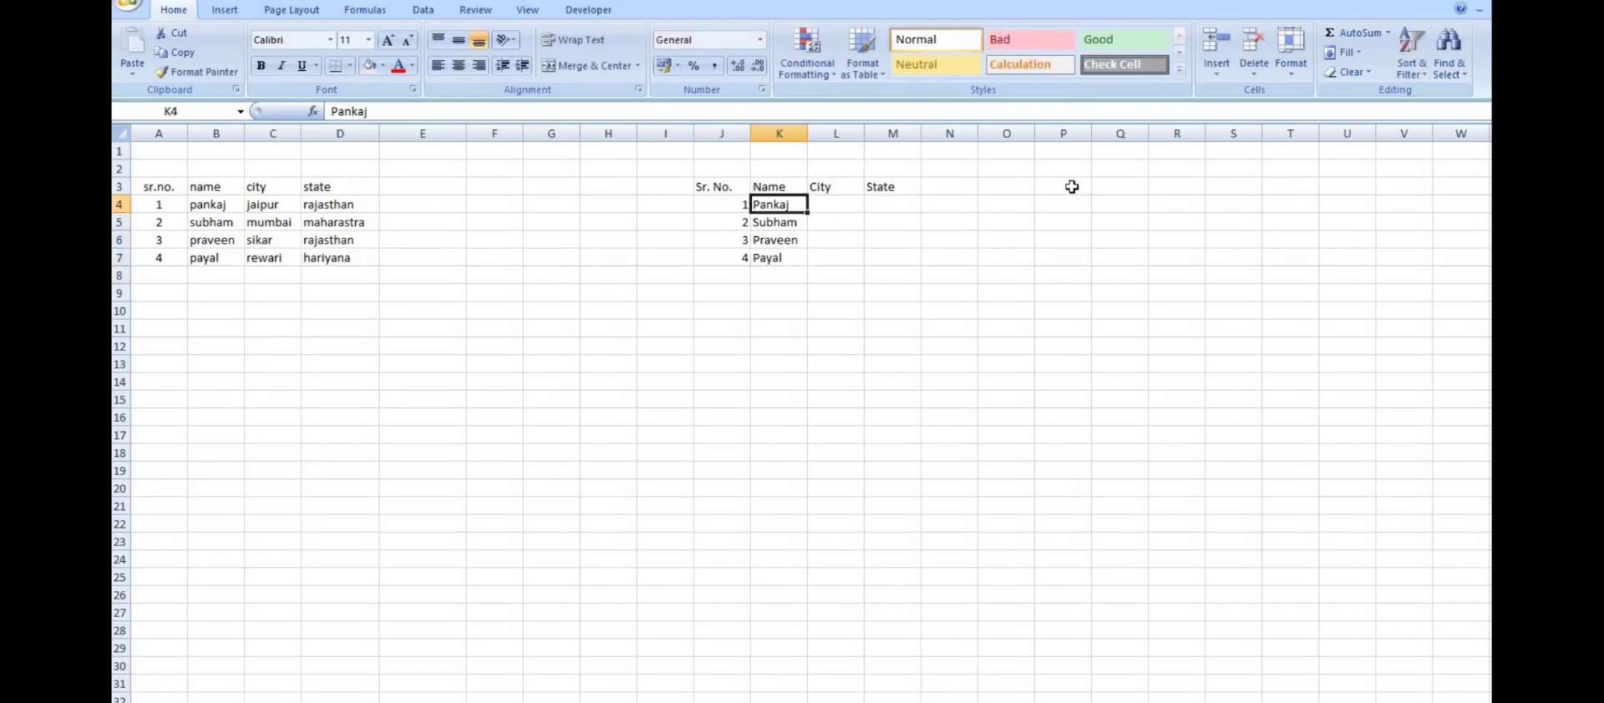
Enter the cities Jaipur, Mumbai, Sikar and Rewari in L4:L7
key(Right)
text(Jaipur)
key(Return)
text(M)
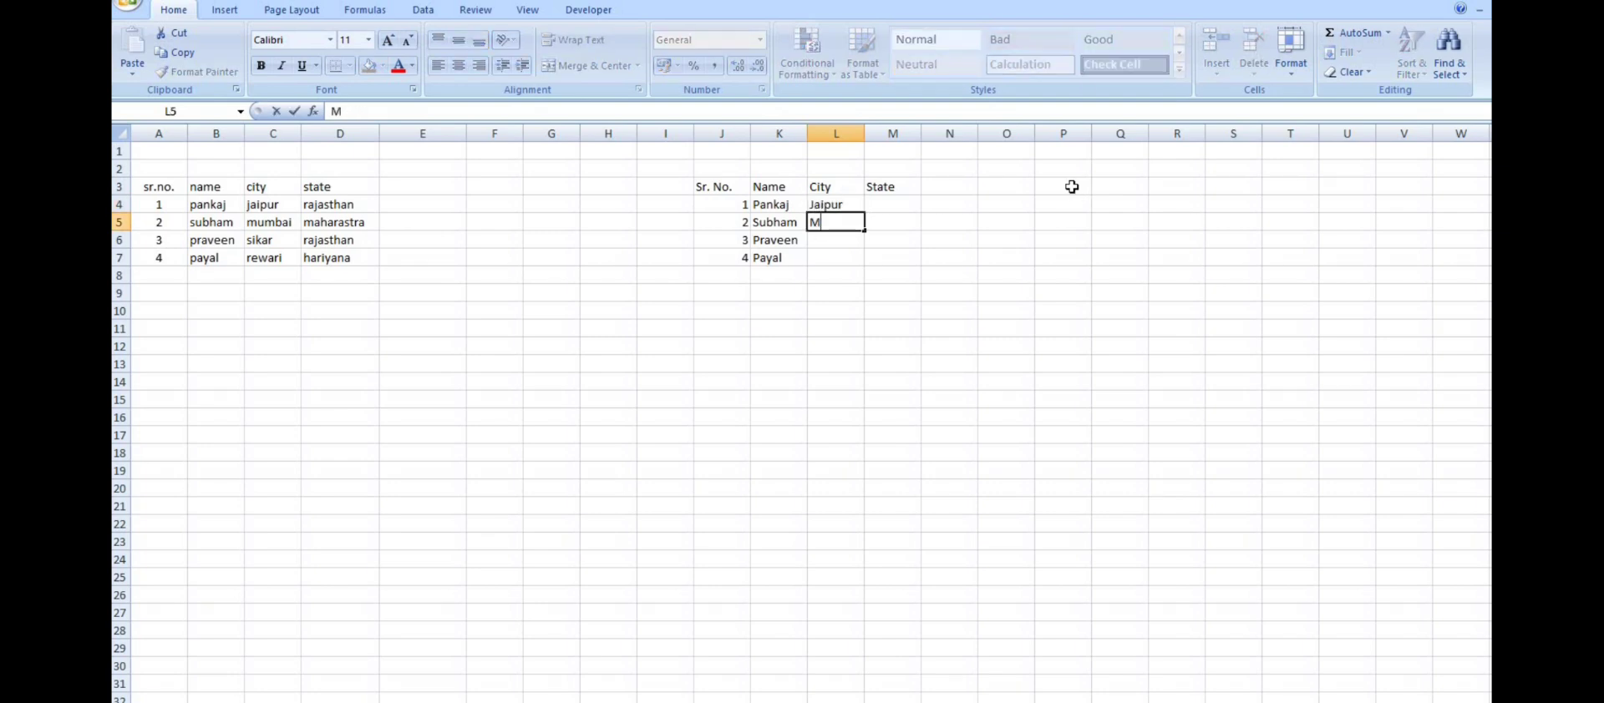
text(umbai)
key(Return)
text(S)
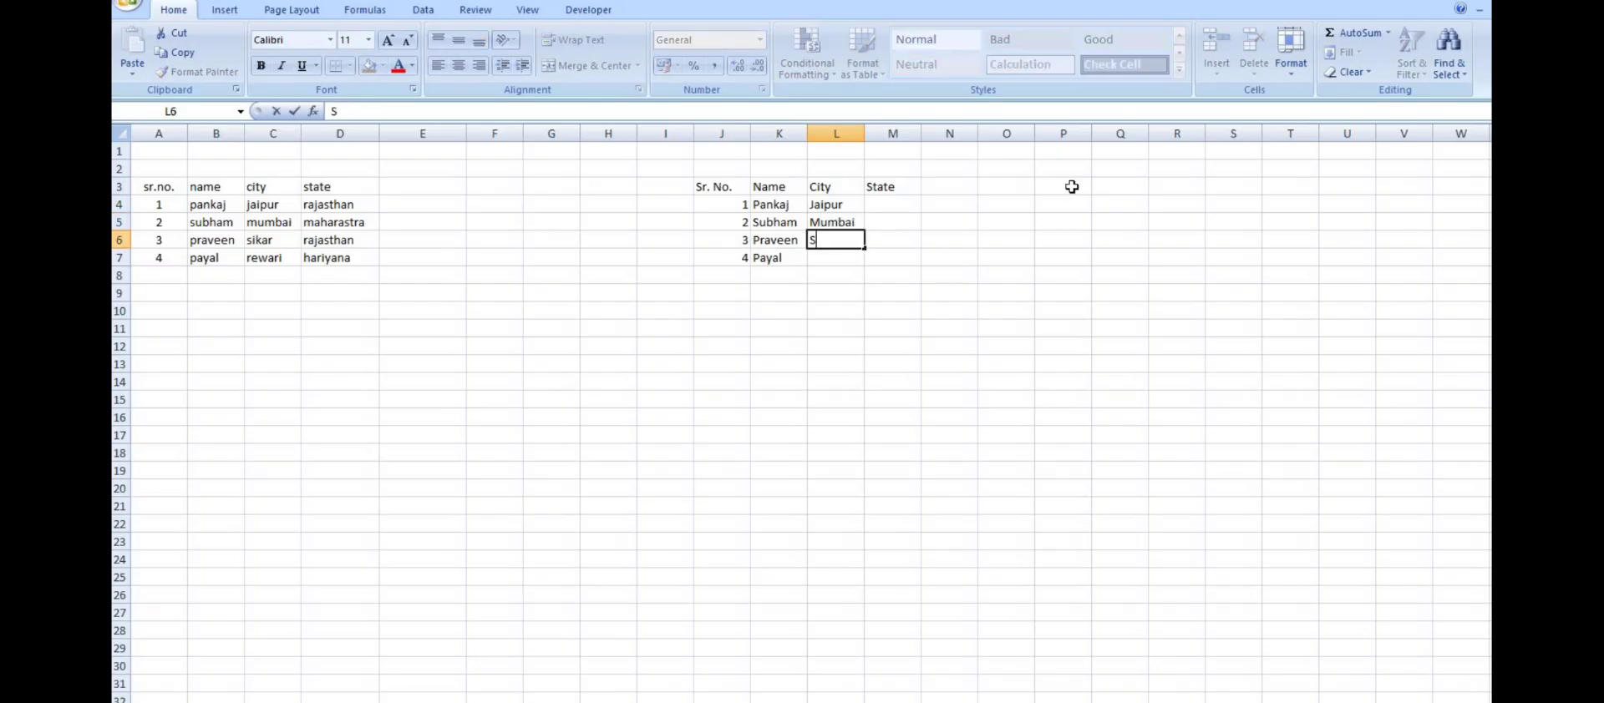
text(ikar)
key(Return)
text(Re)
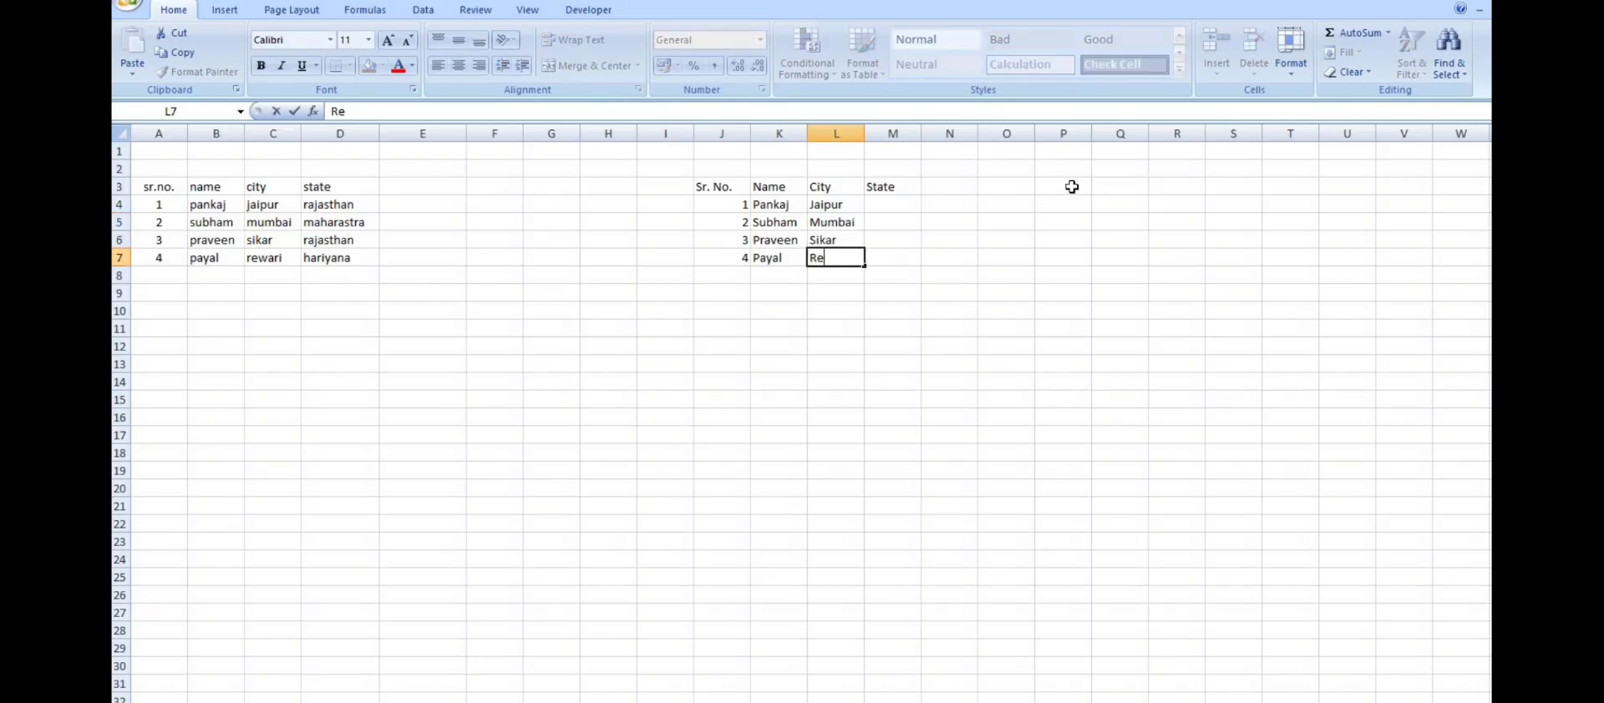
key(Return)
key(Up)
key(Up)
key(Up)
key(Up)
Enter states Rajasthan, Maharashtra, Rajasthan, Hariyana in M4:M7 and widen column M
key(Right)
text(T)
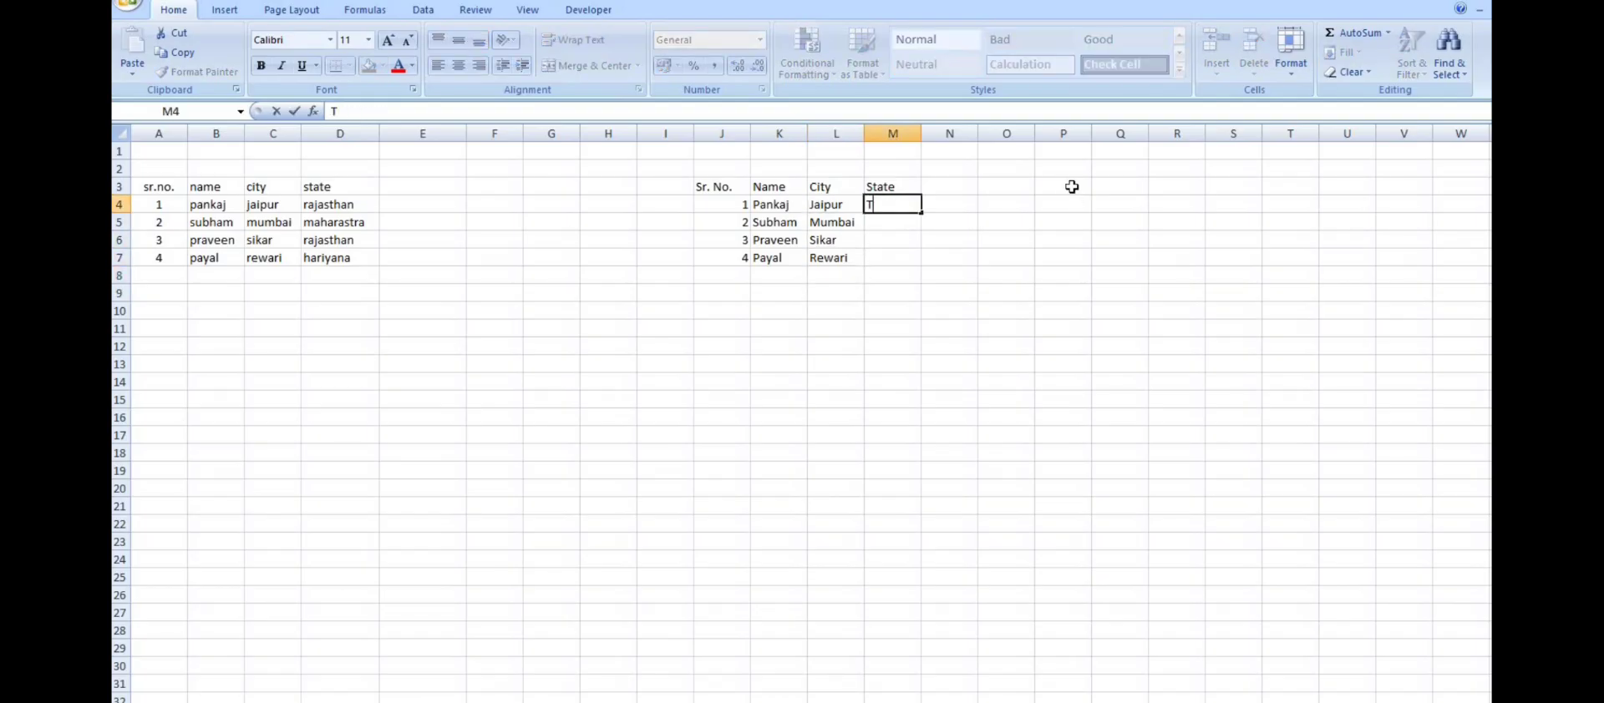
text(ajasthan)
key(Return)
text(Maha)
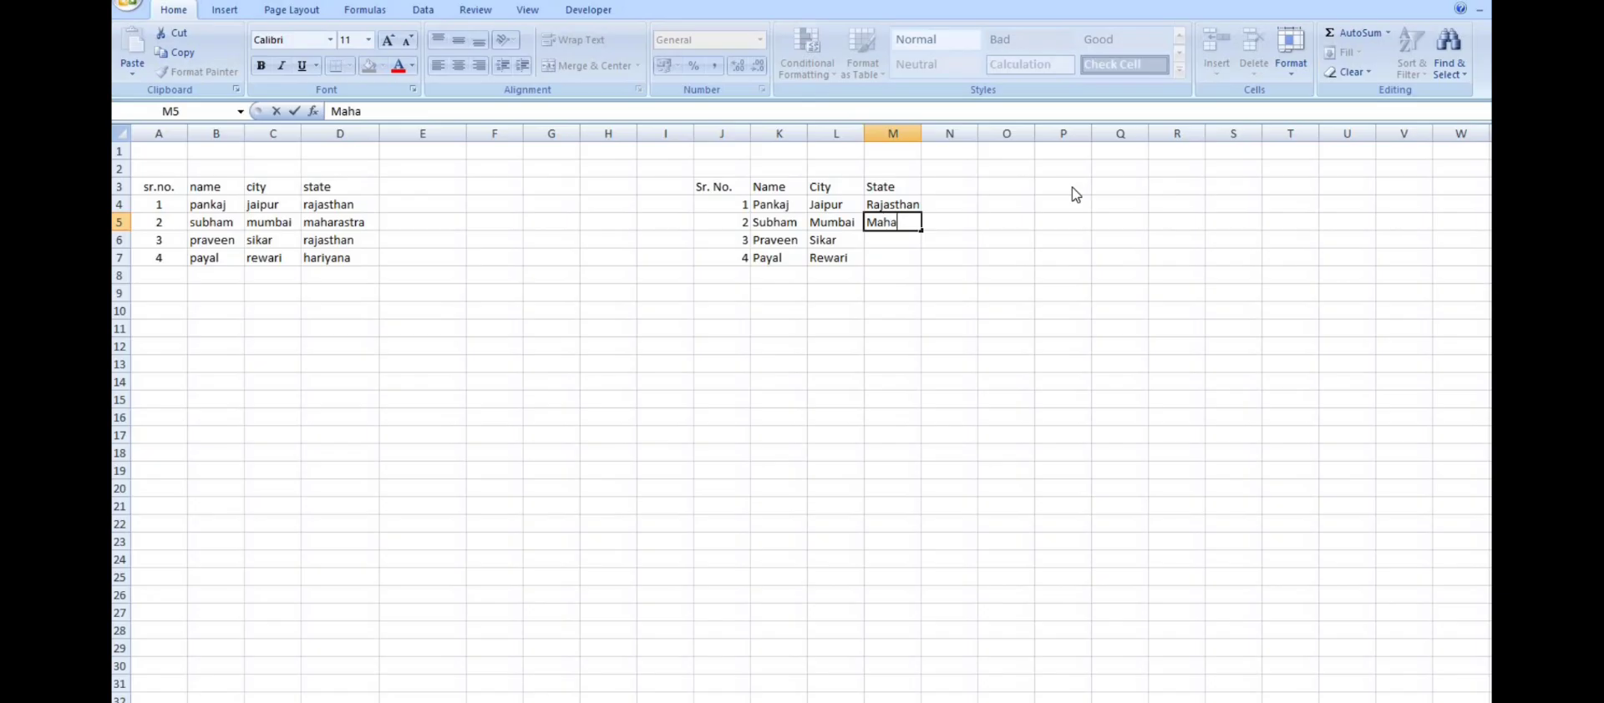
text(rsahtra)
key(Return)
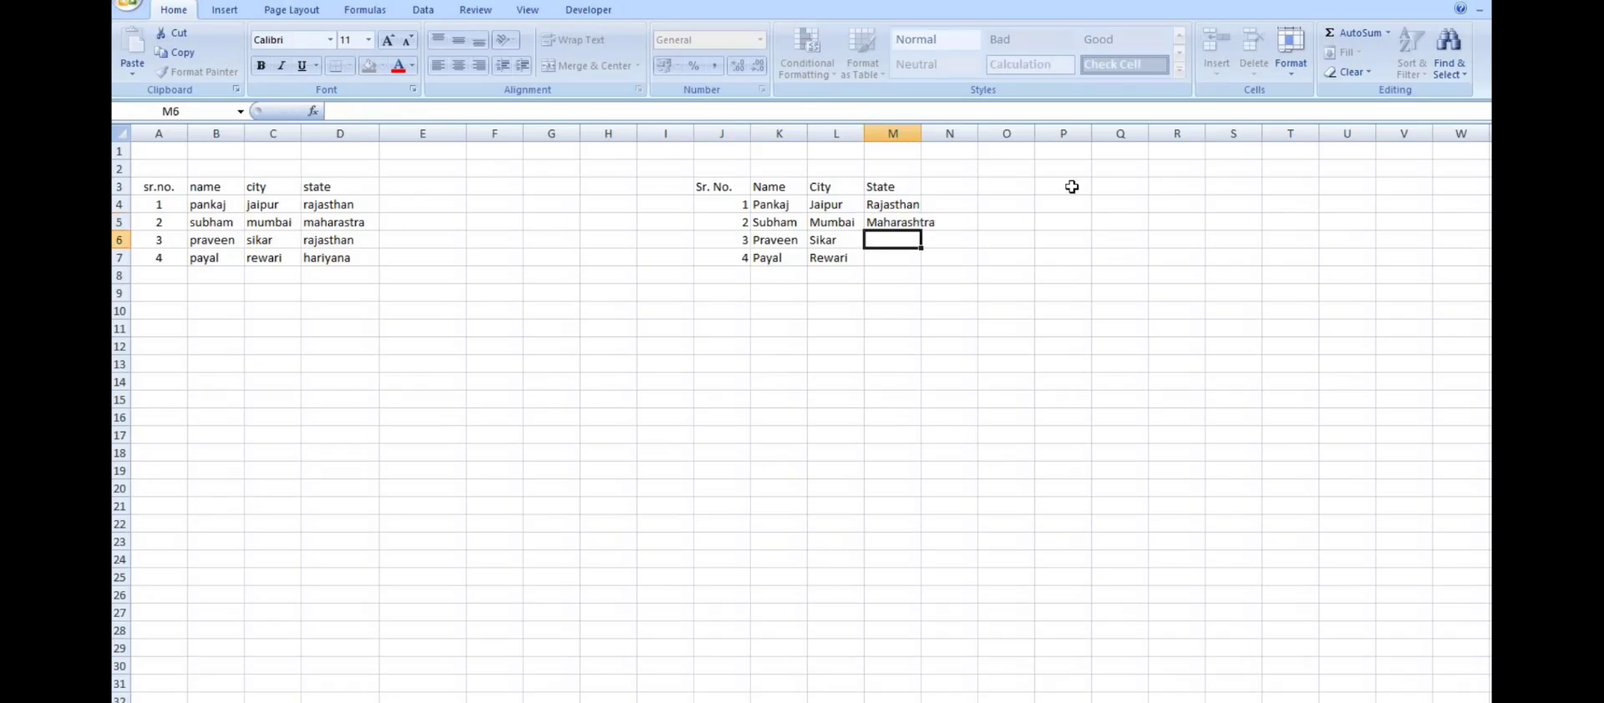
text(Rajasthan)
key(Return)
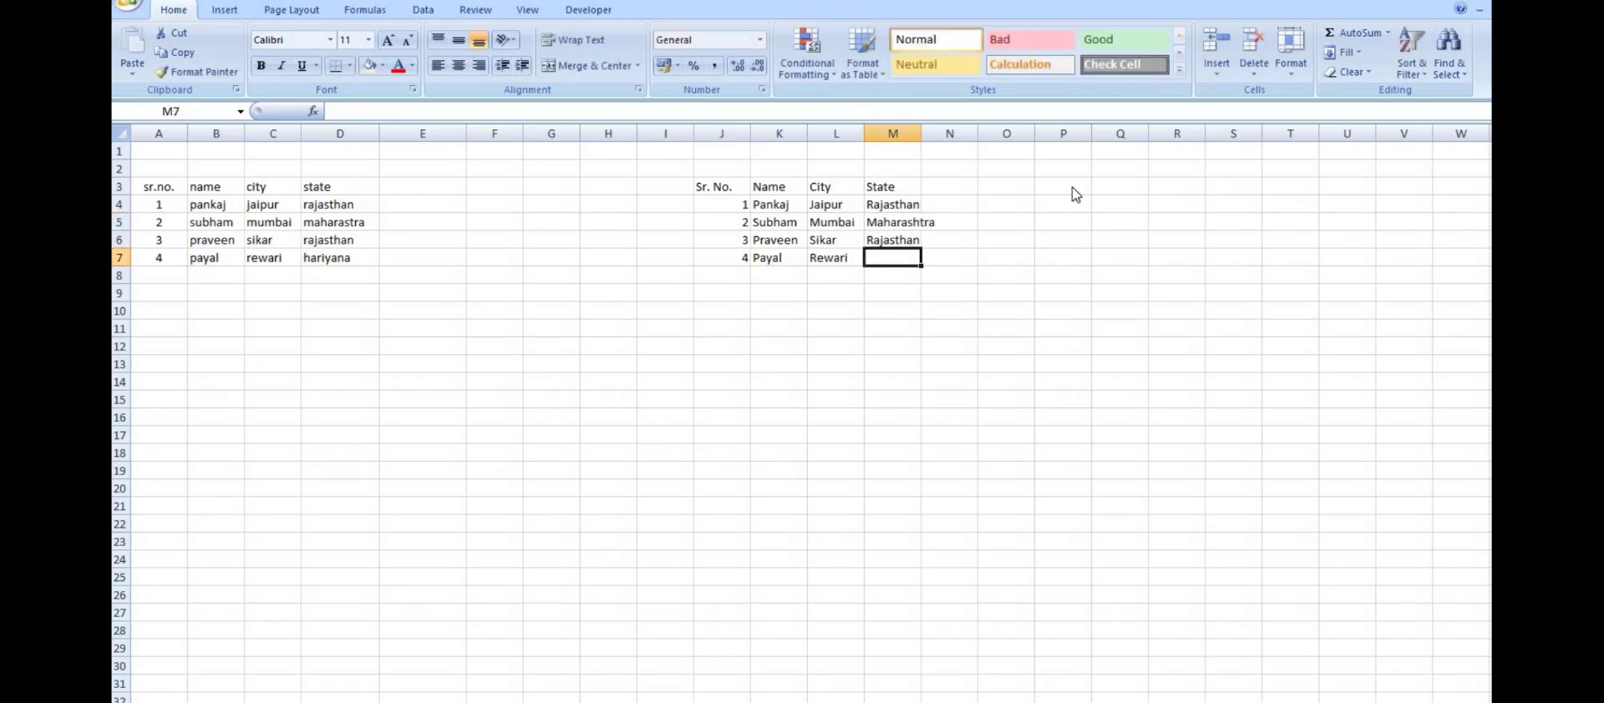
text(Hariyana)
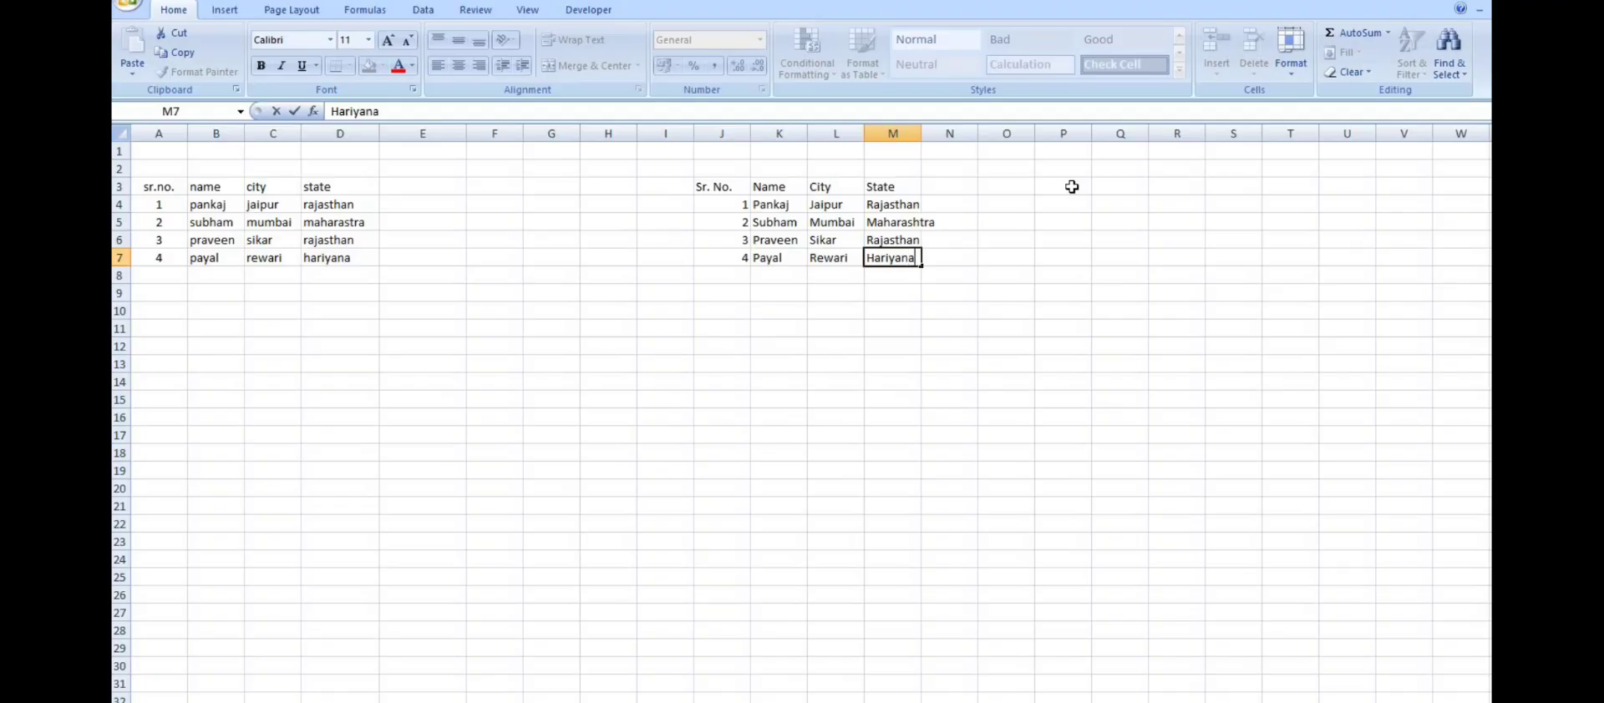
key(Return)
drag(921, 133, 940, 134)
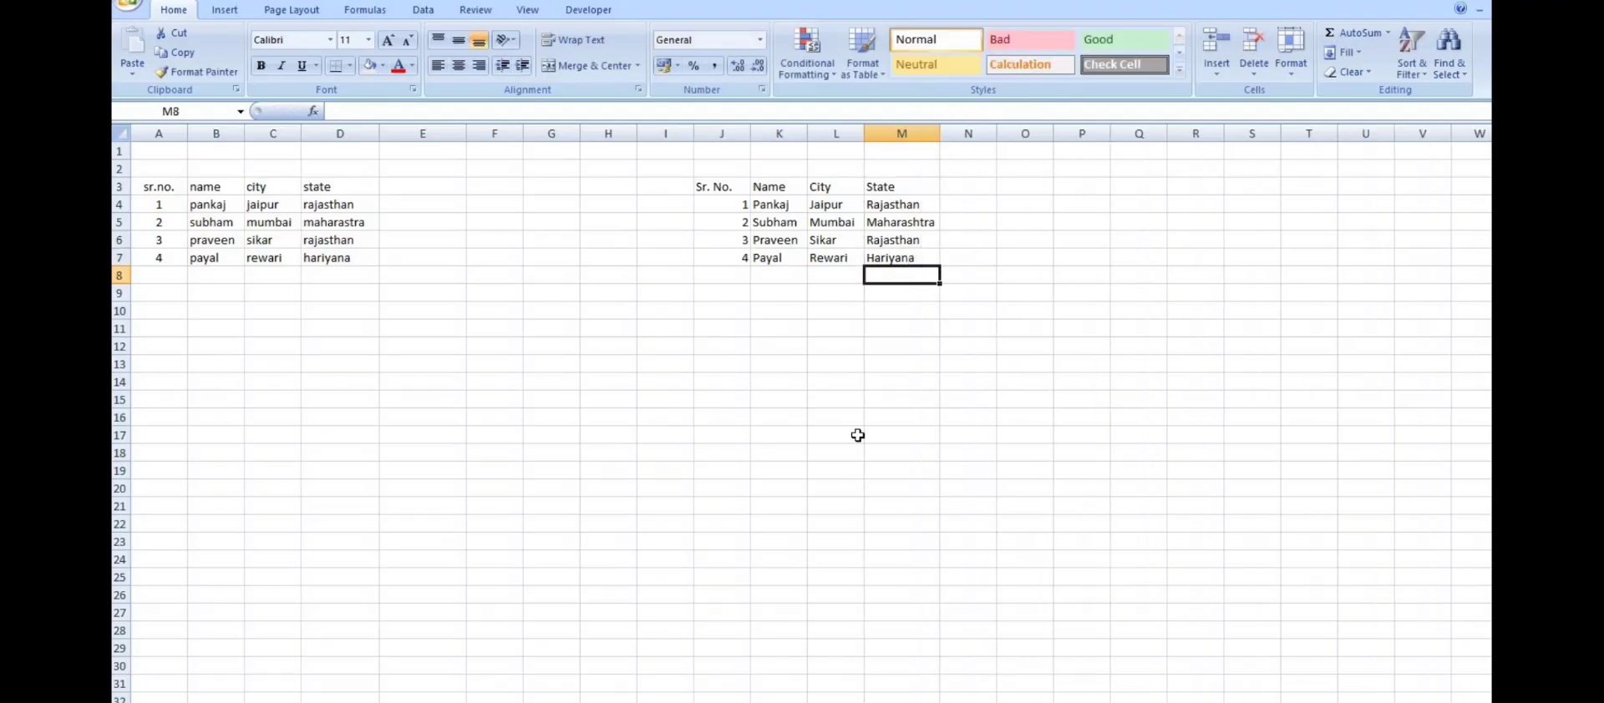
Centre-align the header row J3:M3 and the Sr. No. column cells
click(1082, 222)
drag(722, 187, 968, 401)
click(1240, 416)
drag(719, 188, 892, 187)
click(457, 66)
drag(728, 187, 728, 329)
click(457, 66)
click(458, 66)
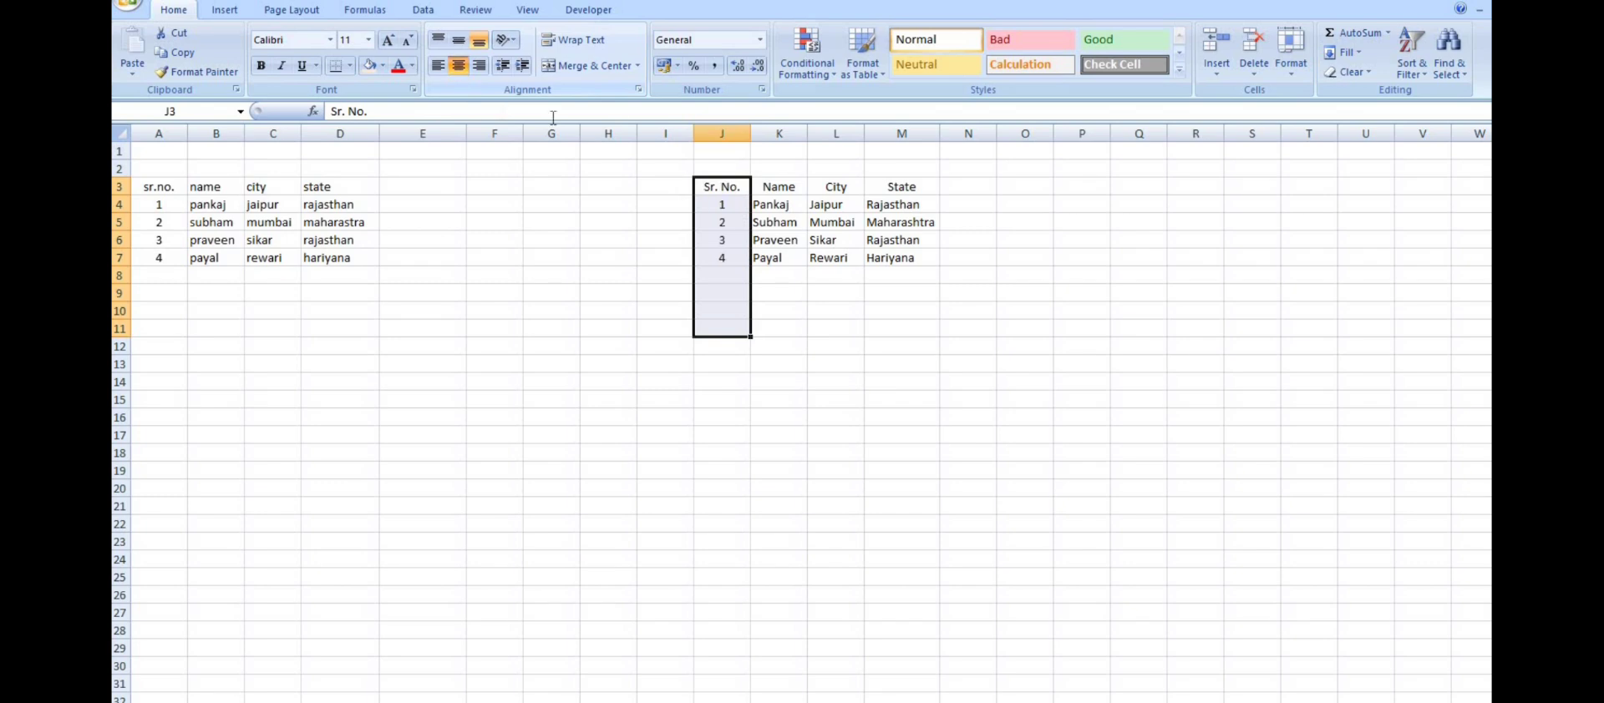
click(898, 347)
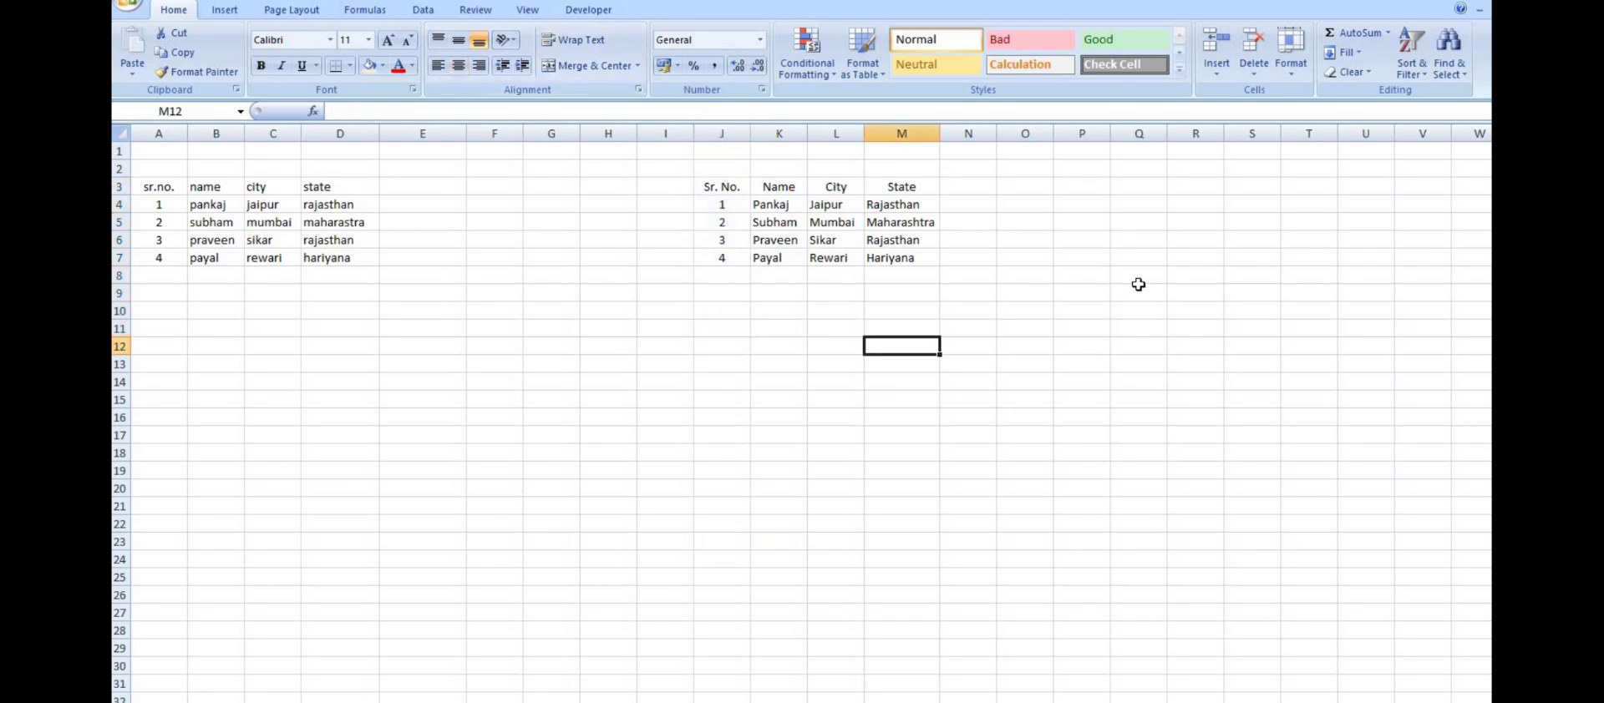
AutoFit columns J through M to their contents
click(781, 133)
drag(723, 133, 863, 135)
double_click(862, 135)
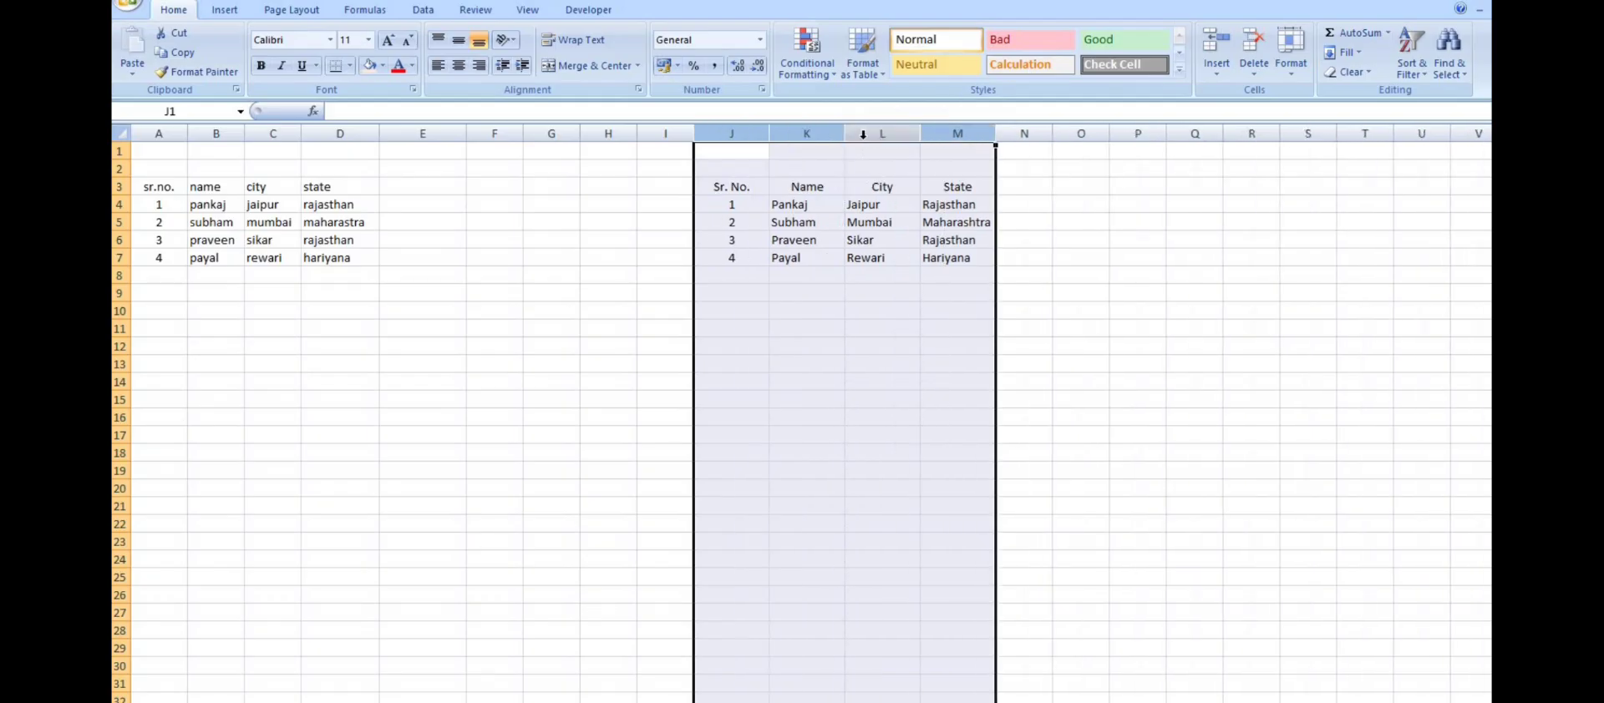
click(904, 350)
click(818, 420)
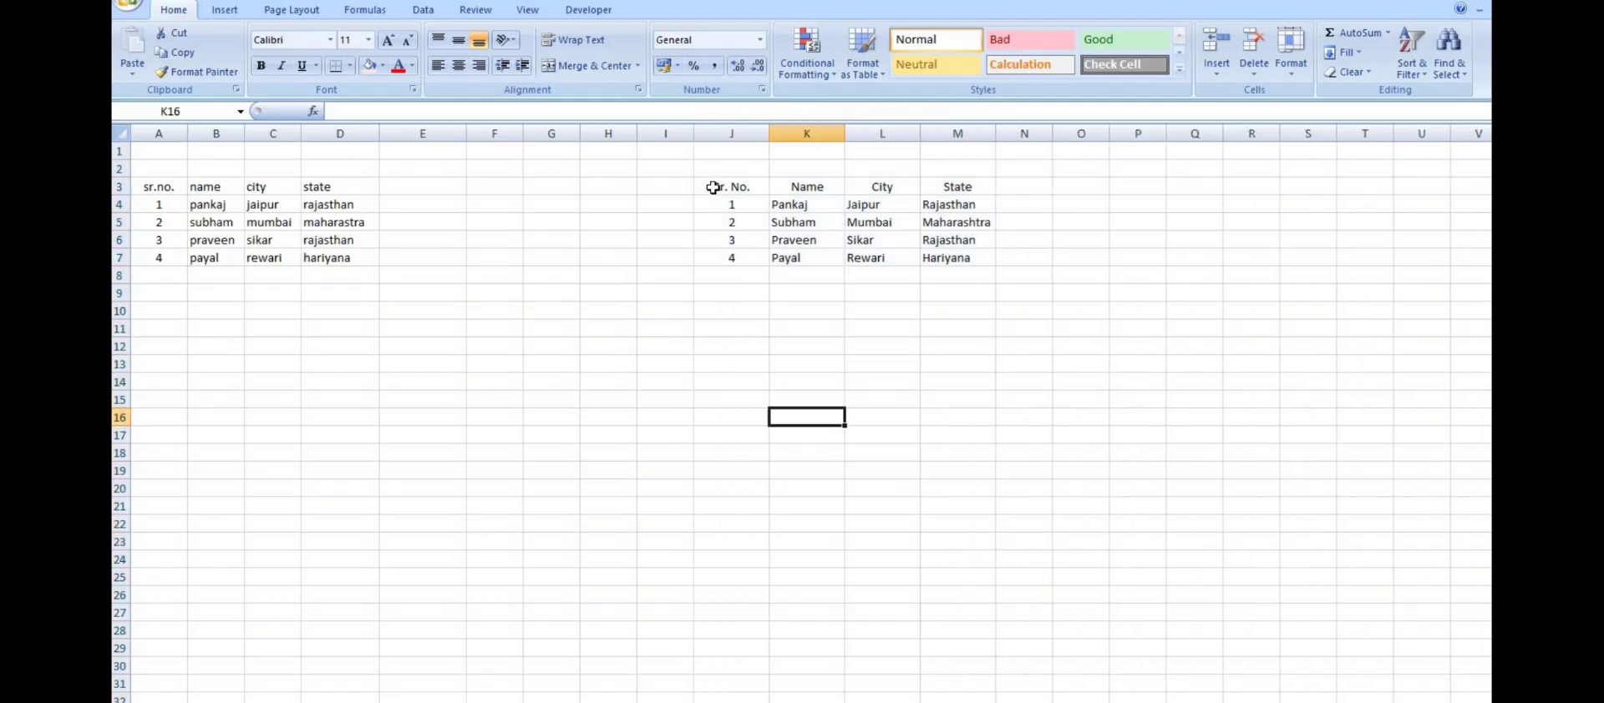
drag(761, 189, 992, 258)
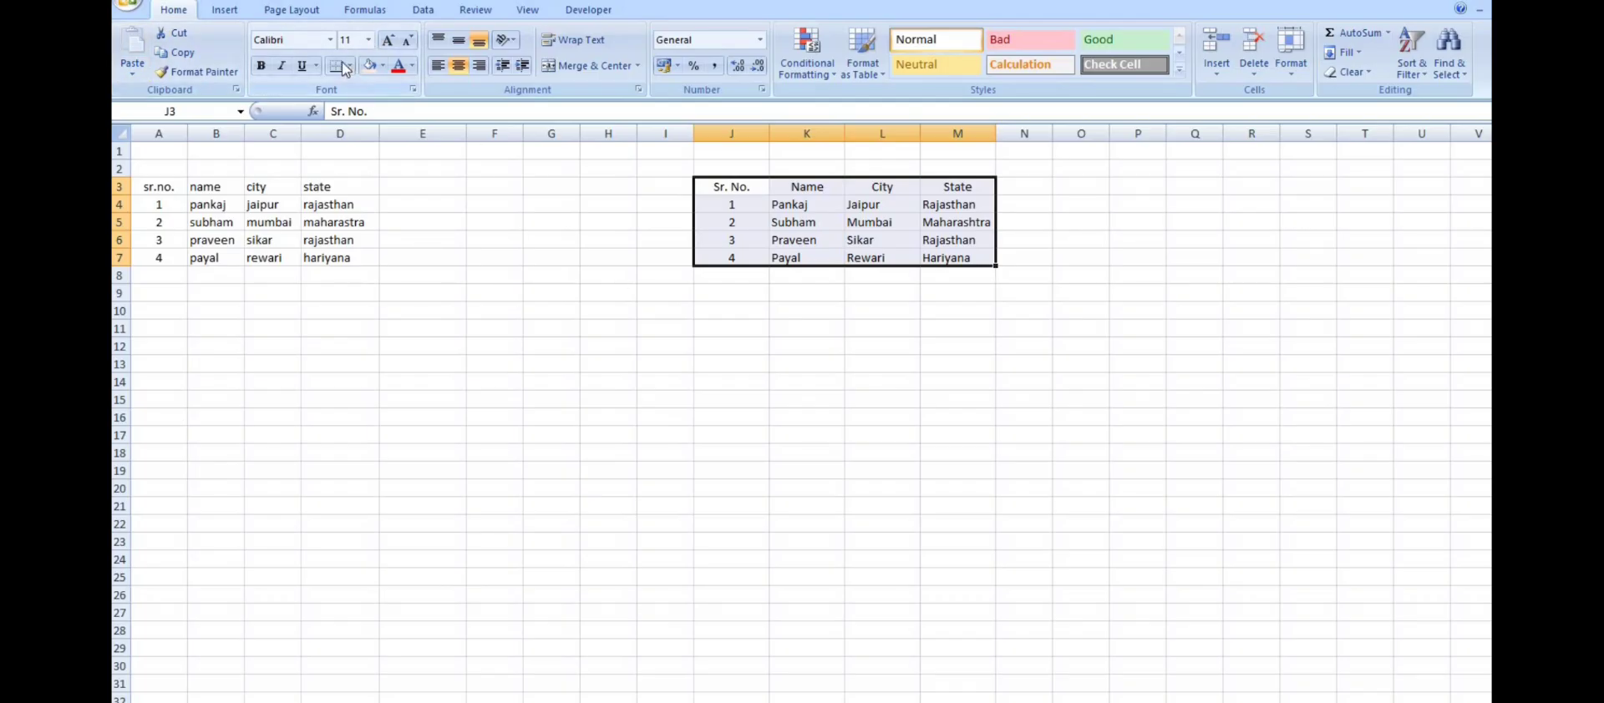
Apply Arial Rounded MT Bold to J3:M7 and widen columns K and L to fit
click(331, 40)
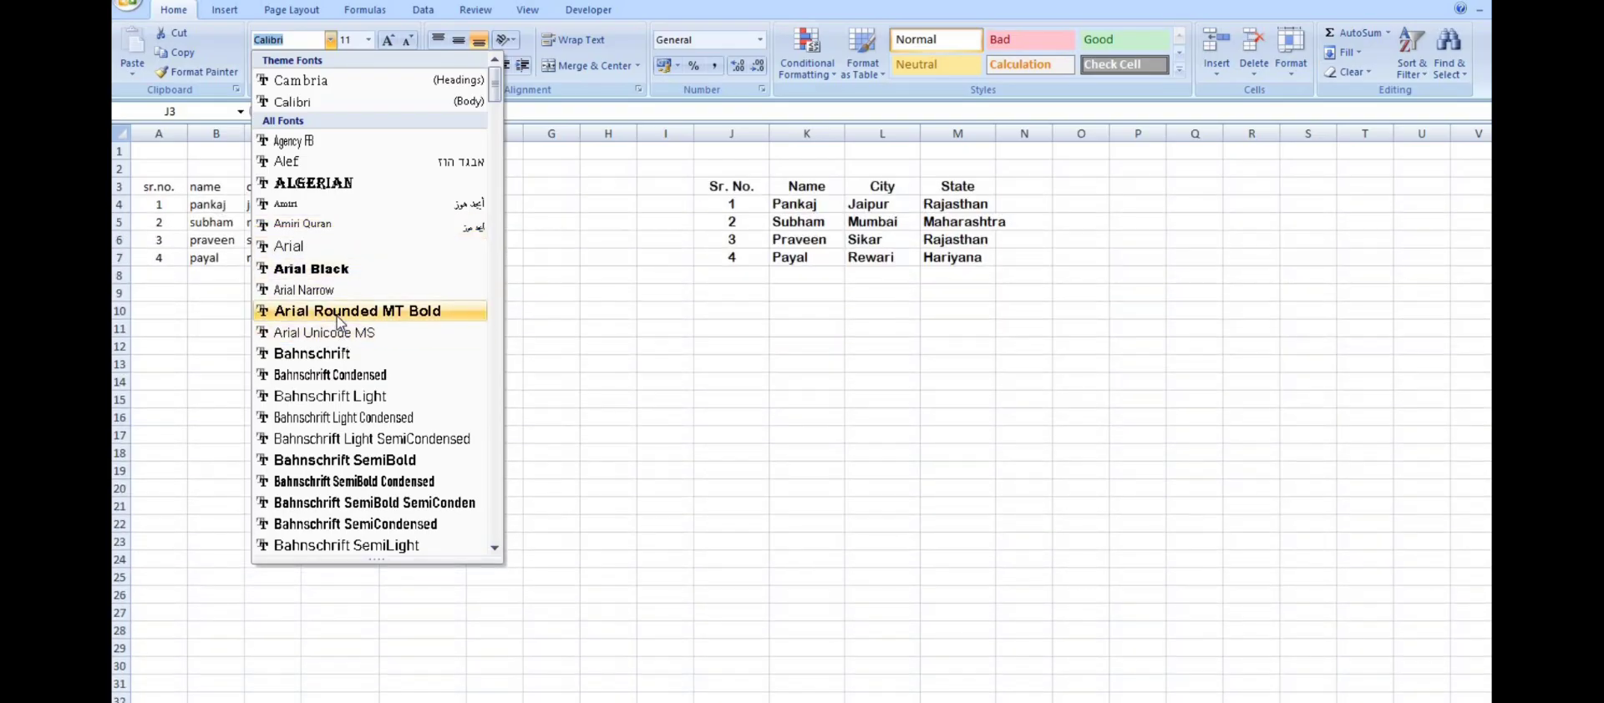
key(Return)
click(1136, 416)
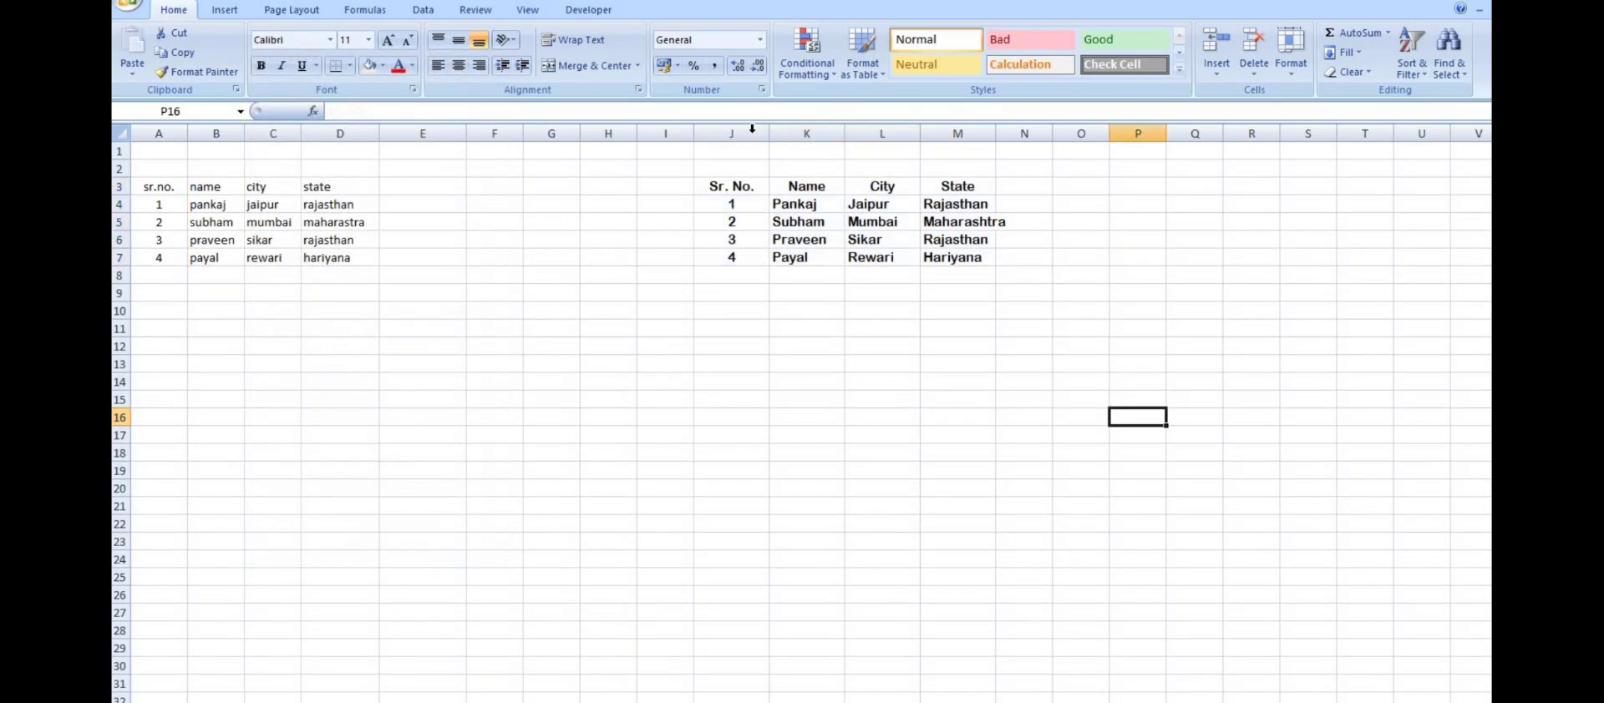
drag(846, 139, 1061, 137)
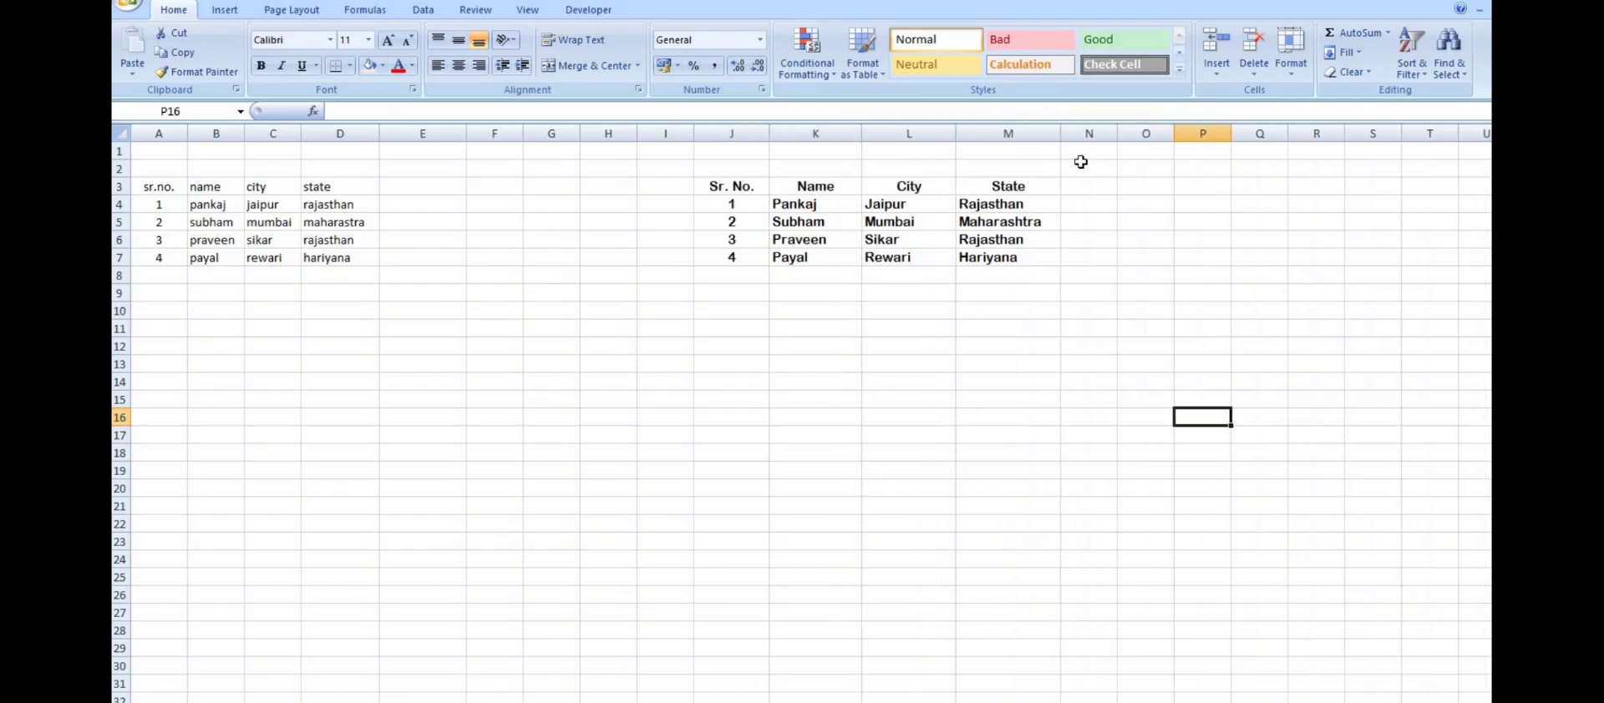
click(1111, 280)
drag(732, 187, 1027, 264)
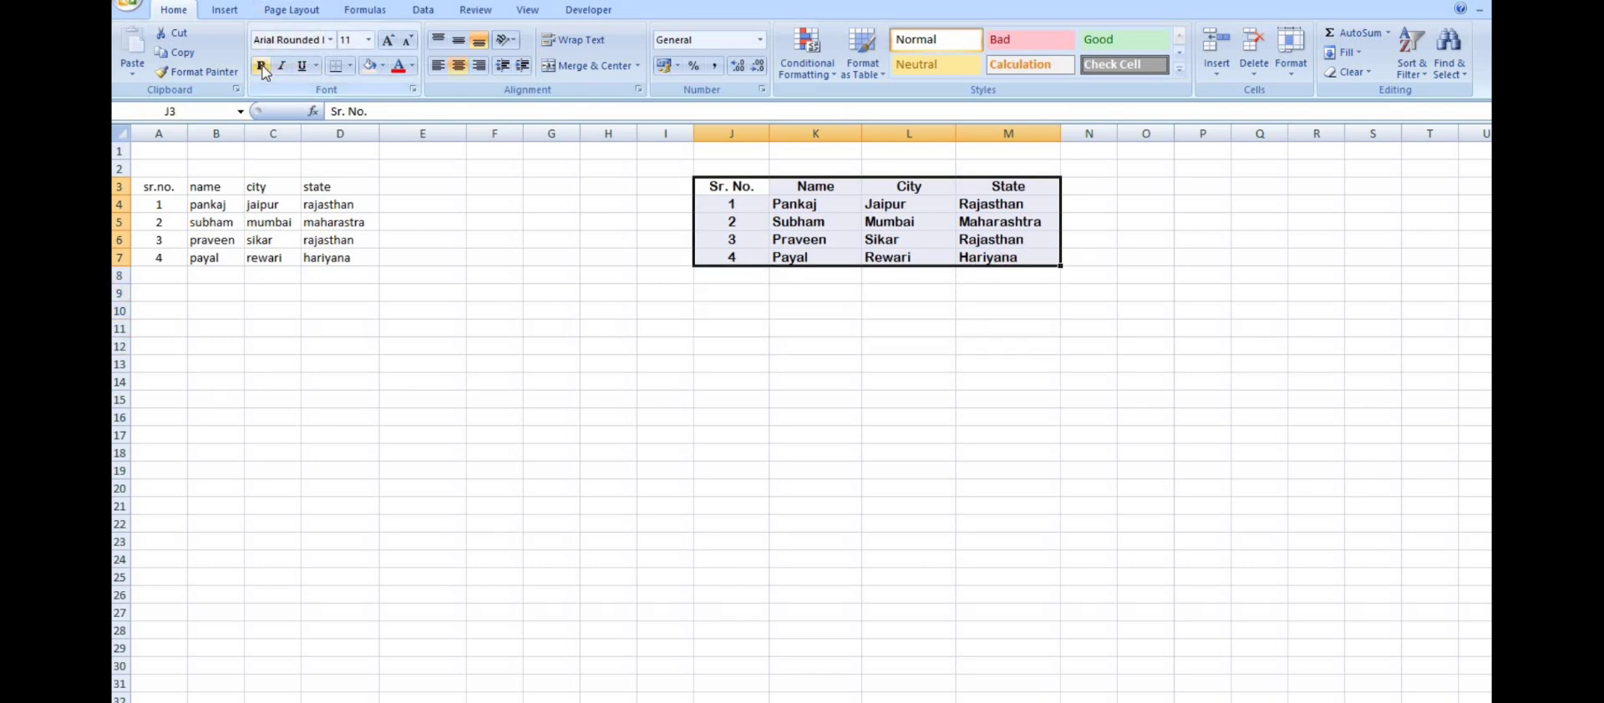
Make the J3:M3 header row italic
click(745, 329)
drag(719, 186, 1006, 188)
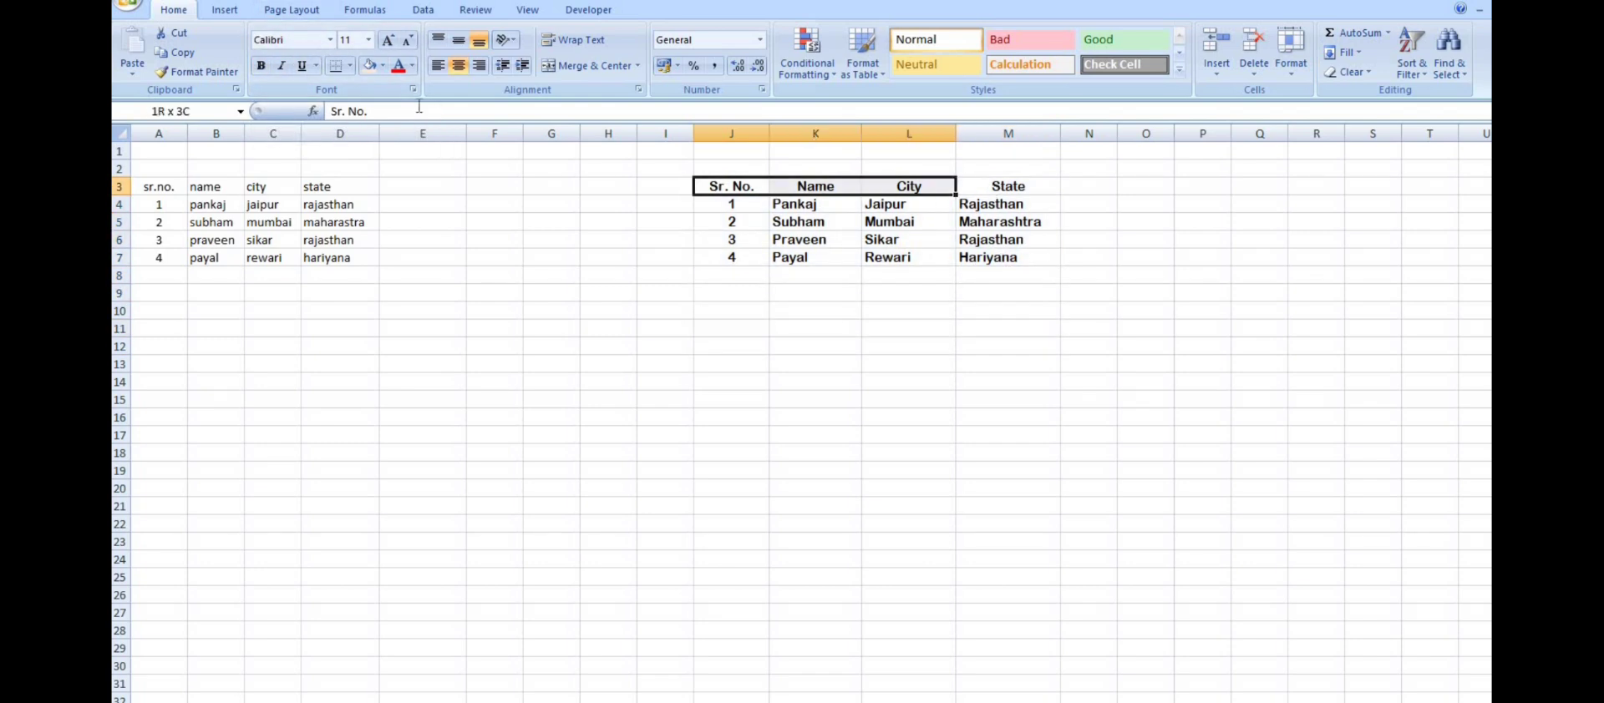
click(1015, 418)
drag(719, 187, 1006, 186)
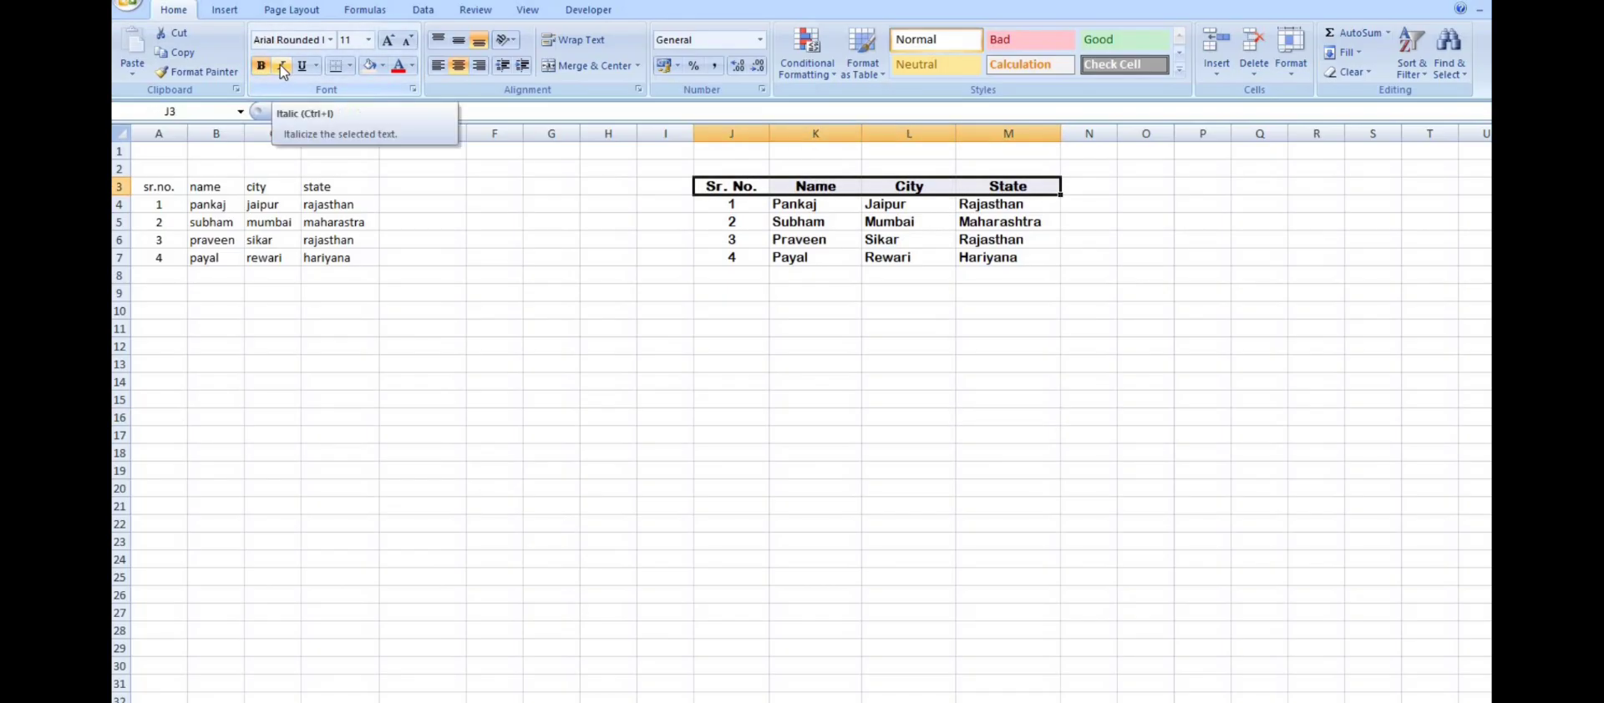
click(282, 65)
click(752, 277)
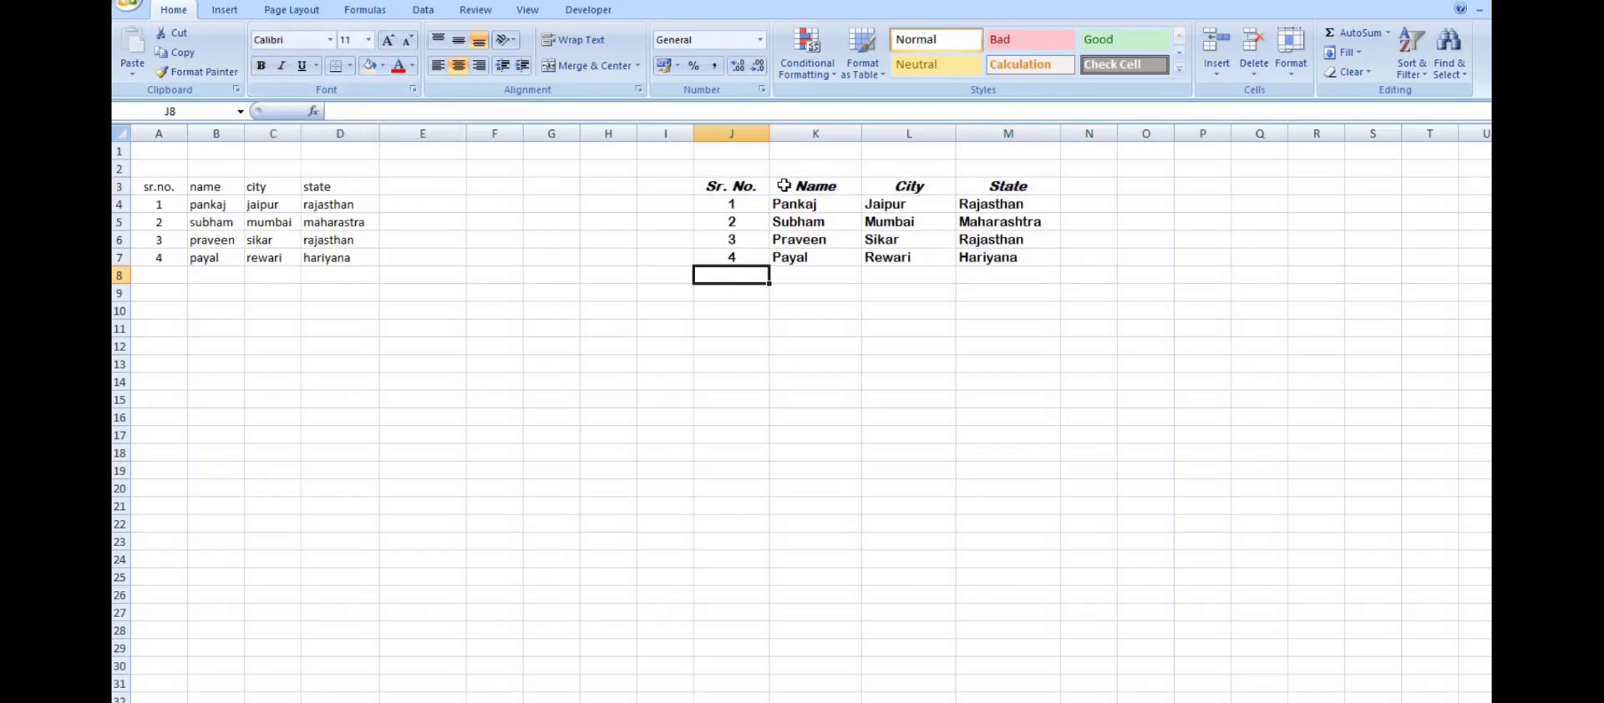
Try single and double underlines on the headers, then remove the underline
drag(719, 187, 1006, 186)
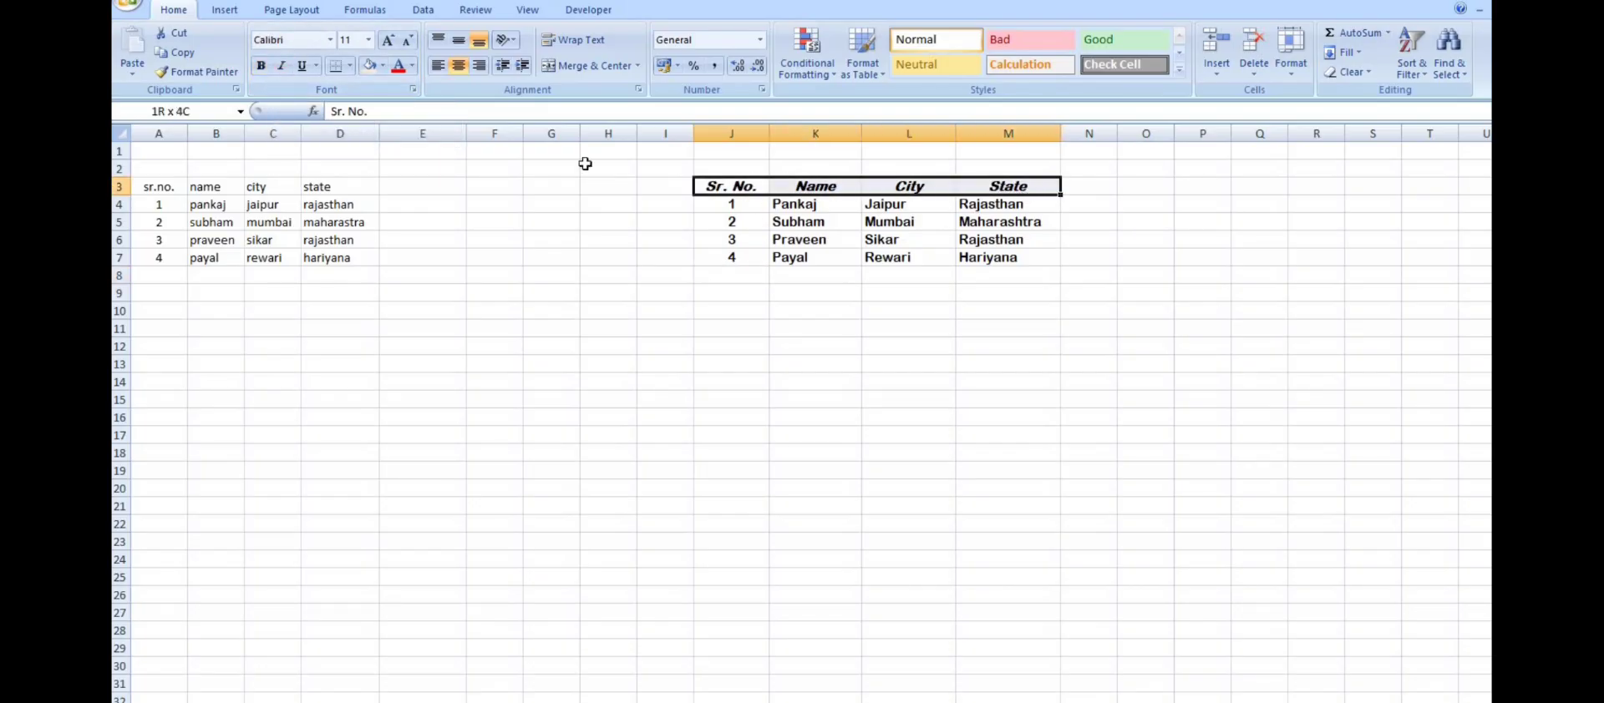
click(316, 67)
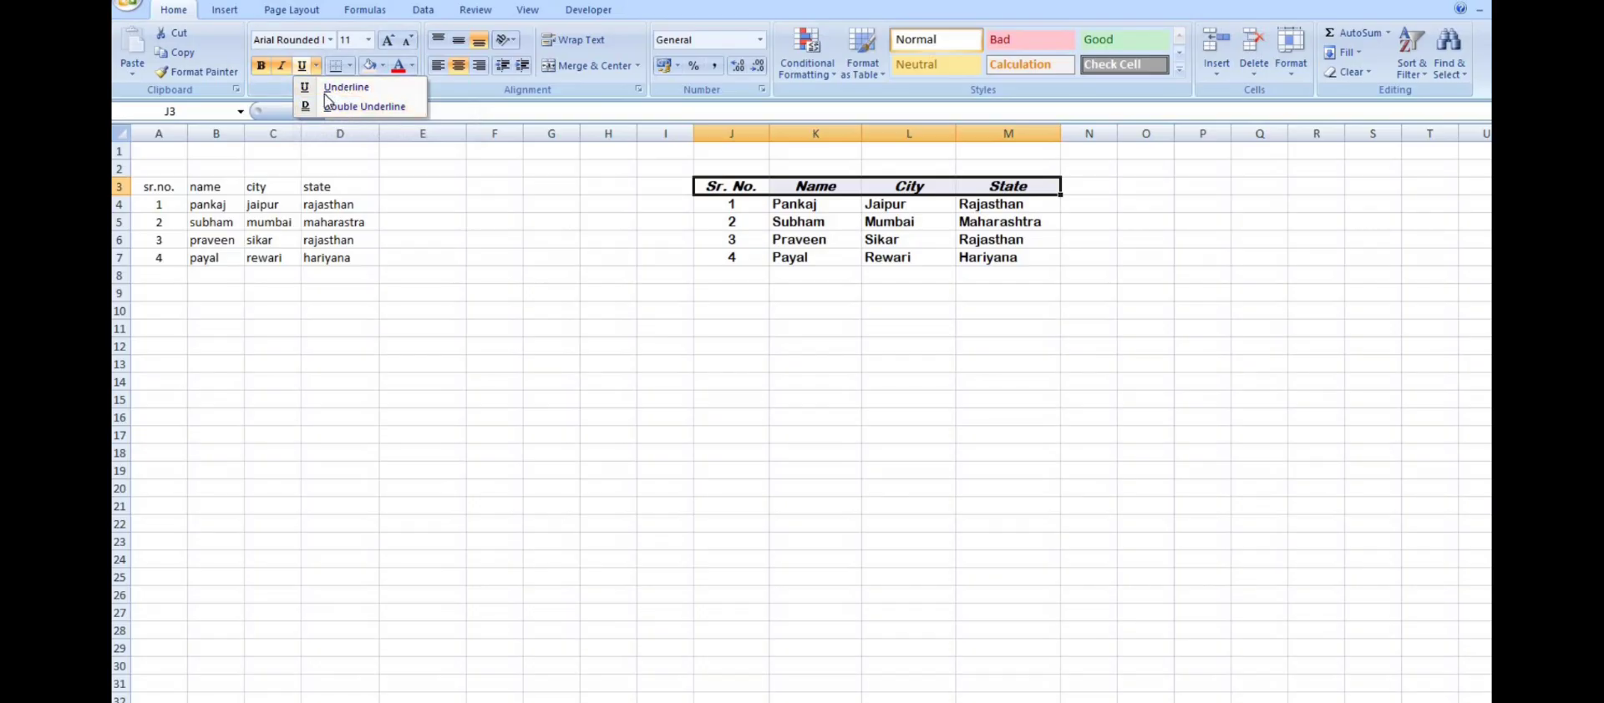
click(346, 87)
click(894, 307)
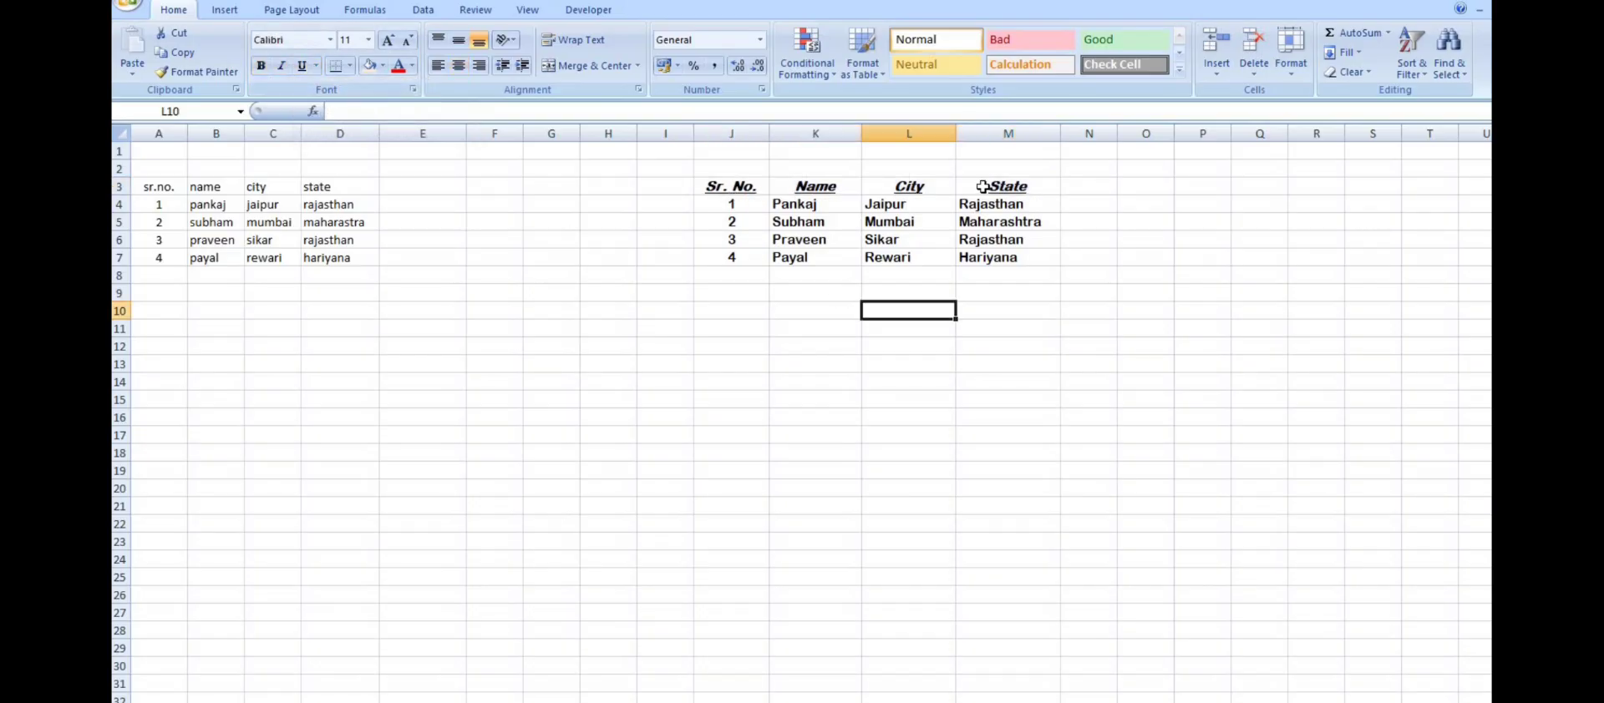
drag(757, 186, 1011, 187)
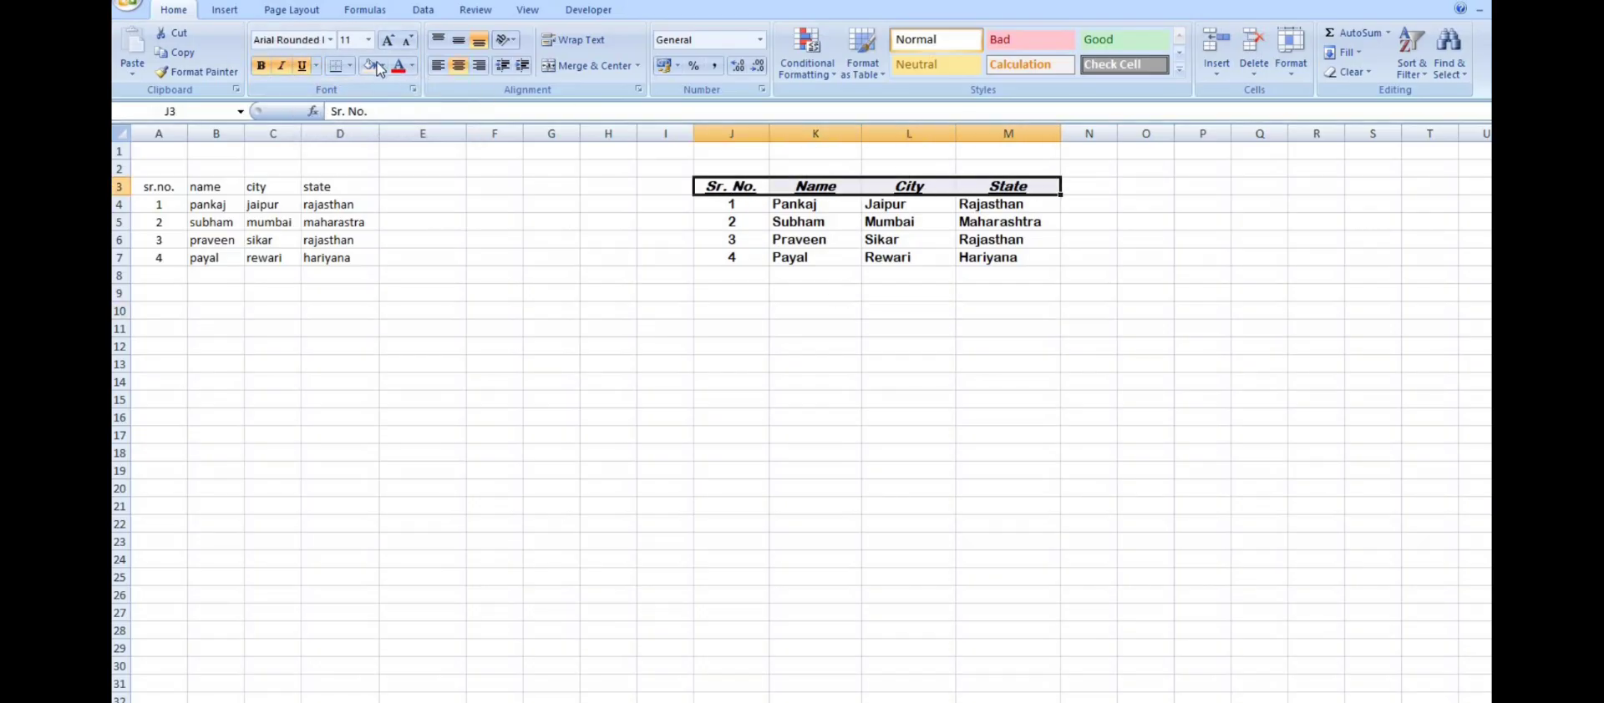
click(317, 65)
click(350, 104)
click(909, 417)
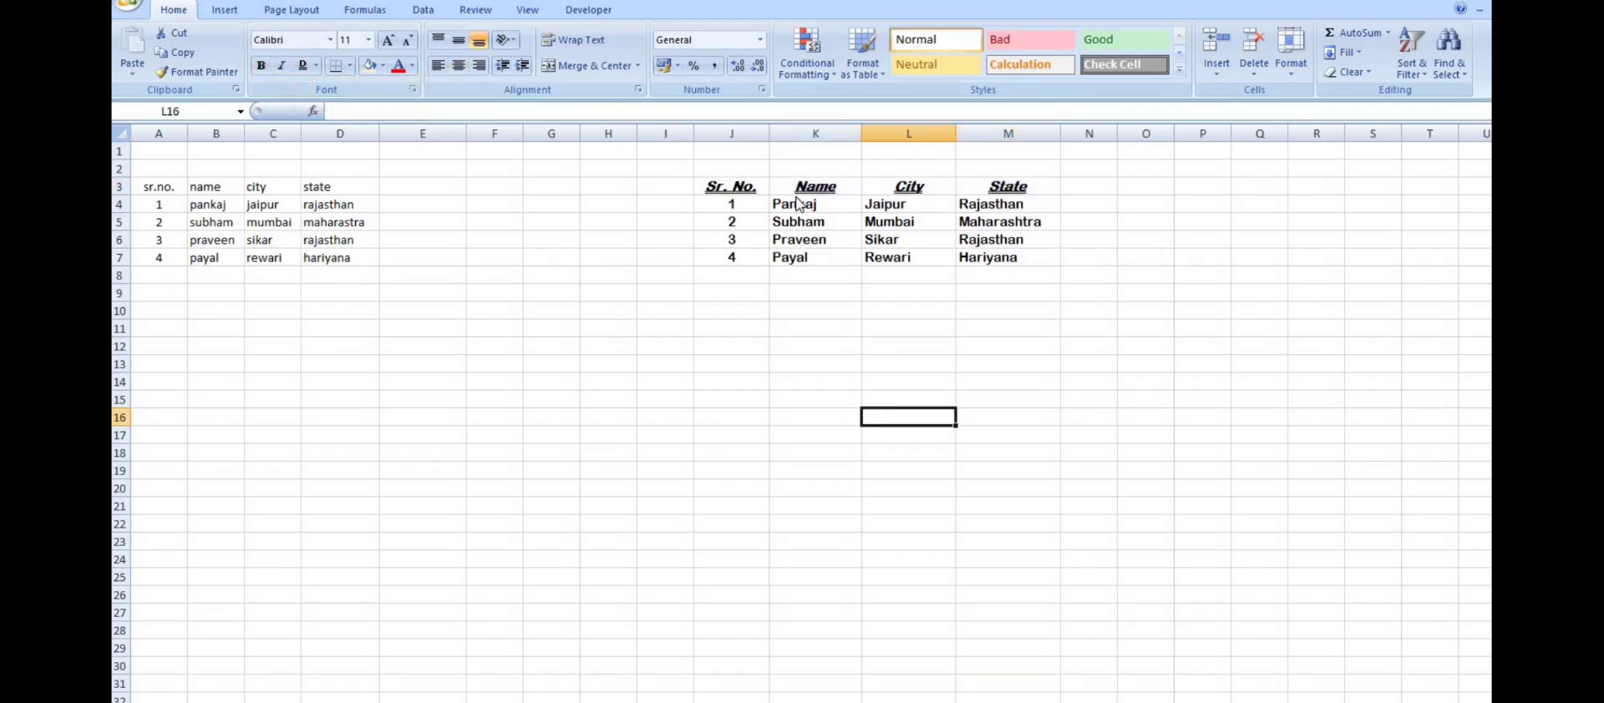
drag(700, 189, 1011, 187)
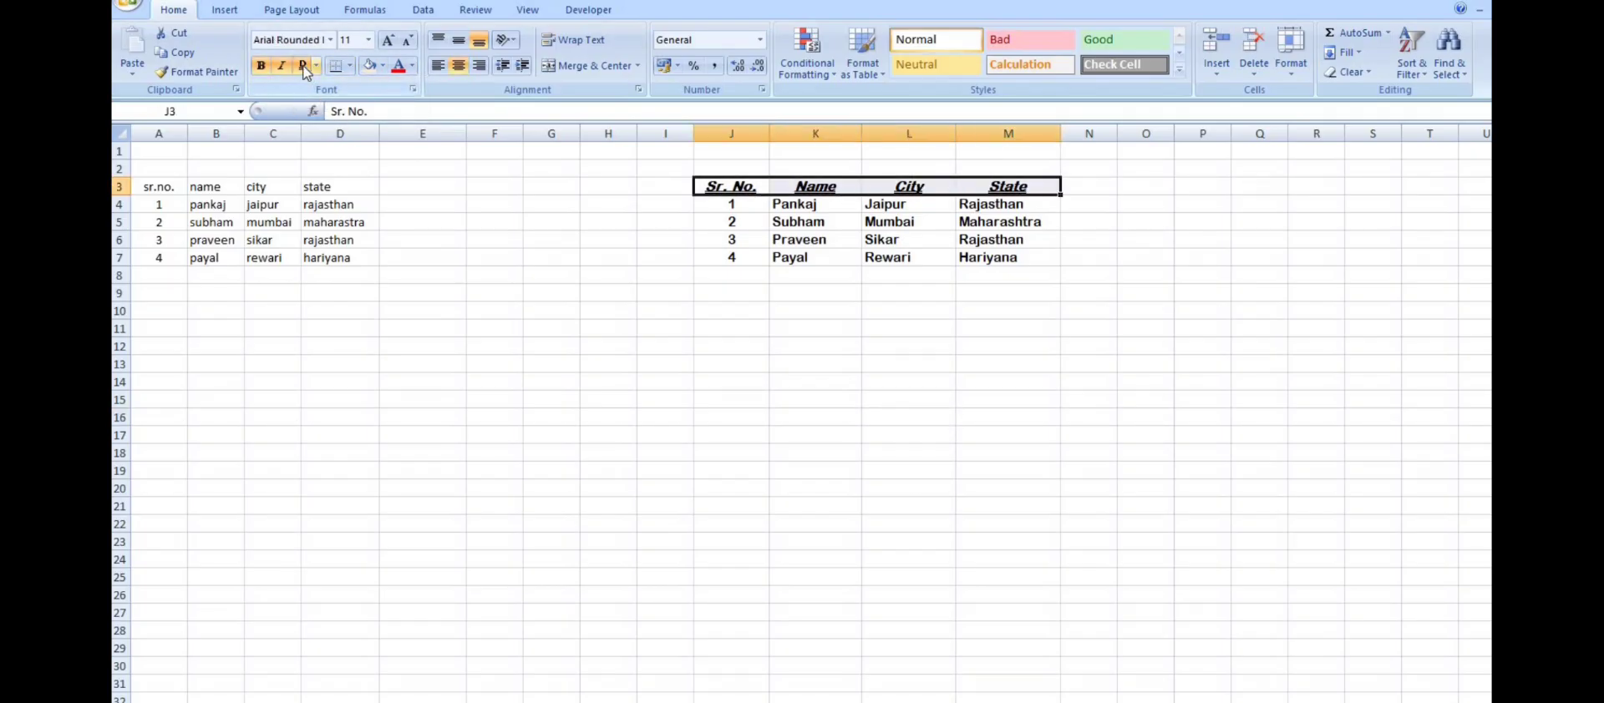
click(303, 66)
click(752, 275)
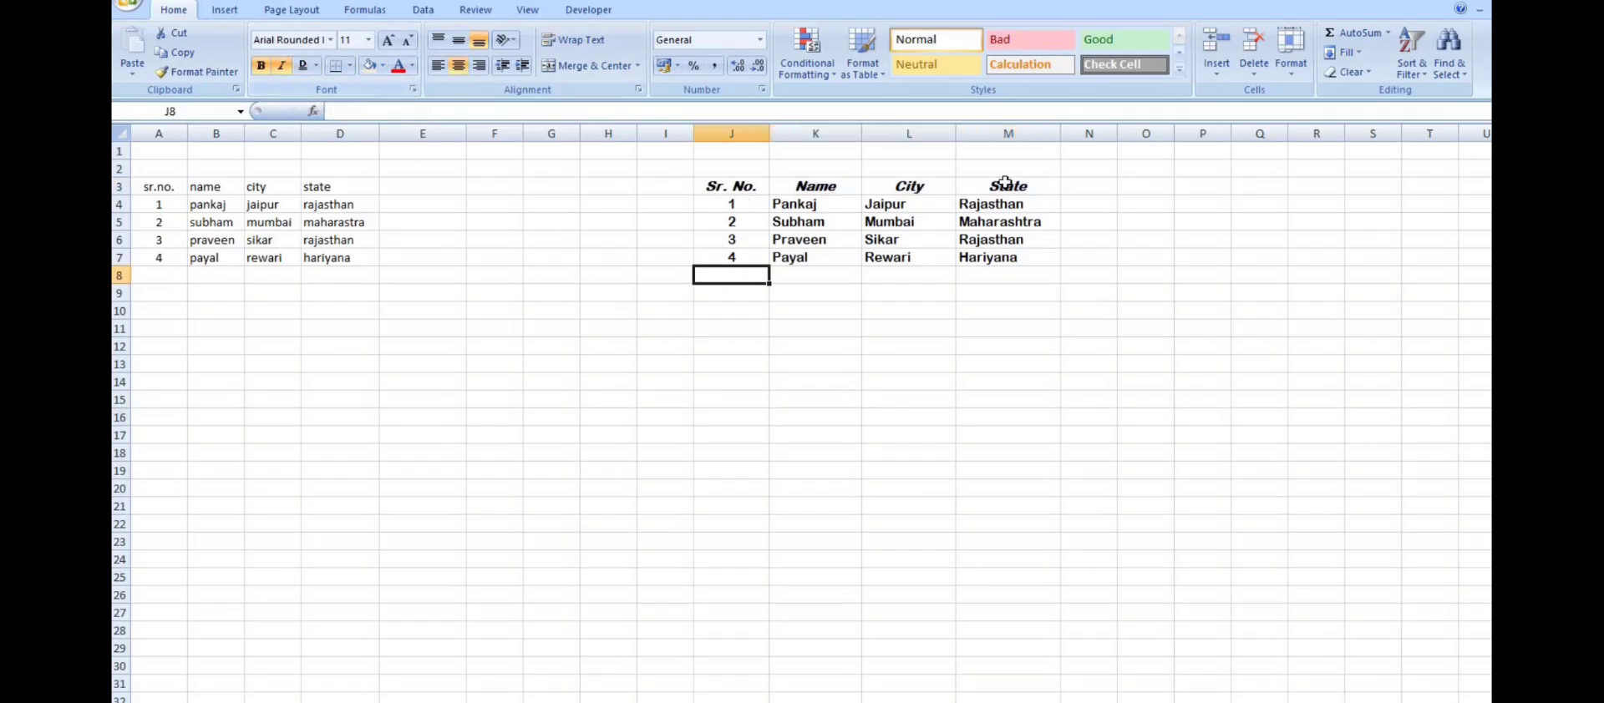
Set the J3:M7 table text to 12 pt
click(682, 238)
drag(726, 186, 1003, 259)
click(368, 39)
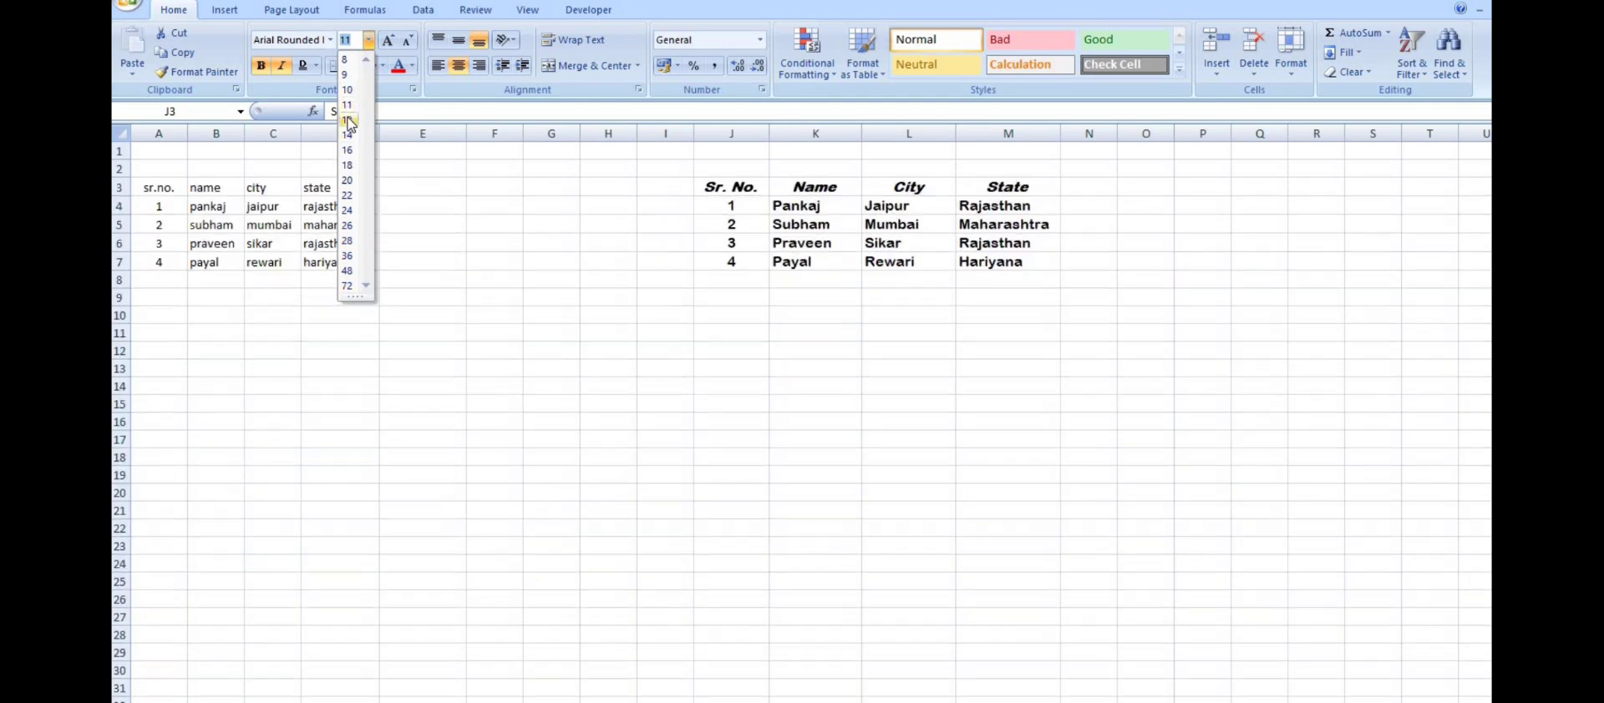
click(348, 120)
click(808, 280)
Apply All Borders to every cell of J3:M7
key(Down)
key(Down)
drag(720, 188, 1036, 261)
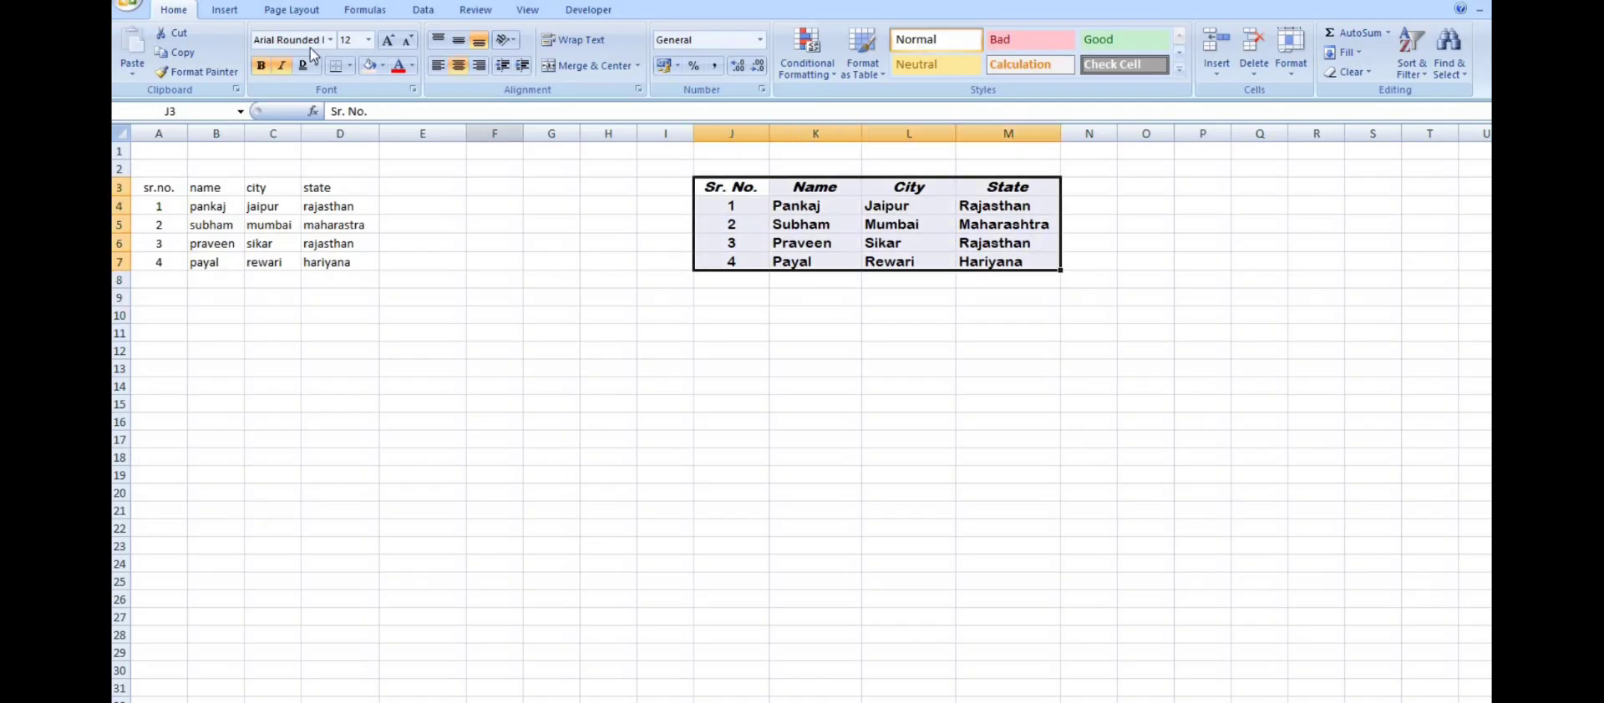
click(349, 65)
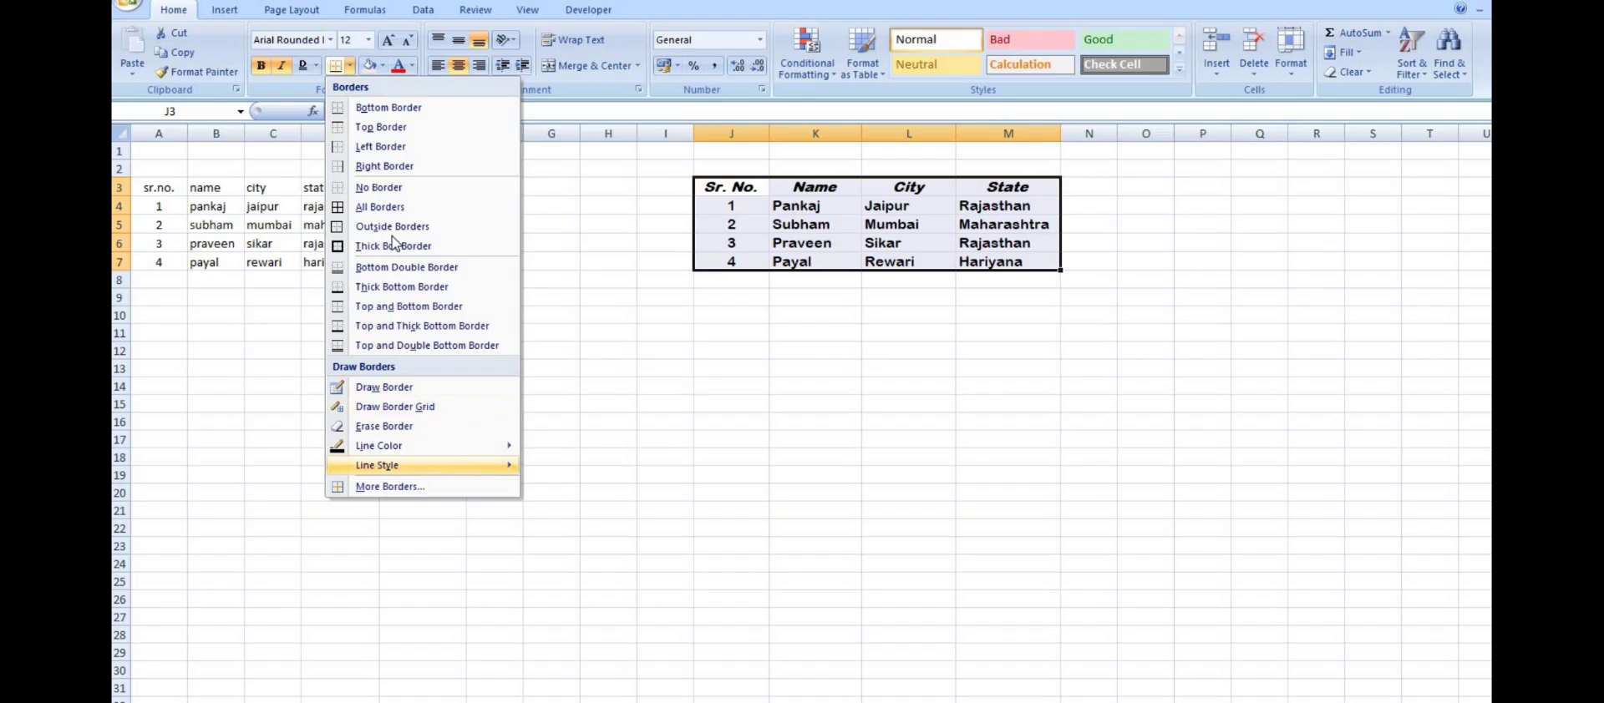
click(380, 206)
click(773, 418)
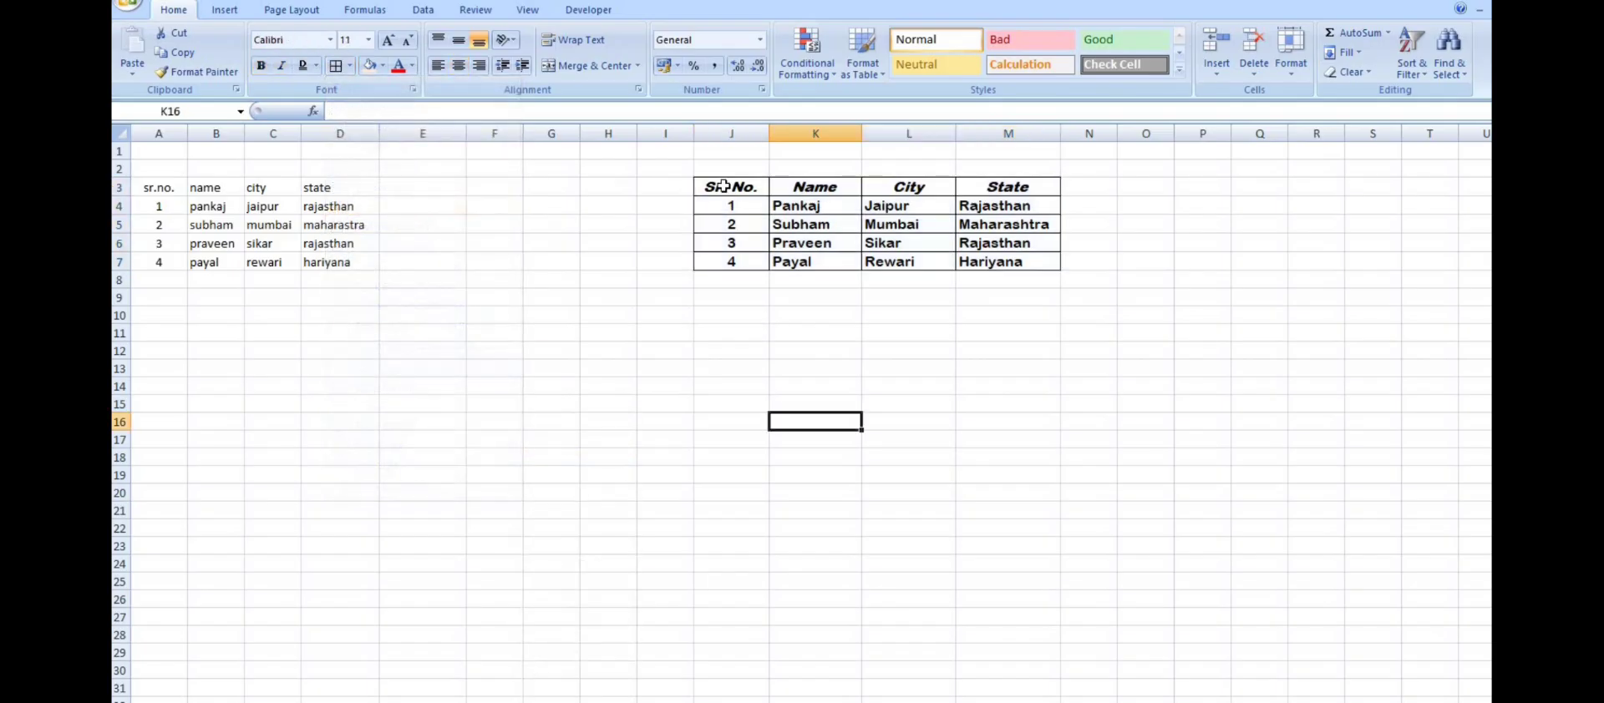
drag(727, 187, 1007, 262)
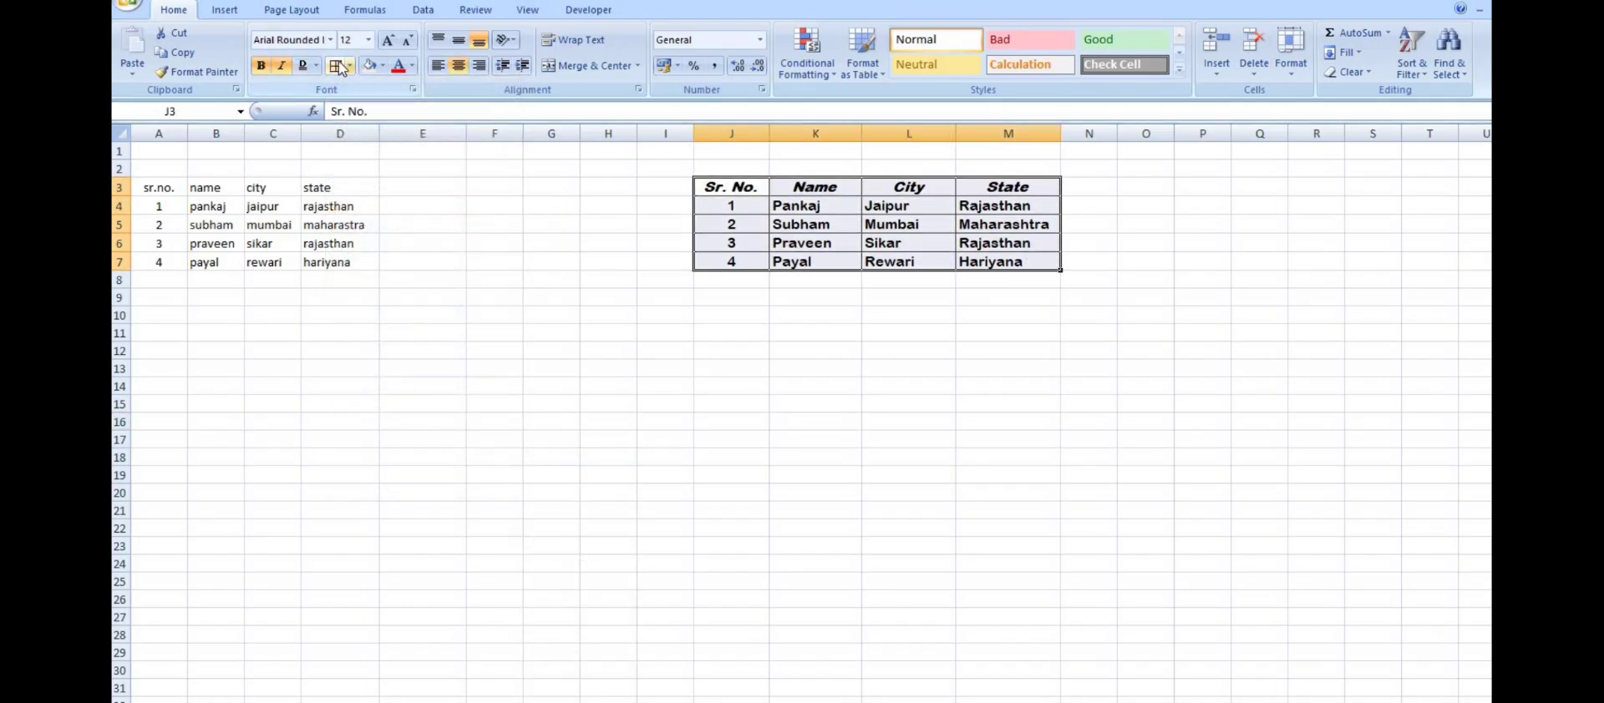
click(349, 66)
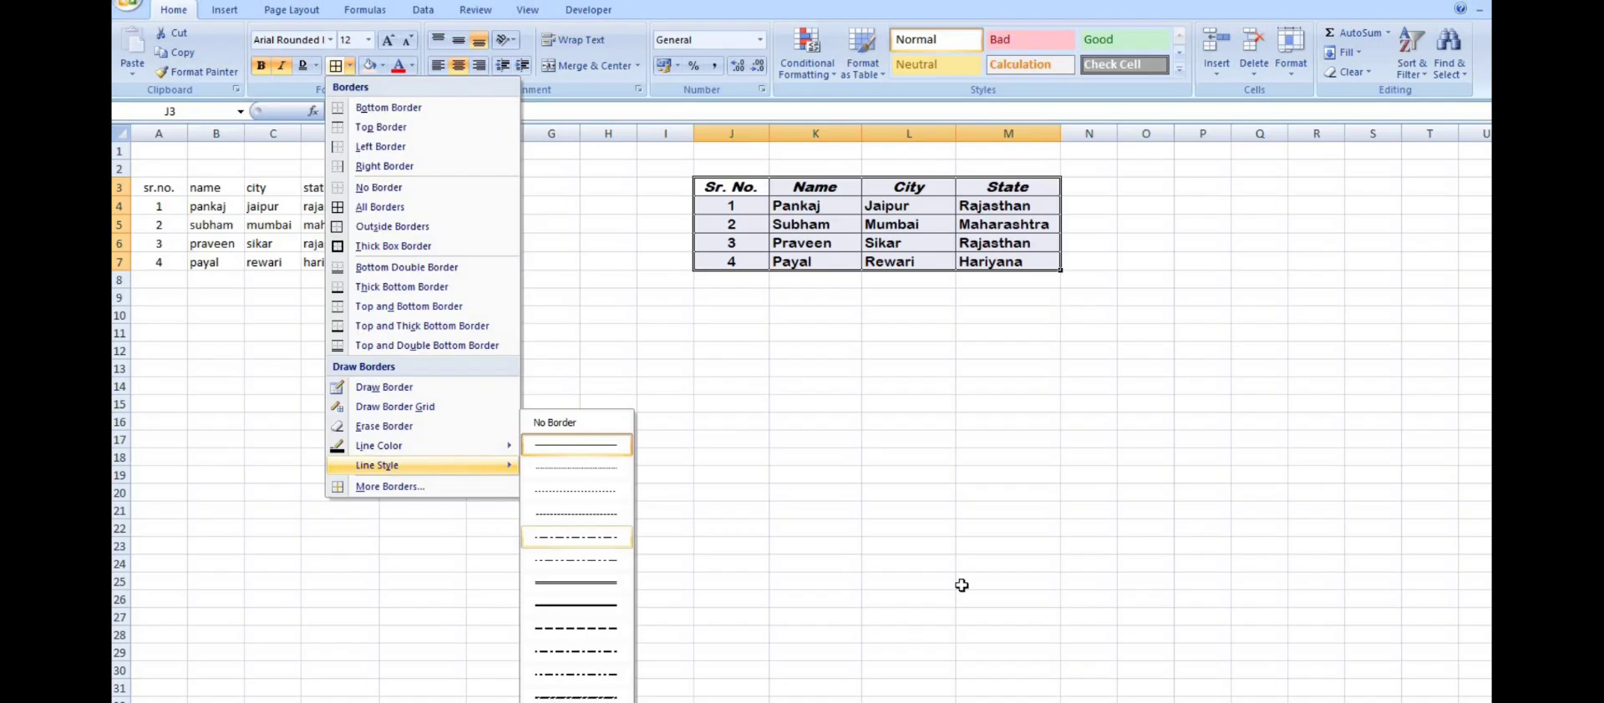
click(917, 250)
click(852, 320)
drag(758, 185, 1054, 261)
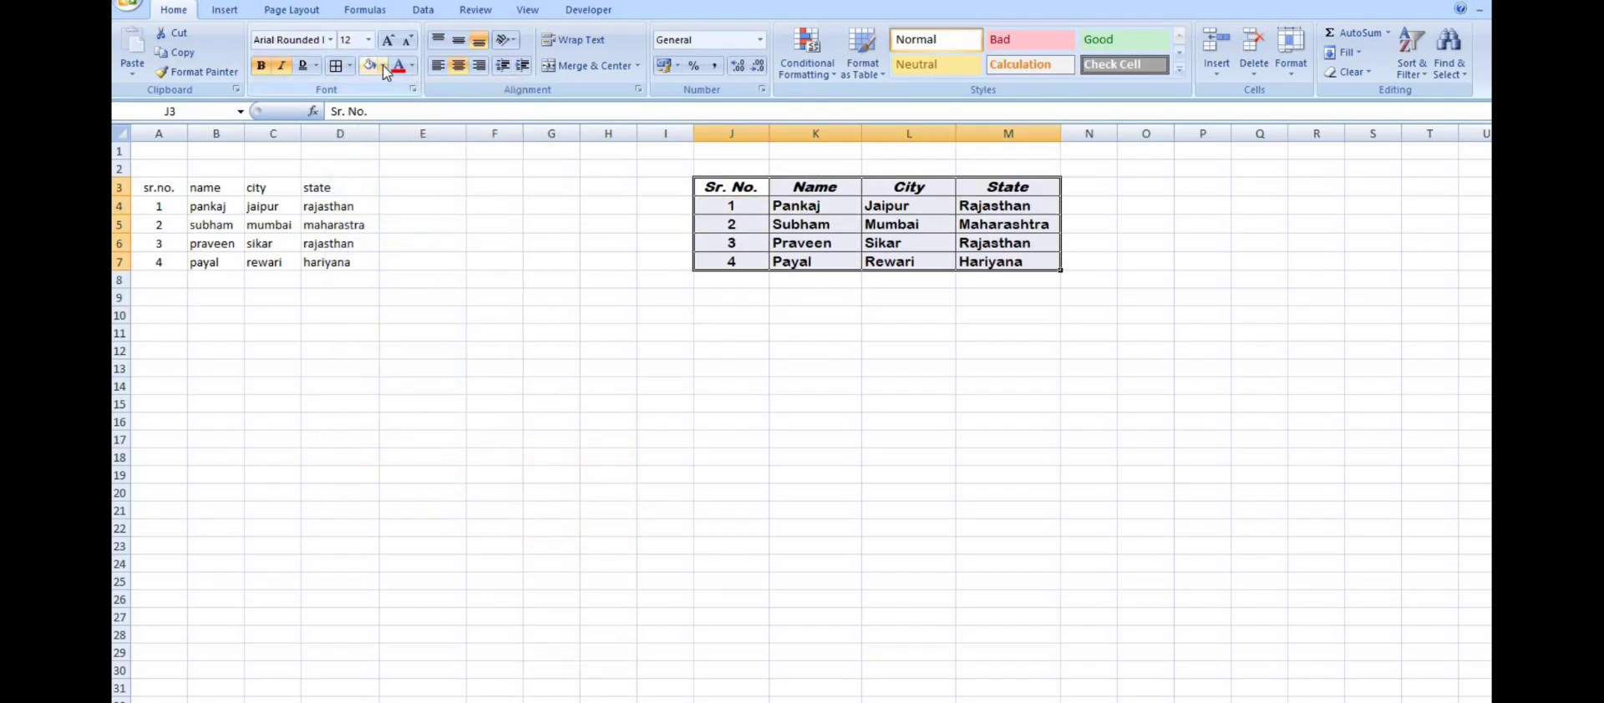
click(815, 493)
shift+click(1039, 187)
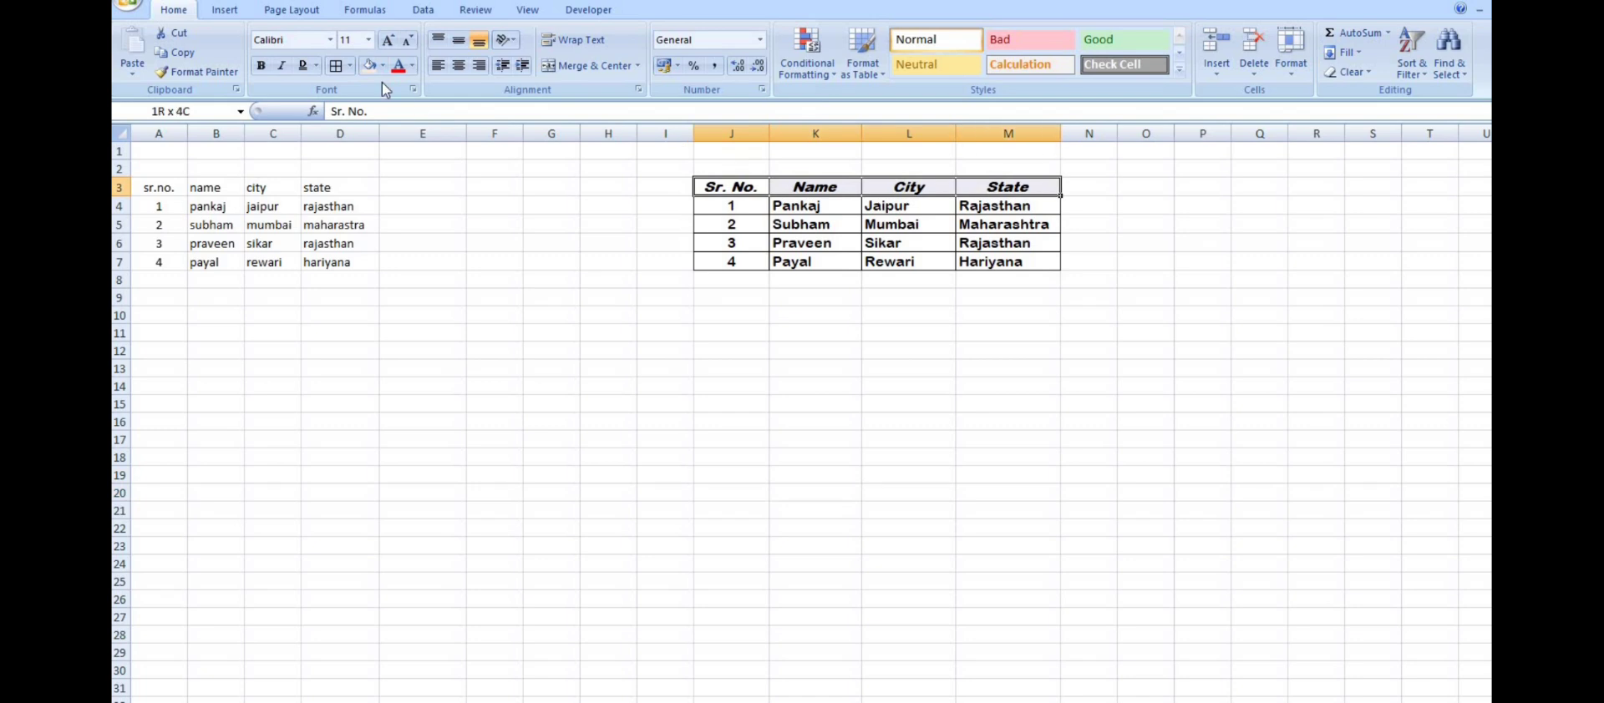
Fill the J3:M3 header row with light aqua
click(382, 65)
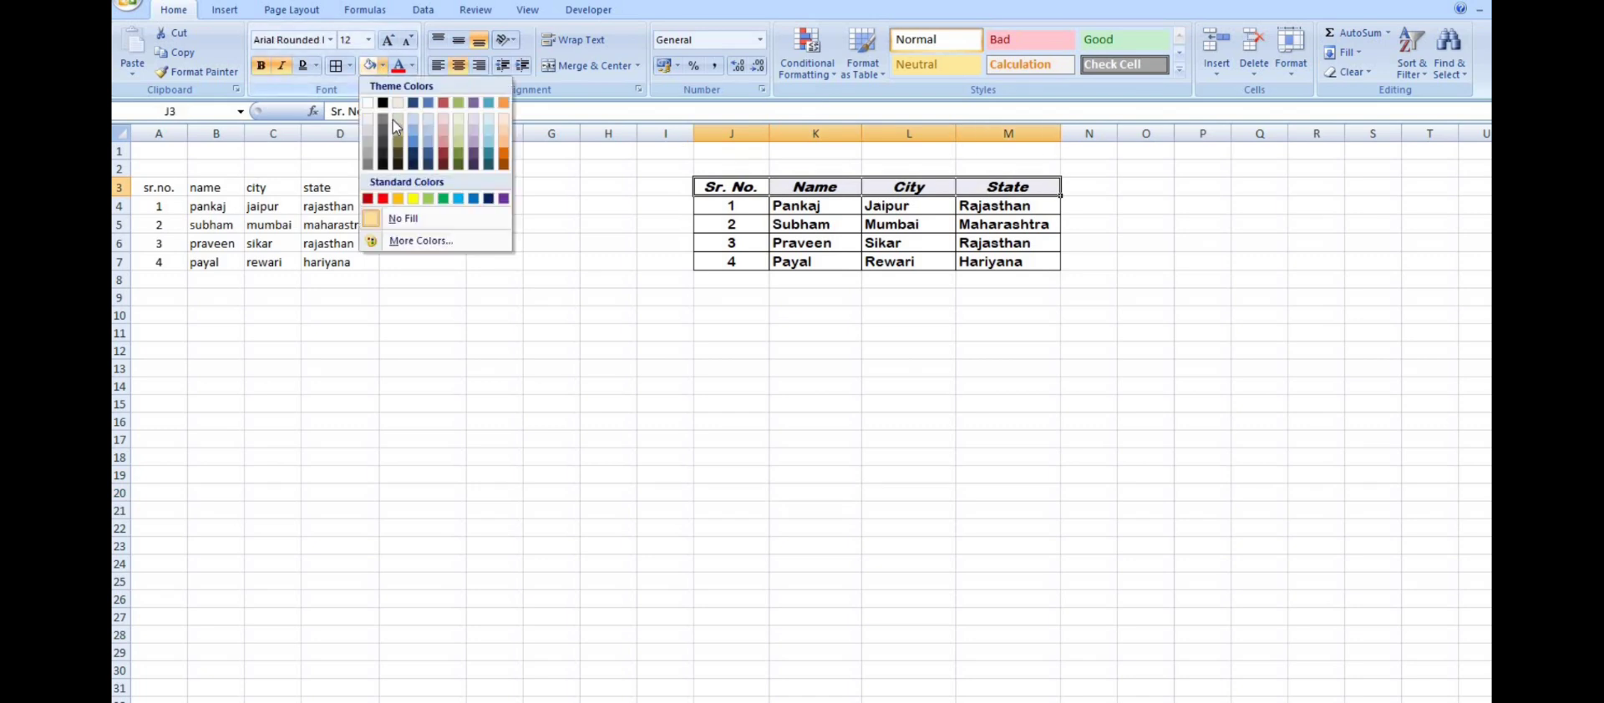
click(489, 142)
click(888, 346)
drag(749, 186, 999, 187)
click(908, 332)
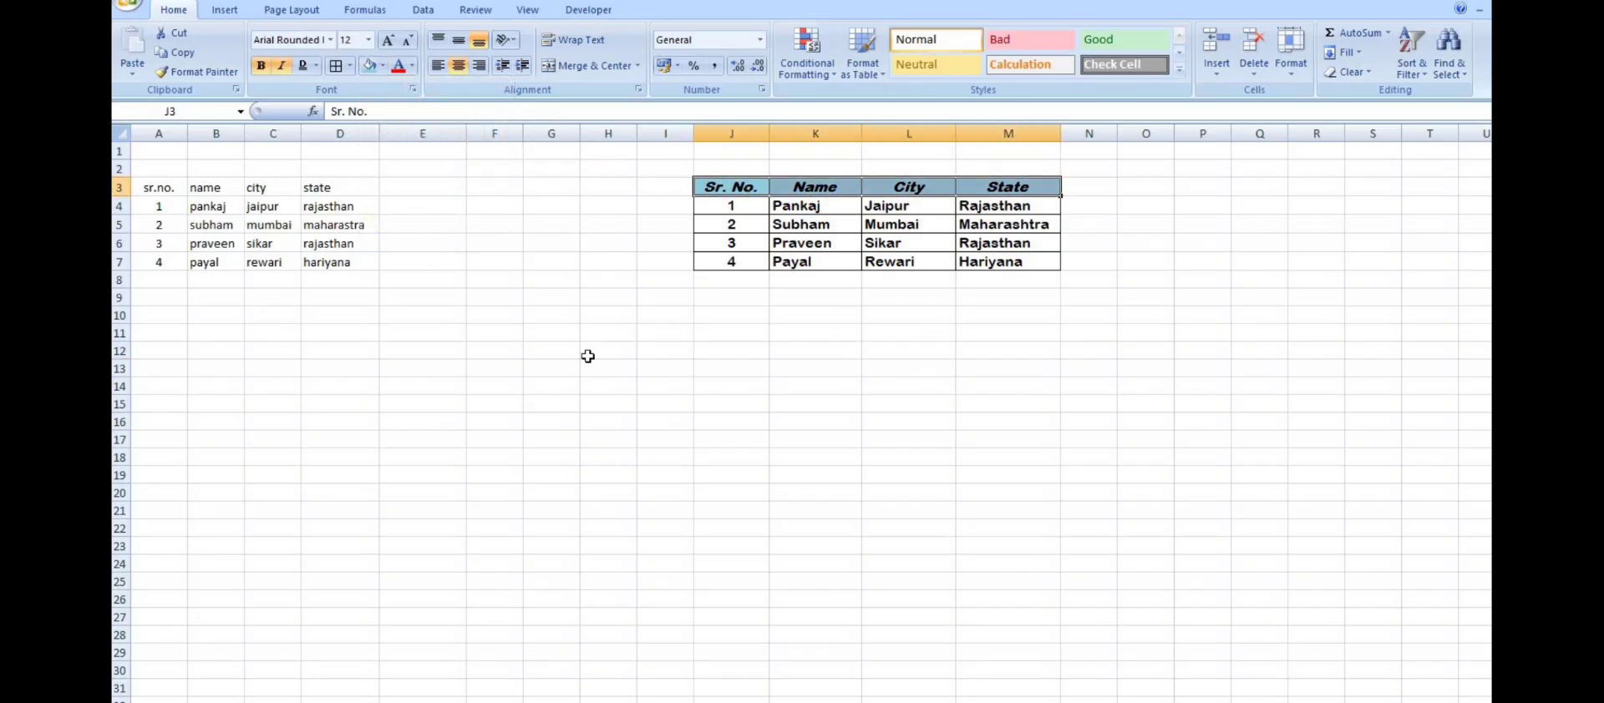
Preview the fill and font colour palettes without applying any change
click(382, 65)
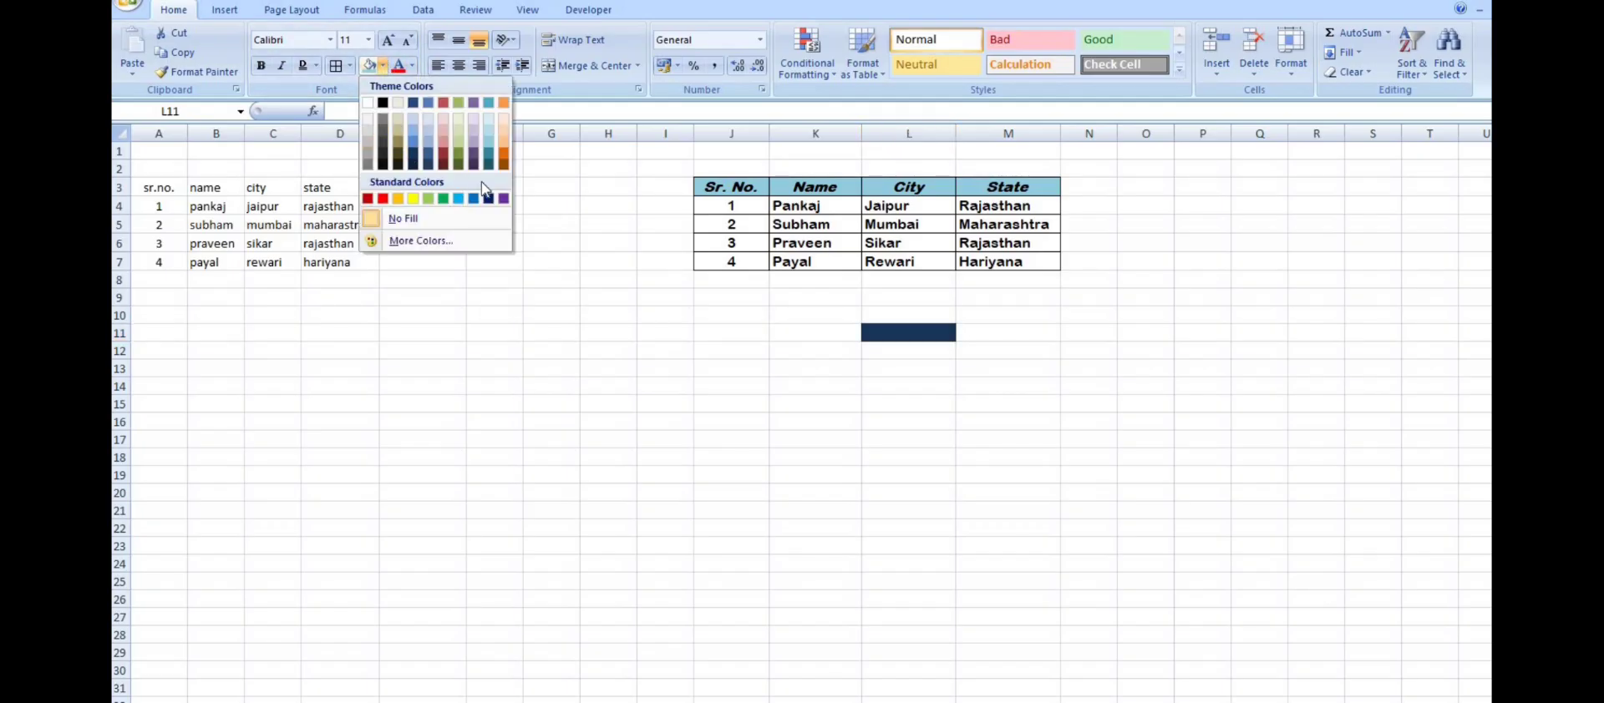
click(785, 451)
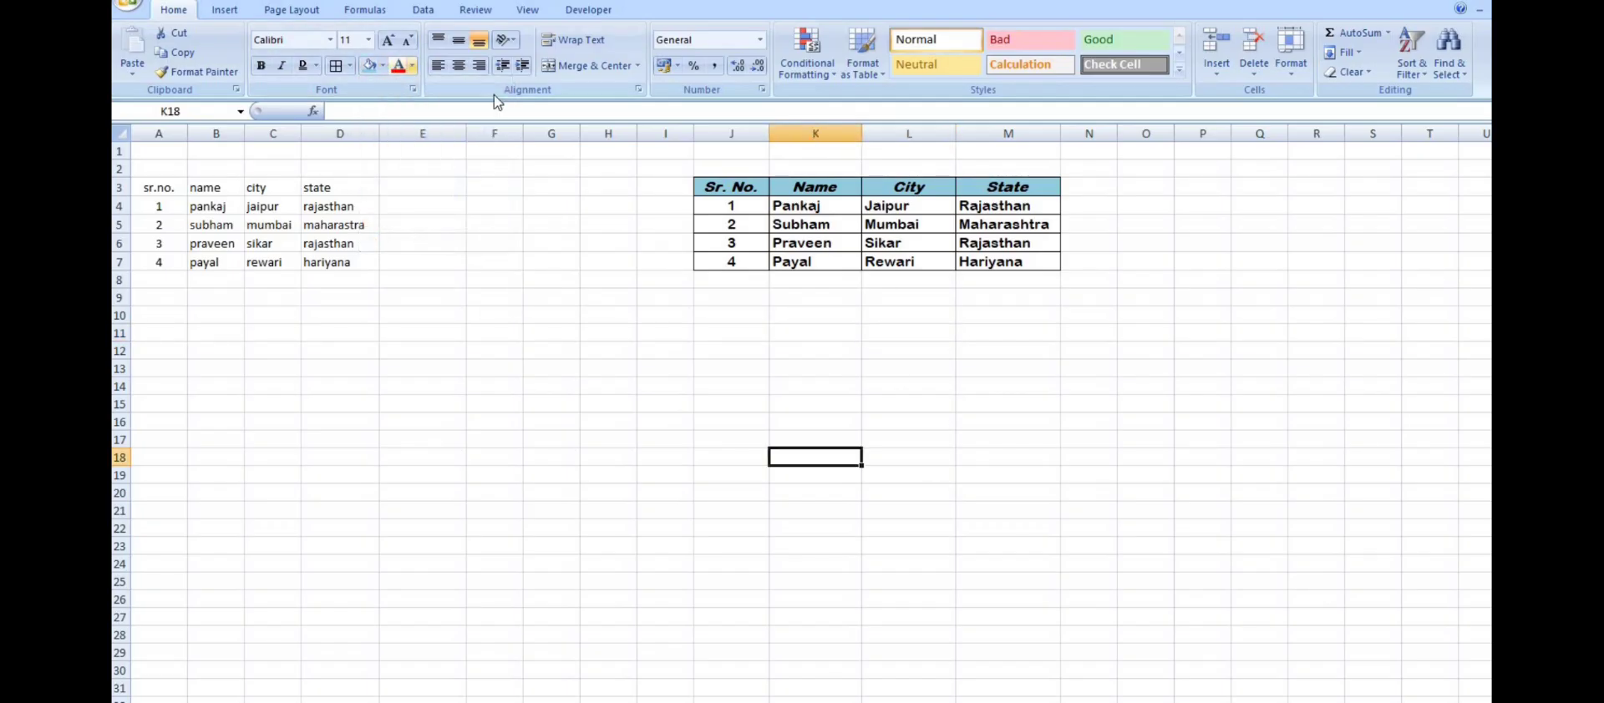
drag(726, 187, 1011, 187)
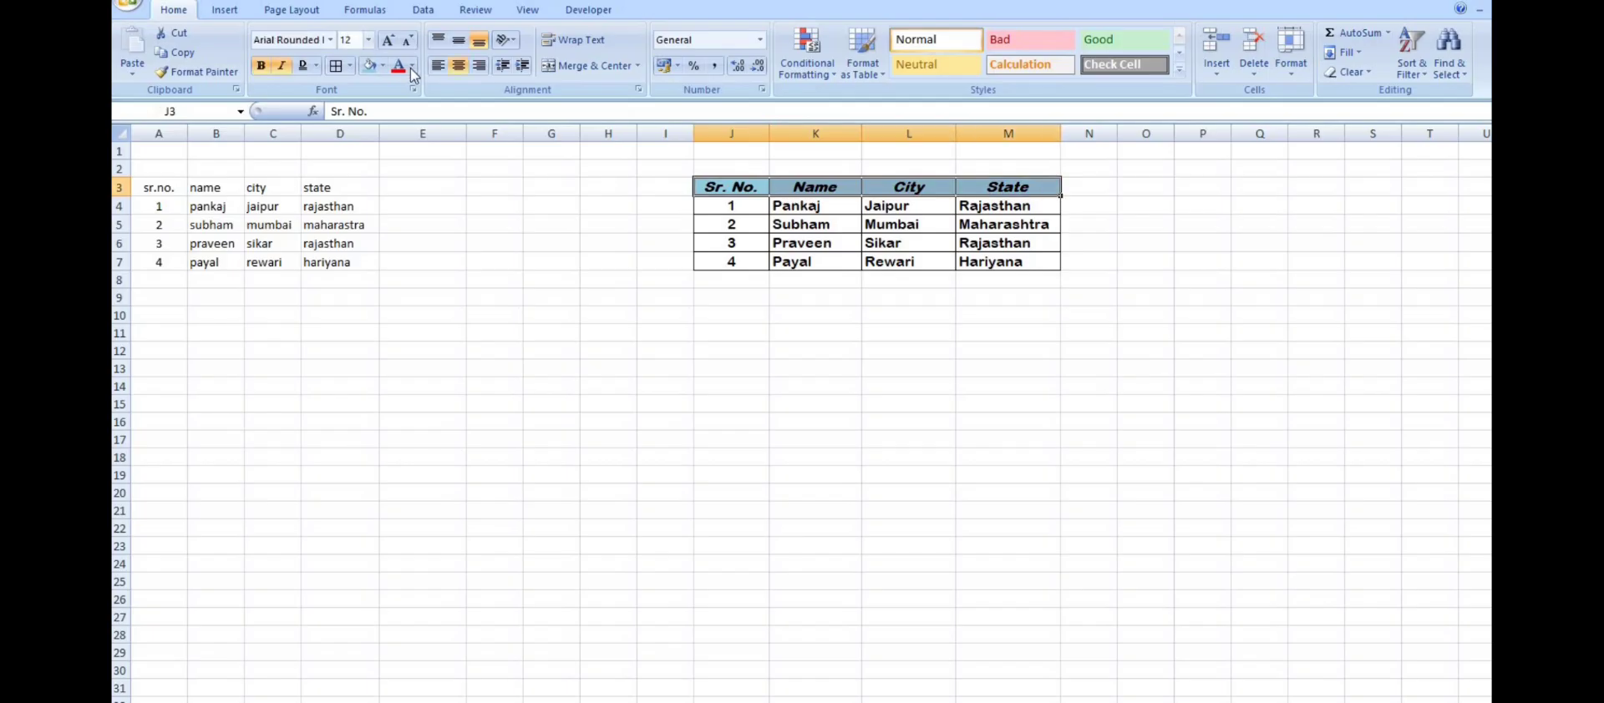
click(412, 67)
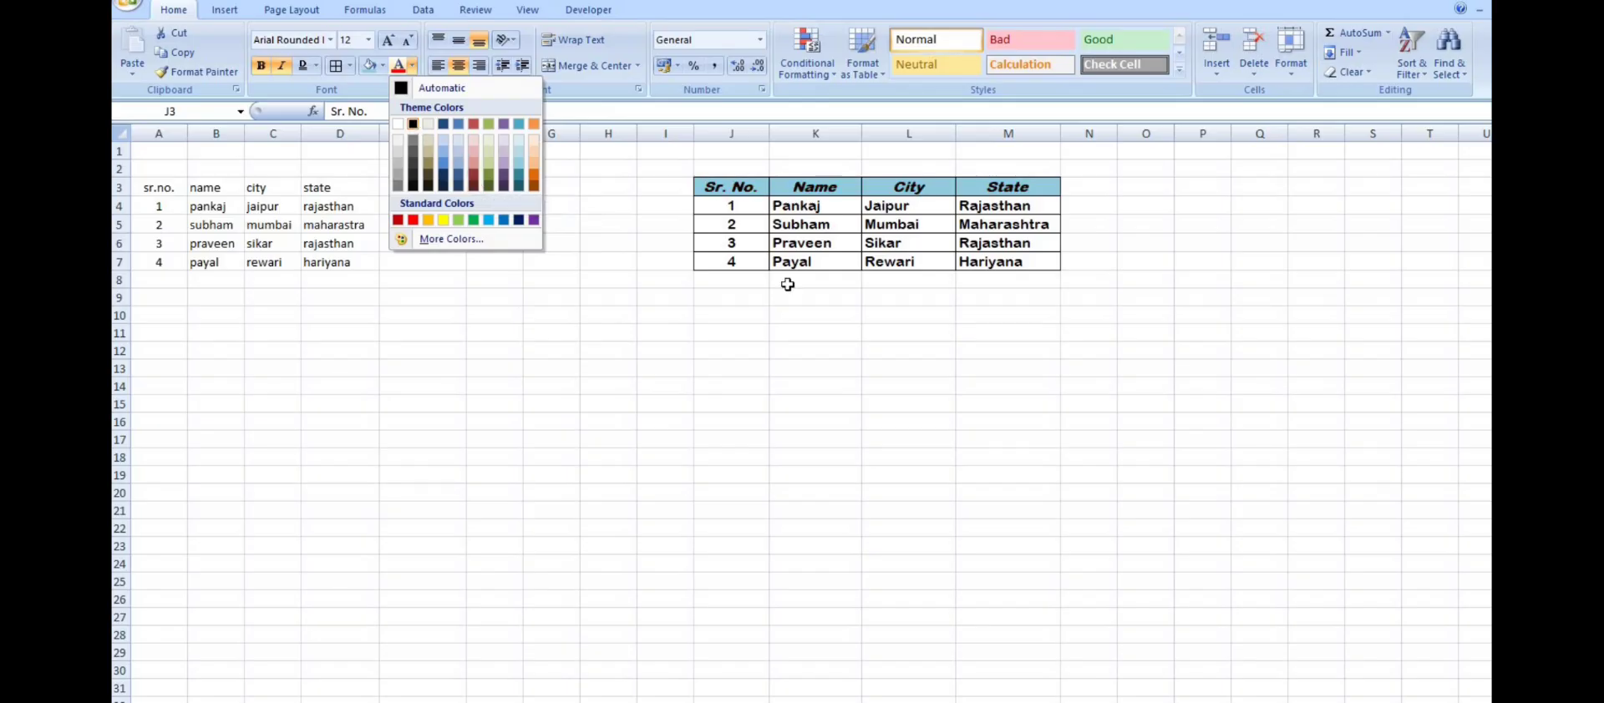
click(898, 342)
click(743, 410)
drag(742, 186, 992, 260)
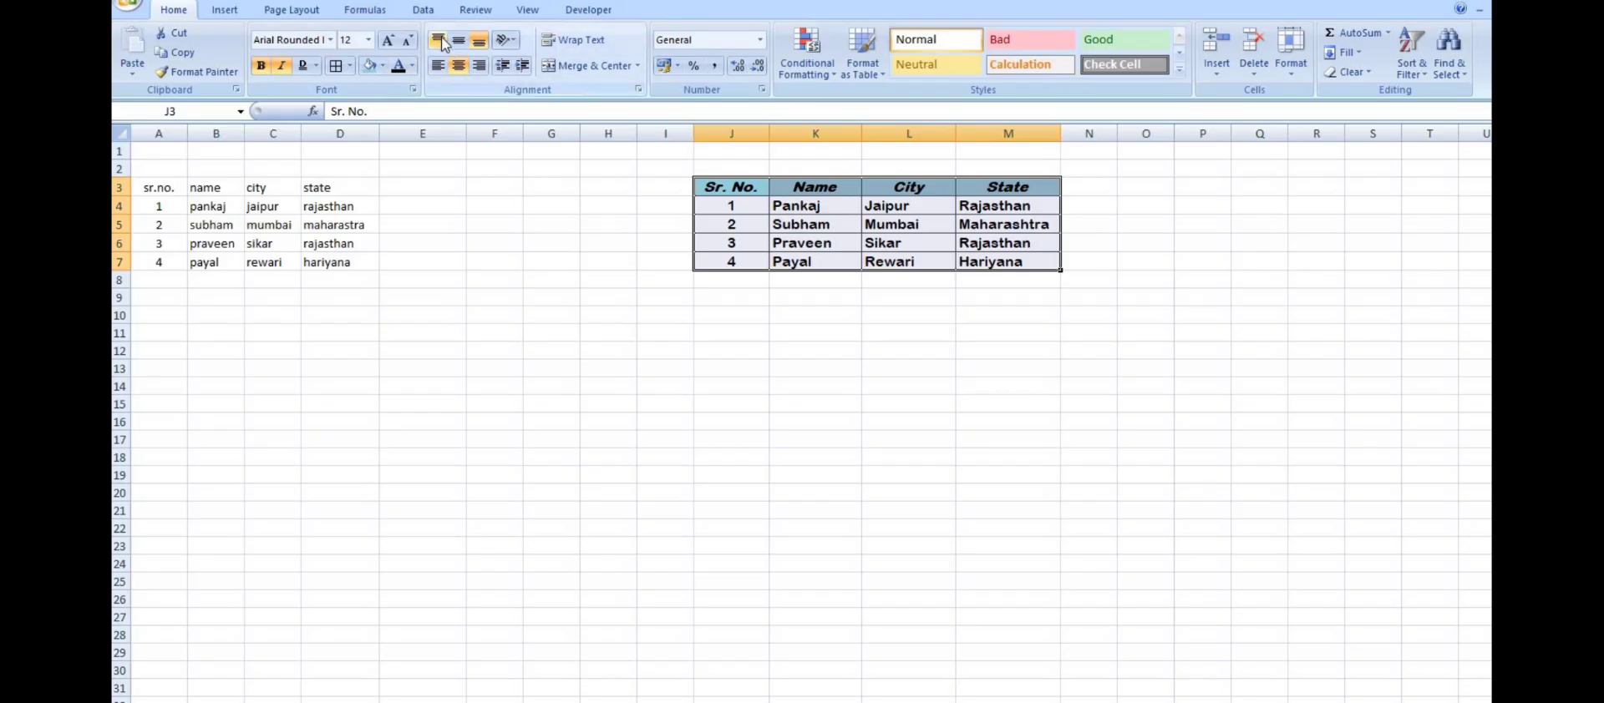
Make rows 3 to 7 slightly taller and select the table J3:M7
click(863, 315)
drag(742, 191, 996, 261)
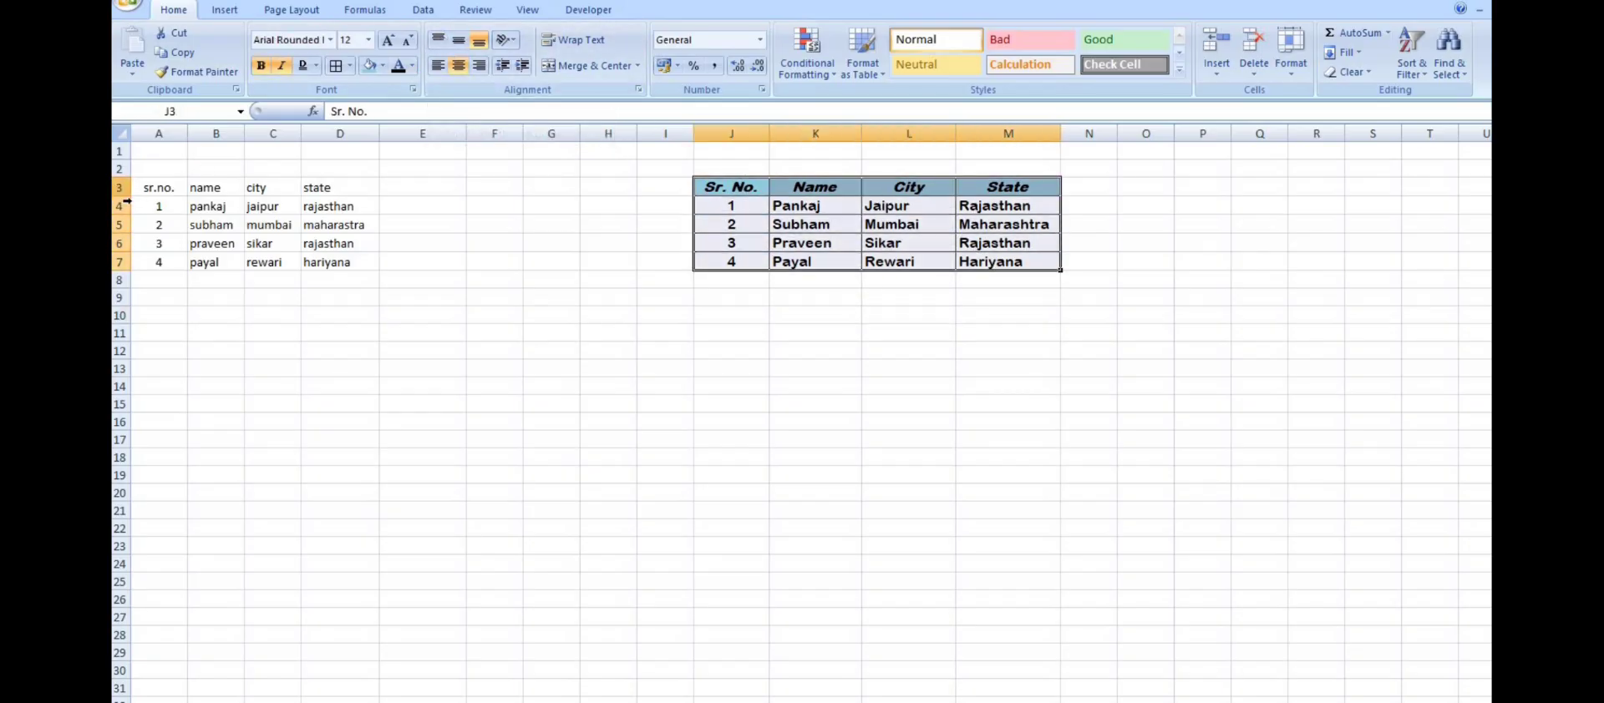
drag(121, 187, 121, 262)
drag(121, 216, 121, 227)
click(1008, 390)
drag(720, 199, 977, 315)
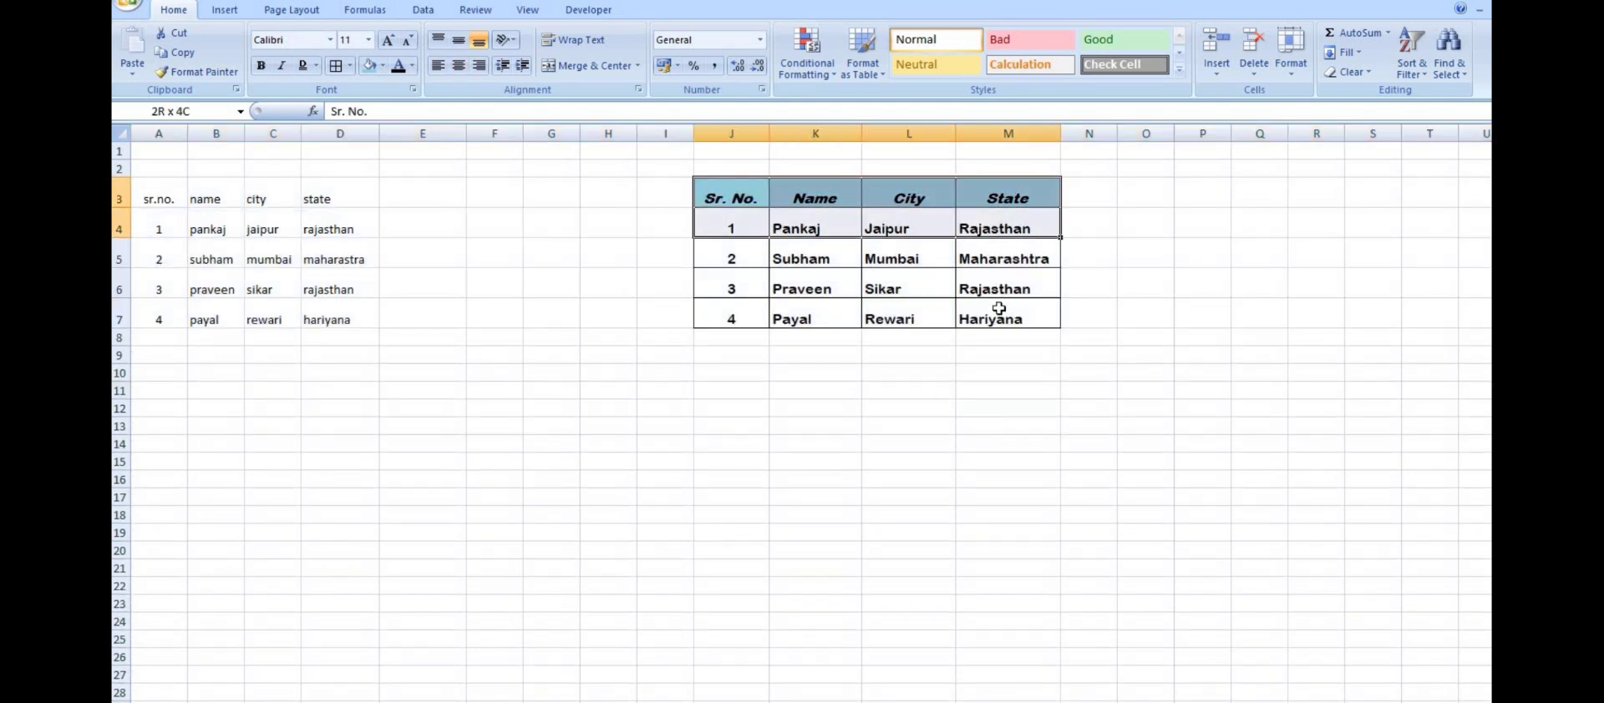
Try top, middle and bottom alignment, then center and right alignment on the table text
click(440, 40)
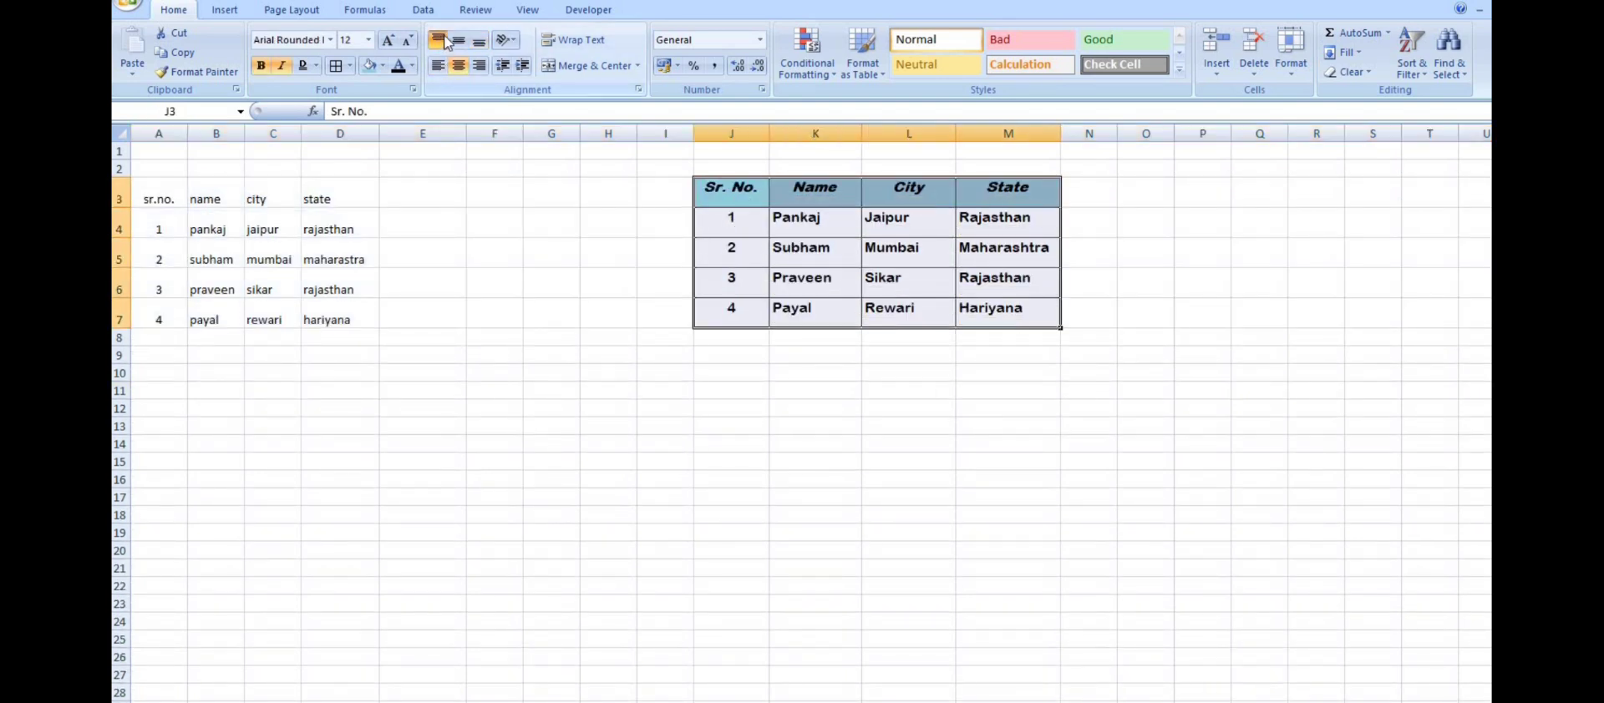
click(459, 40)
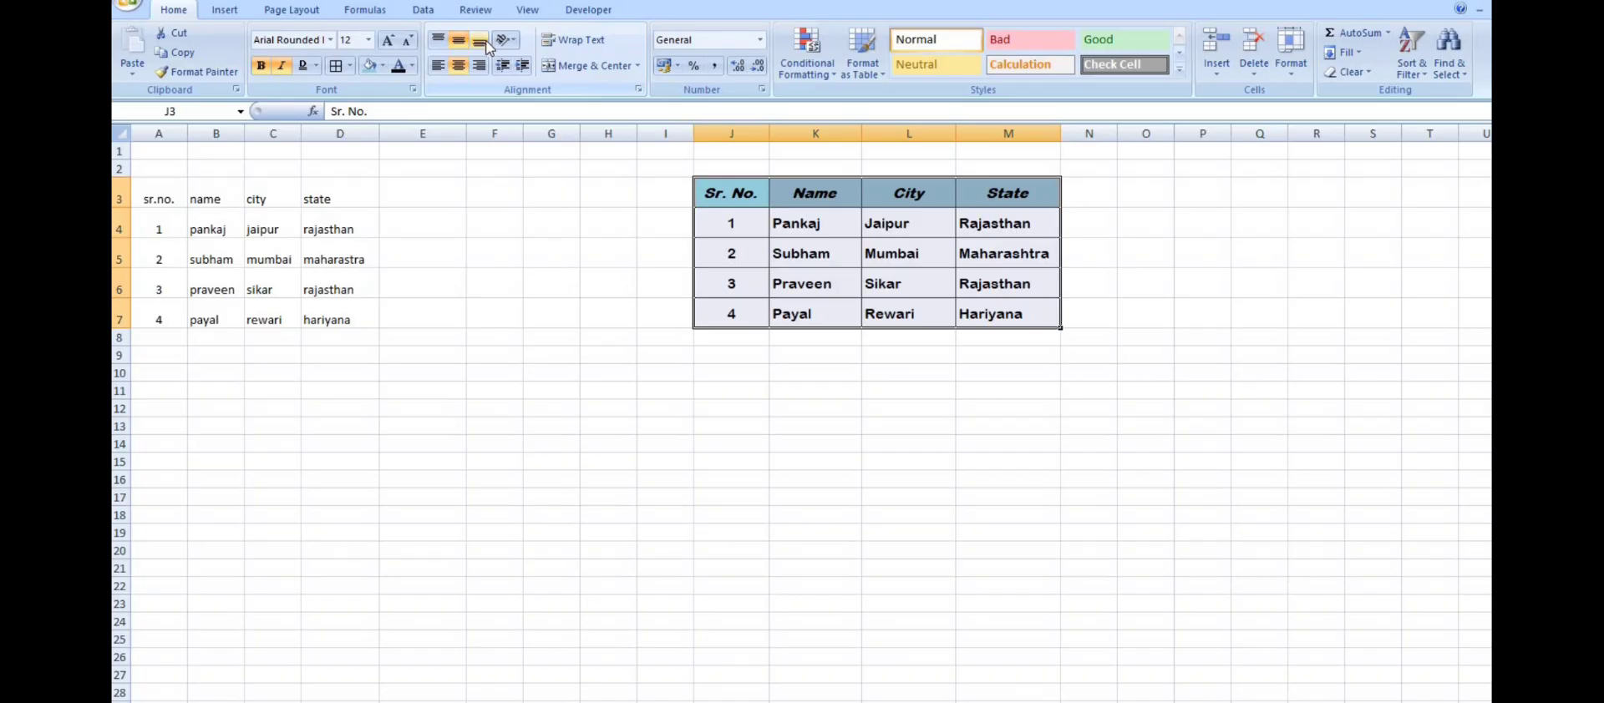
click(480, 44)
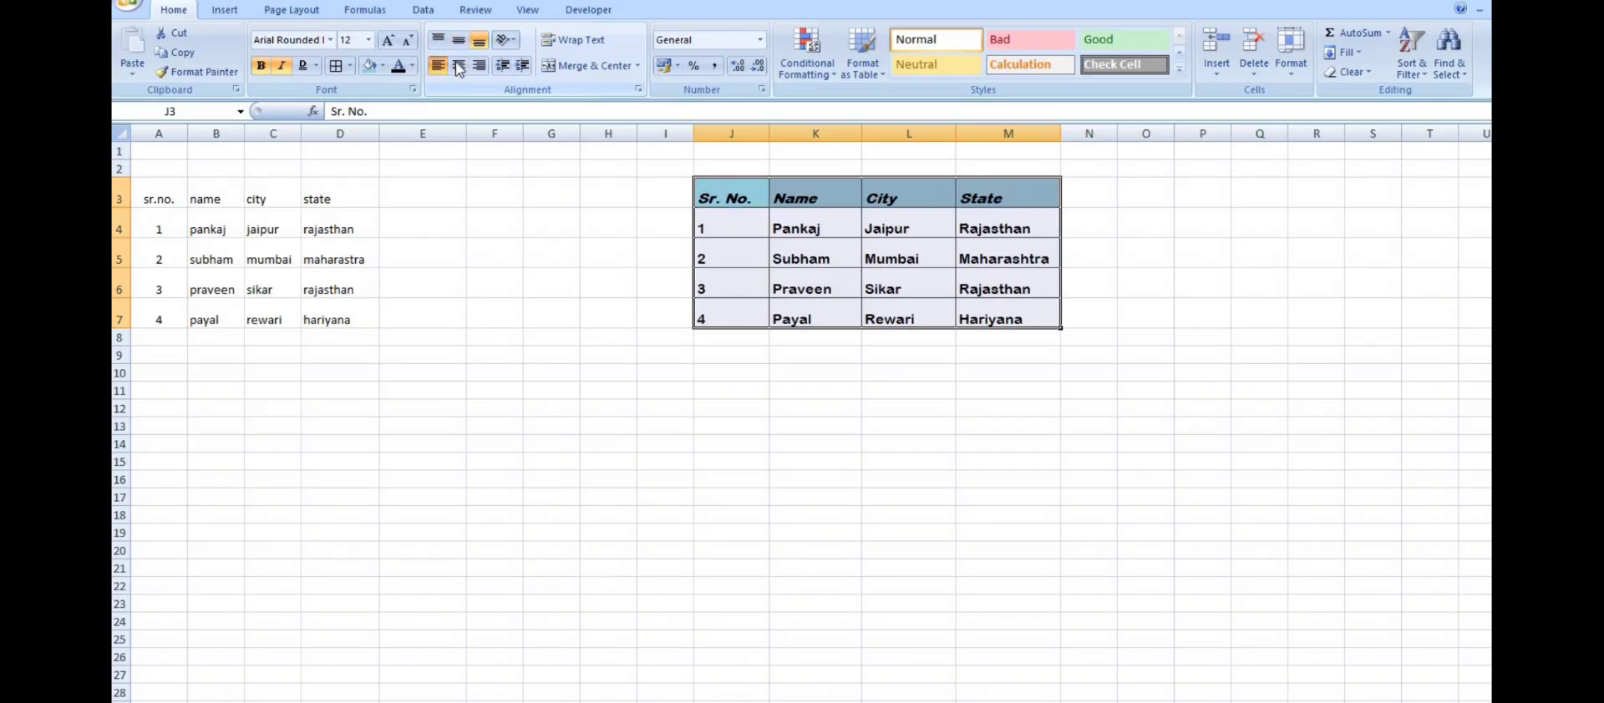
click(459, 66)
click(479, 66)
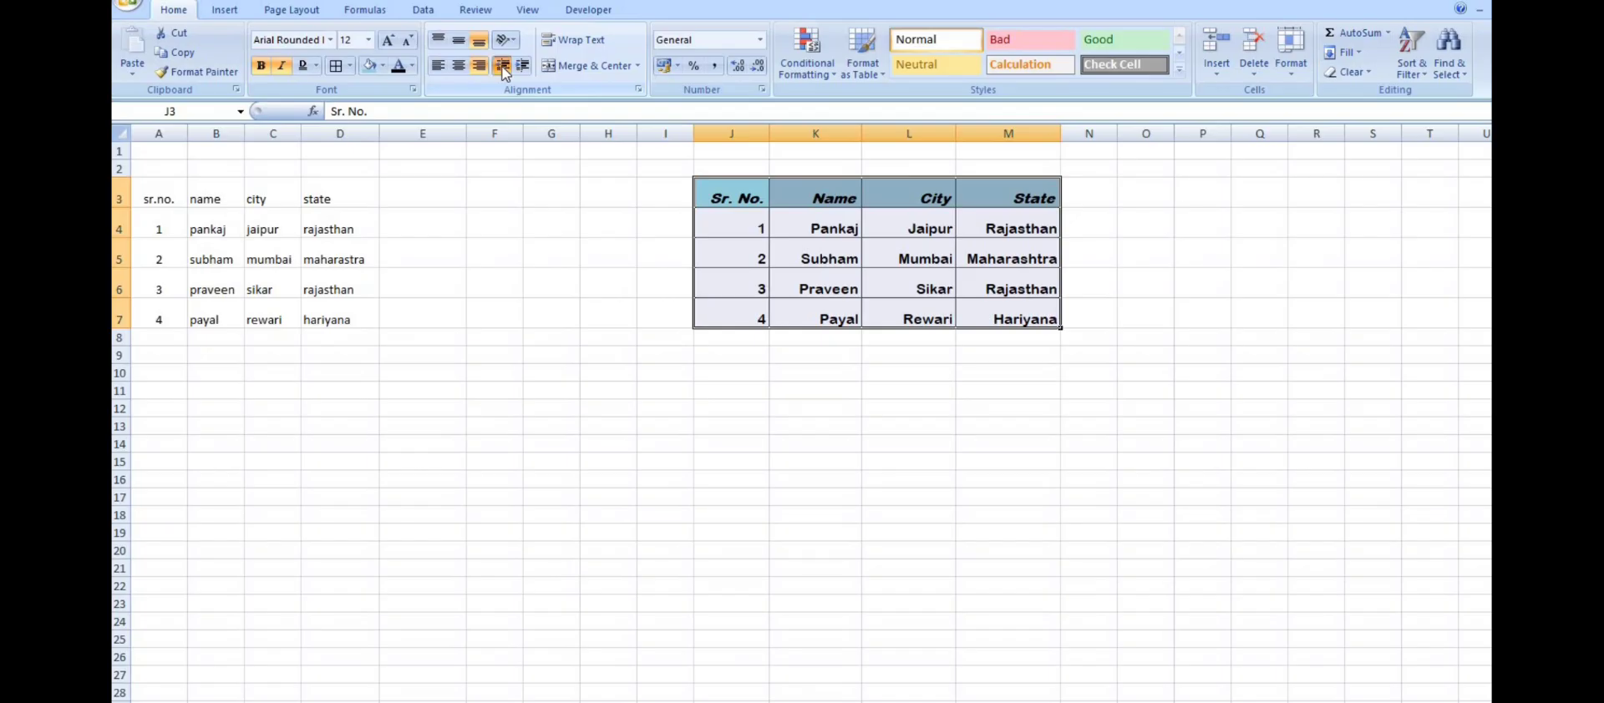
Preview vertical and counterclockwise text orientation, then leave the orientation unchanged
click(504, 39)
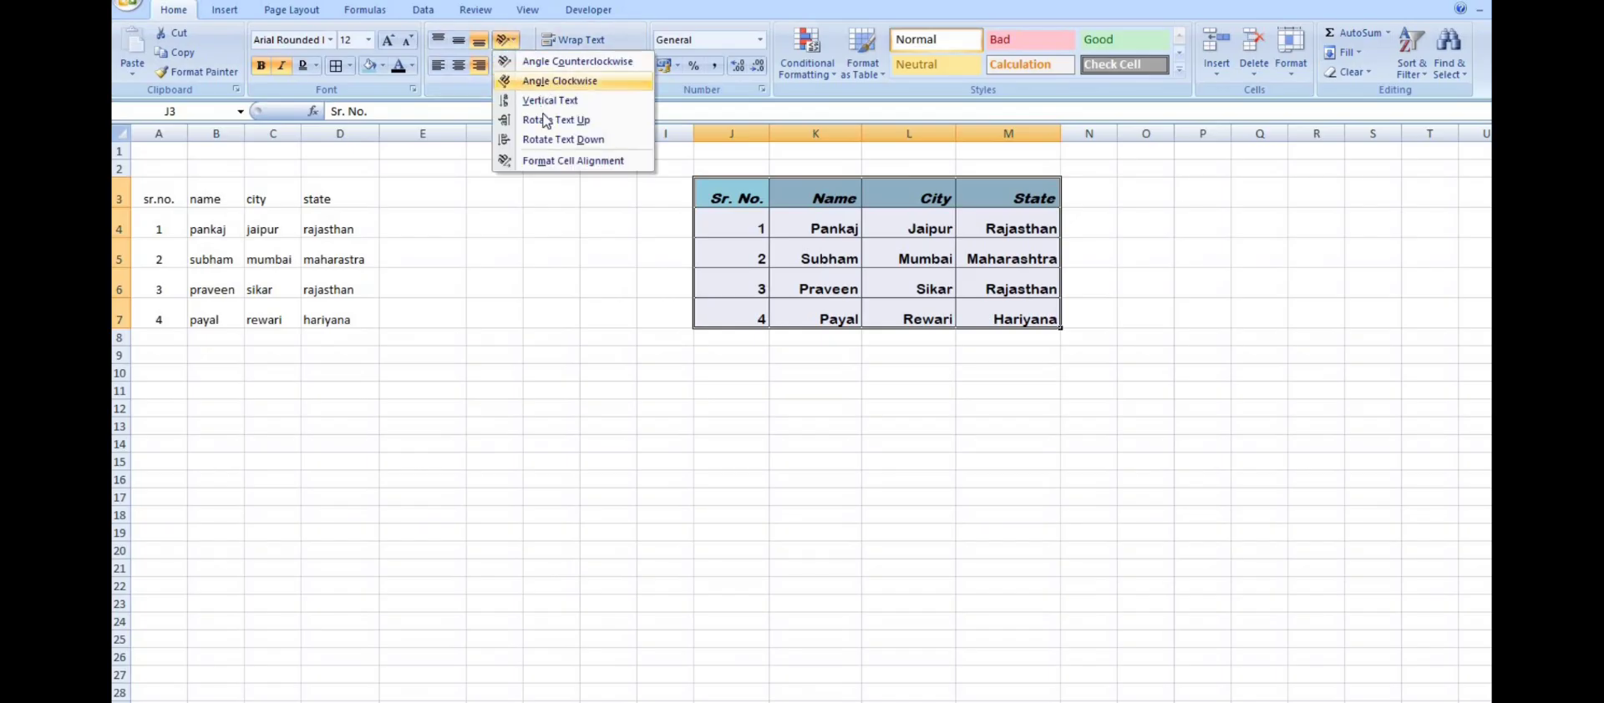
click(549, 101)
click(515, 42)
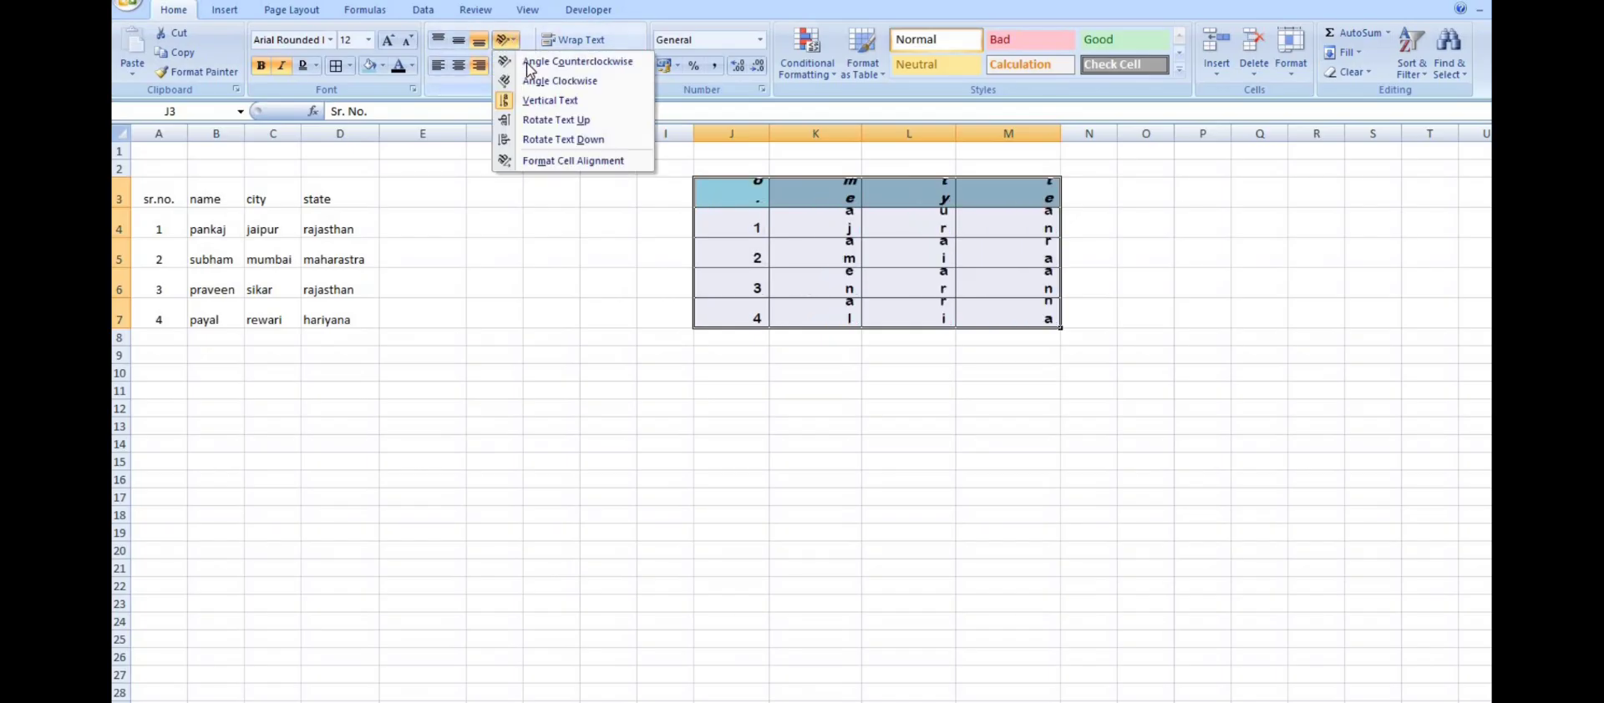
click(528, 63)
click(505, 39)
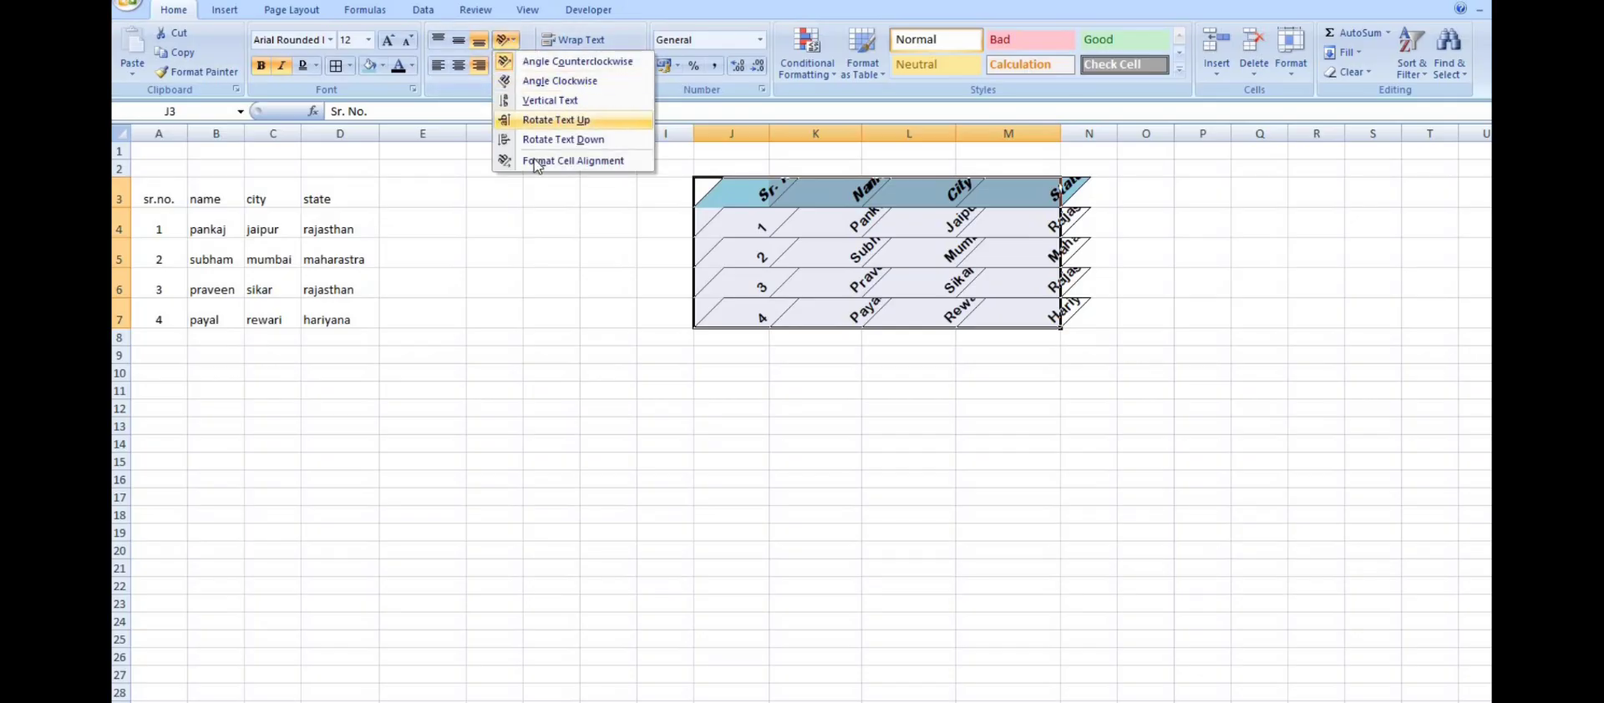
click(512, 44)
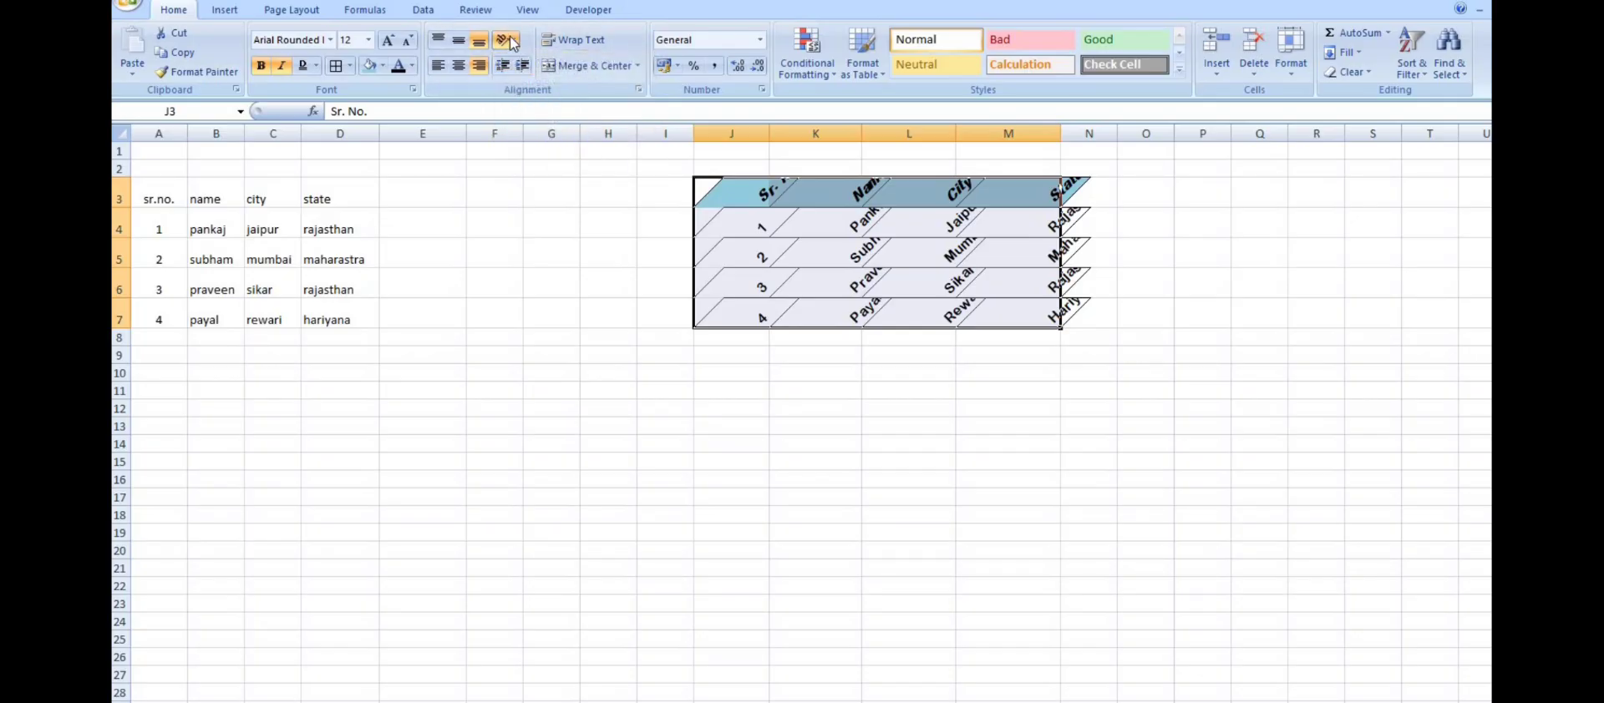
key(Escape)
click(508, 42)
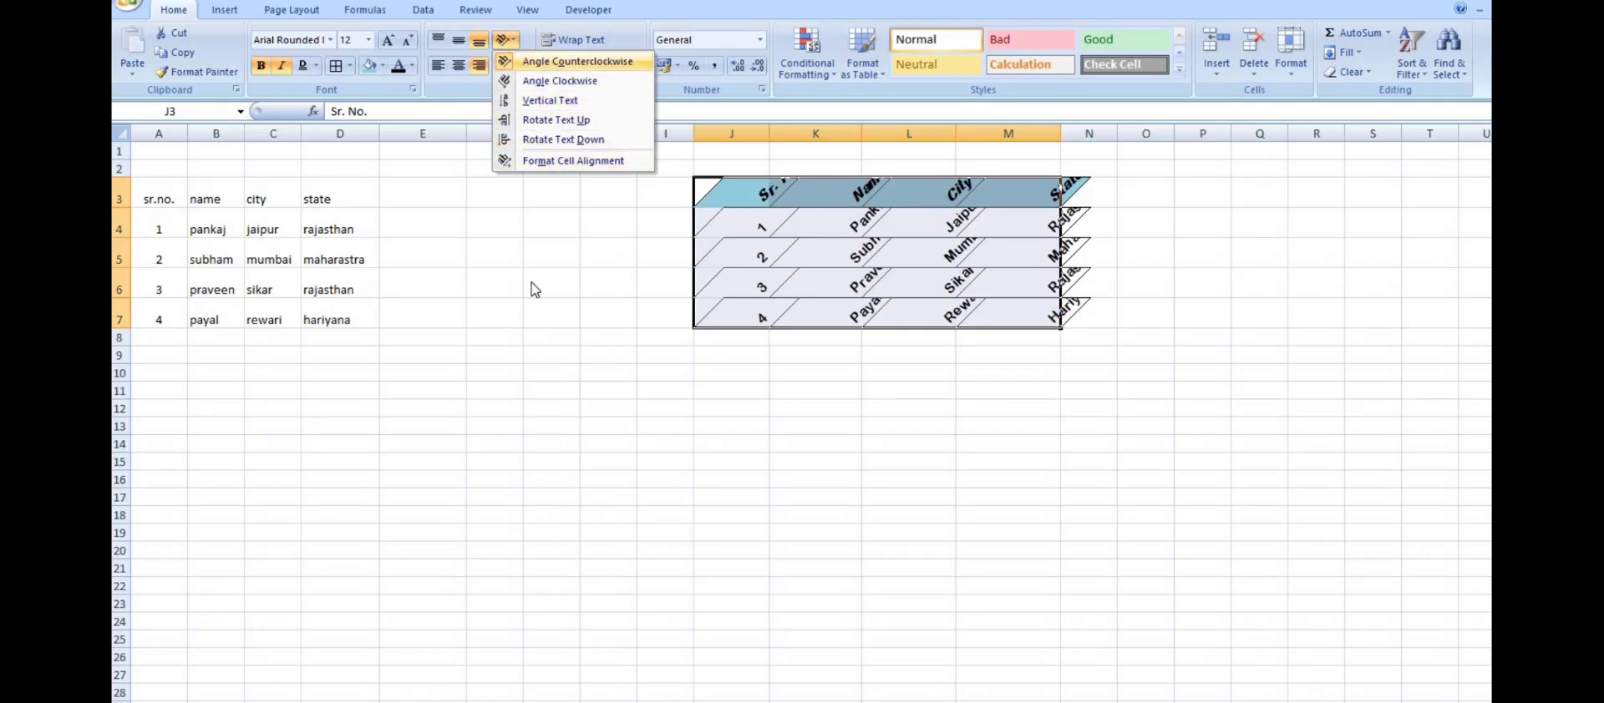
click(544, 216)
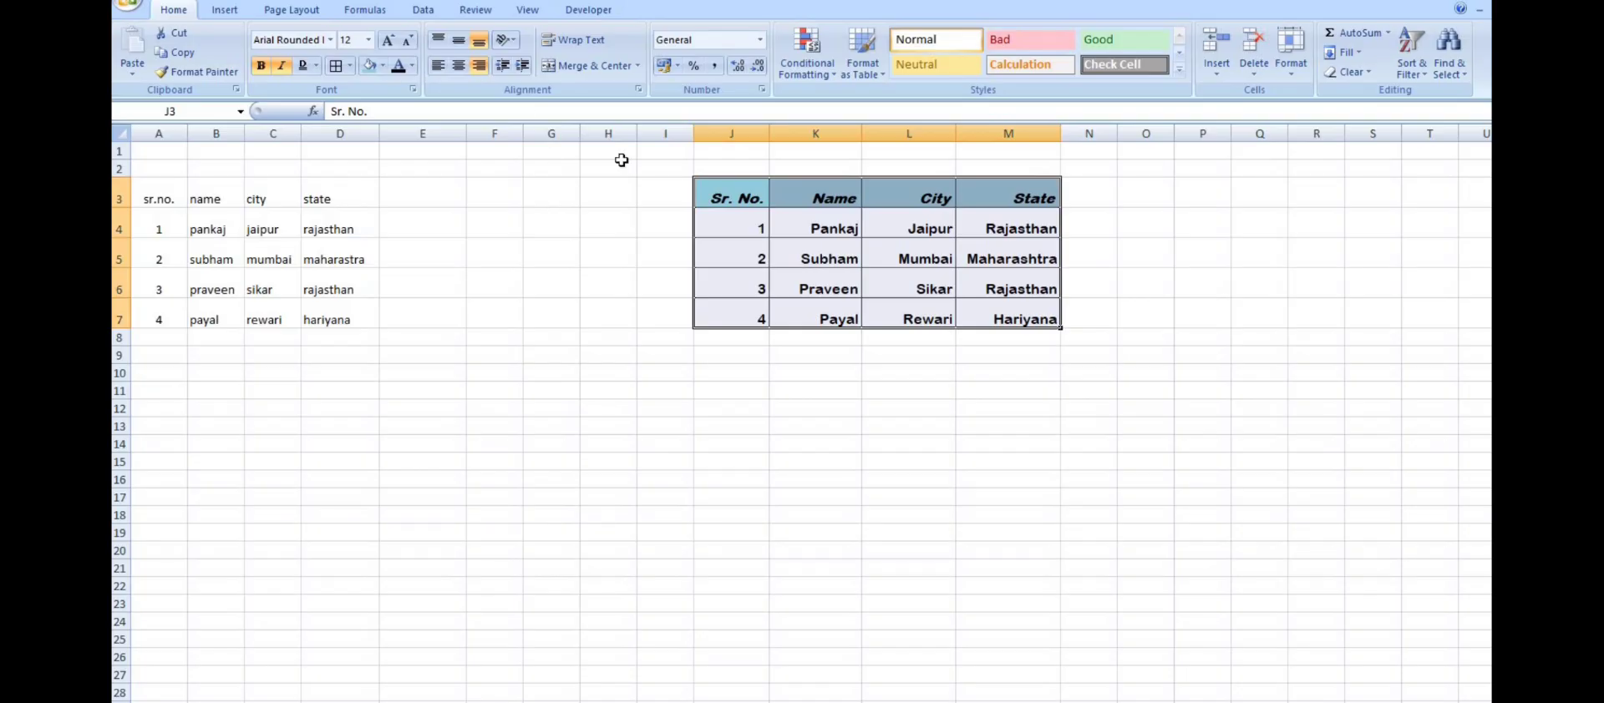
Center the serial numbers in J4:J7
click(729, 190)
click(902, 211)
drag(743, 223, 1003, 229)
drag(766, 318, 766, 319)
click(459, 65)
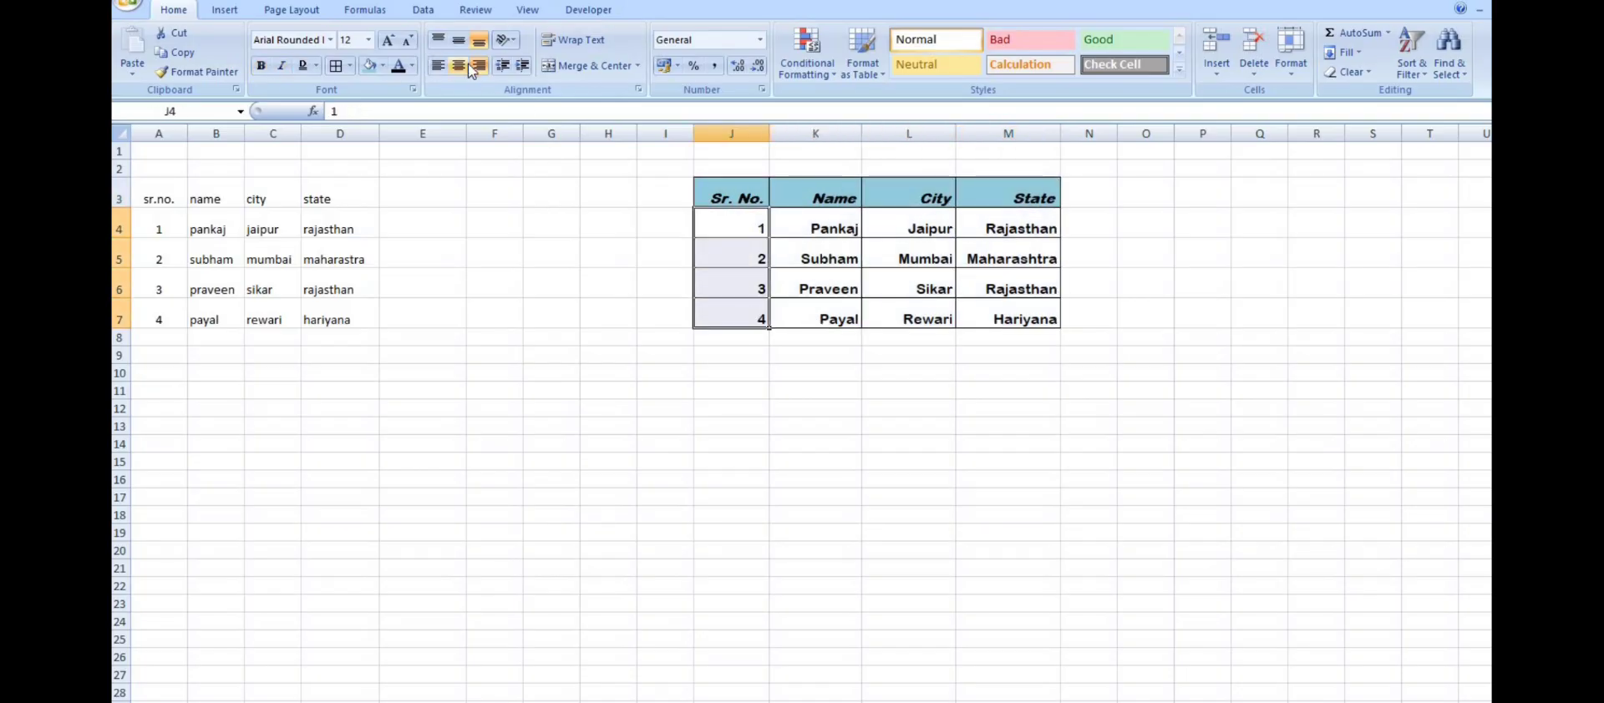
Left-align the names, cities and states in K4:M7 and center the headers J3:M3
drag(815, 227, 1007, 338)
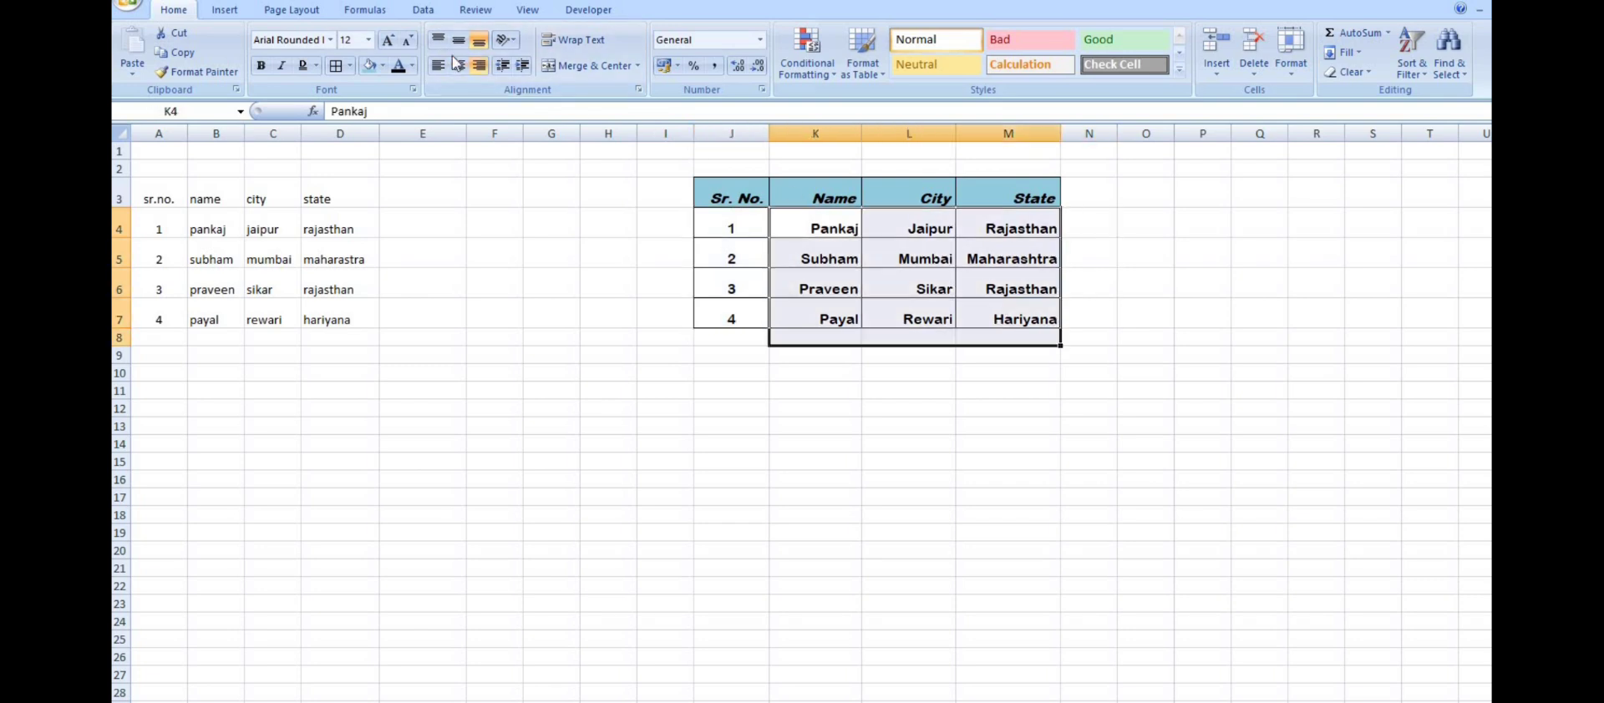
click(438, 65)
click(839, 370)
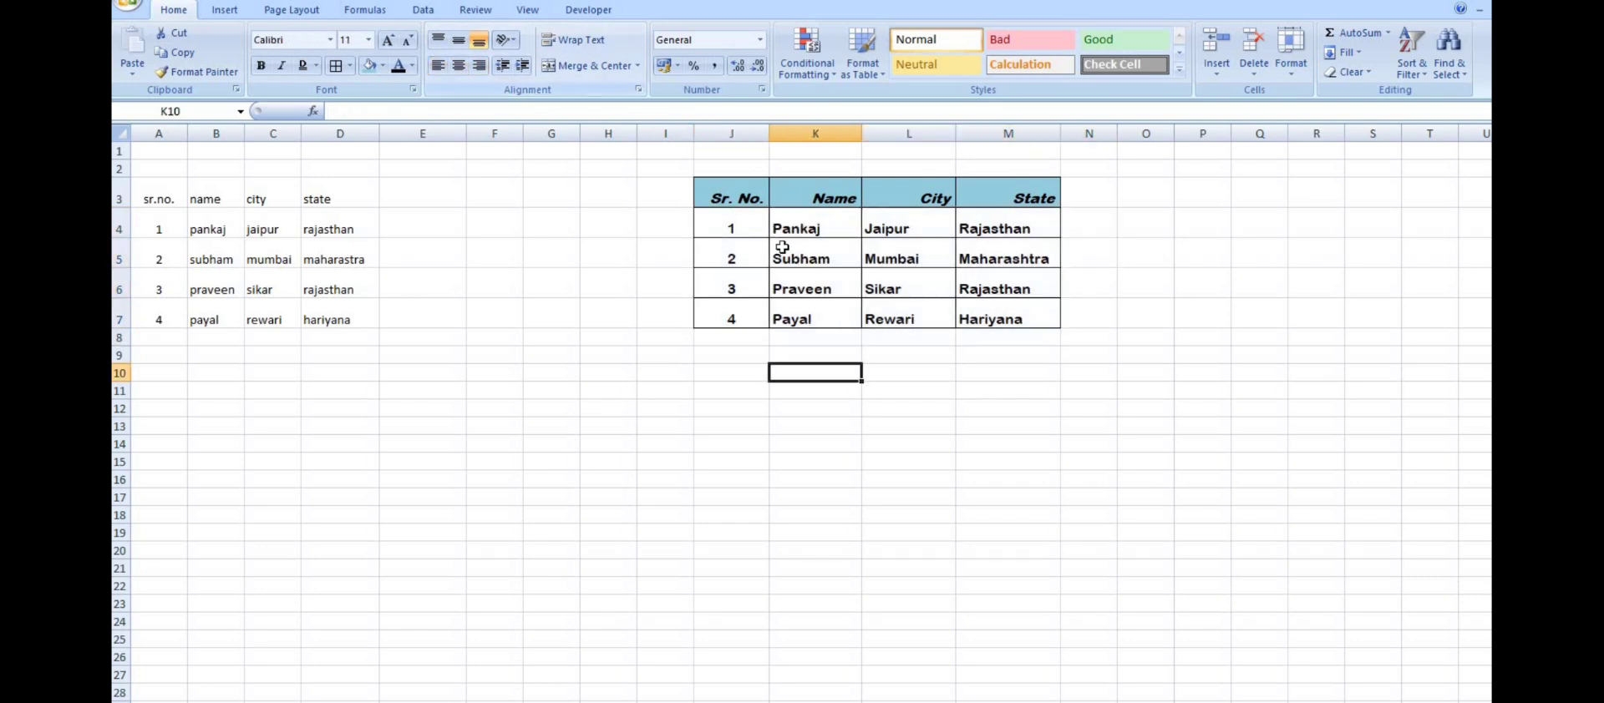
drag(731, 198, 1036, 198)
click(459, 65)
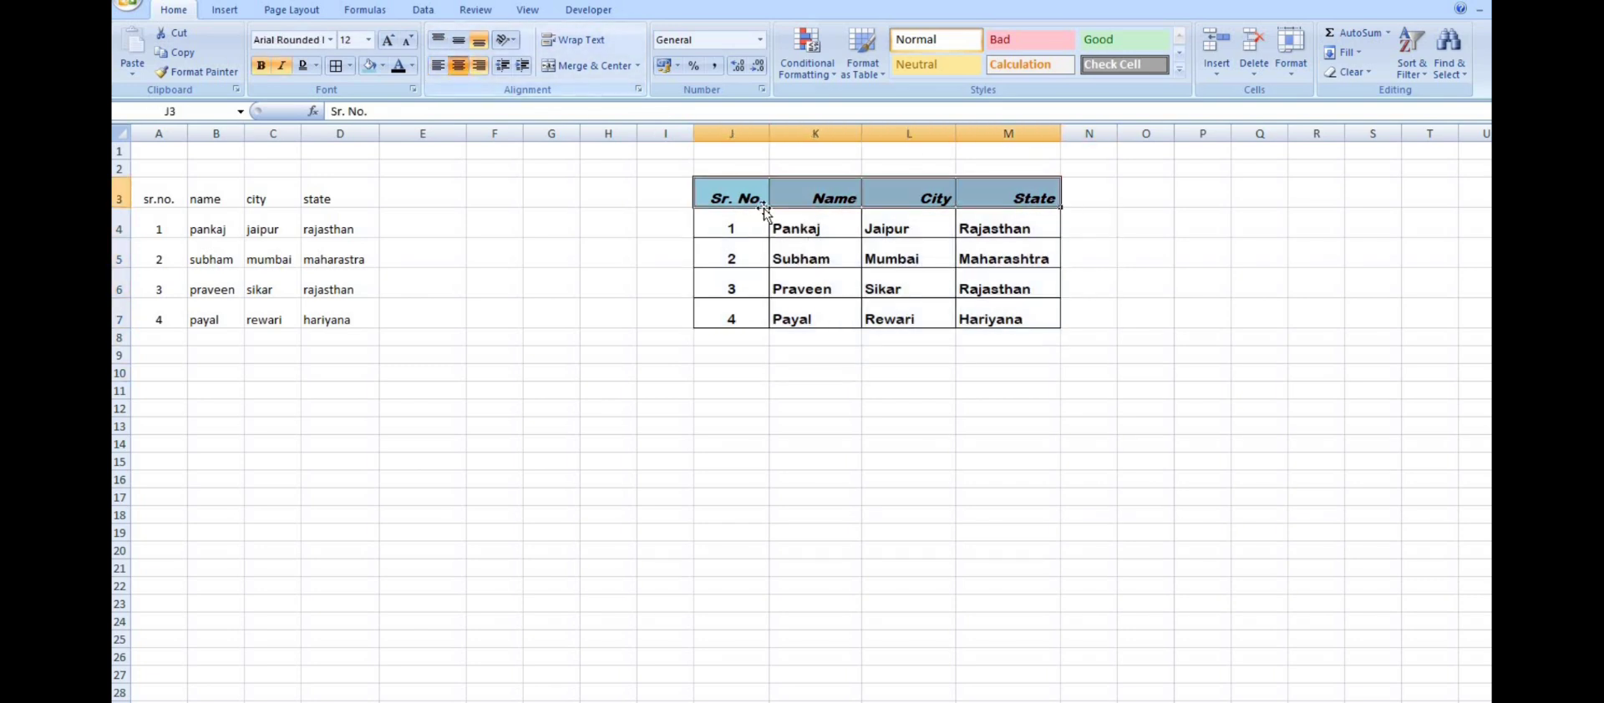
Middle-align the table text vertically in J3:M7
drag(731, 198, 1015, 316)
click(459, 40)
click(1179, 411)
drag(756, 199, 1036, 313)
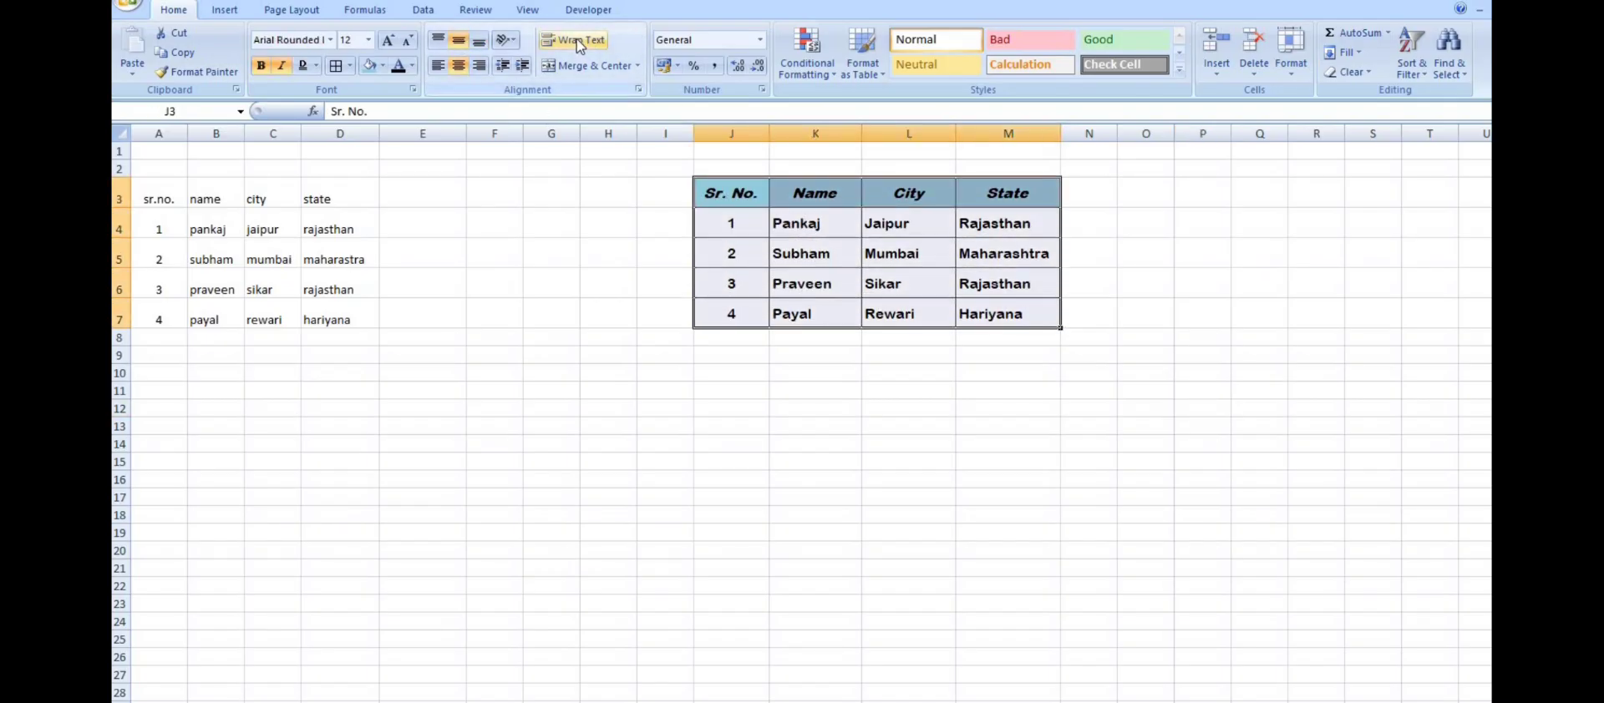
click(860, 448)
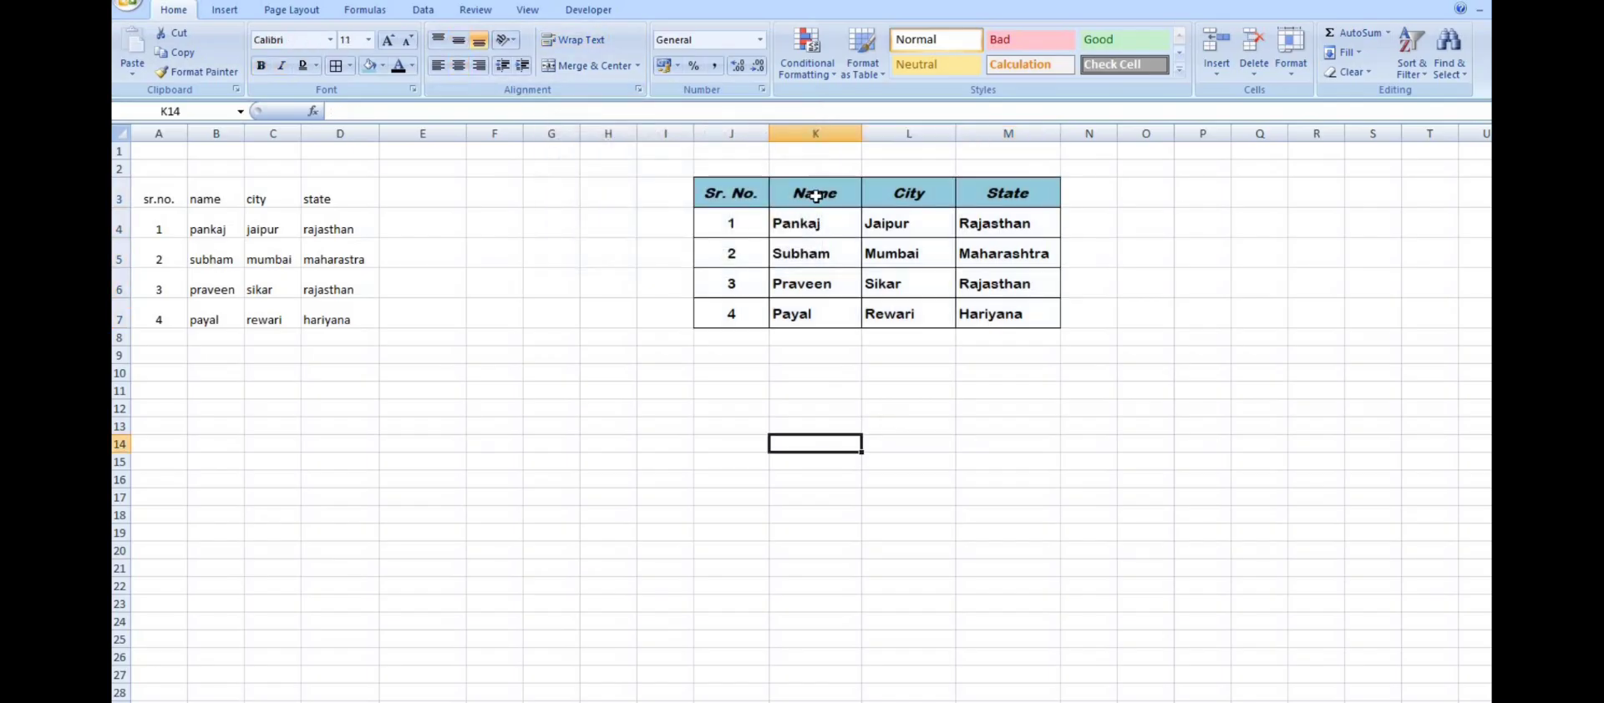
Append 'kumar sharma' to the name in K4 and 'vedi' to K5
click(816, 197)
click(816, 444)
double_click(821, 232)
text(kumar sharma)
key(Return)
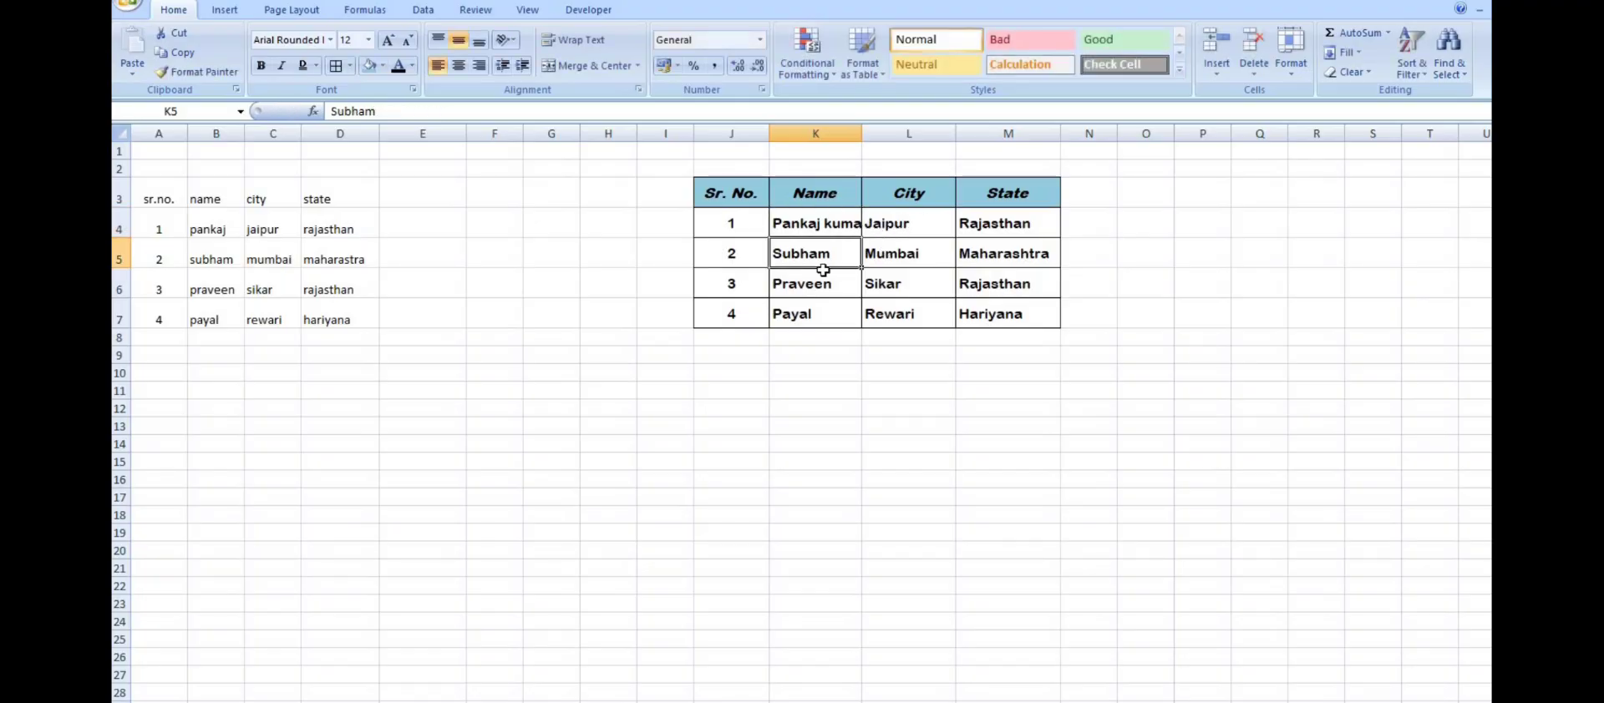
key(F2)
text(vedi neil)
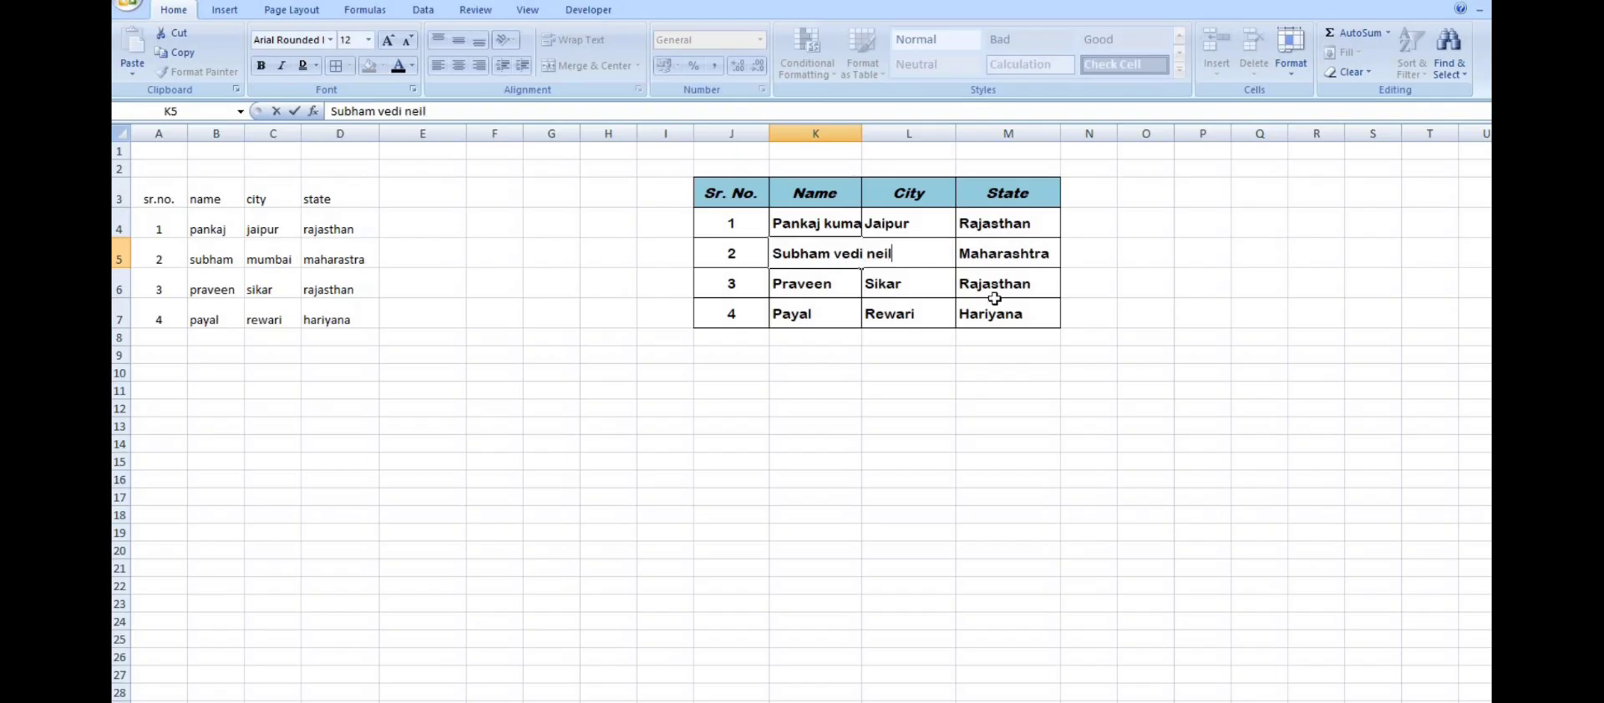
click(1088, 309)
Append 'sharma' to the name in K6 and 'Marwa' to K7
double_click(849, 286)
text(sharma)
key(Return)
key(Down)
key(Up)
key(F2)
text(Marwa)
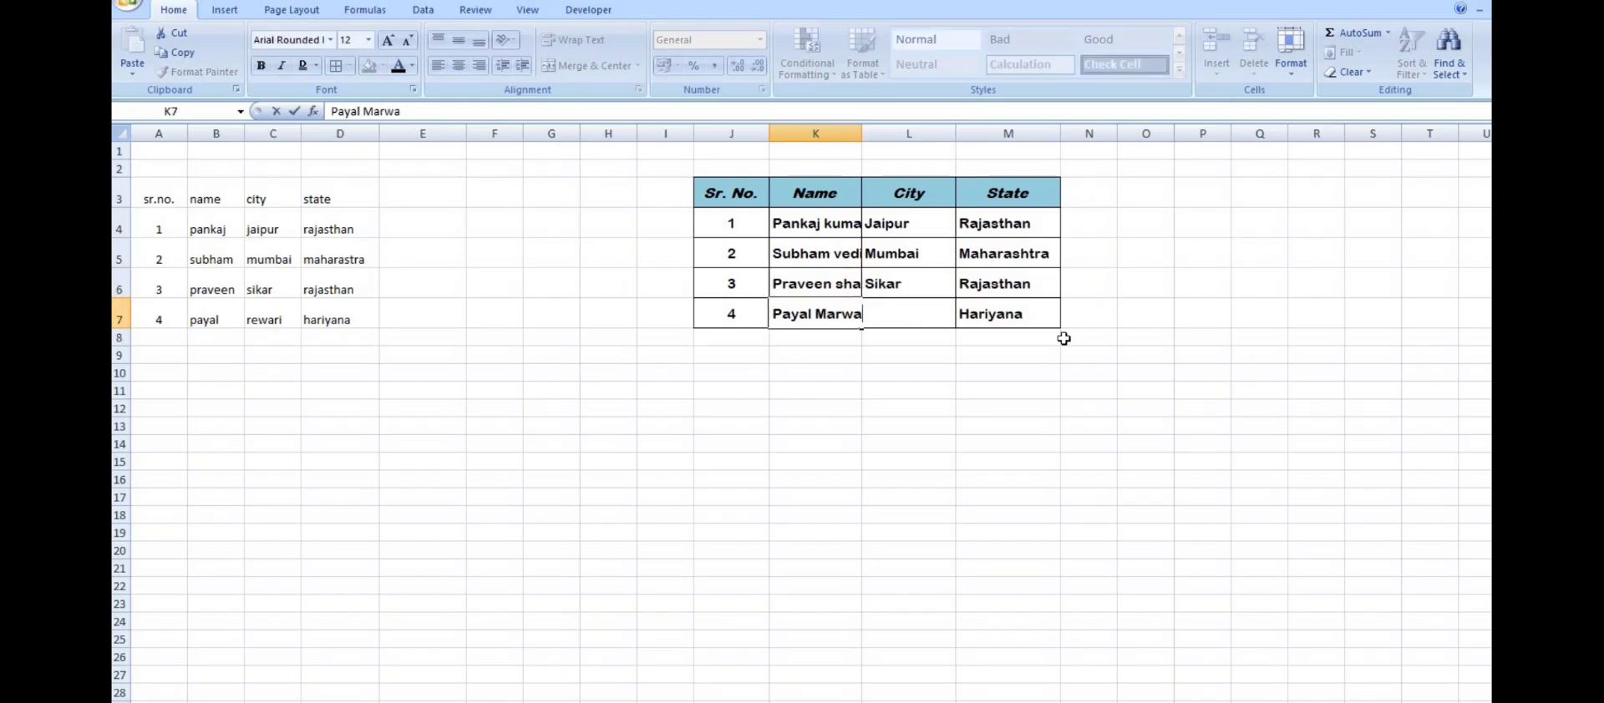
key(Return)
Narrow column K slightly and select the table J3:M7
drag(862, 134, 844, 134)
click(808, 219)
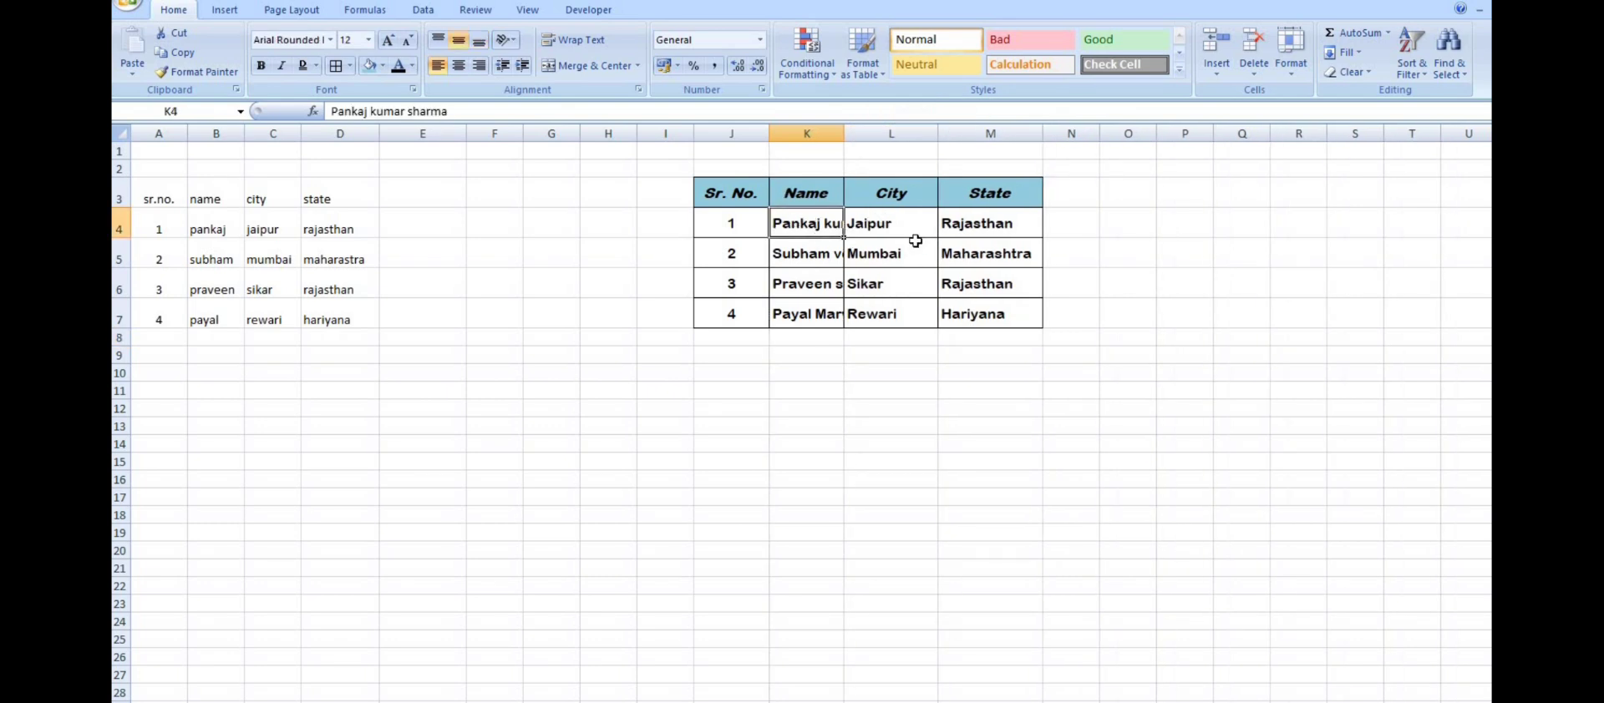
mouse_move(715, 193)
mouse_down()
mouse_move(1020, 252)
mouse_move(1021, 312)
mouse_up()
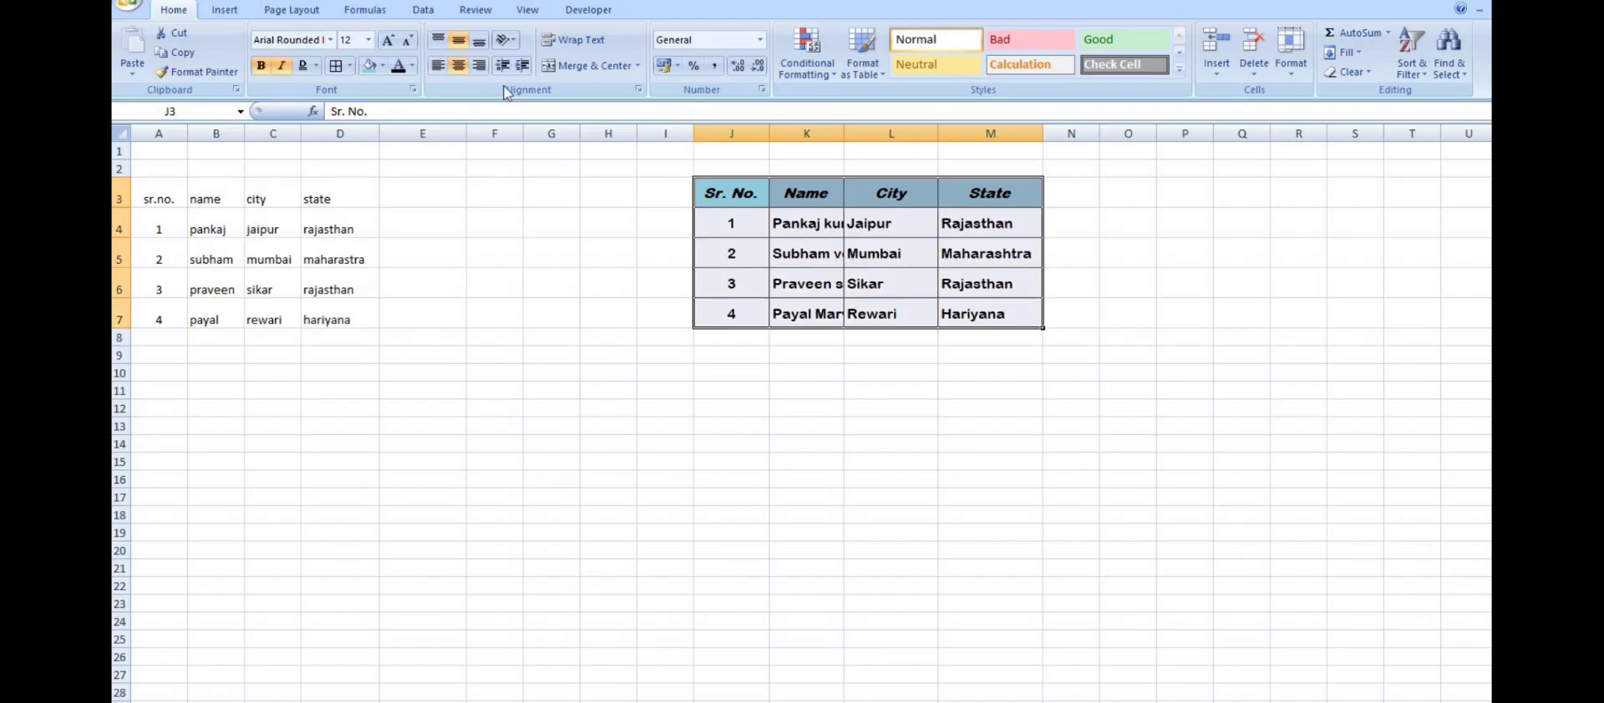
Turn on Wrap Text, widen column K slightly and make rows 3 to 7 taller
click(576, 43)
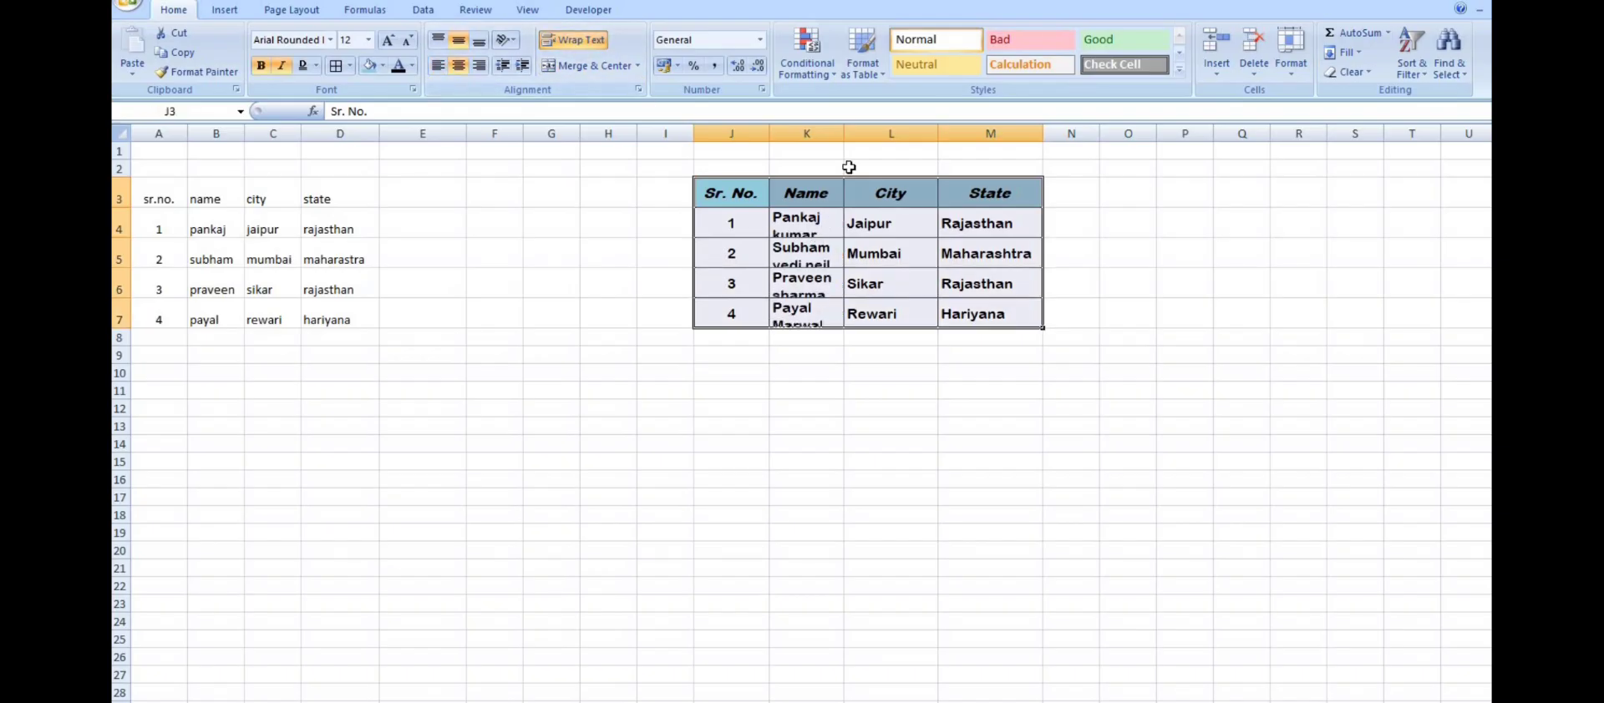
drag(845, 132, 858, 132)
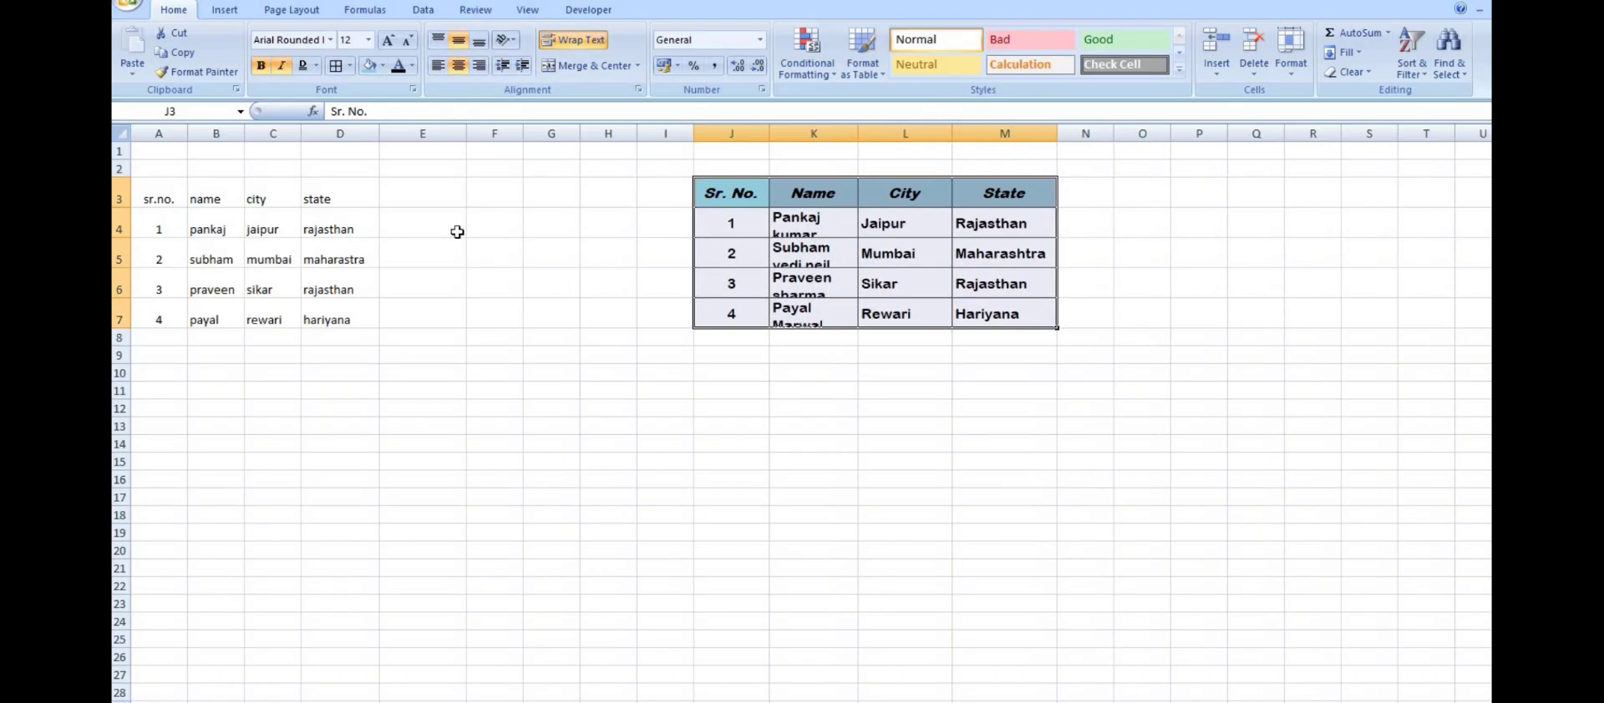
drag(120, 208, 121, 328)
drag(121, 247, 116, 263)
click(121, 261)
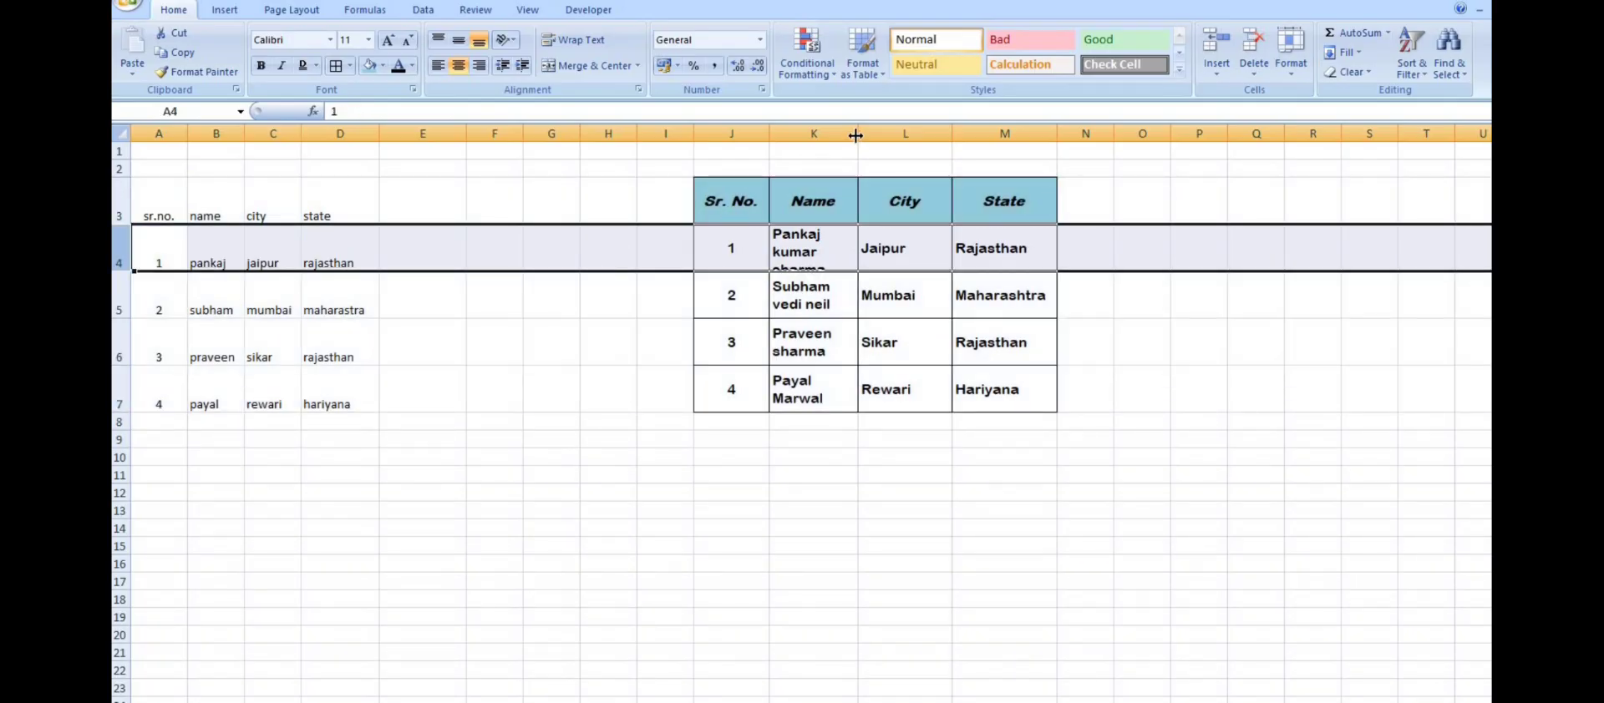
Widen column K, then narrow it so the longer names wrap onto two lines
drag(855, 136, 894, 135)
click(863, 386)
click(843, 296)
drag(895, 140, 880, 140)
key(Down)
key(Down)
key(Down)
key(Down)
key(Down)
click(820, 242)
click(824, 313)
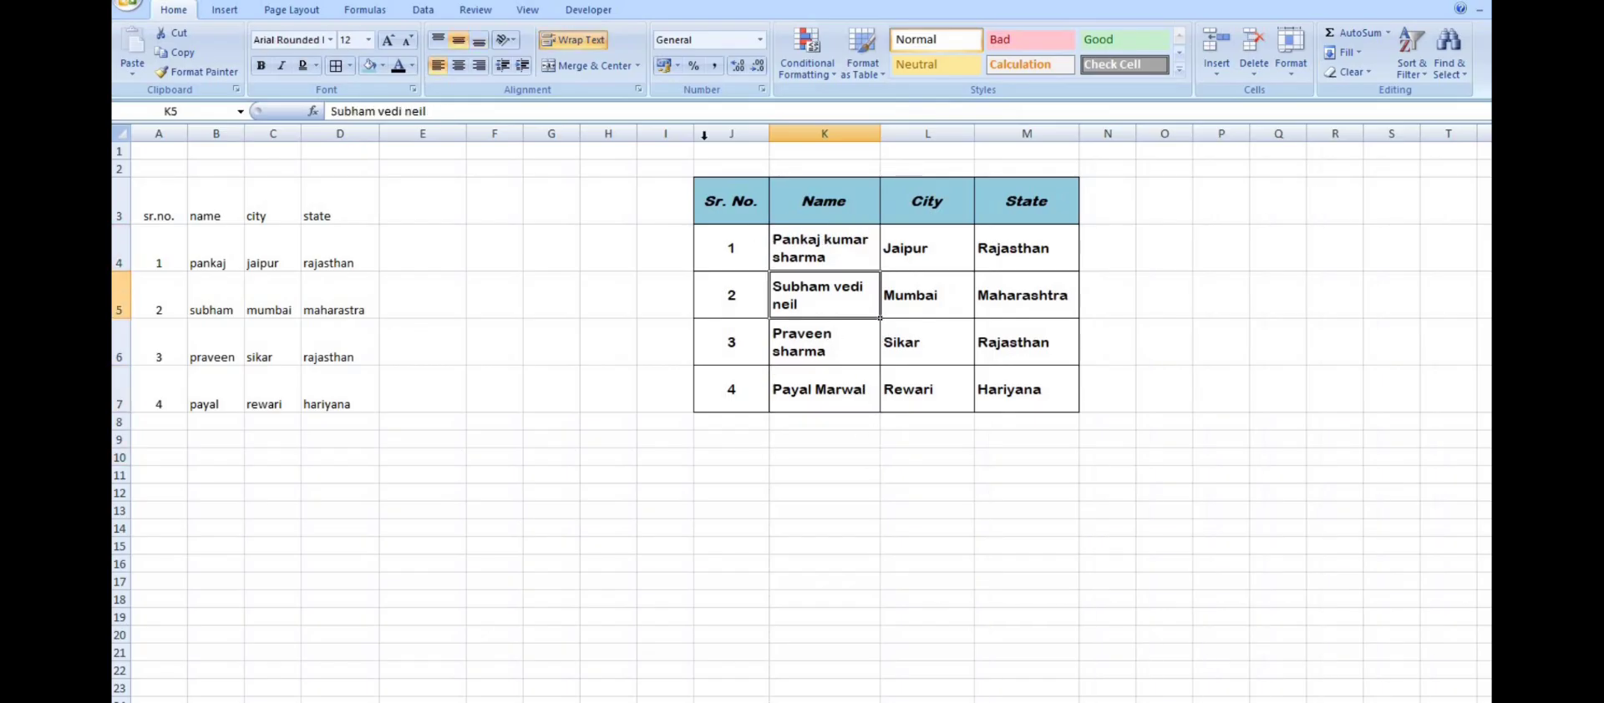
Toggle Wrap Text on and off across J3:M7, leaving it on, then select K4:L4
drag(721, 214, 1027, 404)
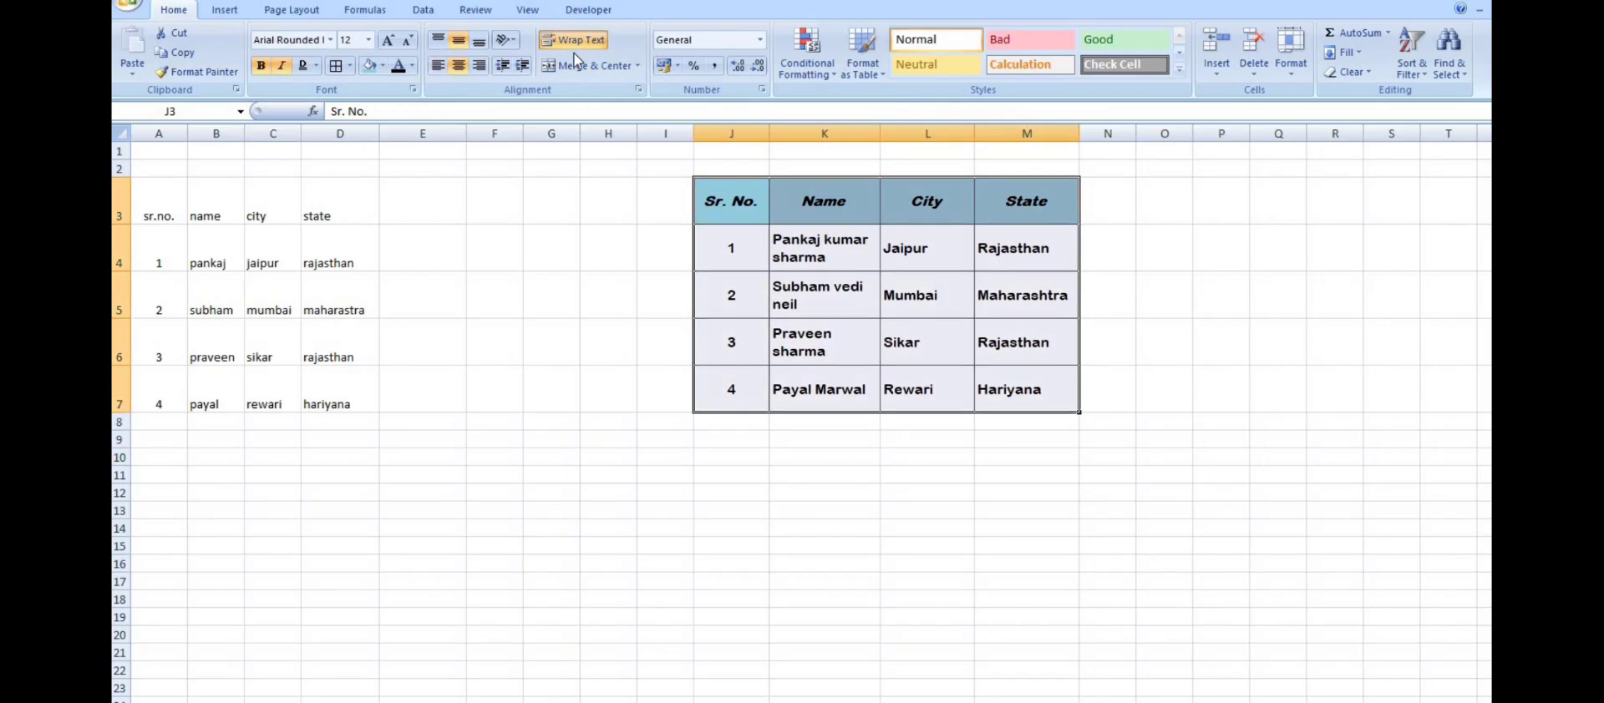
click(576, 42)
click(577, 42)
click(576, 42)
click(577, 42)
click(576, 43)
click(577, 43)
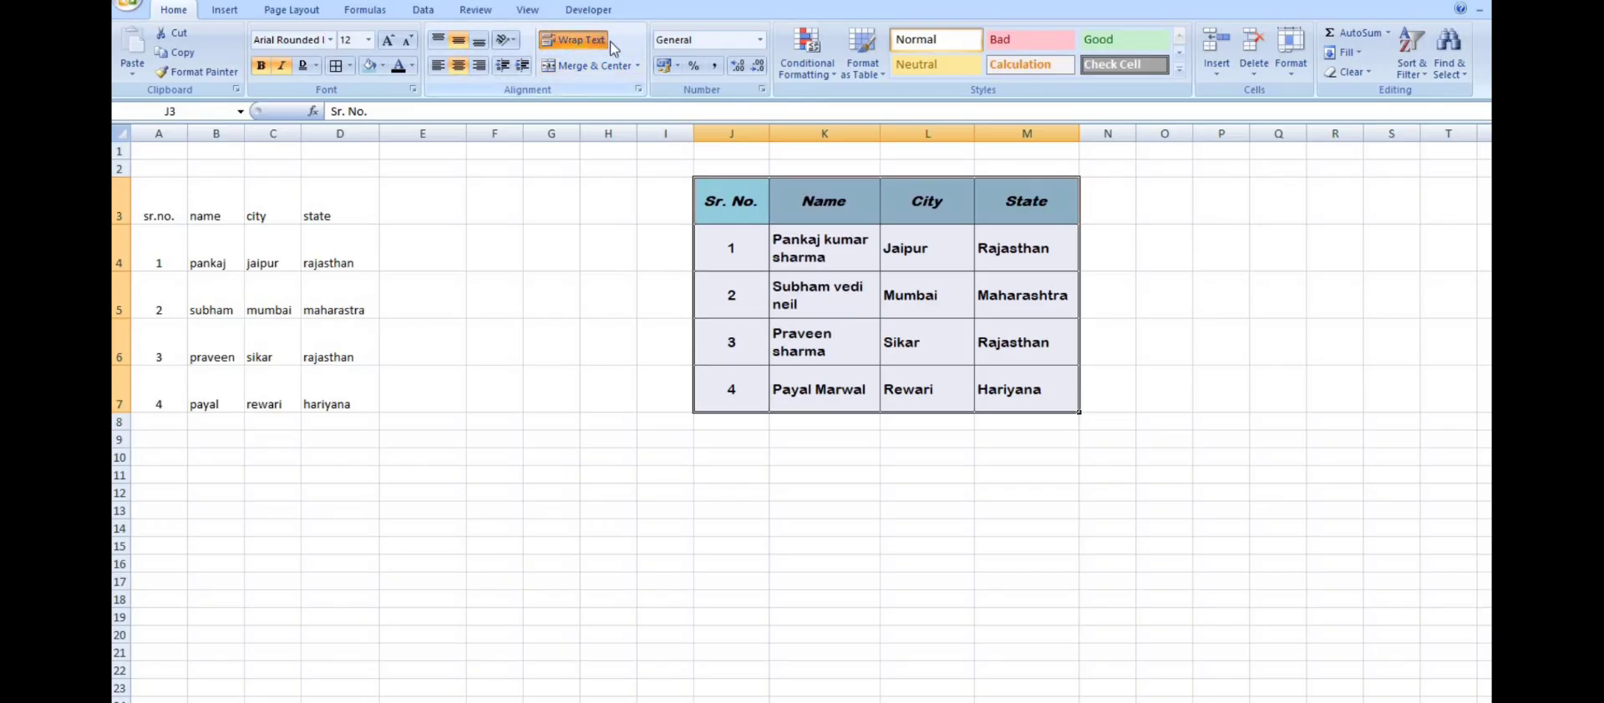
click(824, 493)
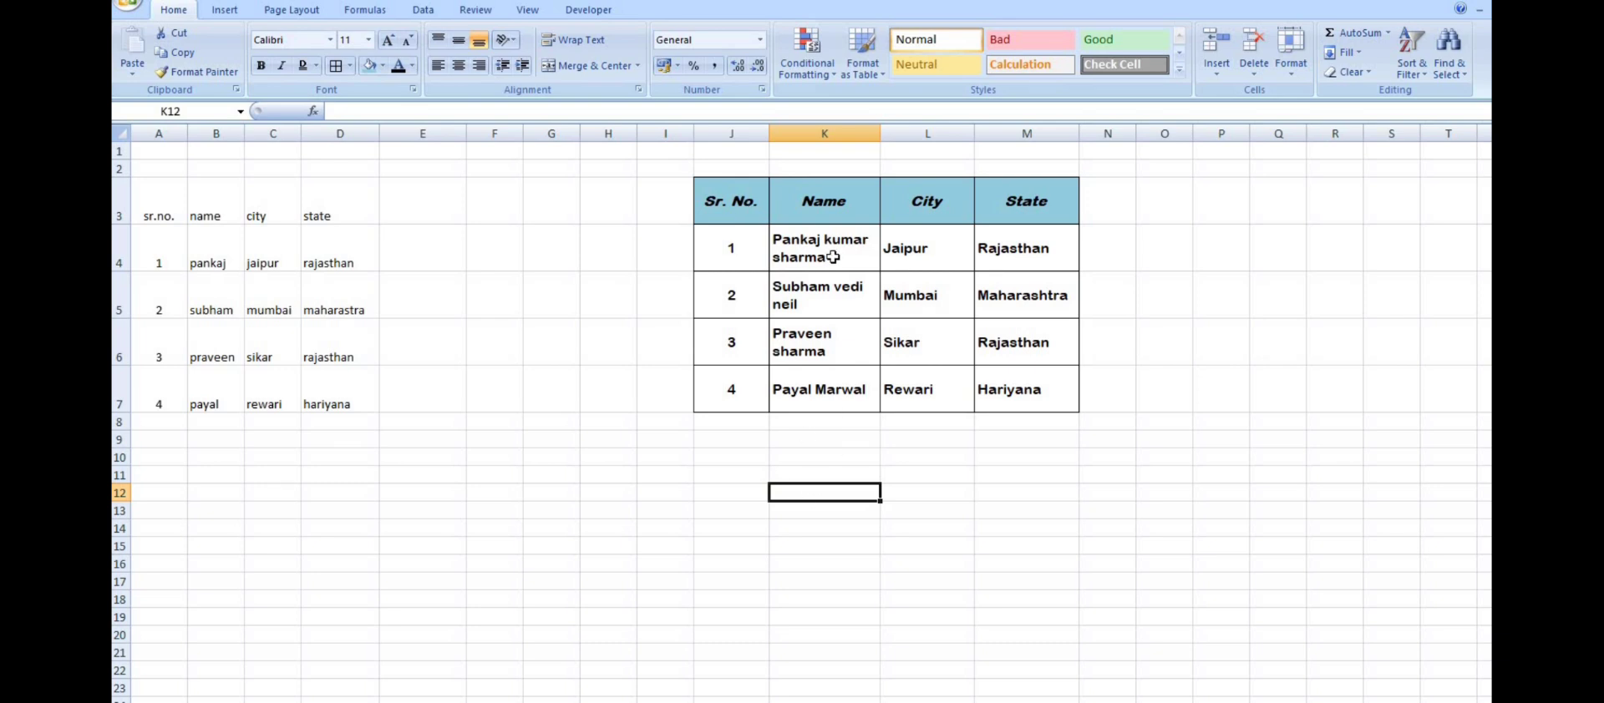
mouse_move(823, 246)
mouse_down()
mouse_move(907, 249)
mouse_move(882, 244)
mouse_up()
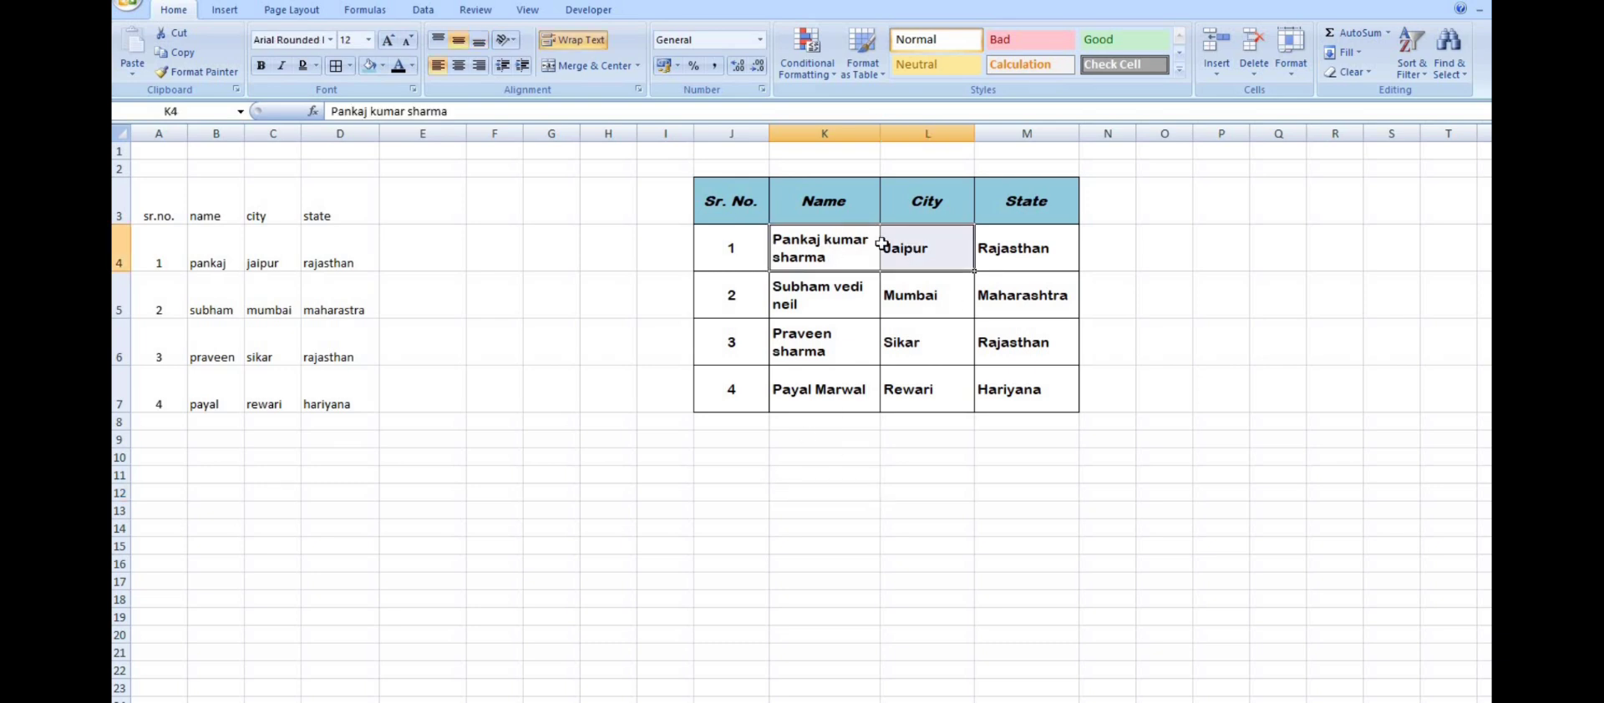
Merge and center K4:L4 and K6:L6, keeping only the names
click(596, 66)
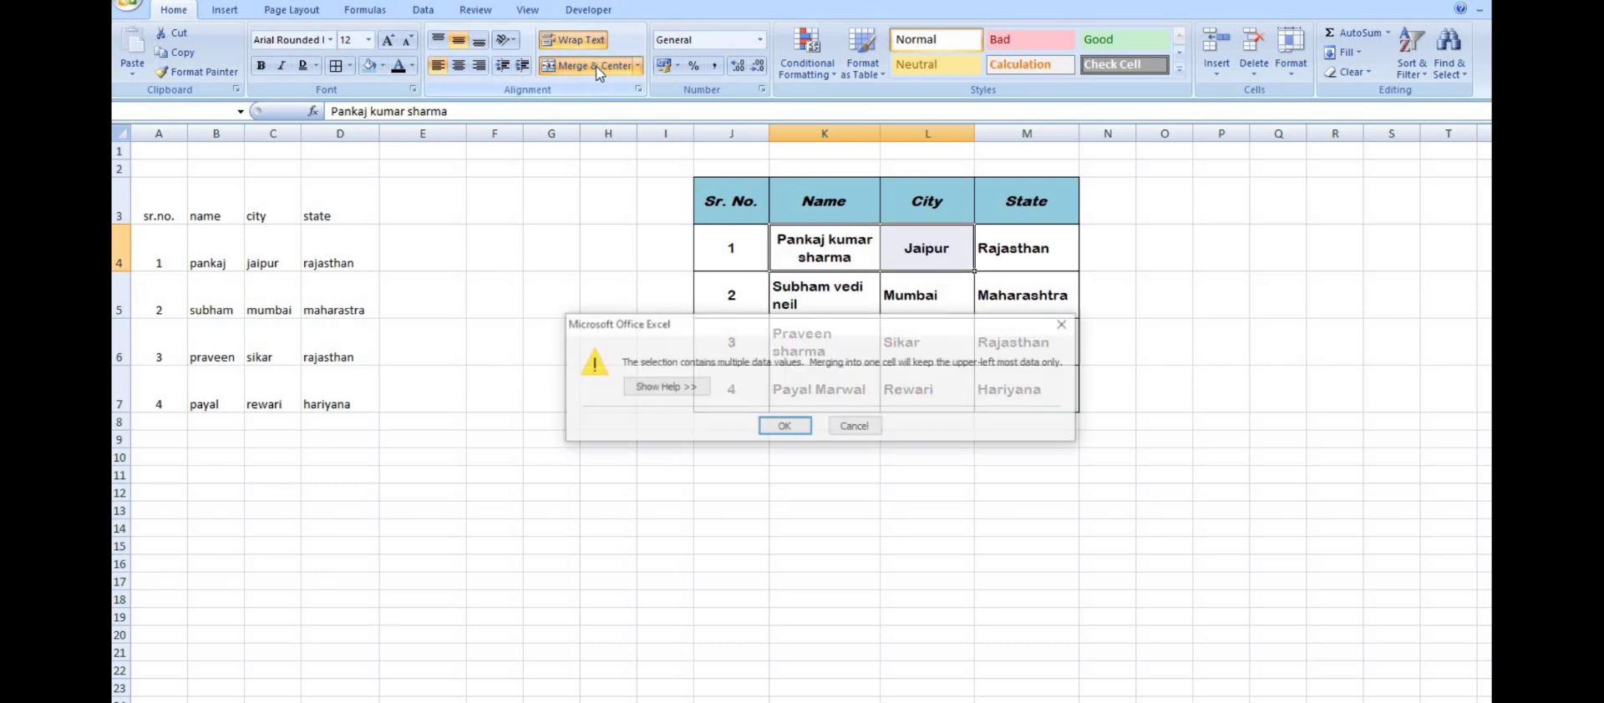
click(784, 426)
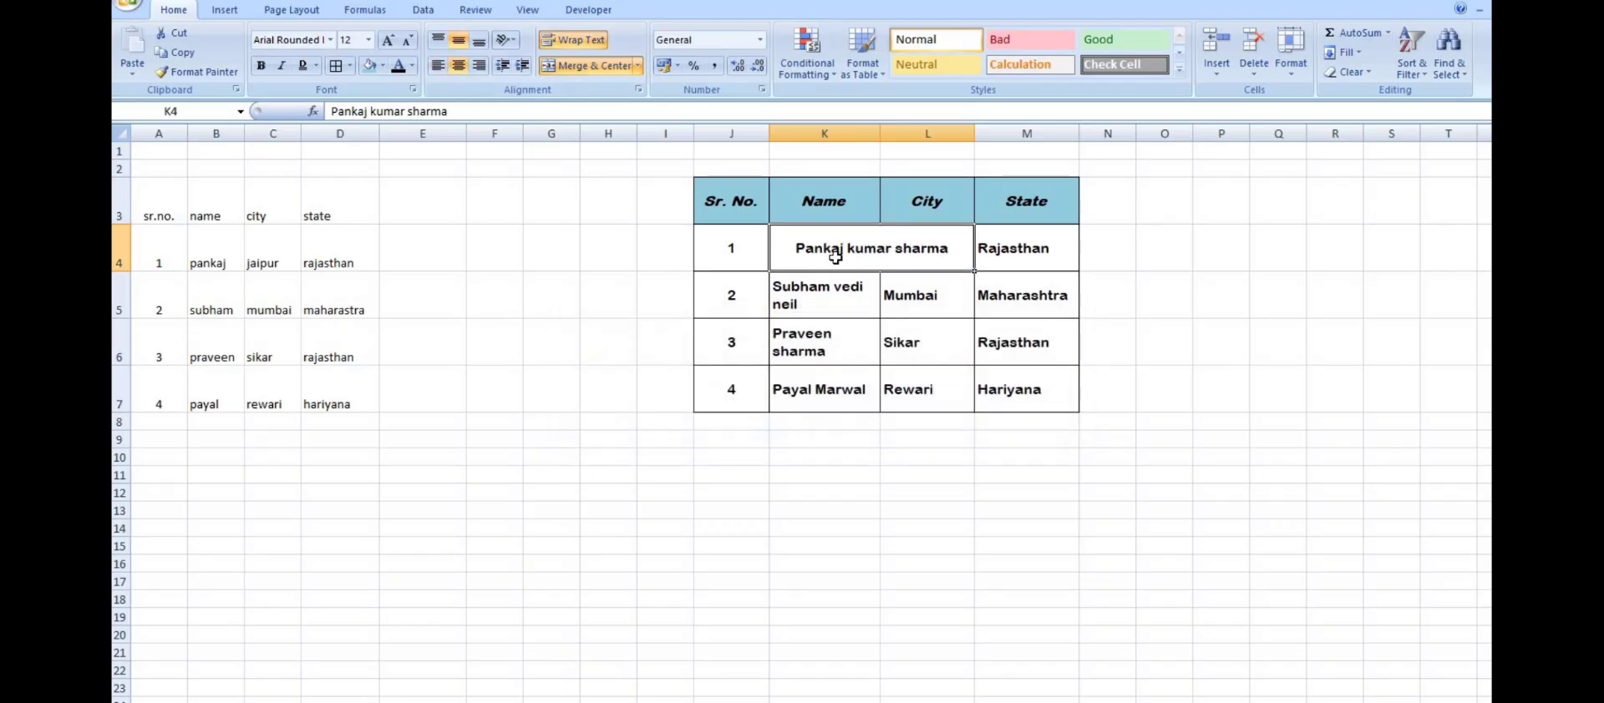
click(829, 305)
drag(854, 341, 909, 341)
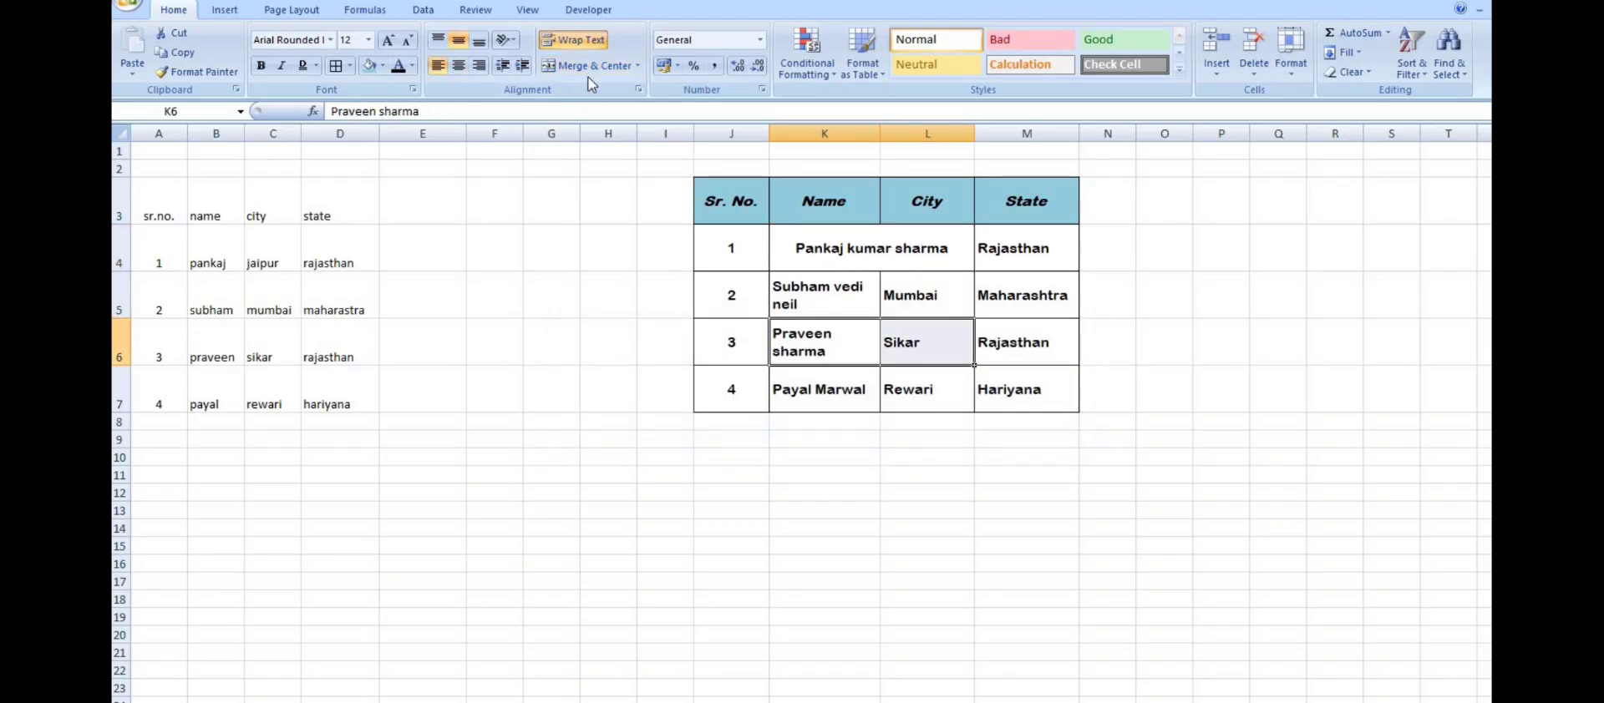
click(589, 67)
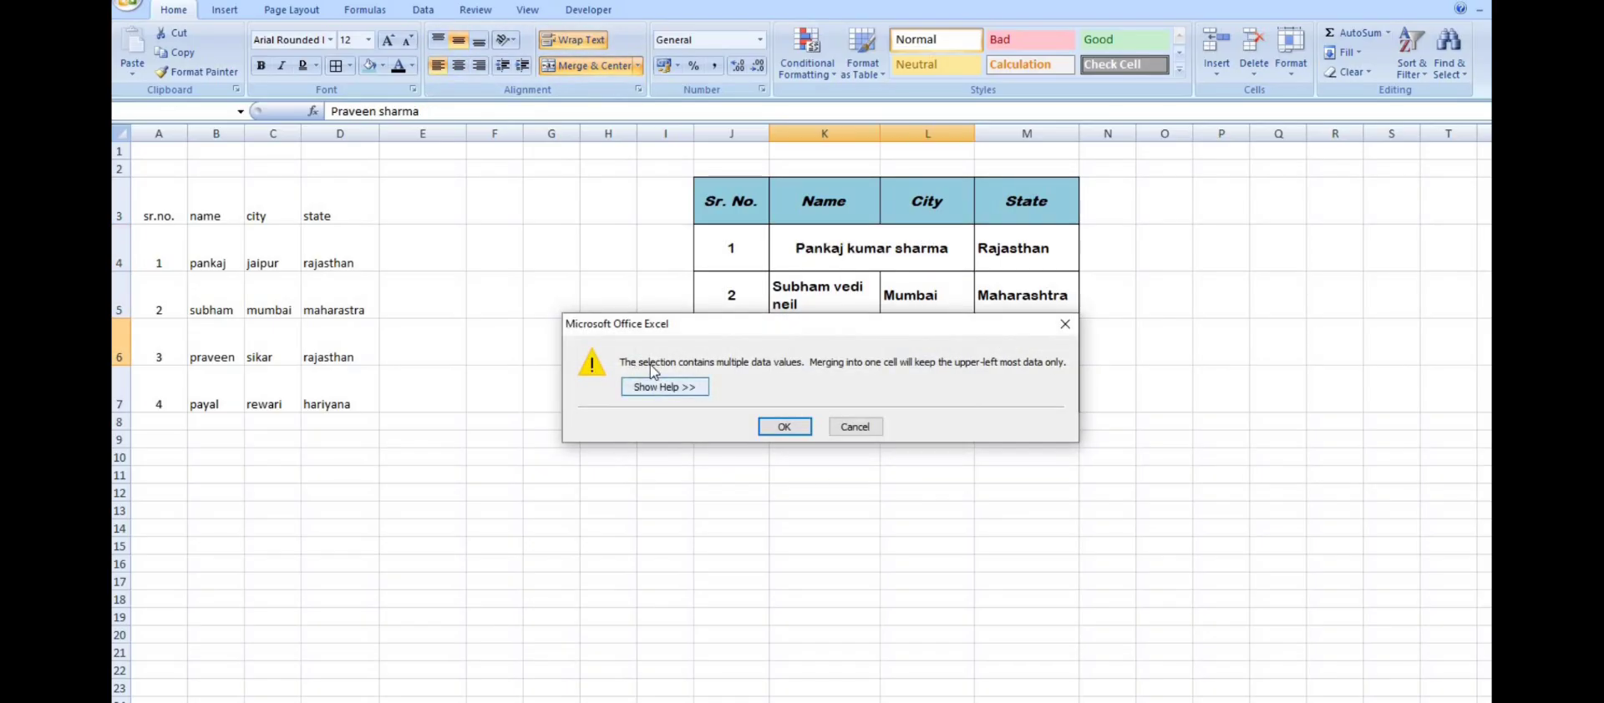
click(784, 426)
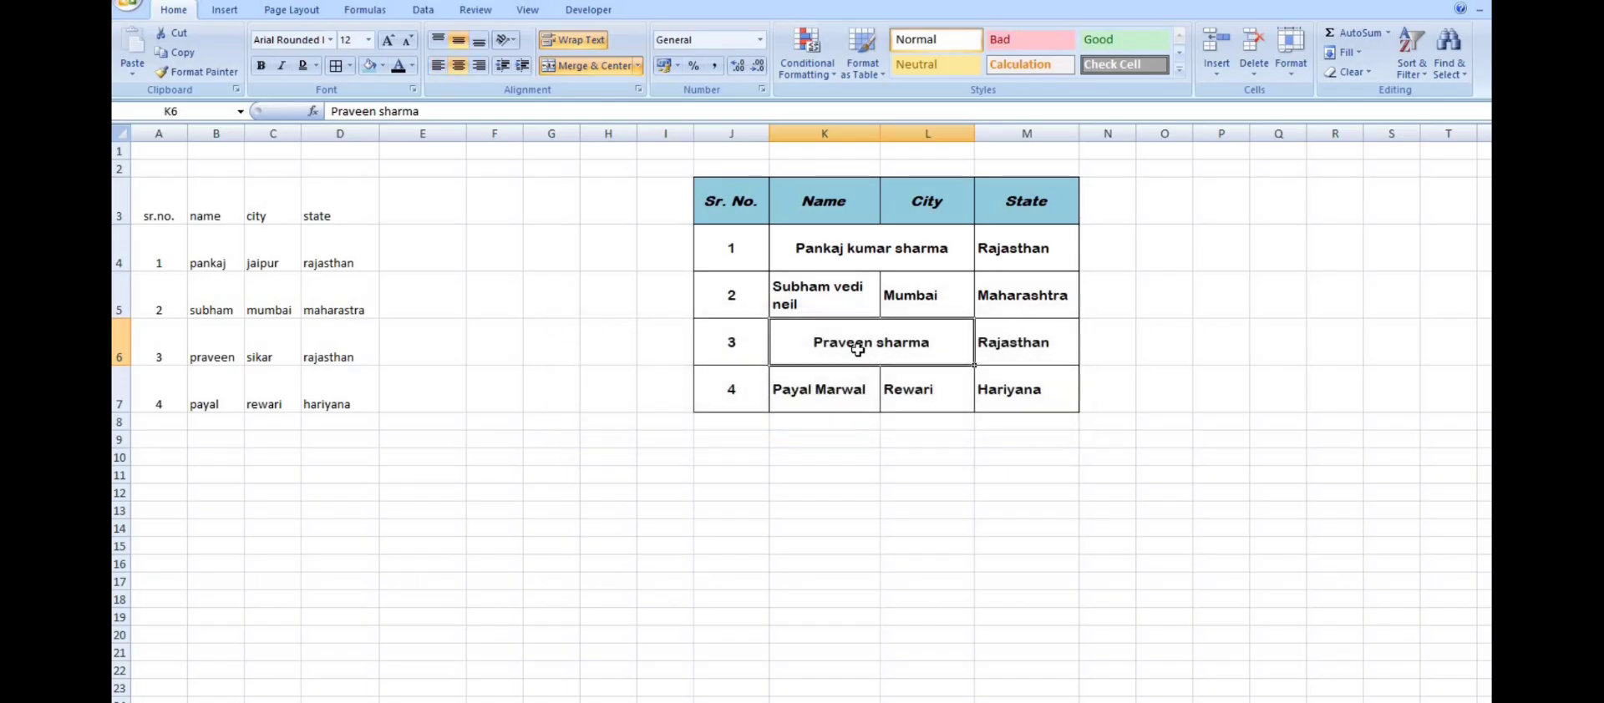
Undo the merges with Ctrl+Z and select the whole table
key(ctrl+z)
key(ctrl+z)
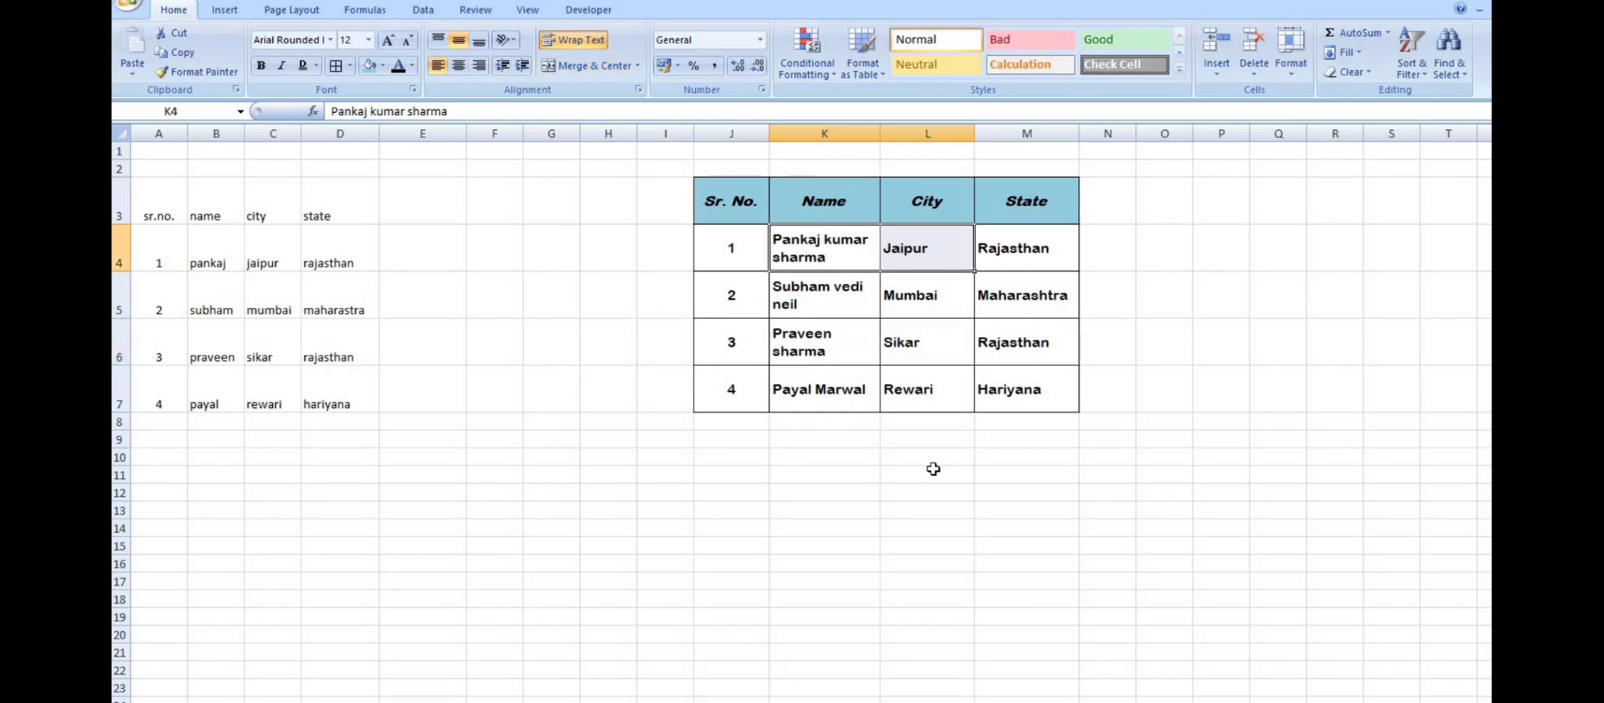
click(929, 469)
drag(731, 201, 1074, 405)
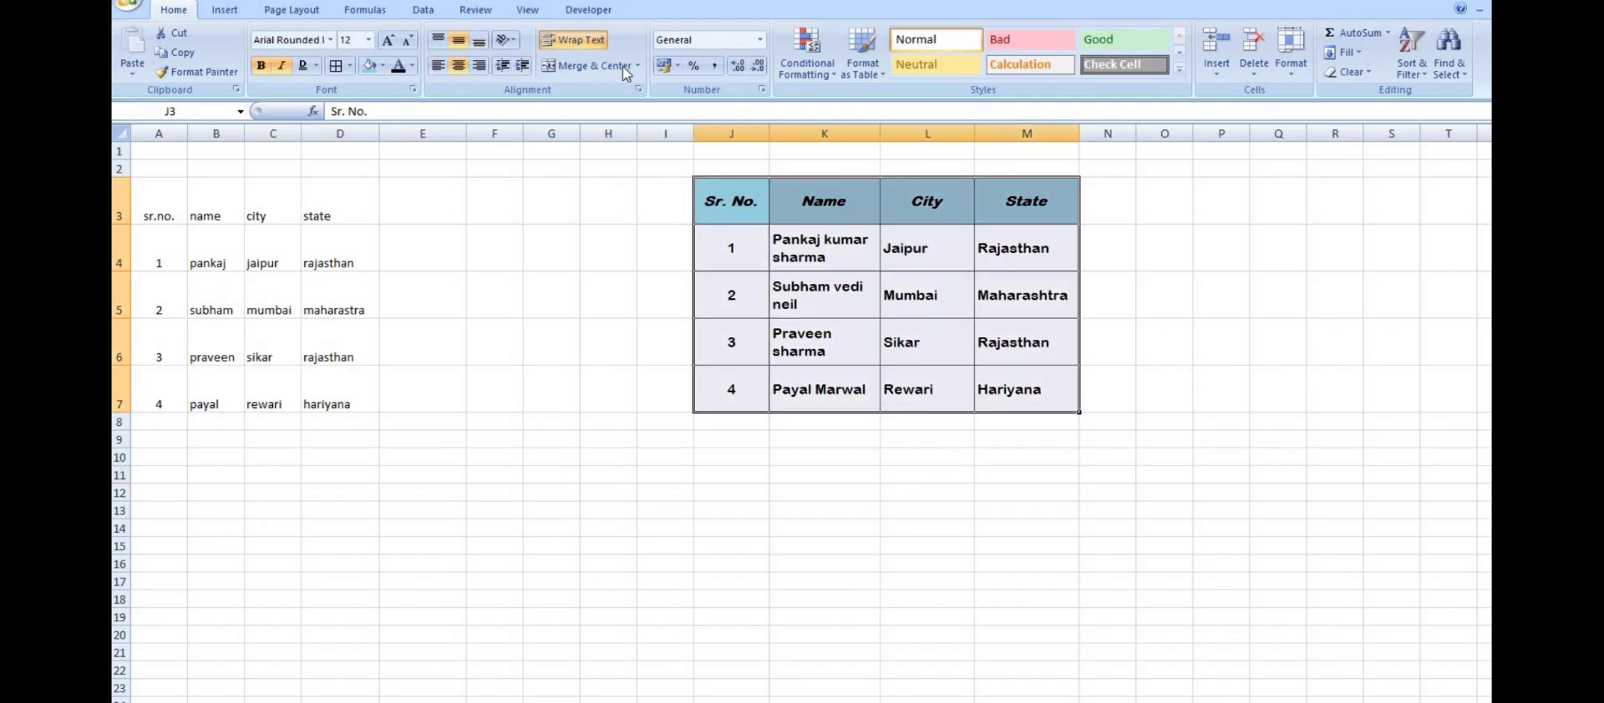
Preview the Number Format and Accounting currency lists without choosing anything
click(760, 39)
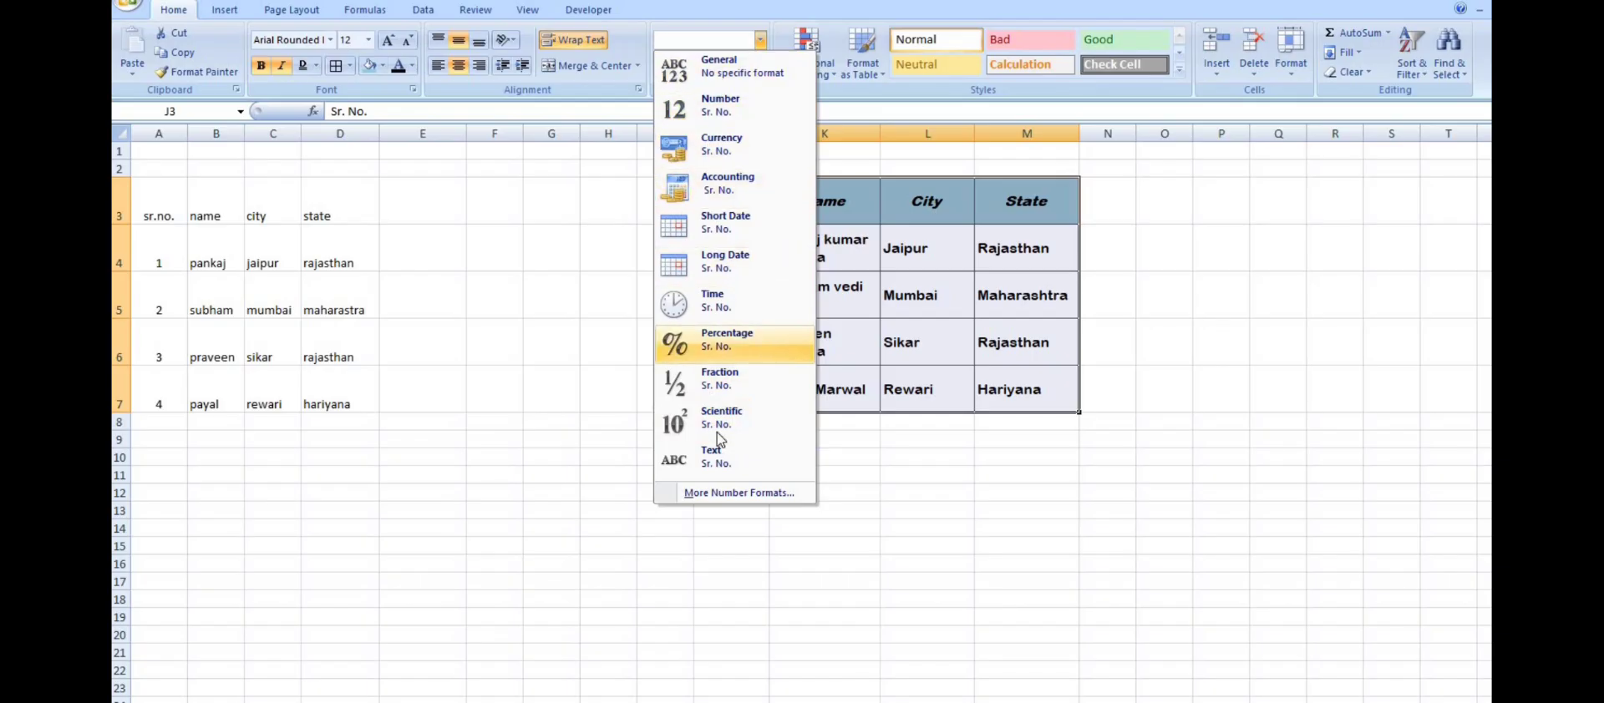
click(1012, 309)
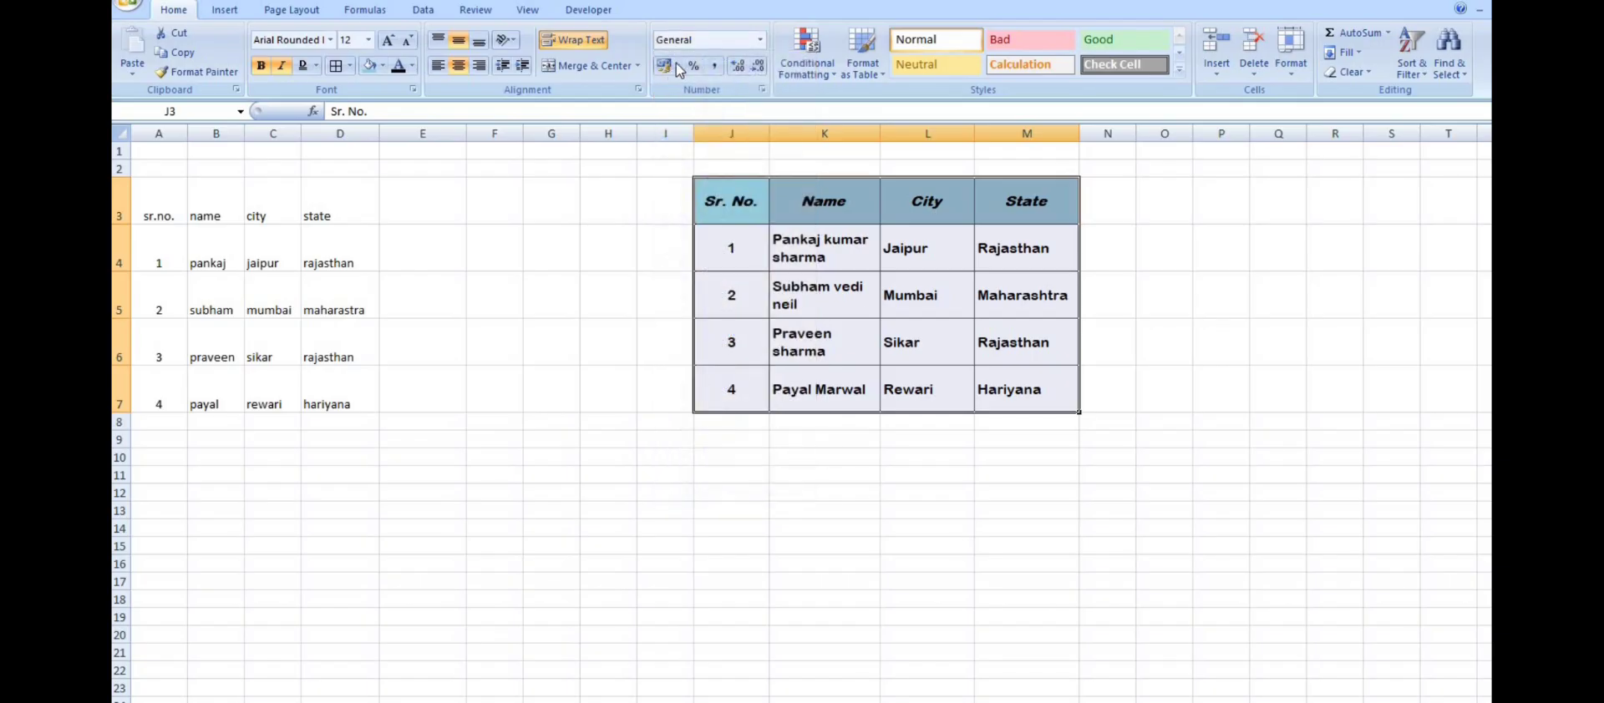
click(680, 66)
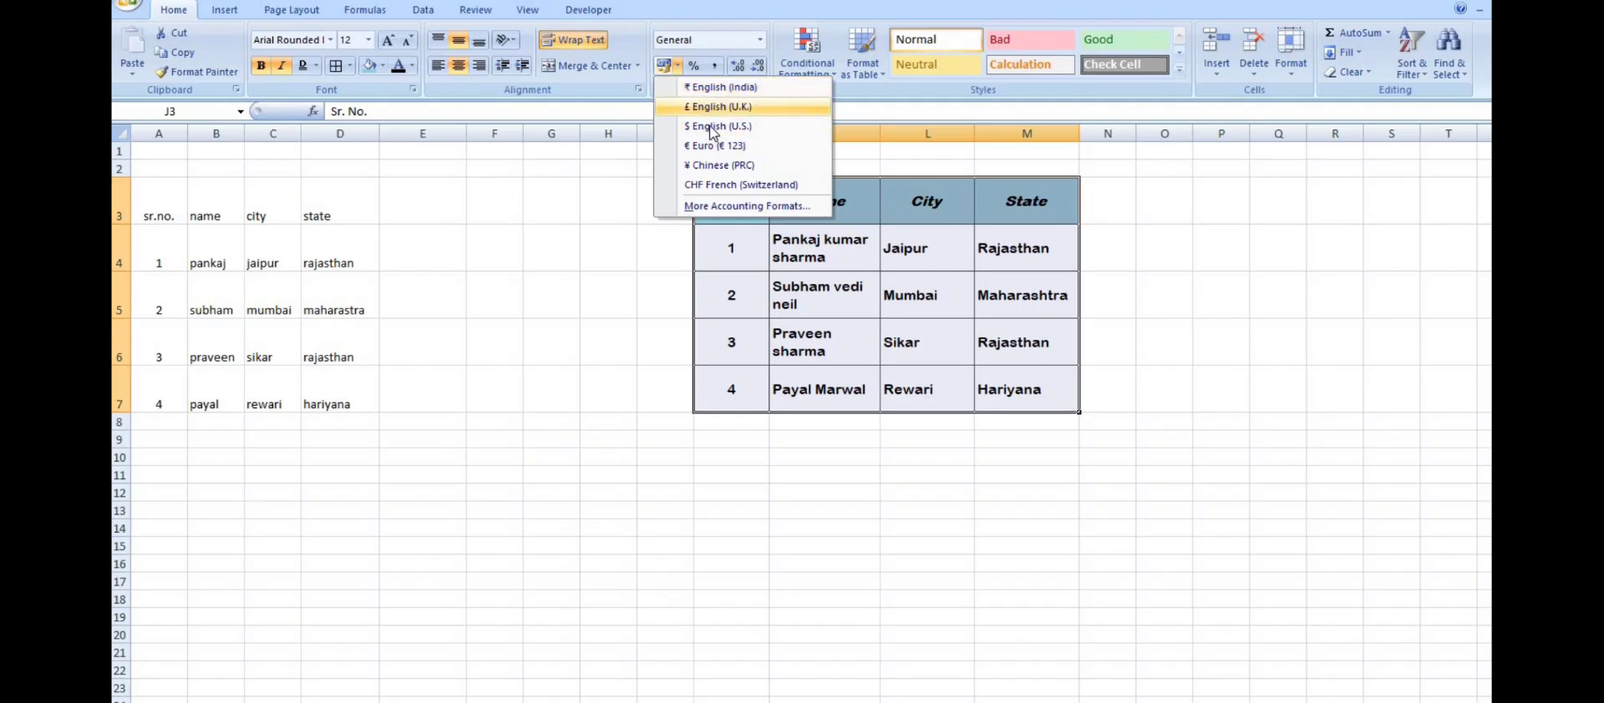
click(1075, 501)
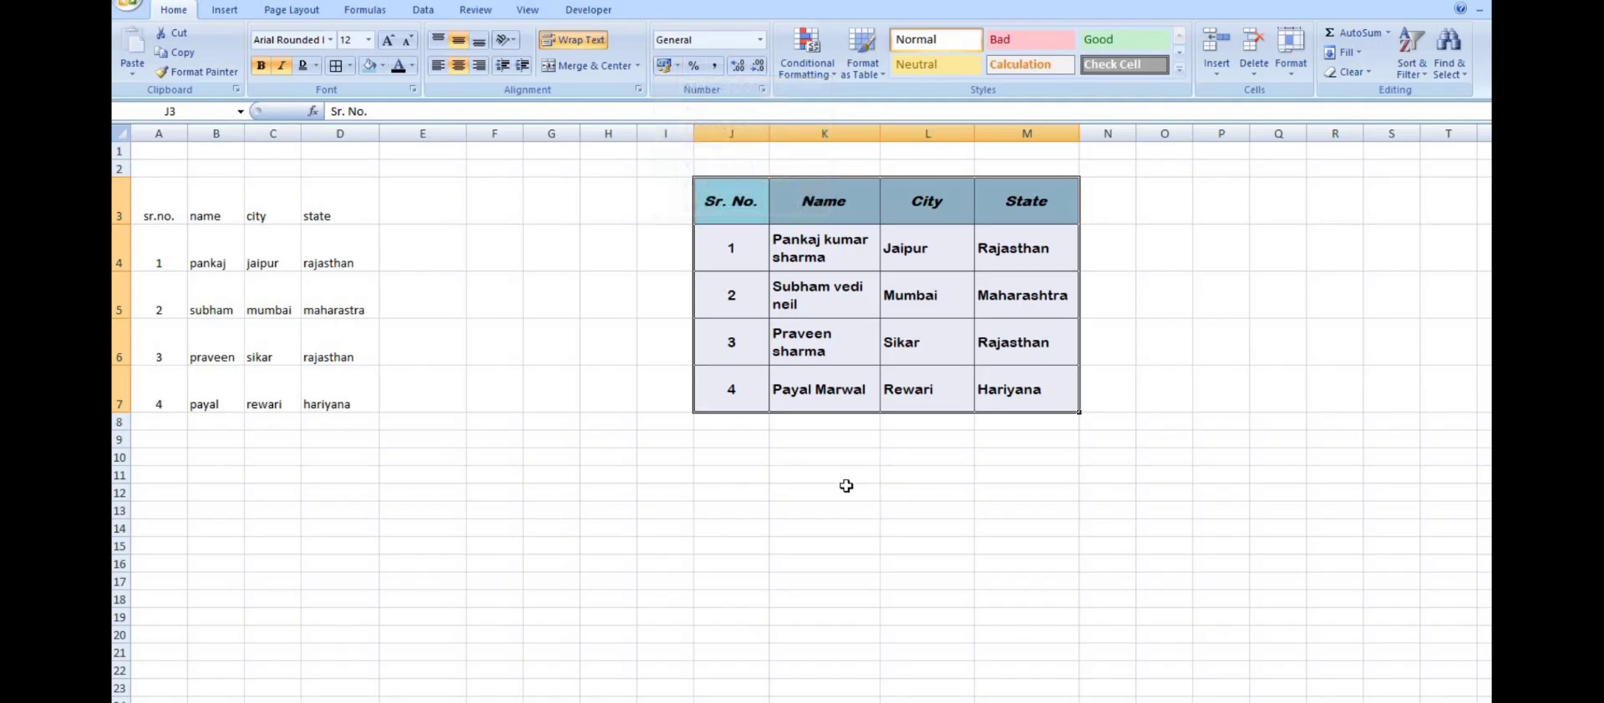
Enter 100 in cell K11
click(823, 475)
text(1)
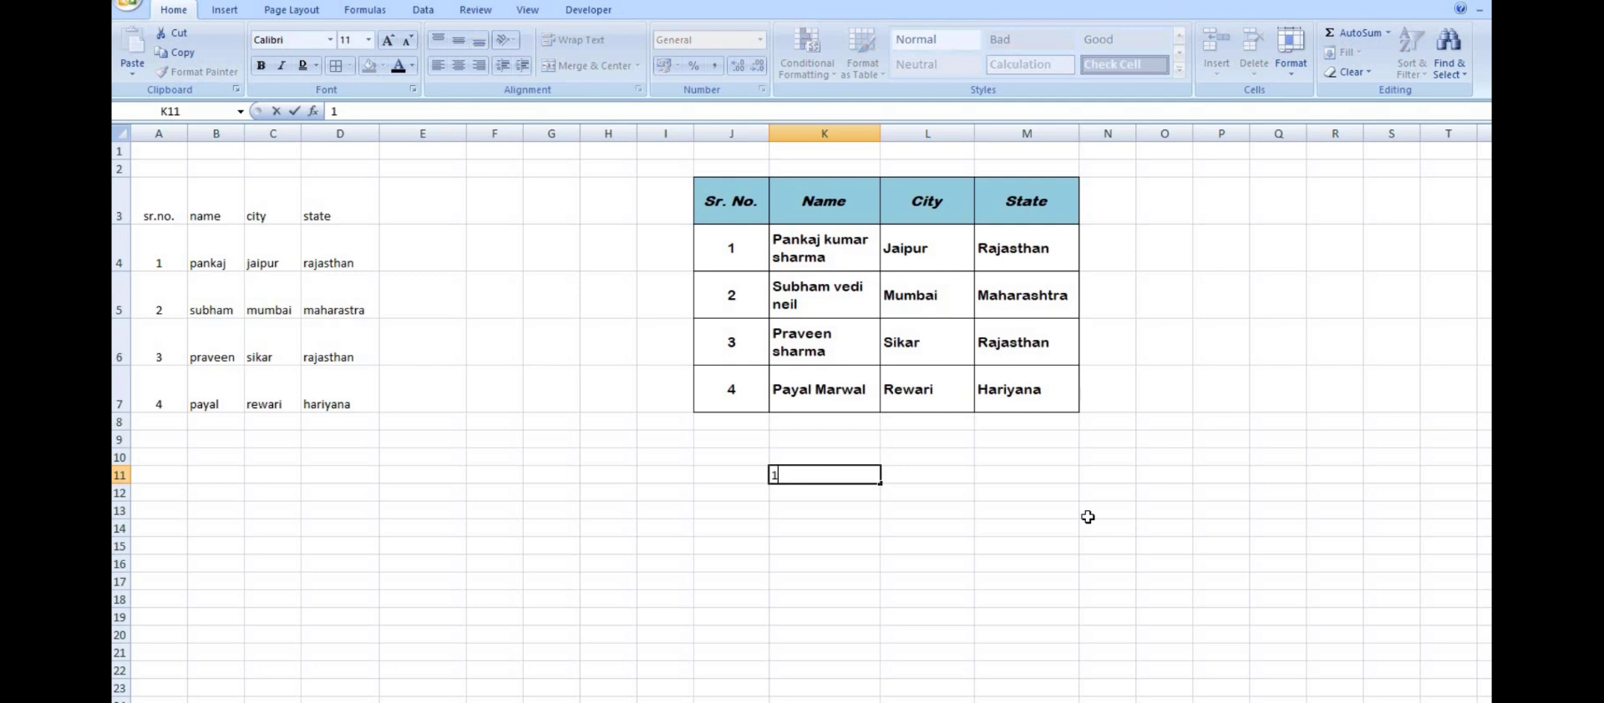
text(000)
key(BackSpace)
key(Return)
key(Up)
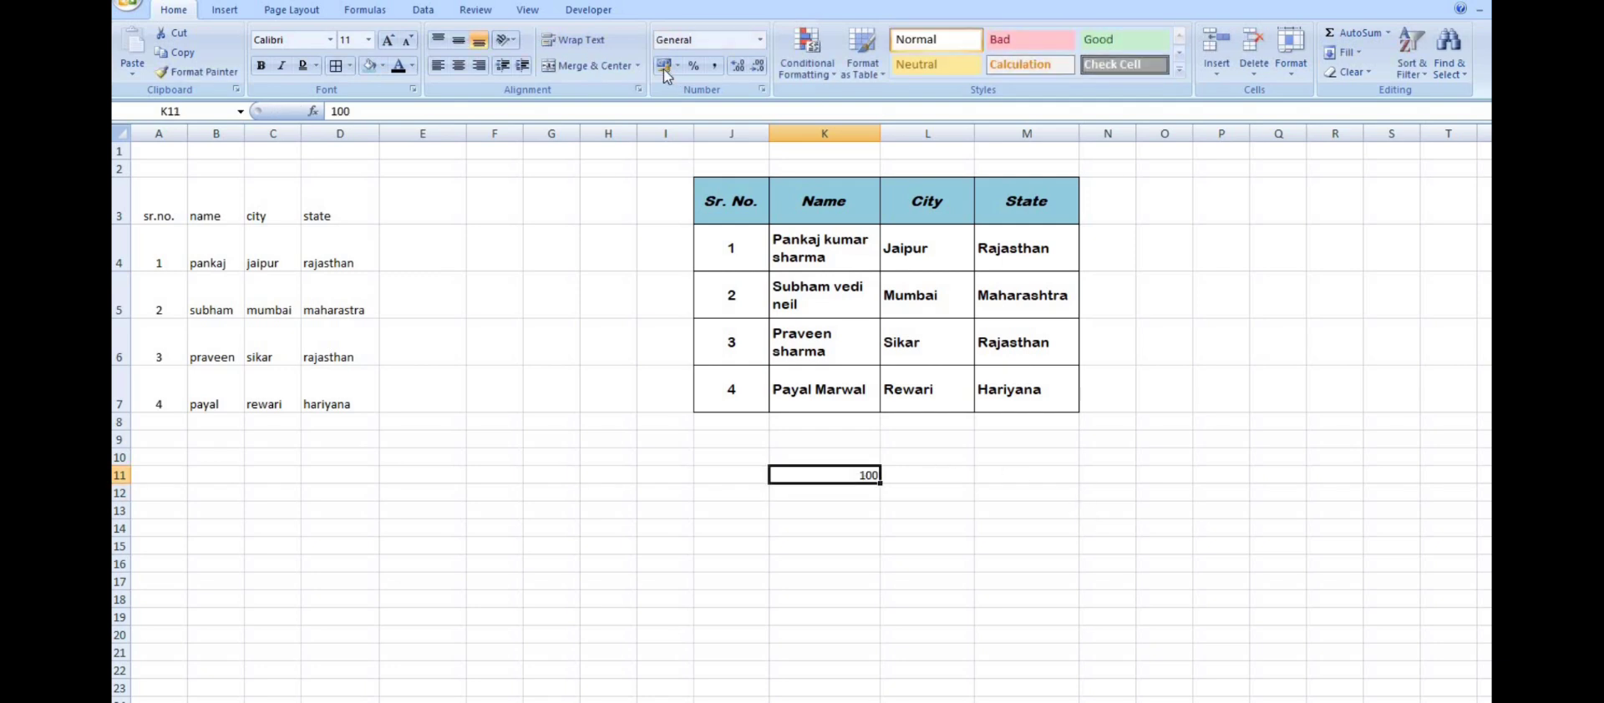
Format K11 as ₹ English (India) accounting, then switch to $ English (U.S.)
click(677, 65)
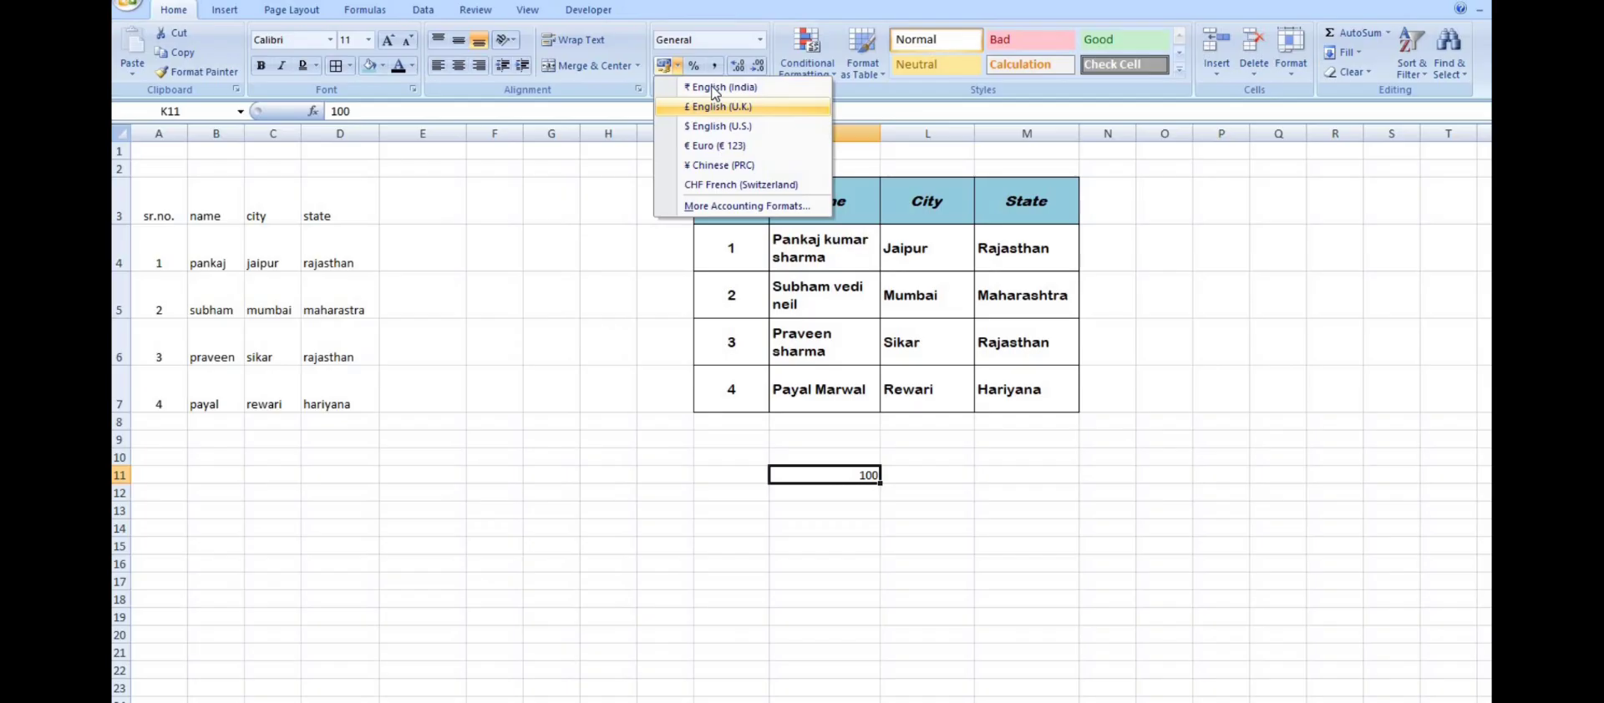
click(716, 87)
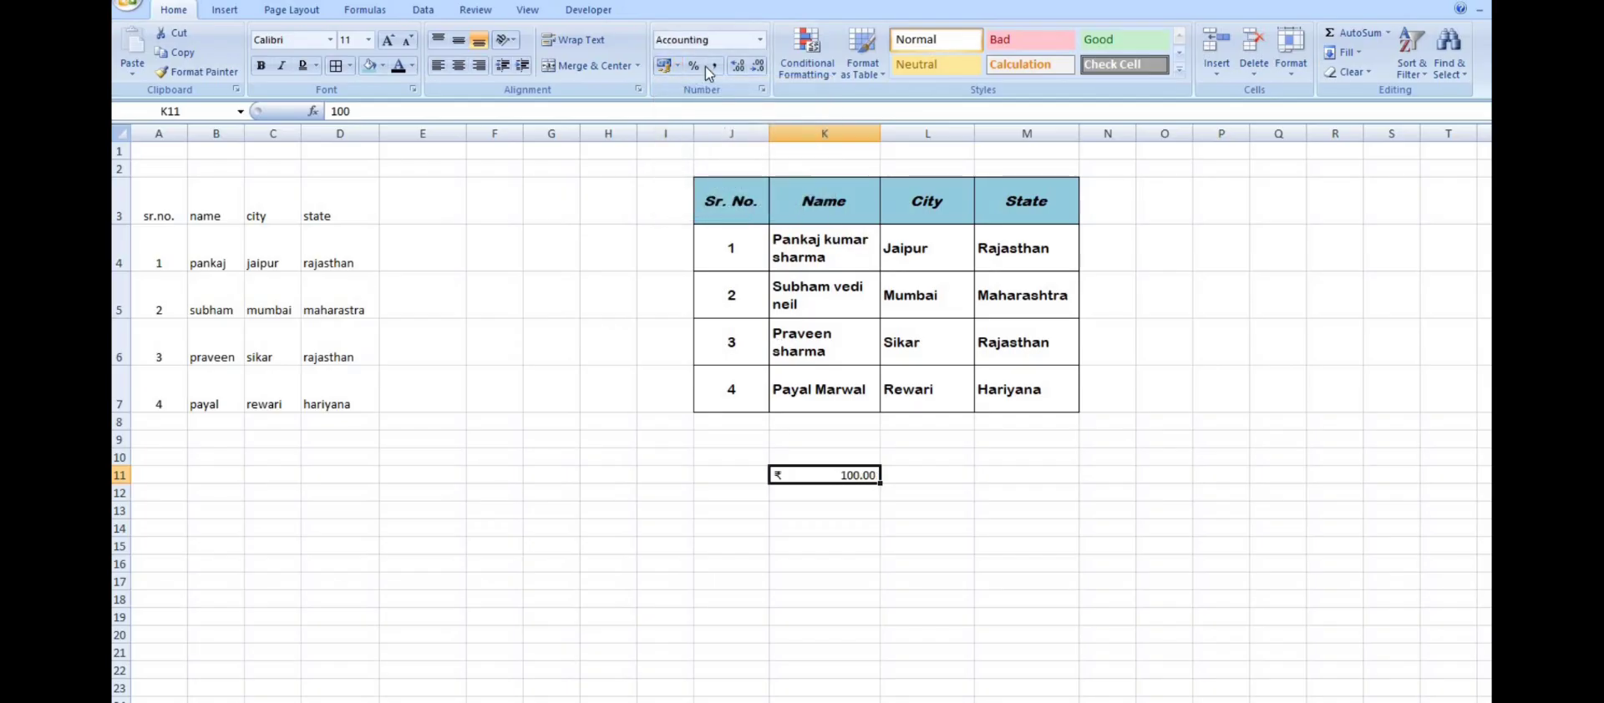
click(677, 65)
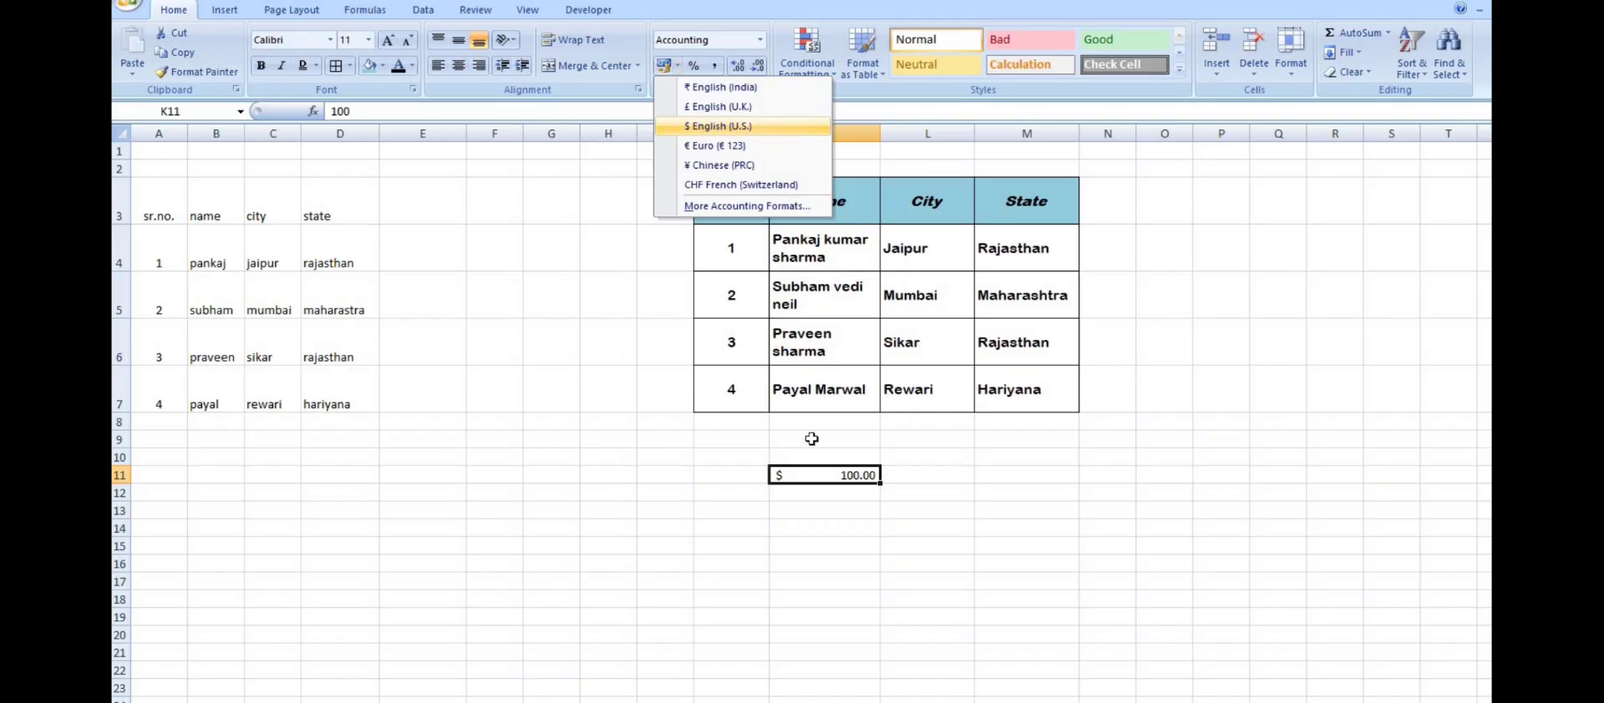
click(740, 127)
key(Down)
key(Down)
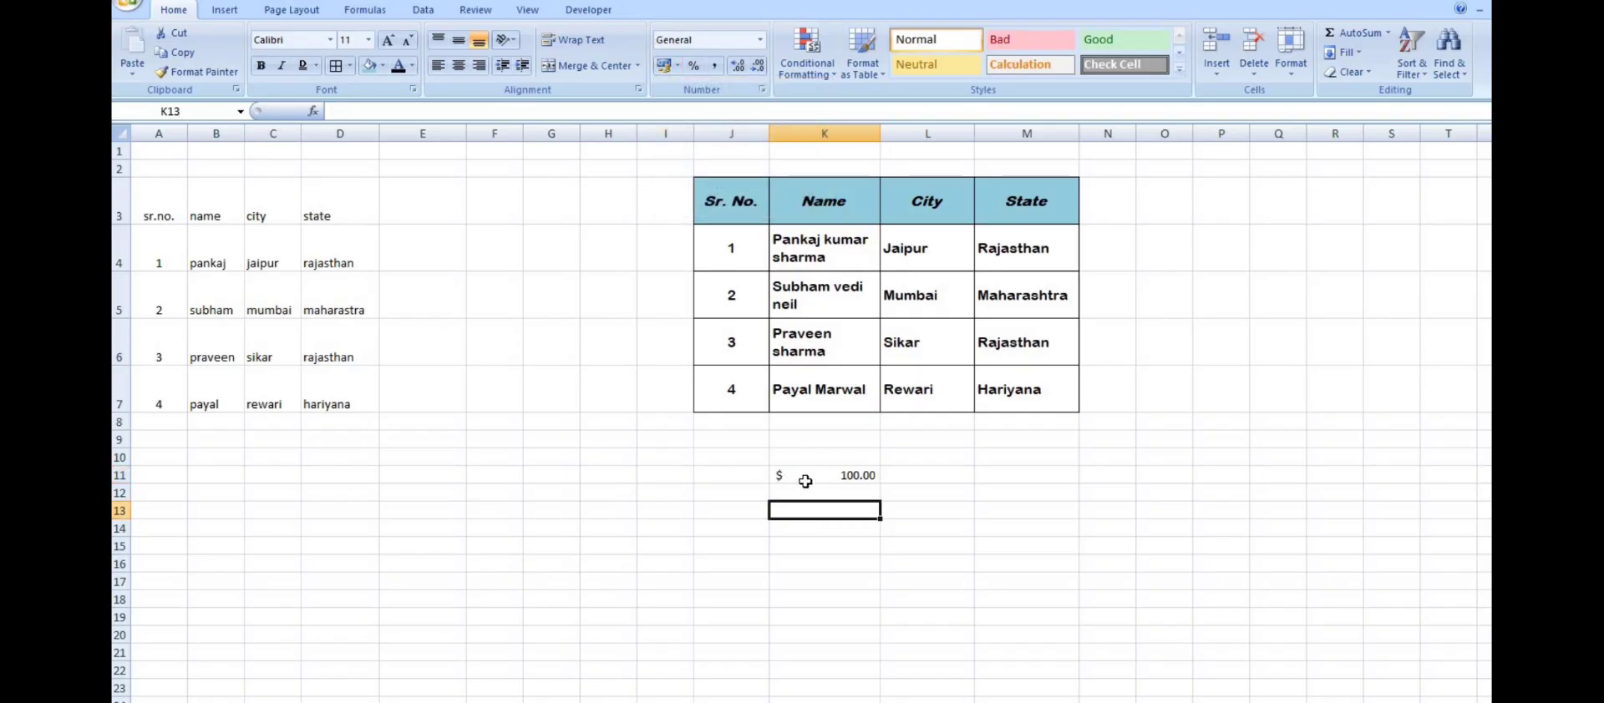
click(815, 478)
Clear K11, enter 100 in K15, apply Percent Style (10000%), then clear it
key(Delete)
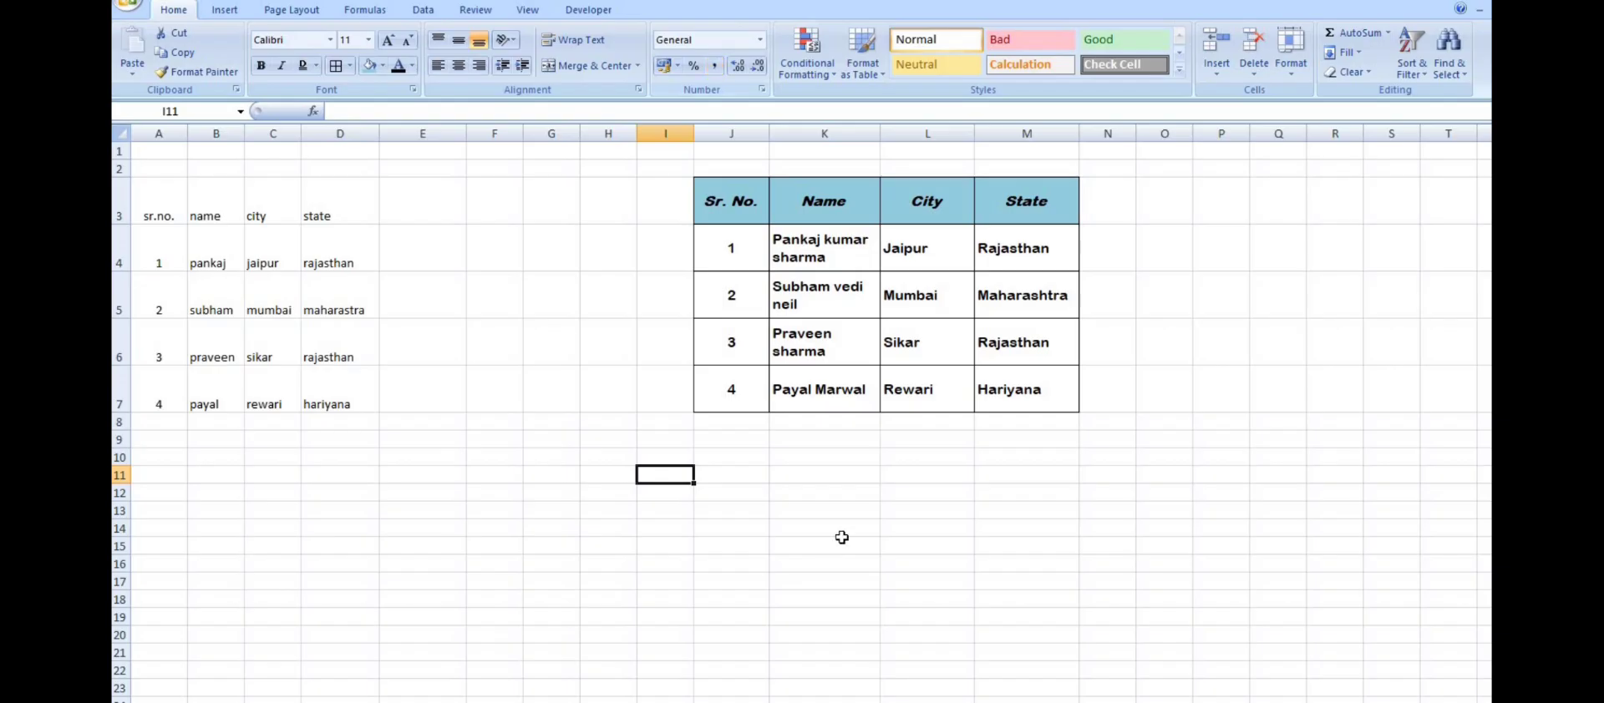
key(Down)
key(Down)
key(Down)
key(Down)
text(1)
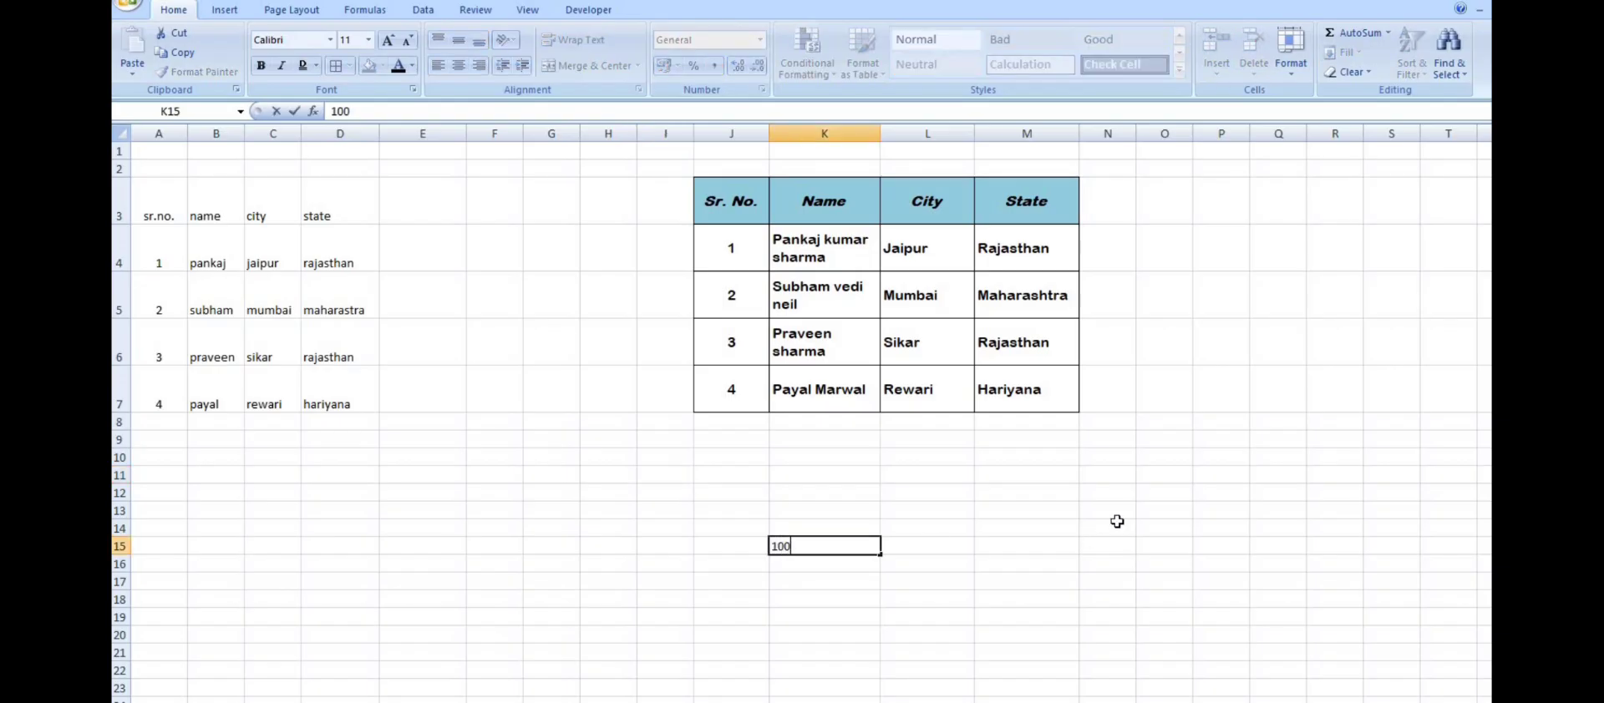
text(00)
click(1117, 521)
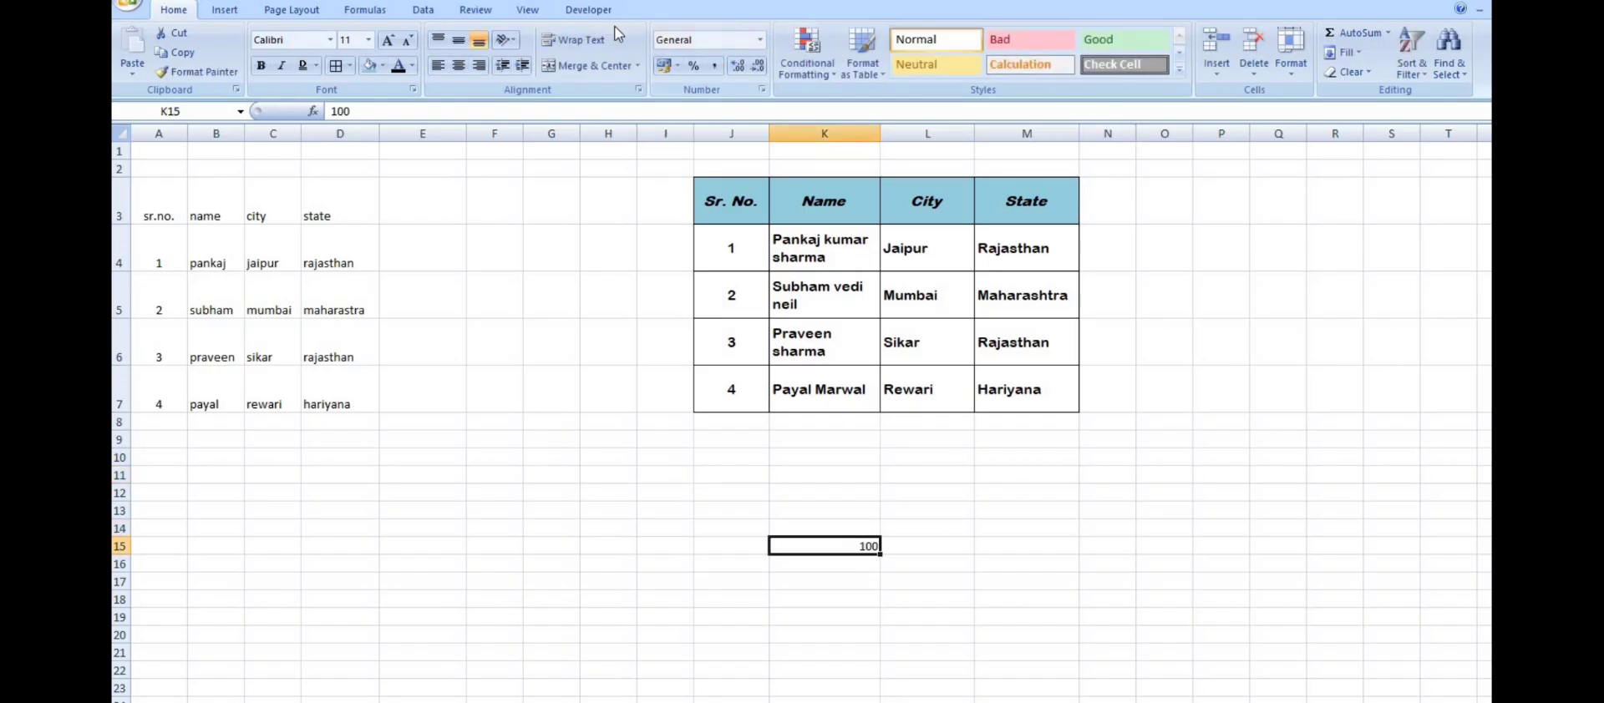
click(695, 66)
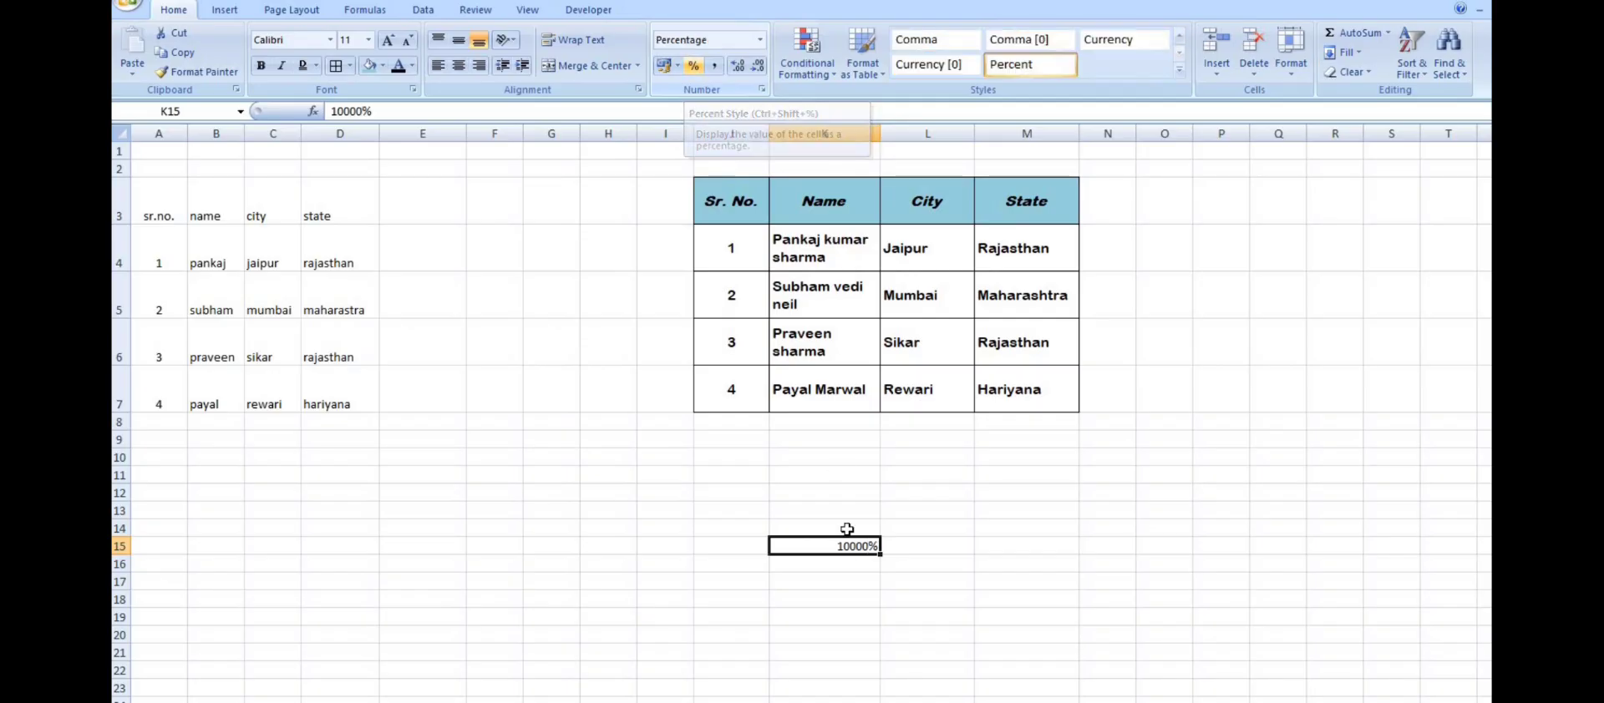
key(Down)
key(Down)
click(857, 547)
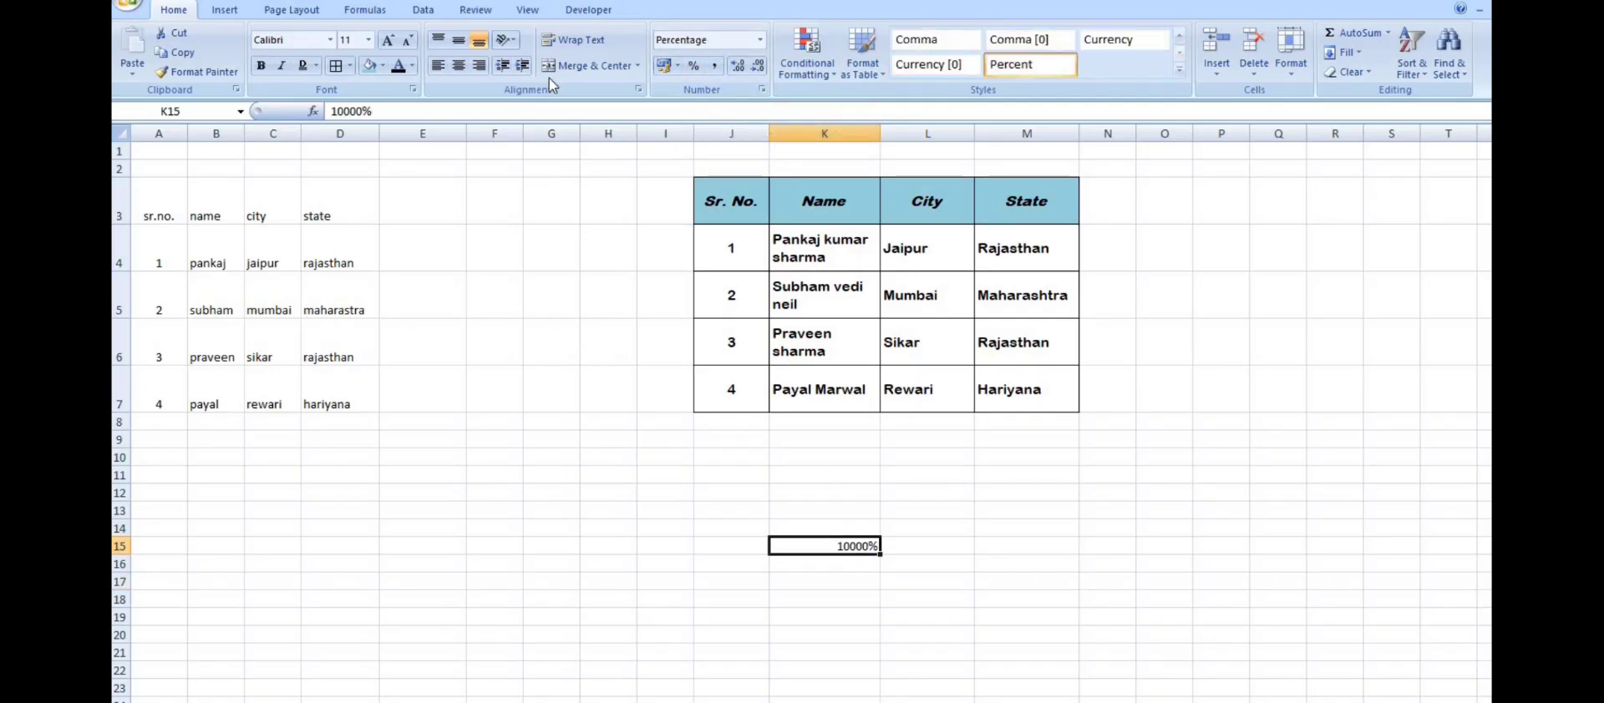
key(Delete)
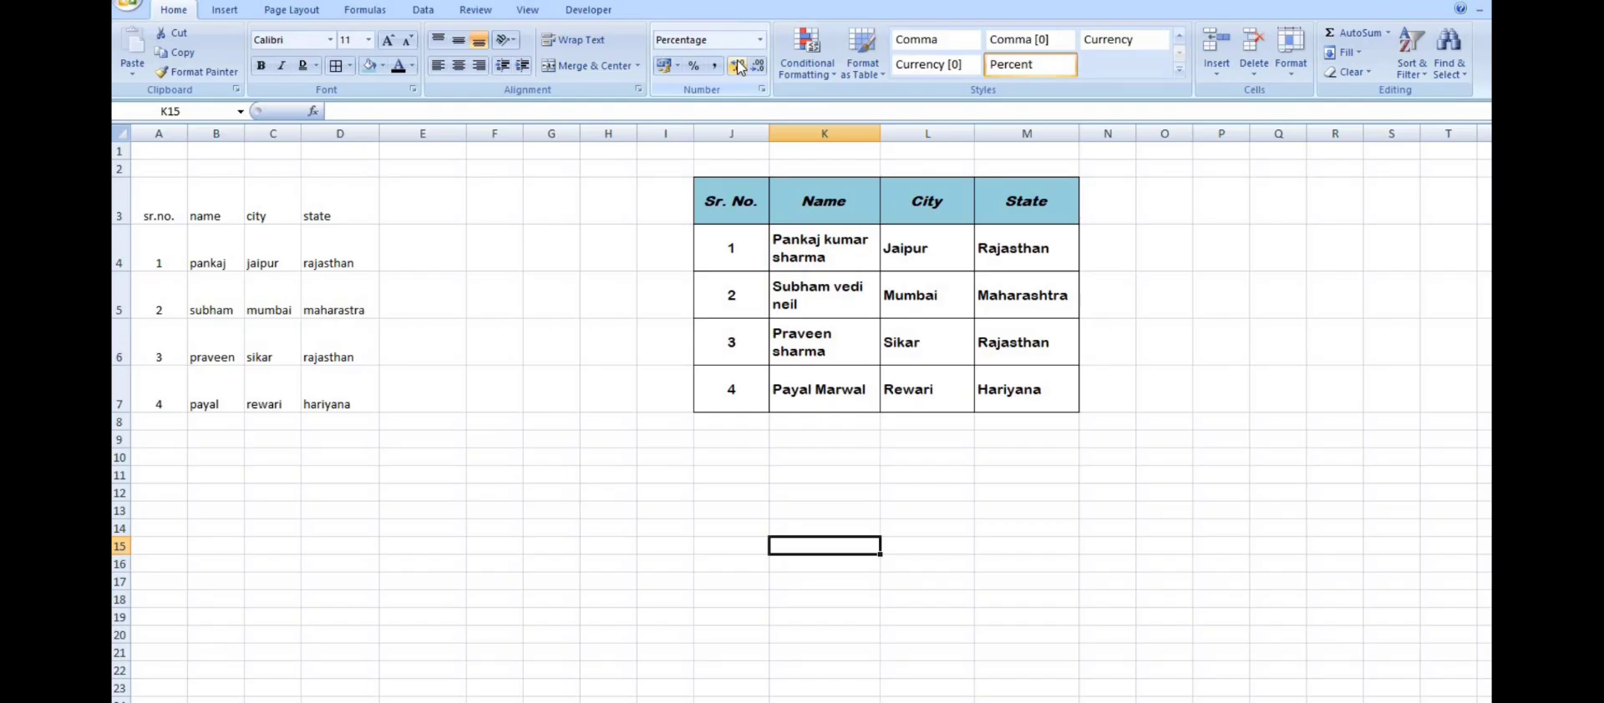
Add a decimal place to K15, cancel a 456 entry, and enter 522 in N14
click(740, 67)
text(456)
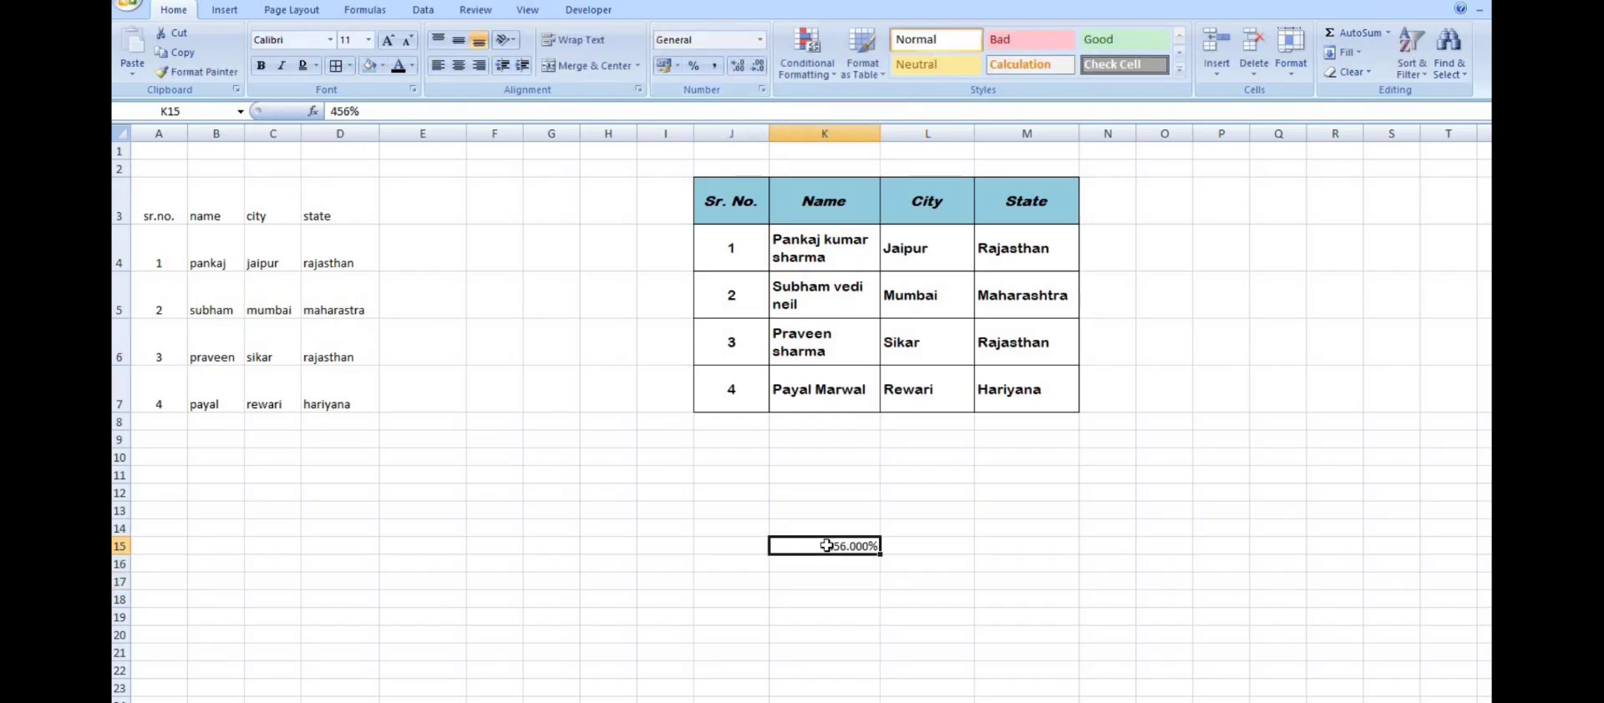
key(Escape)
click(1090, 527)
text(522)
key(Return)
click(1102, 528)
Increase and decrease decimal places on 522 in N14, then delete the value
click(739, 67)
double_click(739, 67)
double_click(739, 67)
click(739, 67)
double_click(762, 72)
double_click(761, 72)
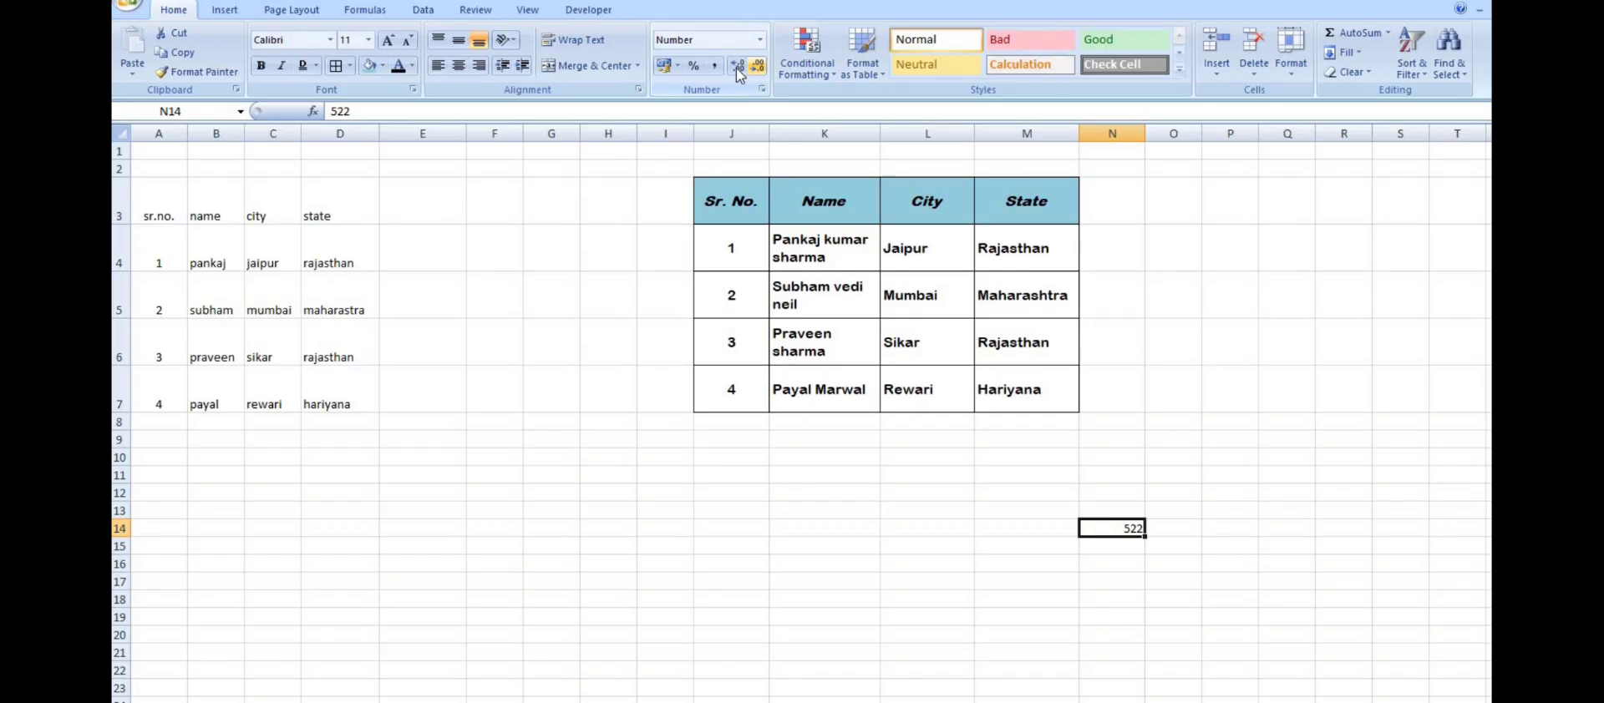
triple_click(739, 70)
double_click(759, 72)
click(1115, 577)
click(1115, 532)
key(Delete)
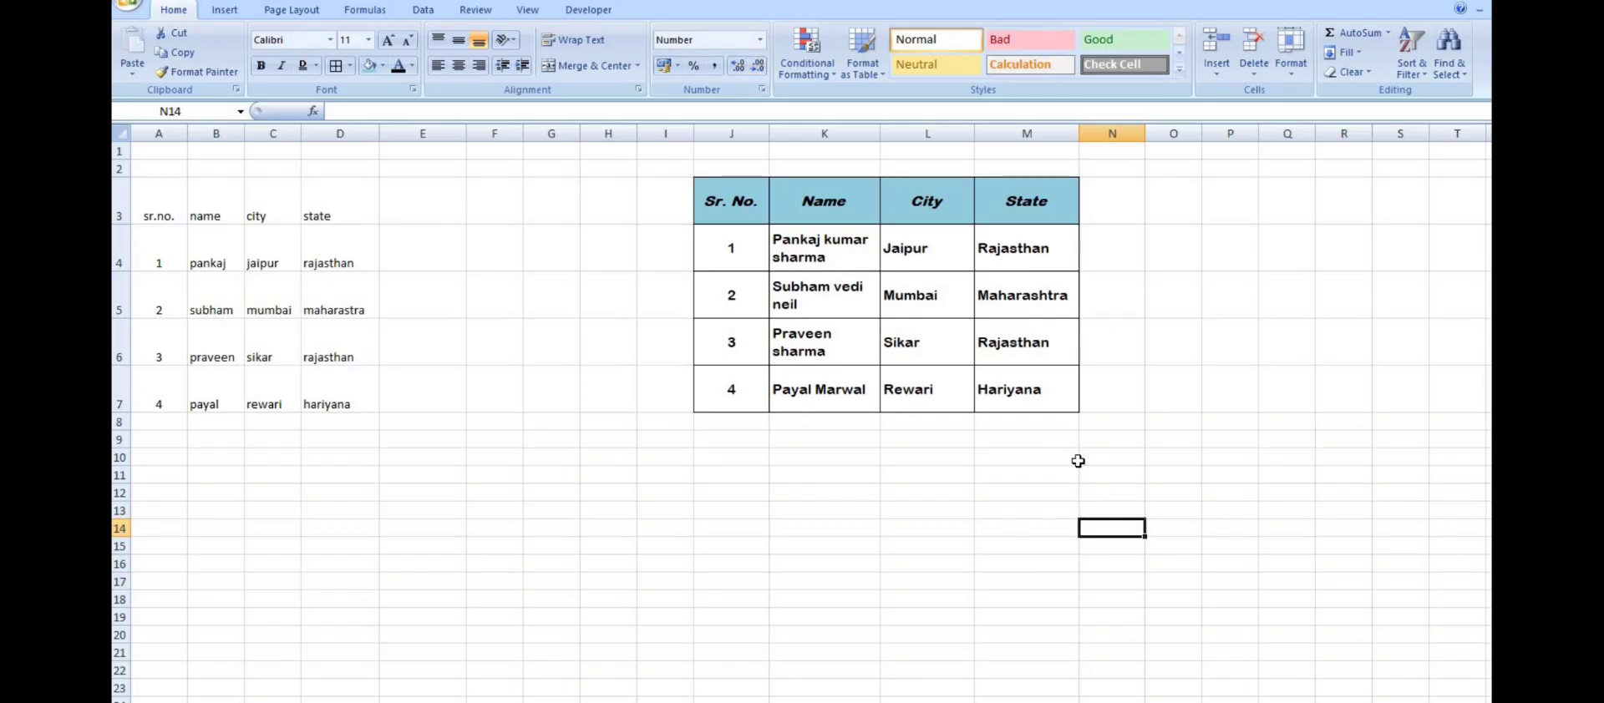
key(Up)
key(Up)
key(Up)
key(Up)
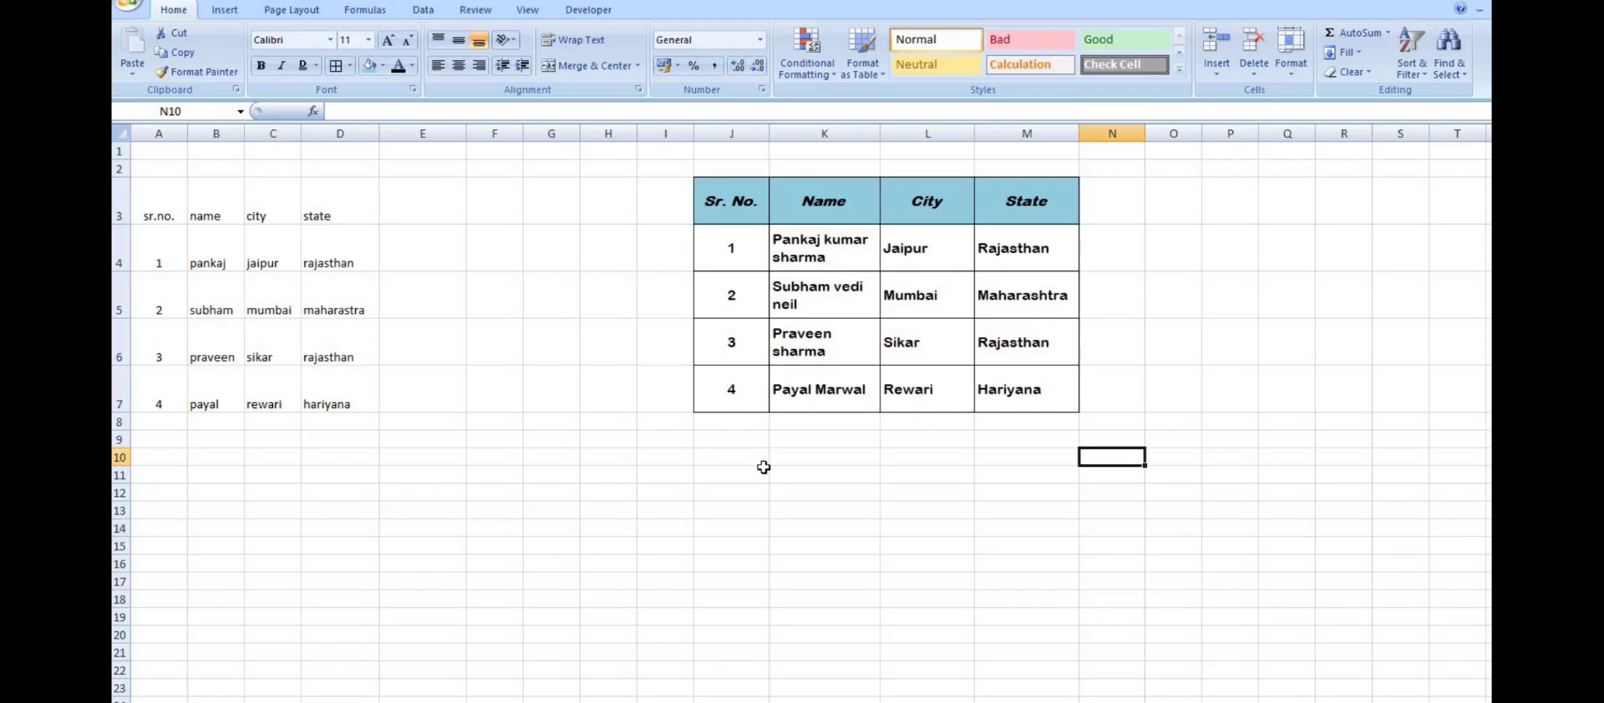
Select the Sr. No. values in J3:J7 and start a Greater Than highlight rule
key(Left)
key(Left)
key(Left)
key(Down)
click(748, 204)
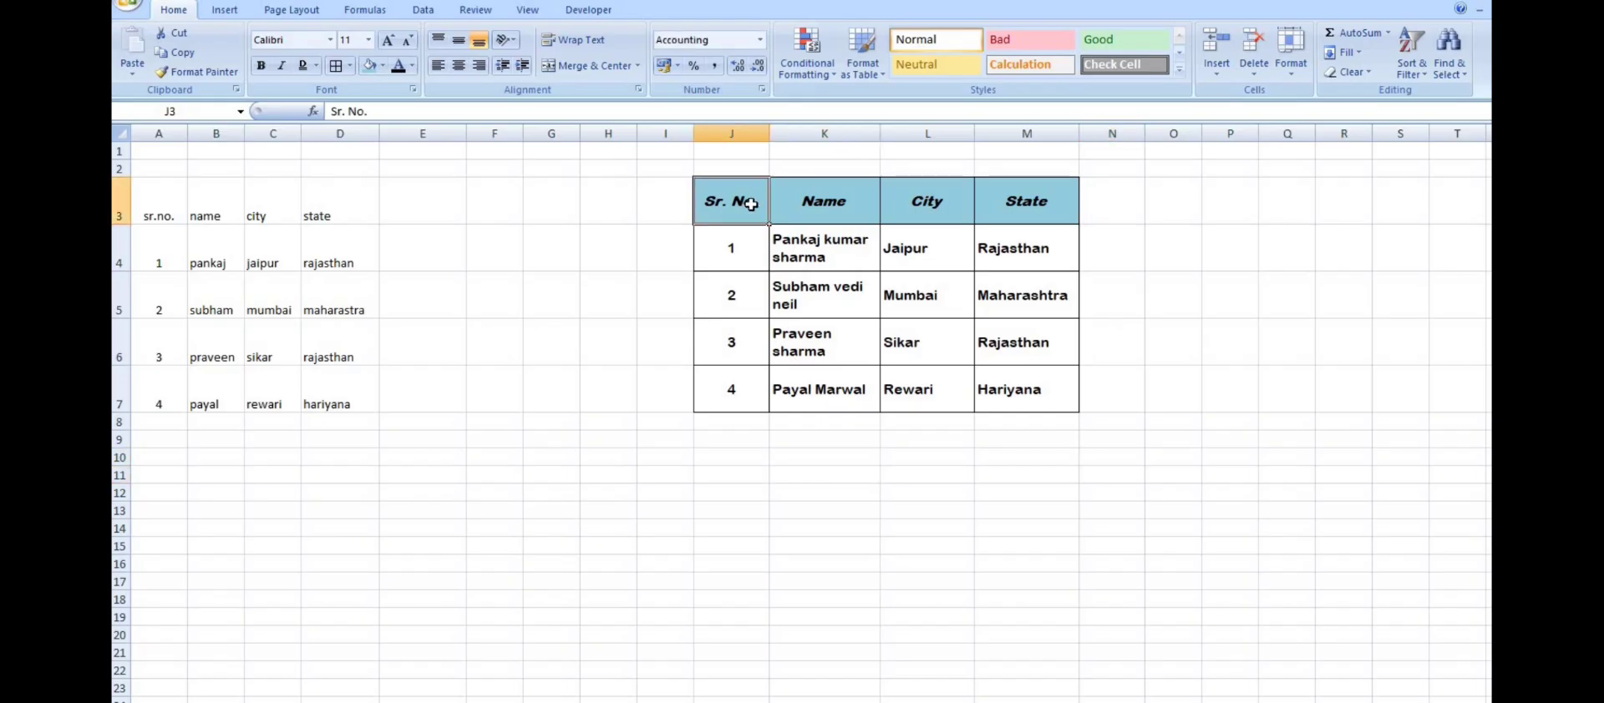
drag(743, 276, 737, 382)
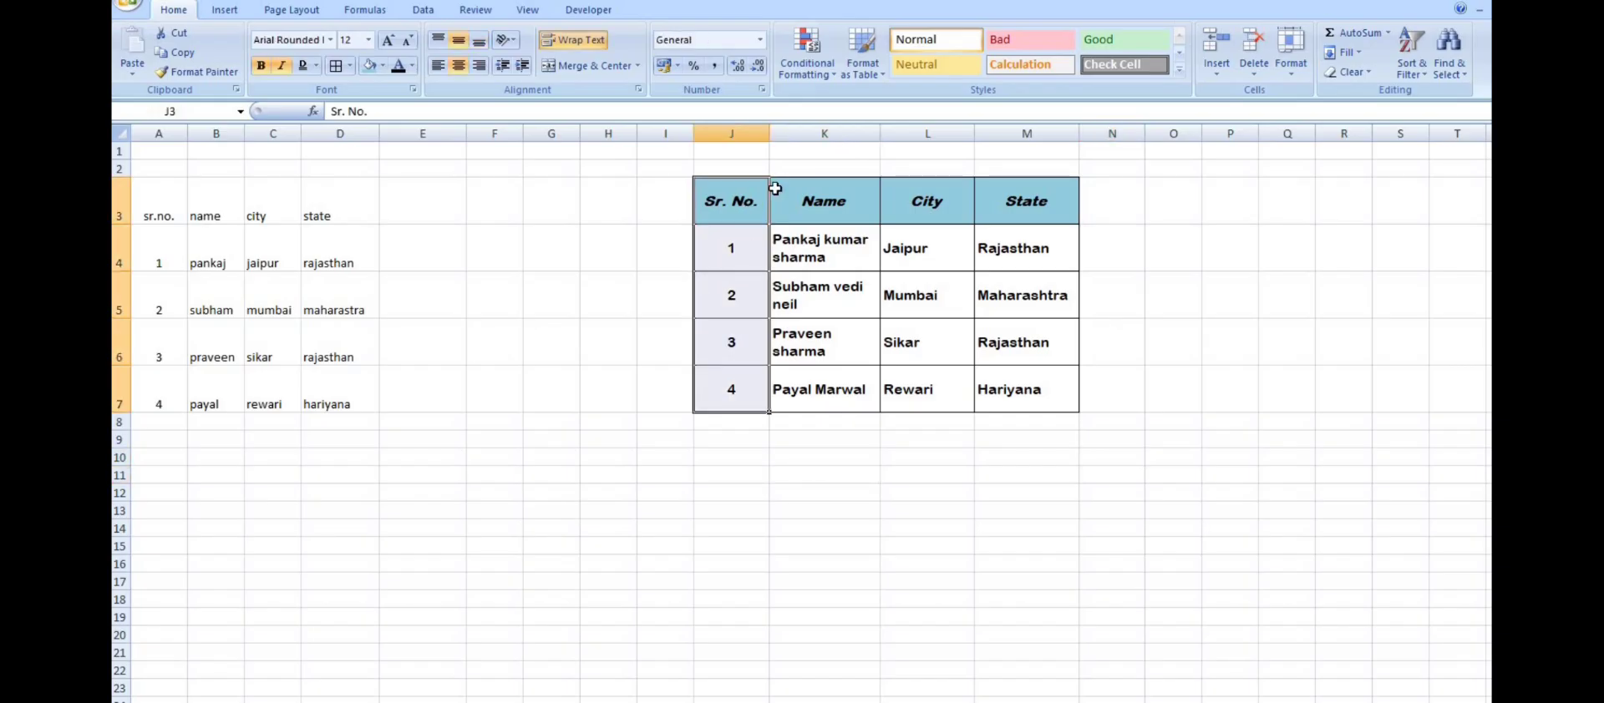
click(803, 52)
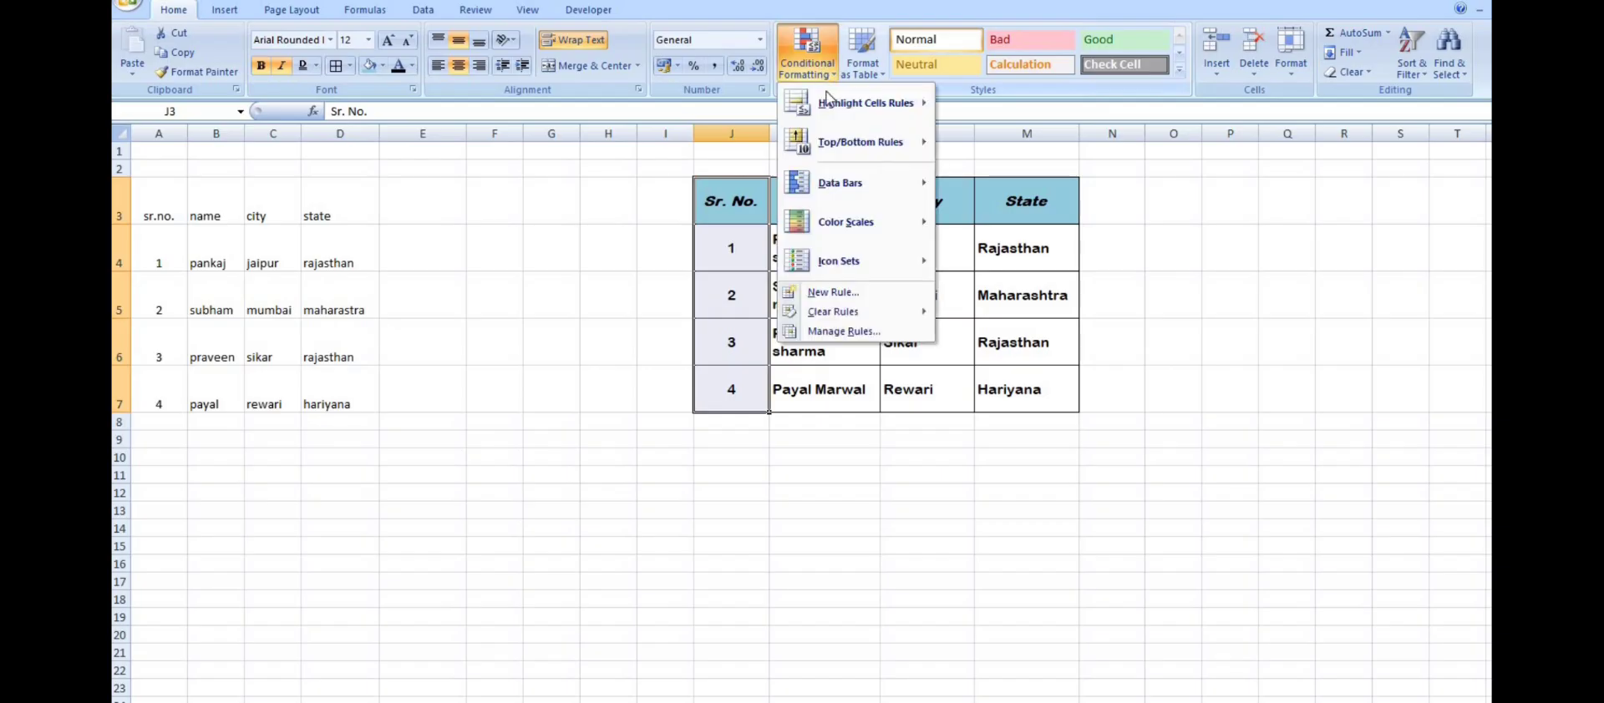
mouse_move(876, 113)
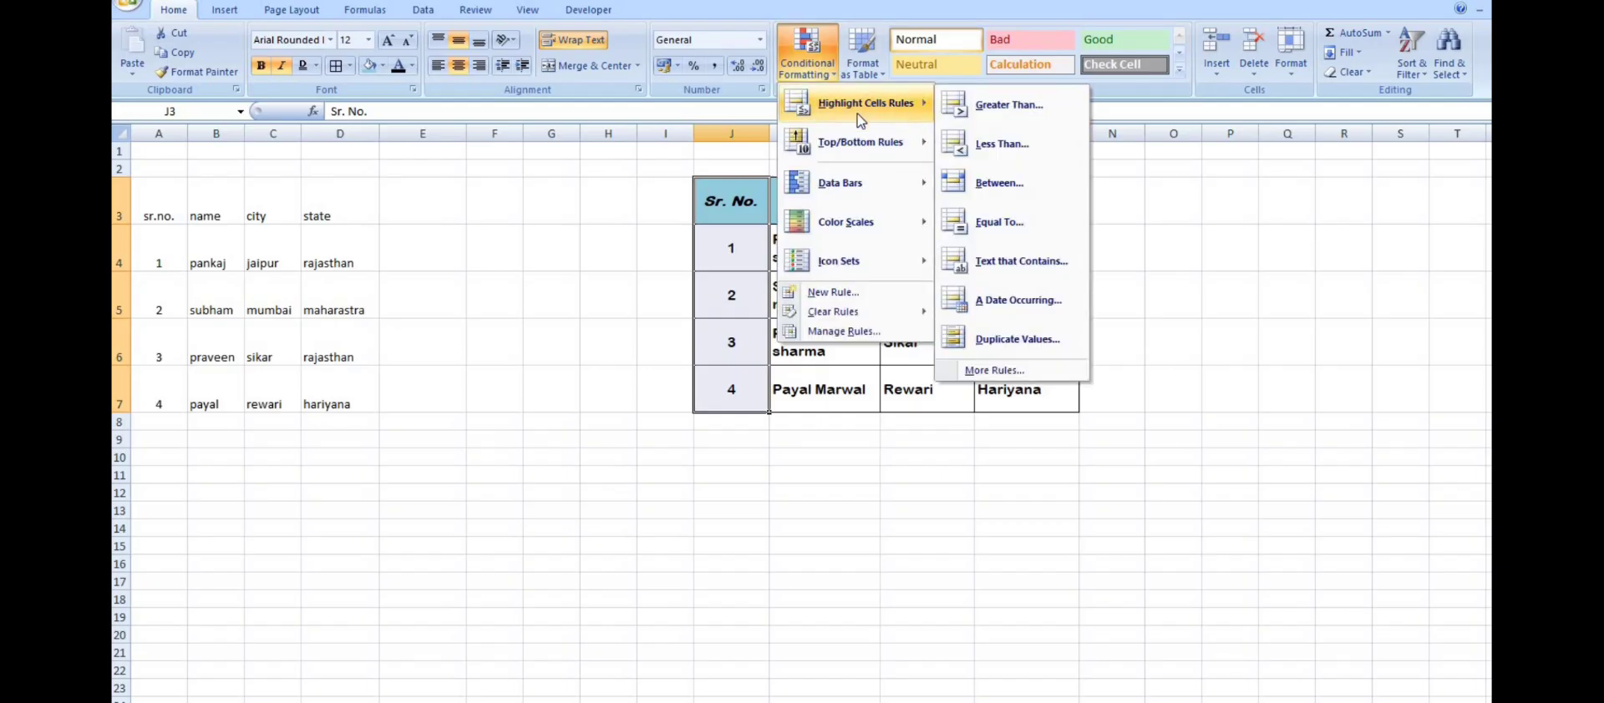
click(996, 109)
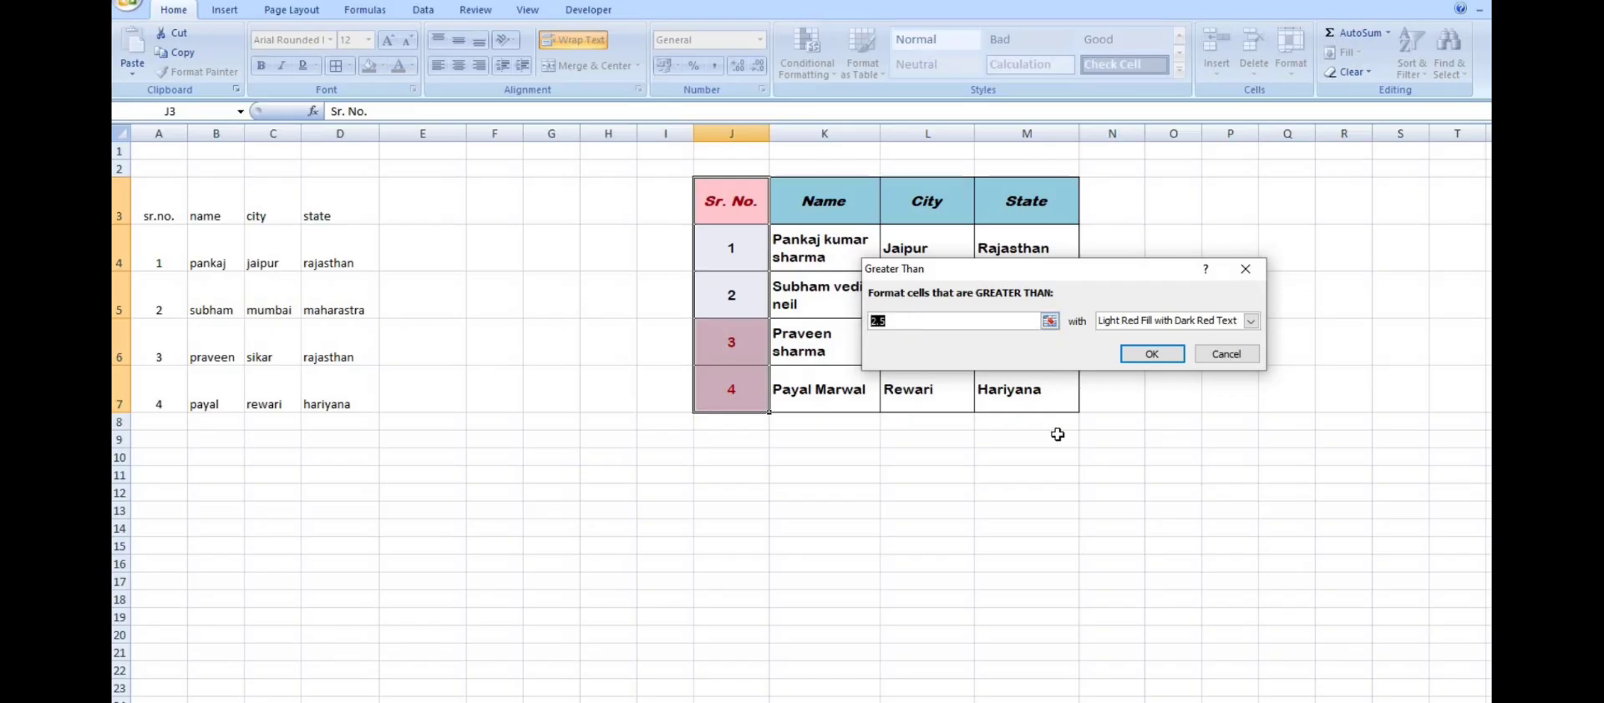
Highlight values greater than 2 with Light Red Fill with Dark Red Text
text(2)
scroll(1064, 381, down, 1)
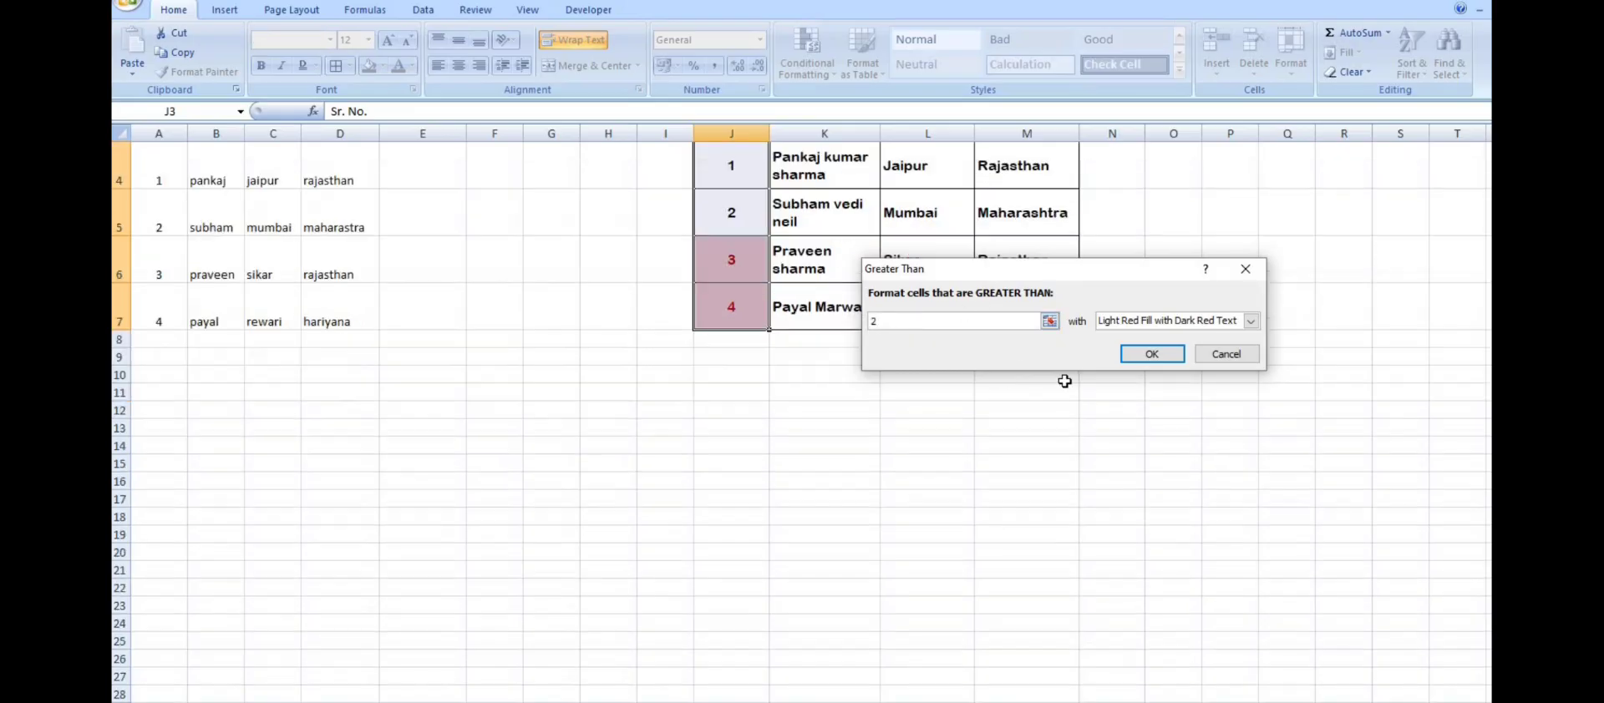
scroll(1273, 354, up, 1)
click(1250, 320)
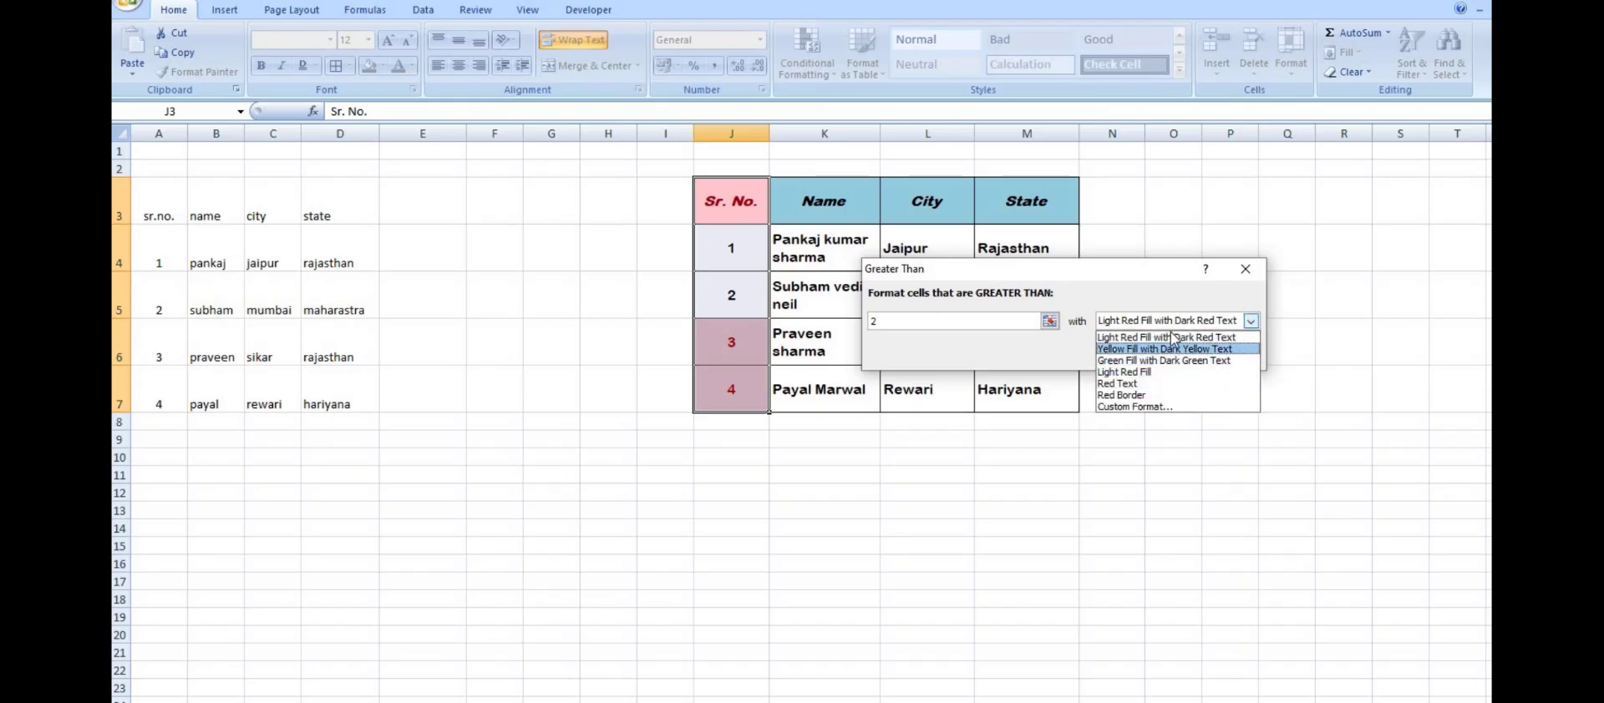
click(1172, 337)
click(1145, 348)
Check which serial numbers got highlighted, then undo the rule and select the Sr. No., Name and City columns
click(1182, 491)
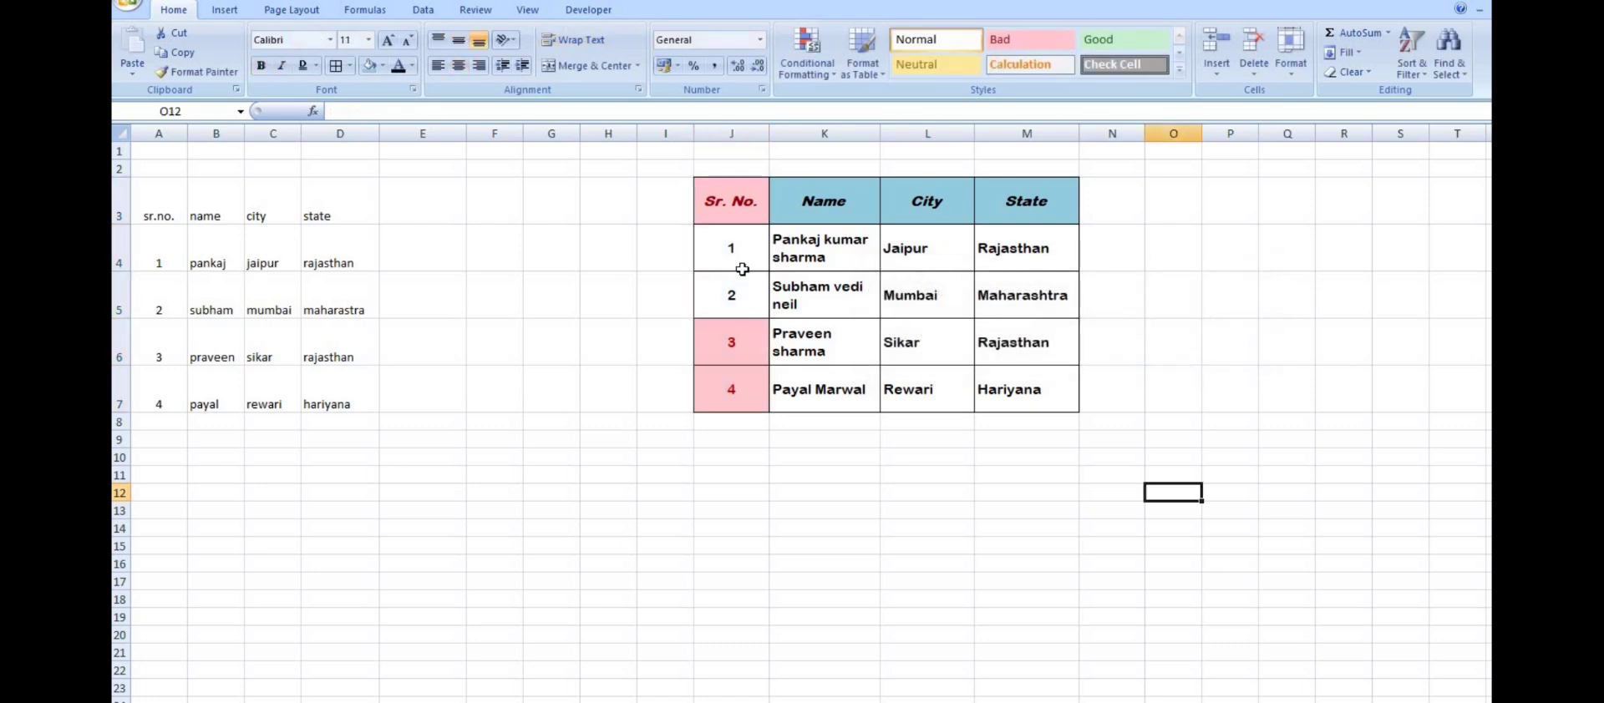
click(738, 213)
click(741, 315)
click(754, 401)
click(745, 300)
click(754, 265)
click(755, 284)
click(751, 260)
click(702, 289)
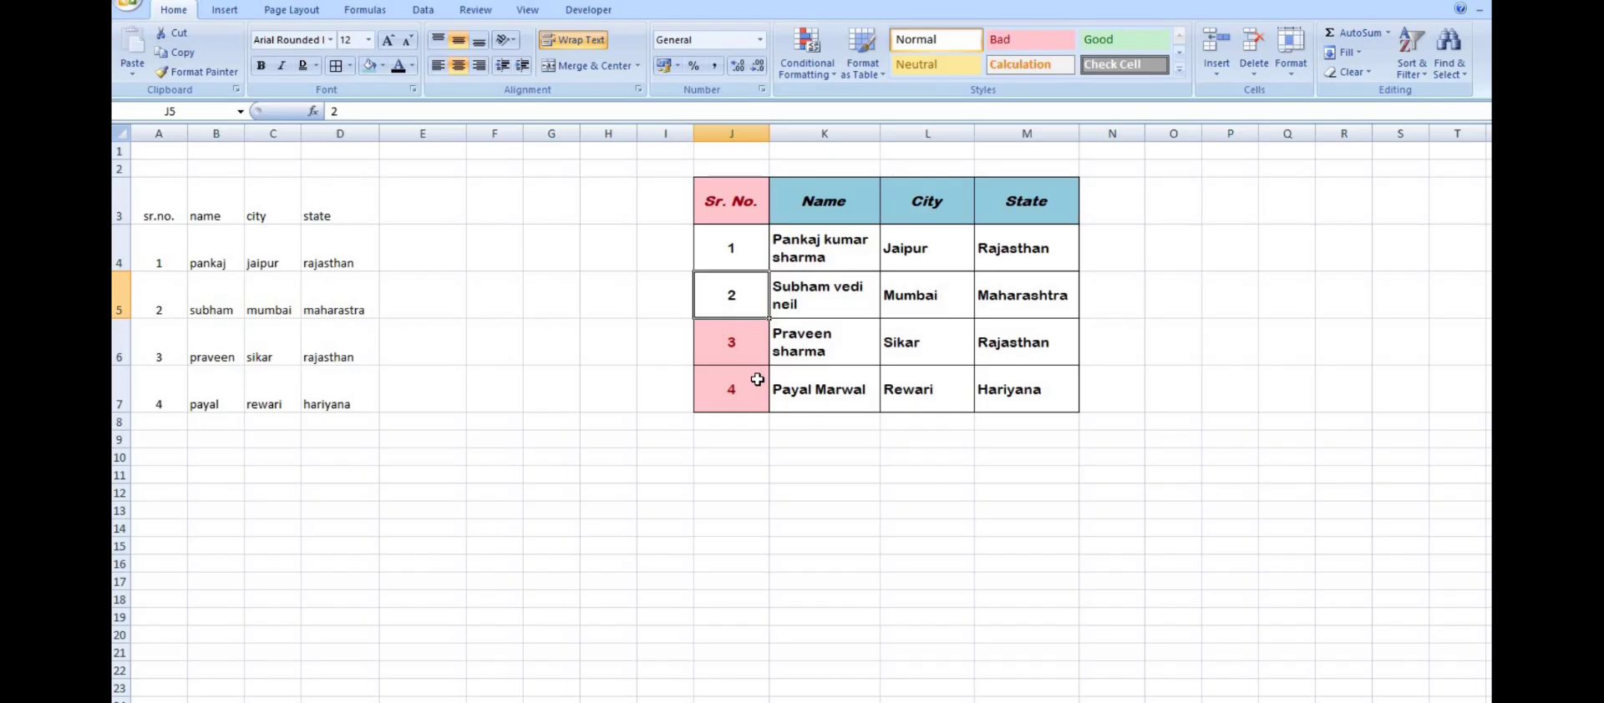
key(ctrl+z)
drag(769, 189, 1010, 399)
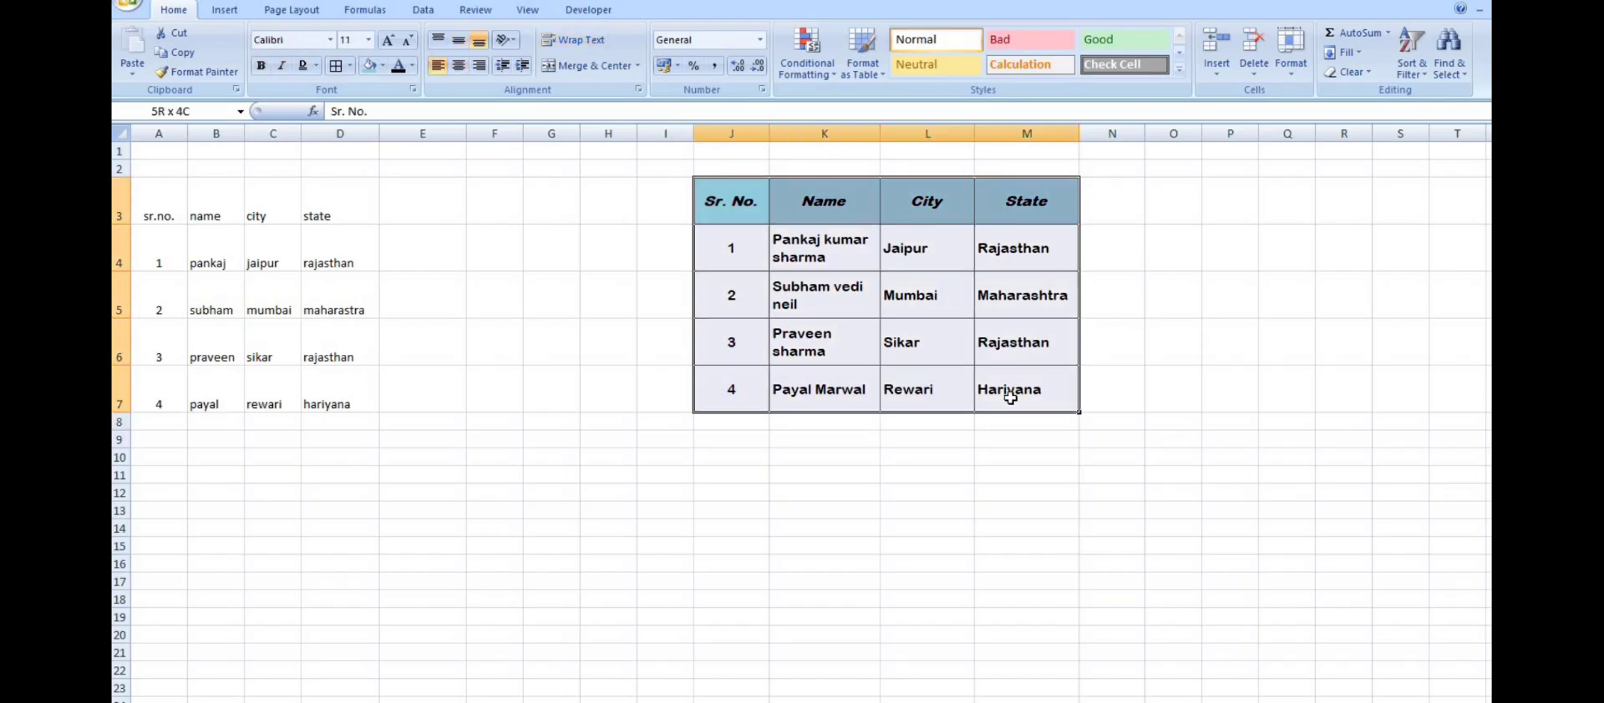
click(865, 67)
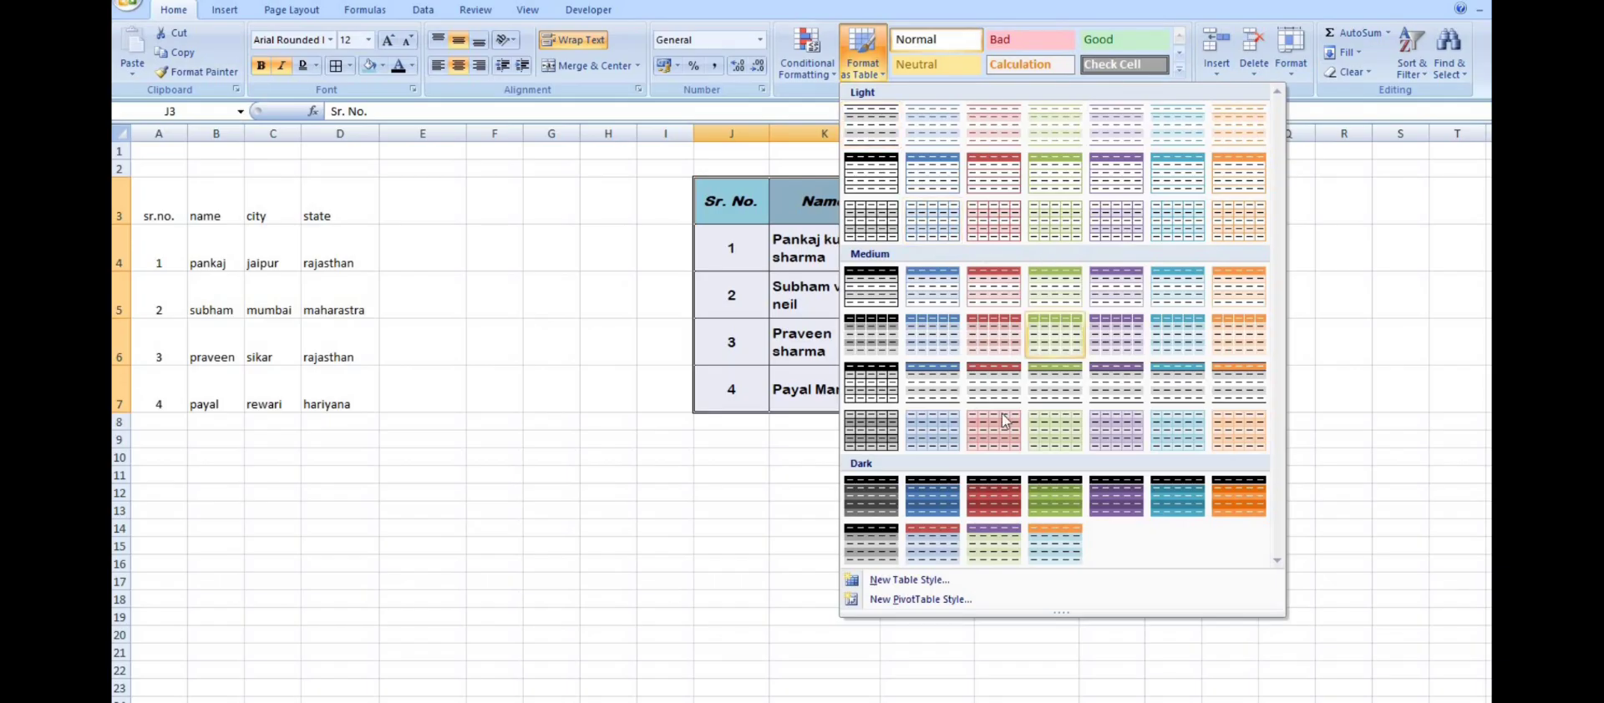
click(1119, 172)
click(1050, 350)
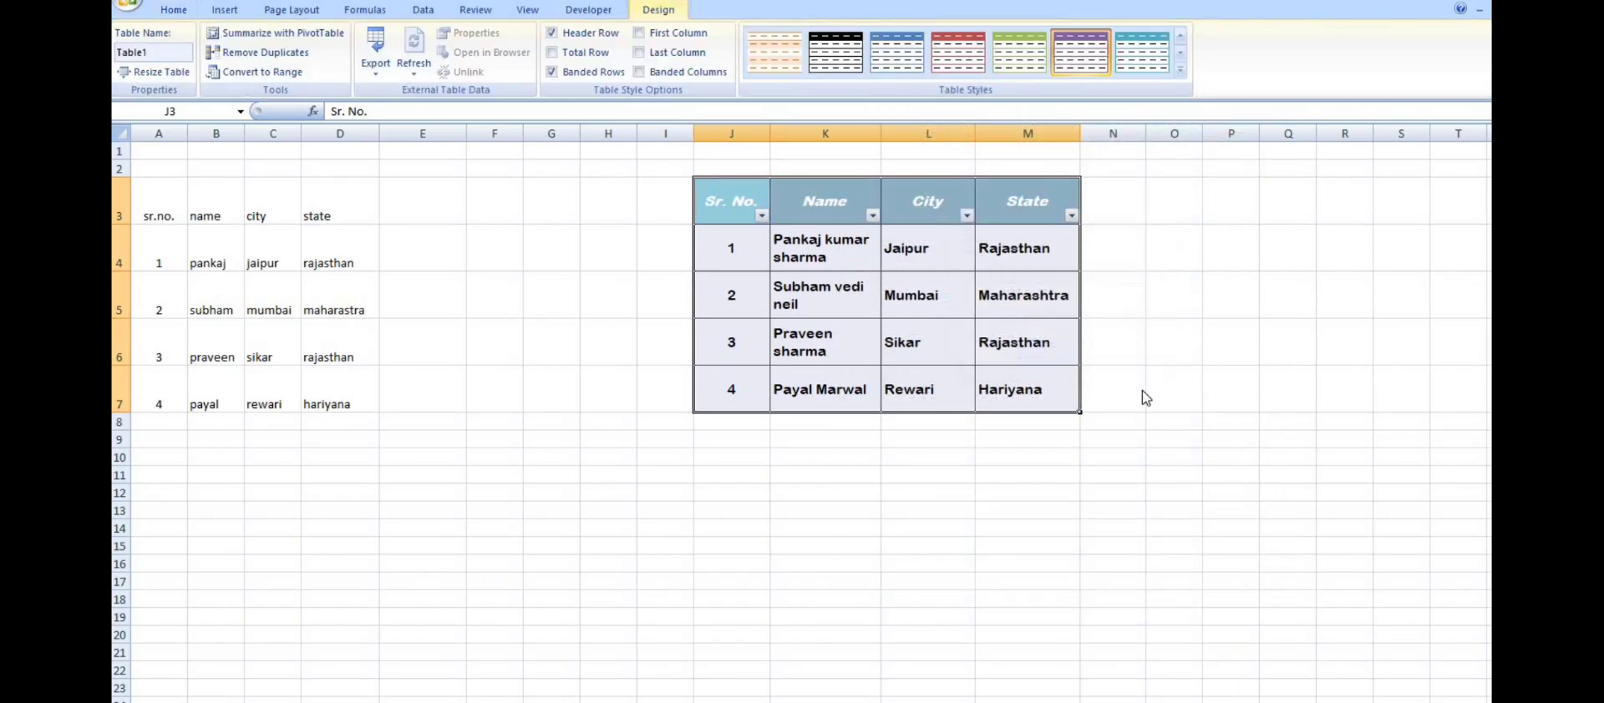
click(1142, 395)
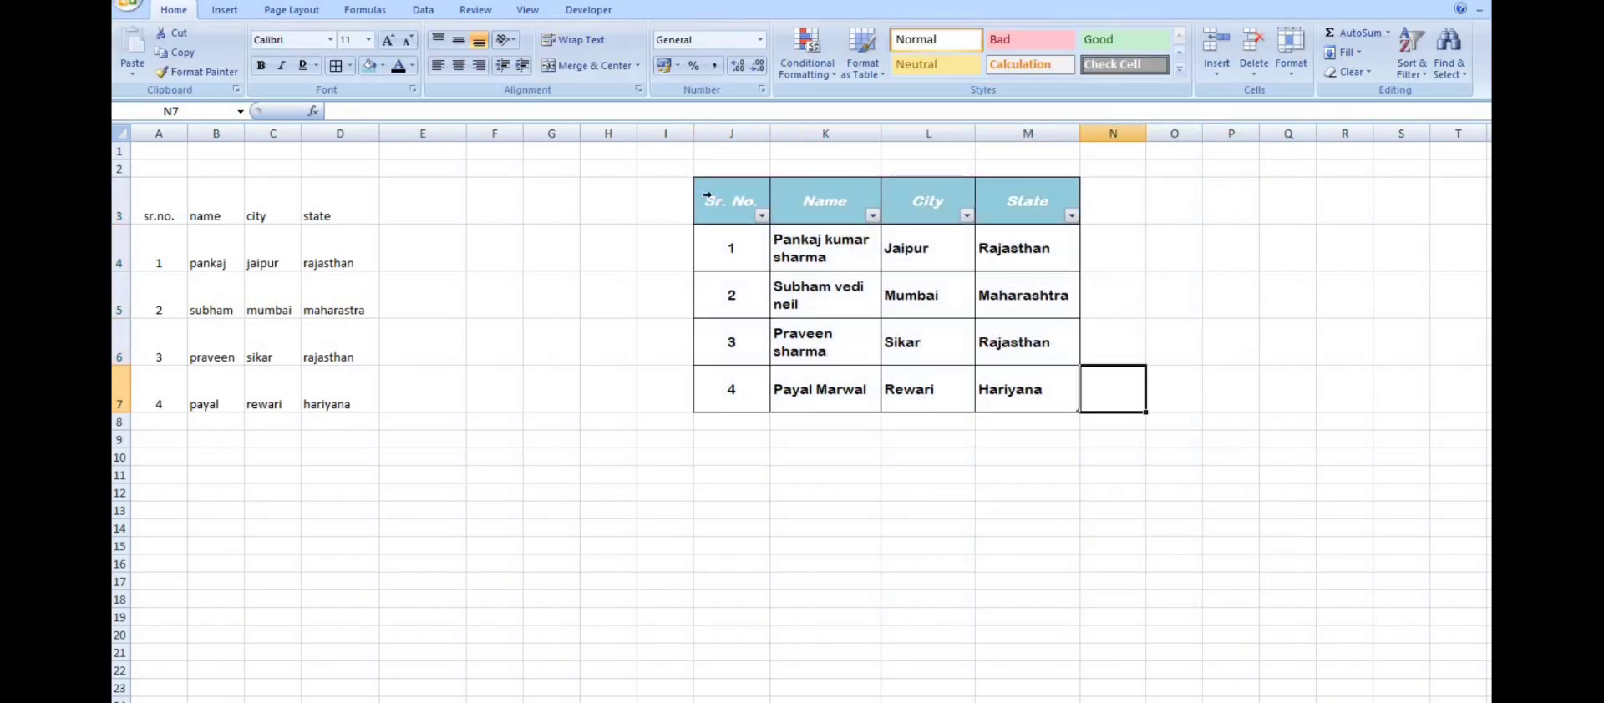
click(965, 217)
click(1092, 271)
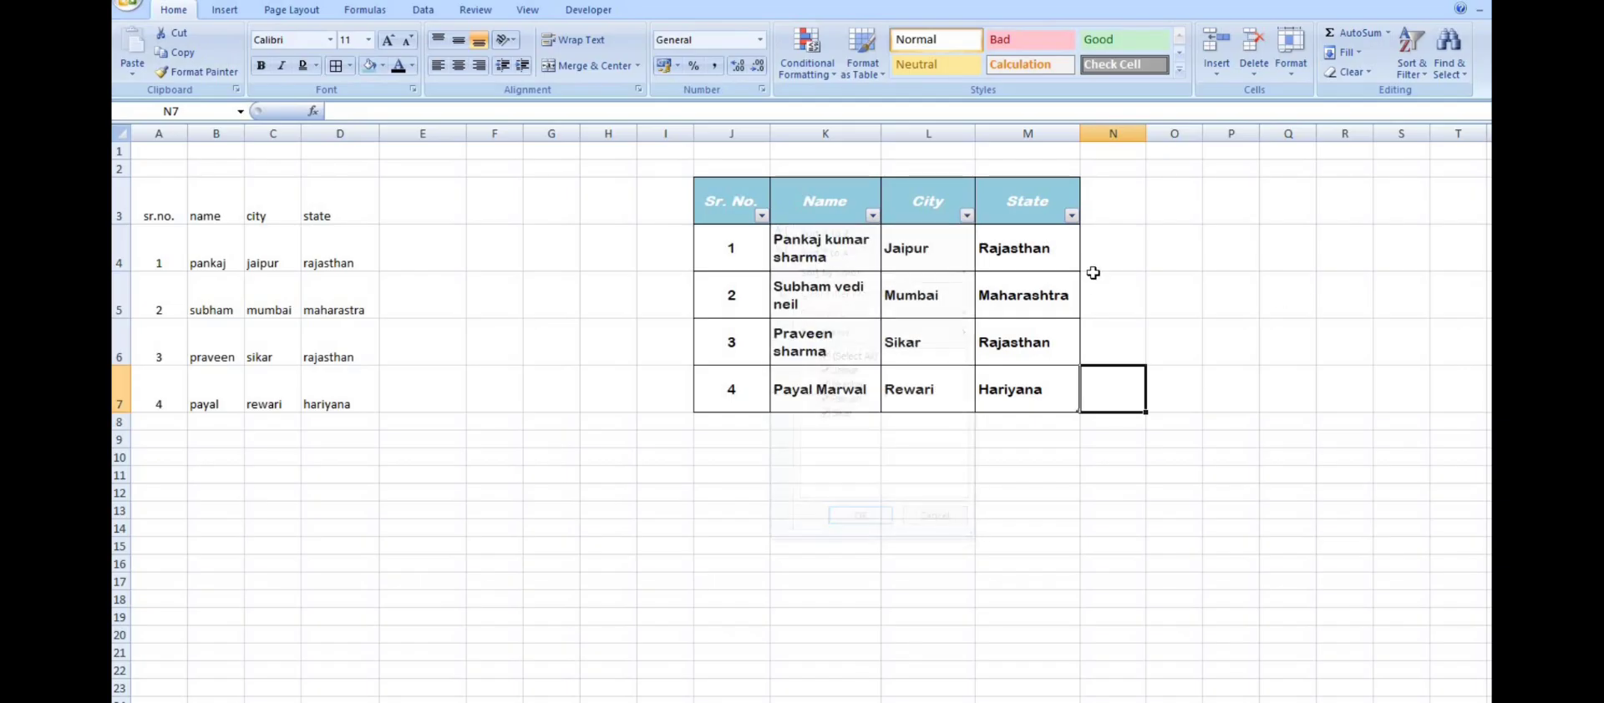
key(ctrl+z)
click(1131, 277)
drag(736, 203, 1057, 405)
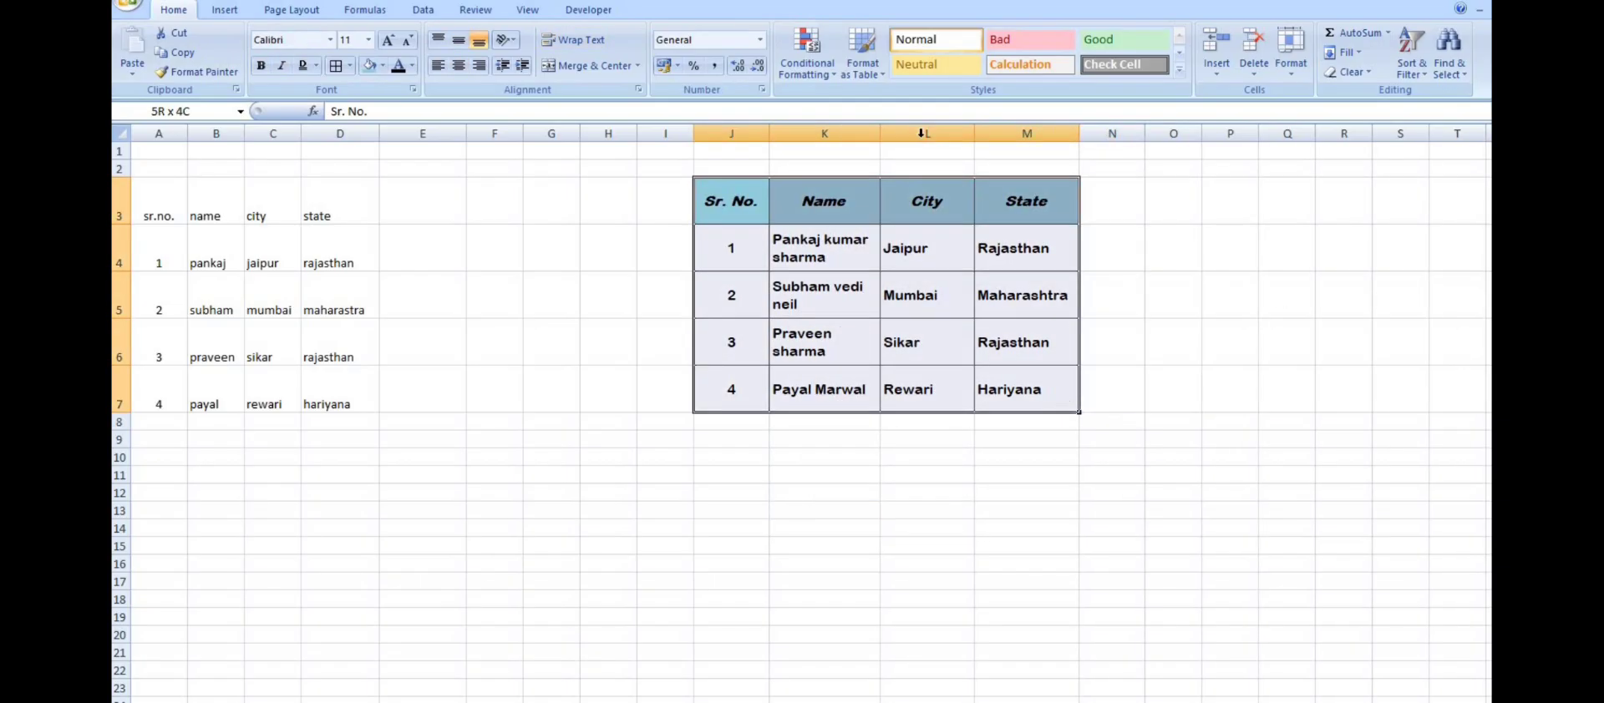
Try the Normal, Bad, Calculation and Check Cell styles on J3:M7, then undo the change
click(941, 46)
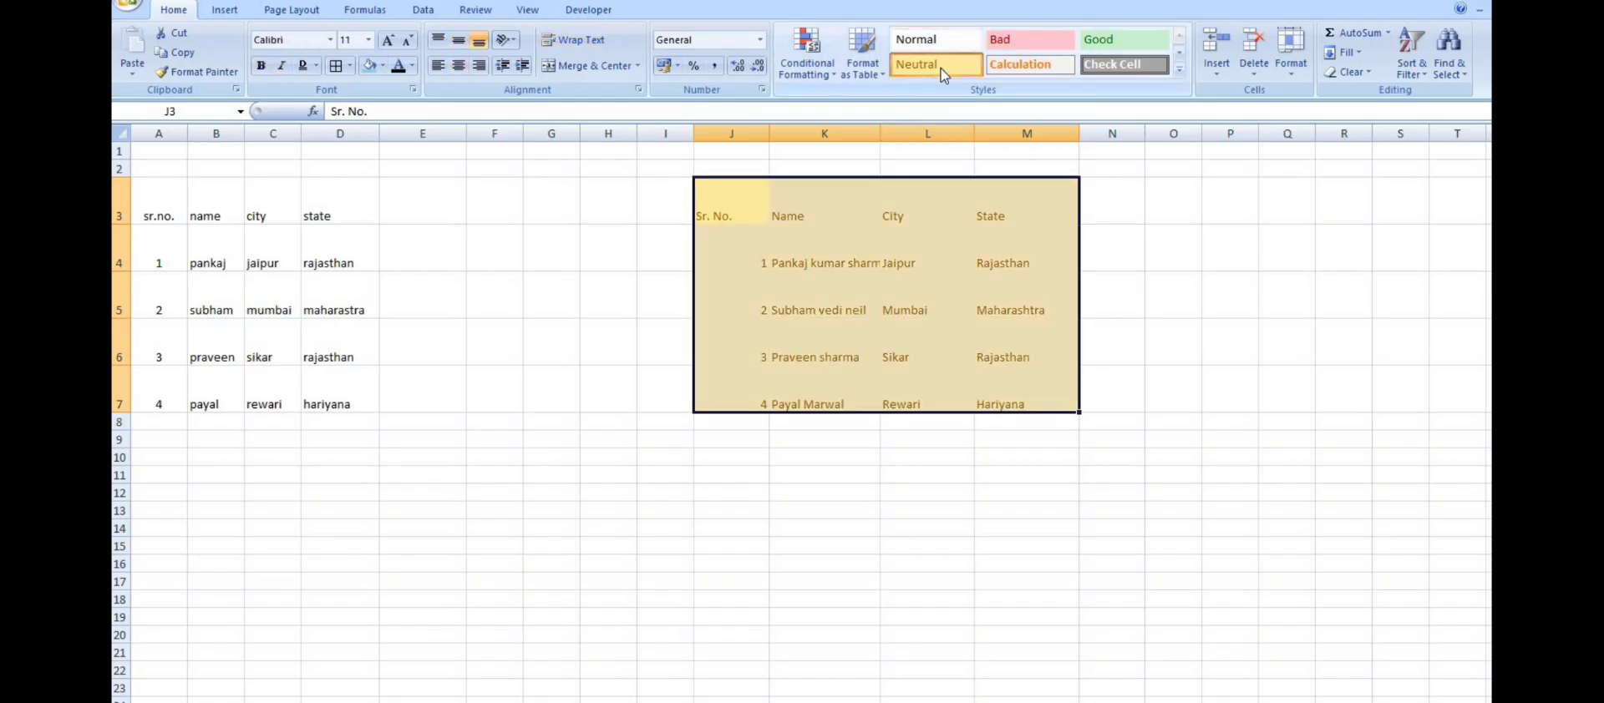
click(1018, 44)
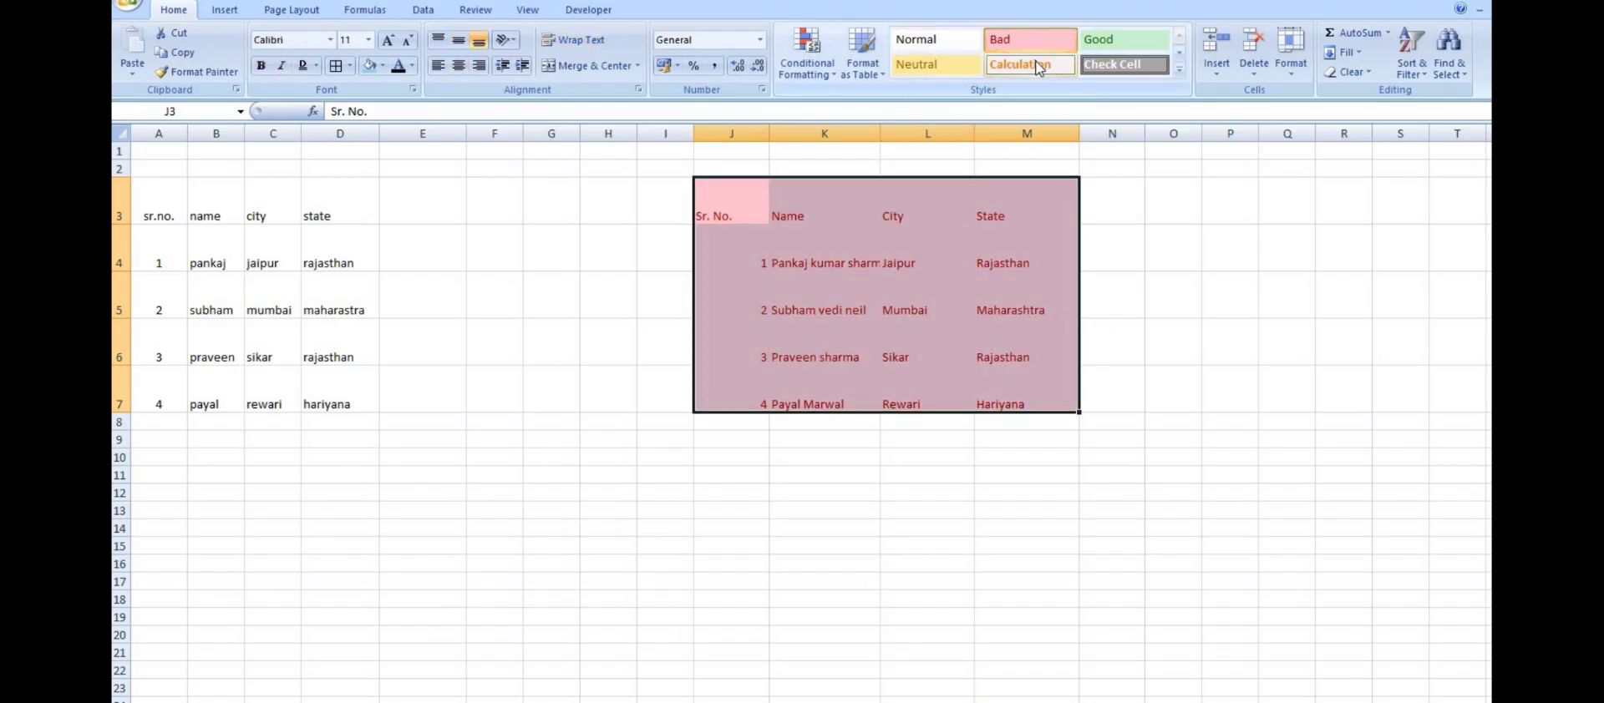
click(1036, 67)
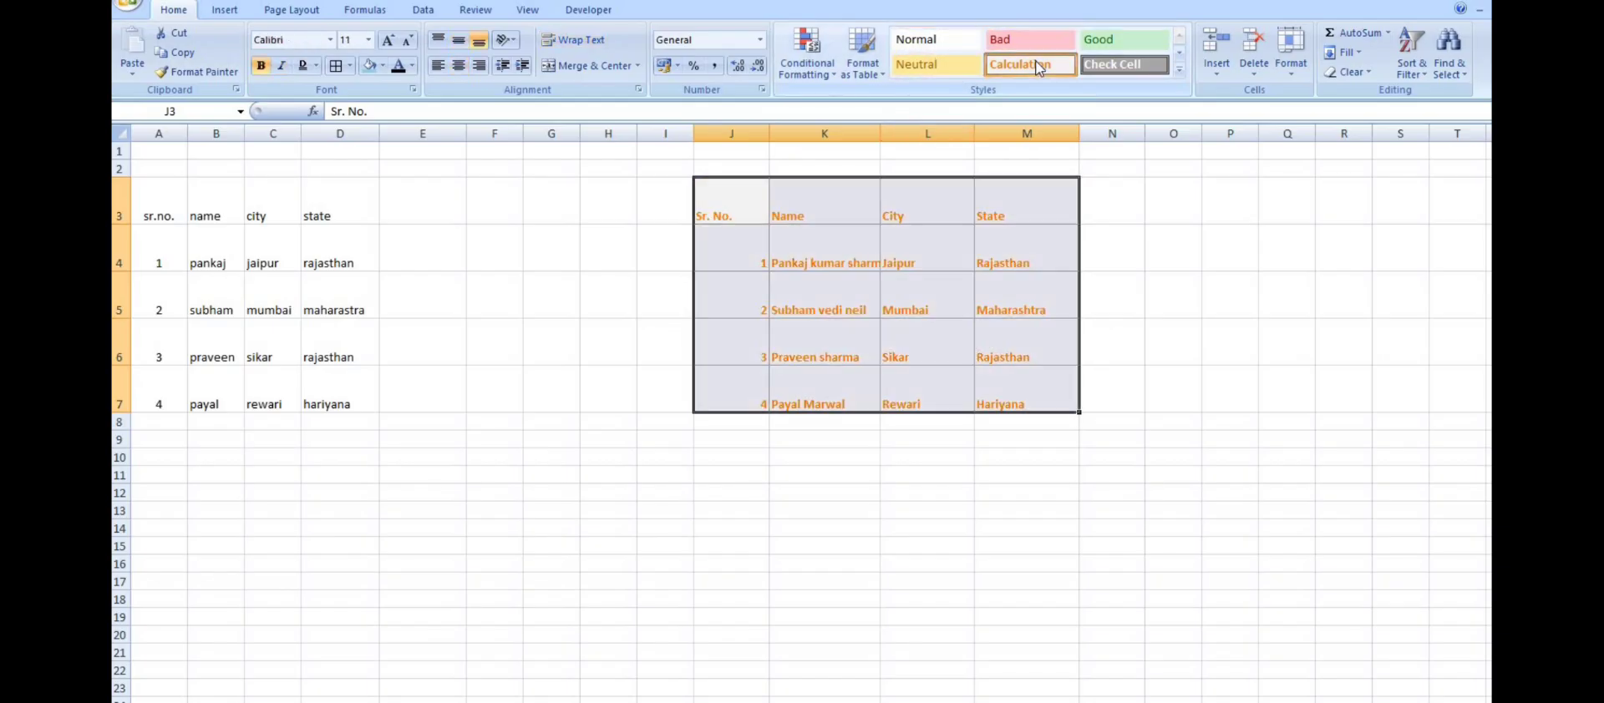
click(1123, 64)
click(1217, 385)
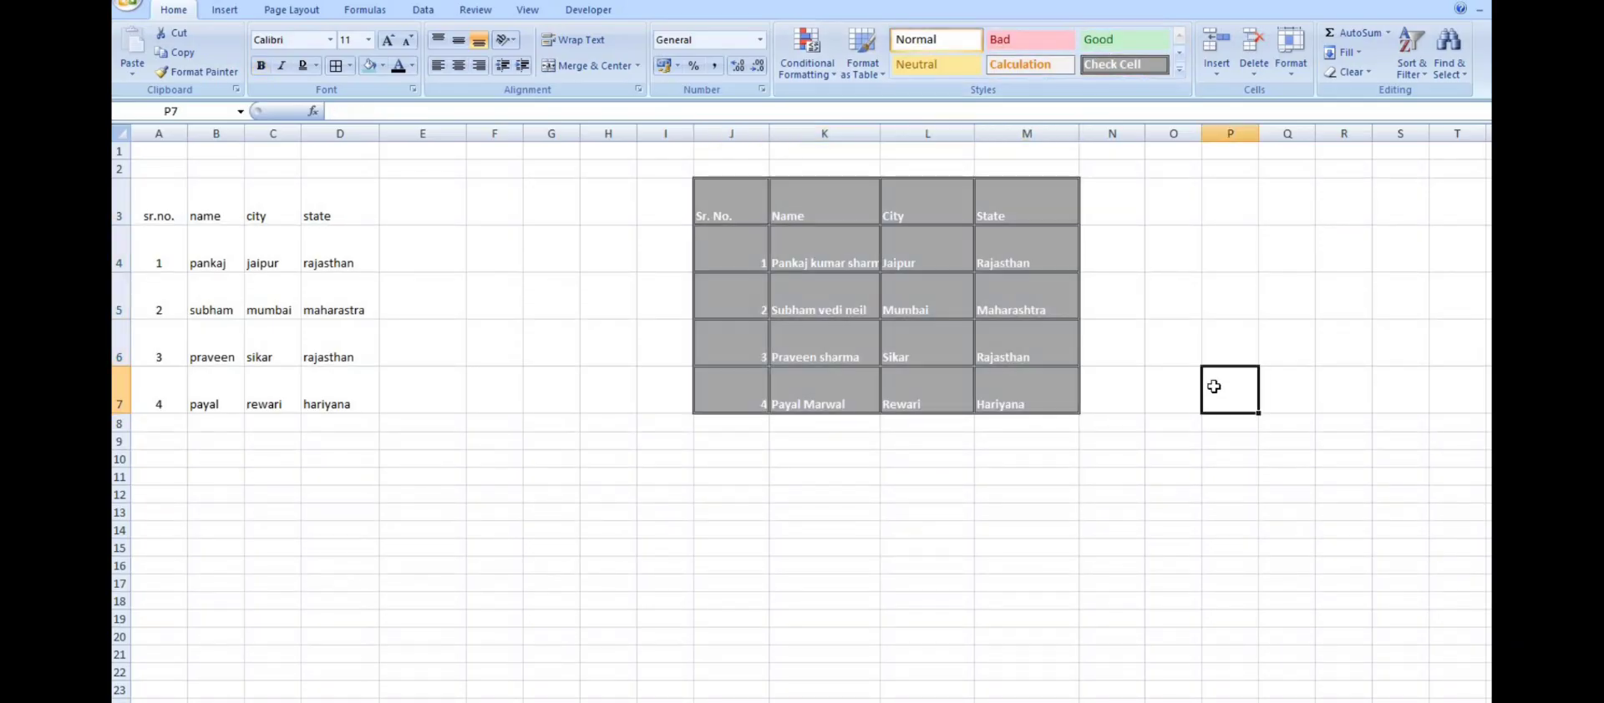
key(ctrl+z)
key(ctrl+z)
key(ctrl+z)
key(ctrl+z)
key(ctrl+z)
key(ctrl+z)
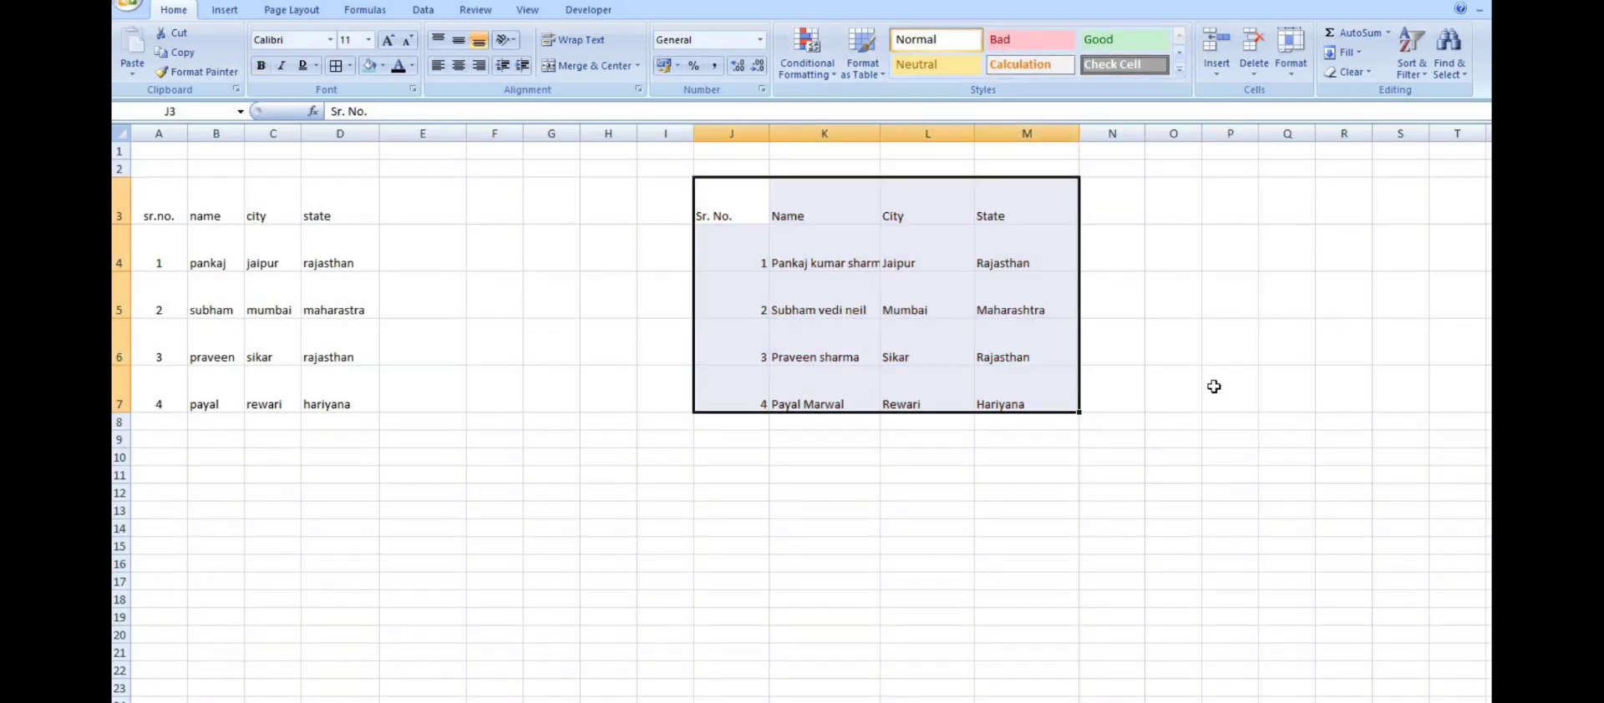
Insert blank cells at J3:M7 shifting the table right, then undo the insertion
click(1224, 80)
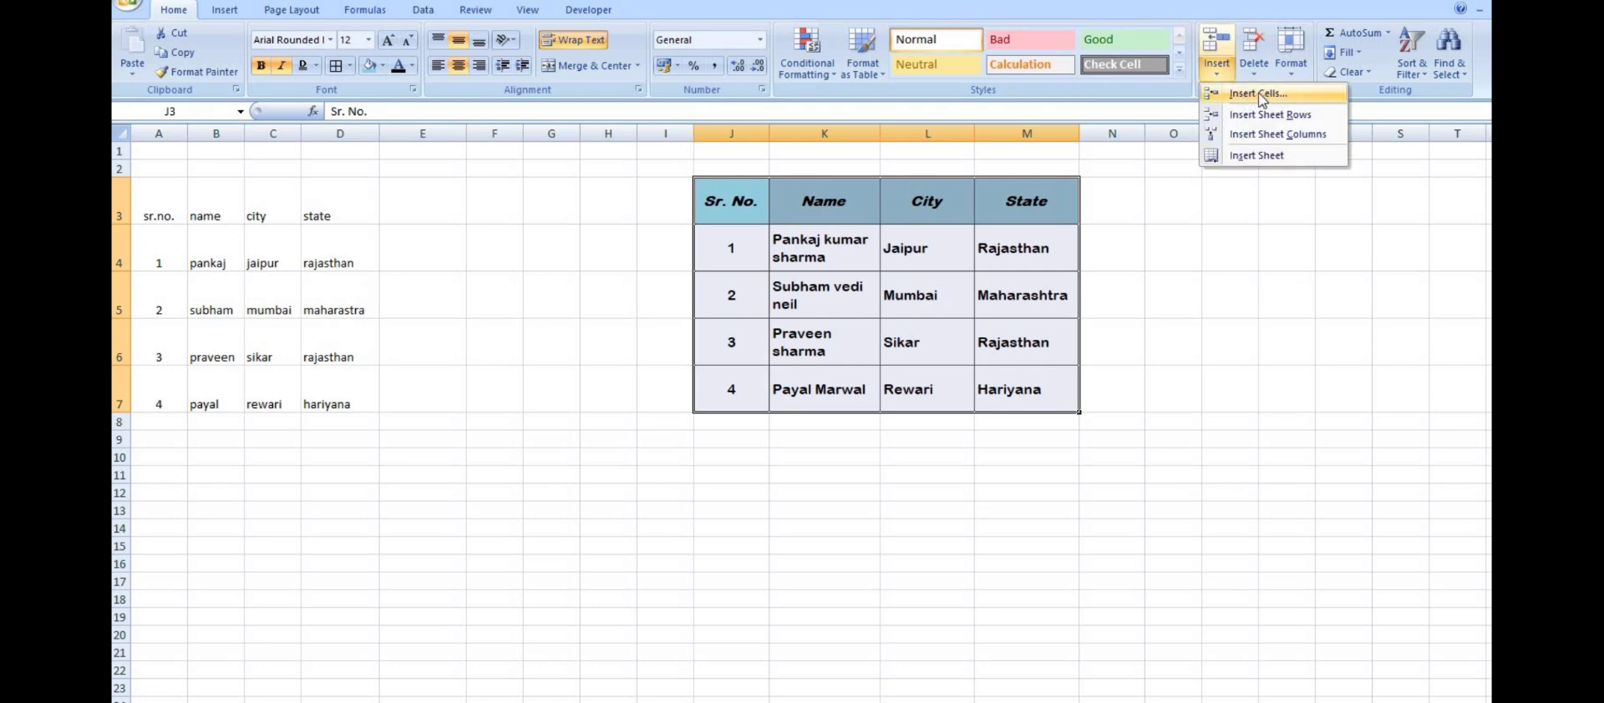
click(1261, 95)
click(1025, 362)
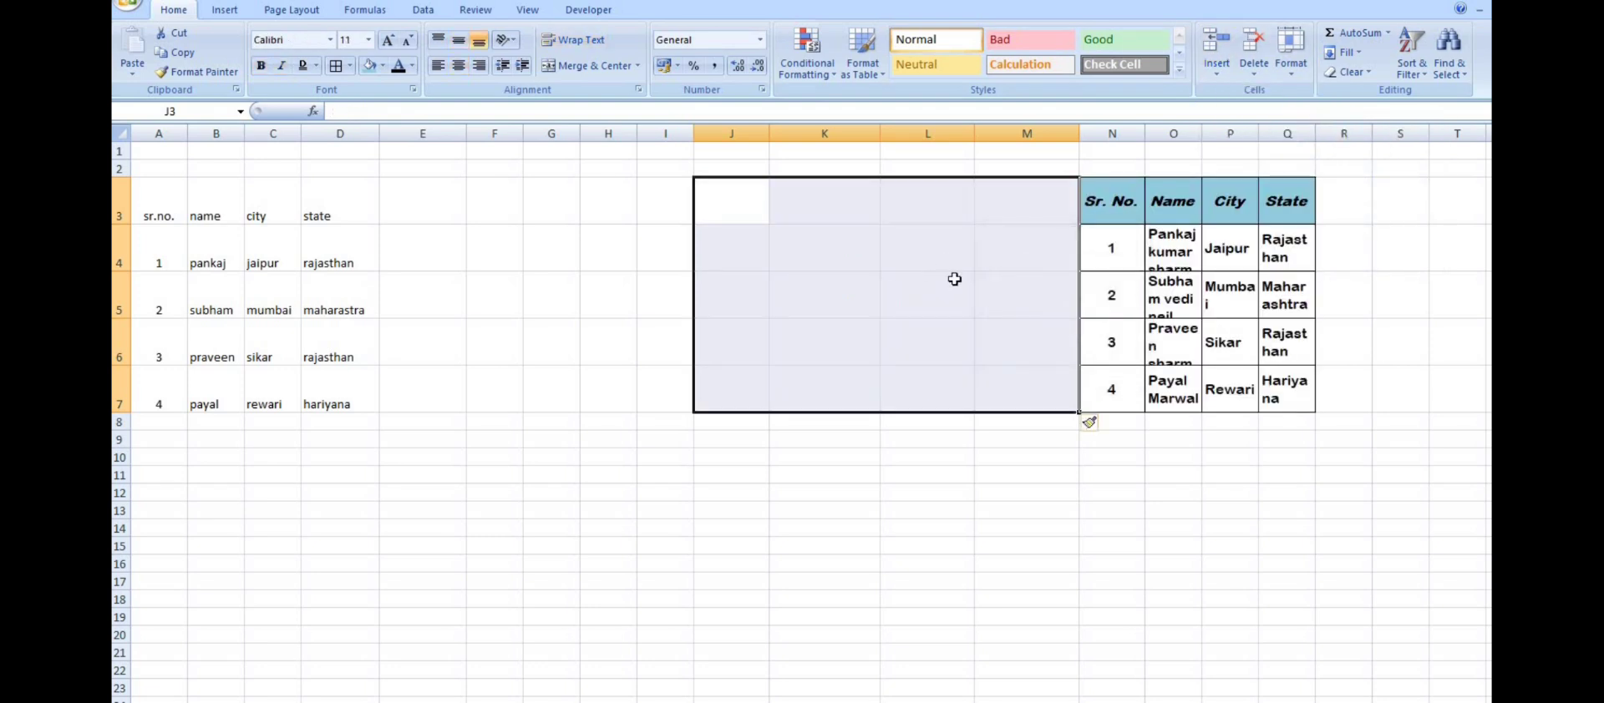
key(ctrl+z)
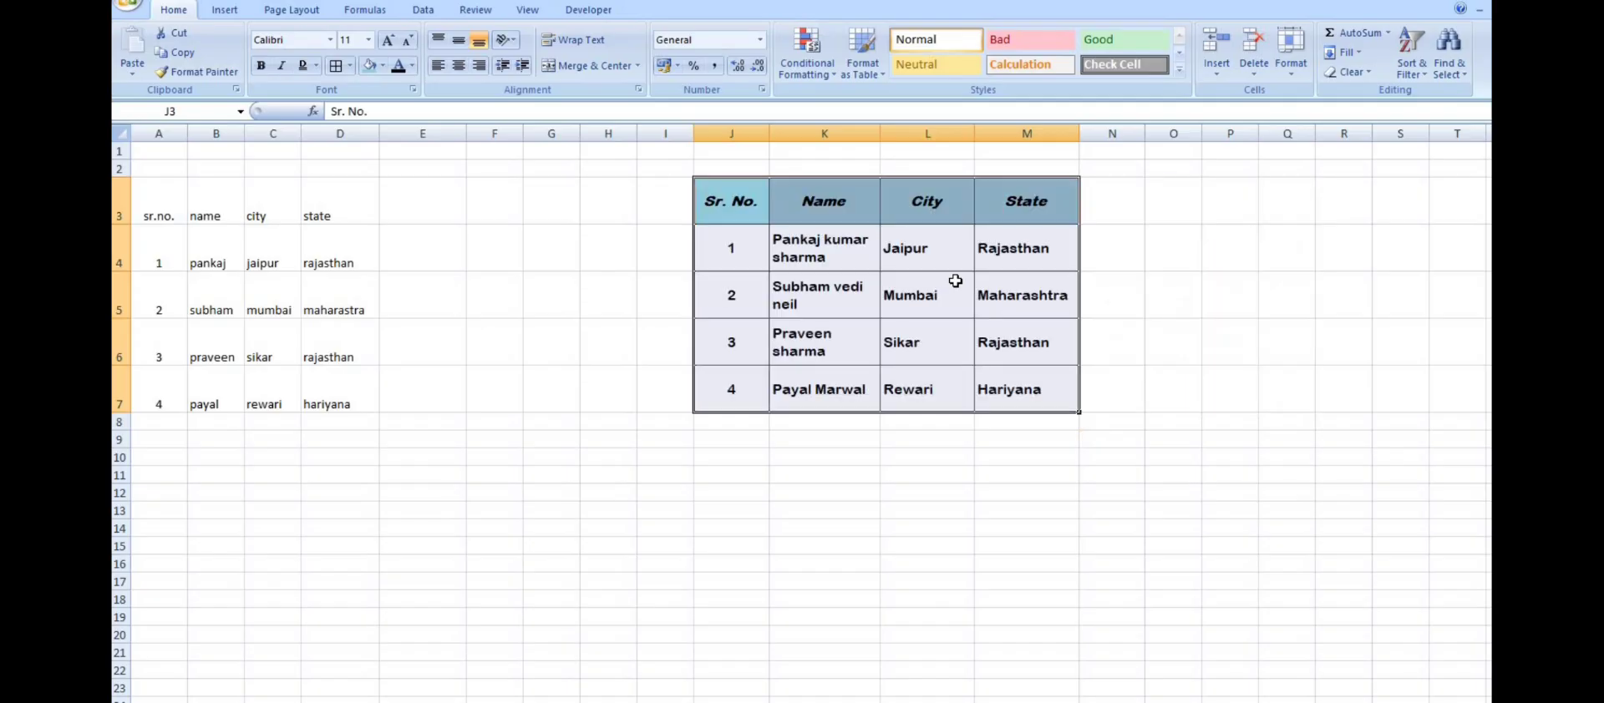
Delete the table cells J3:M7, shifting neighbouring cells left
click(1253, 81)
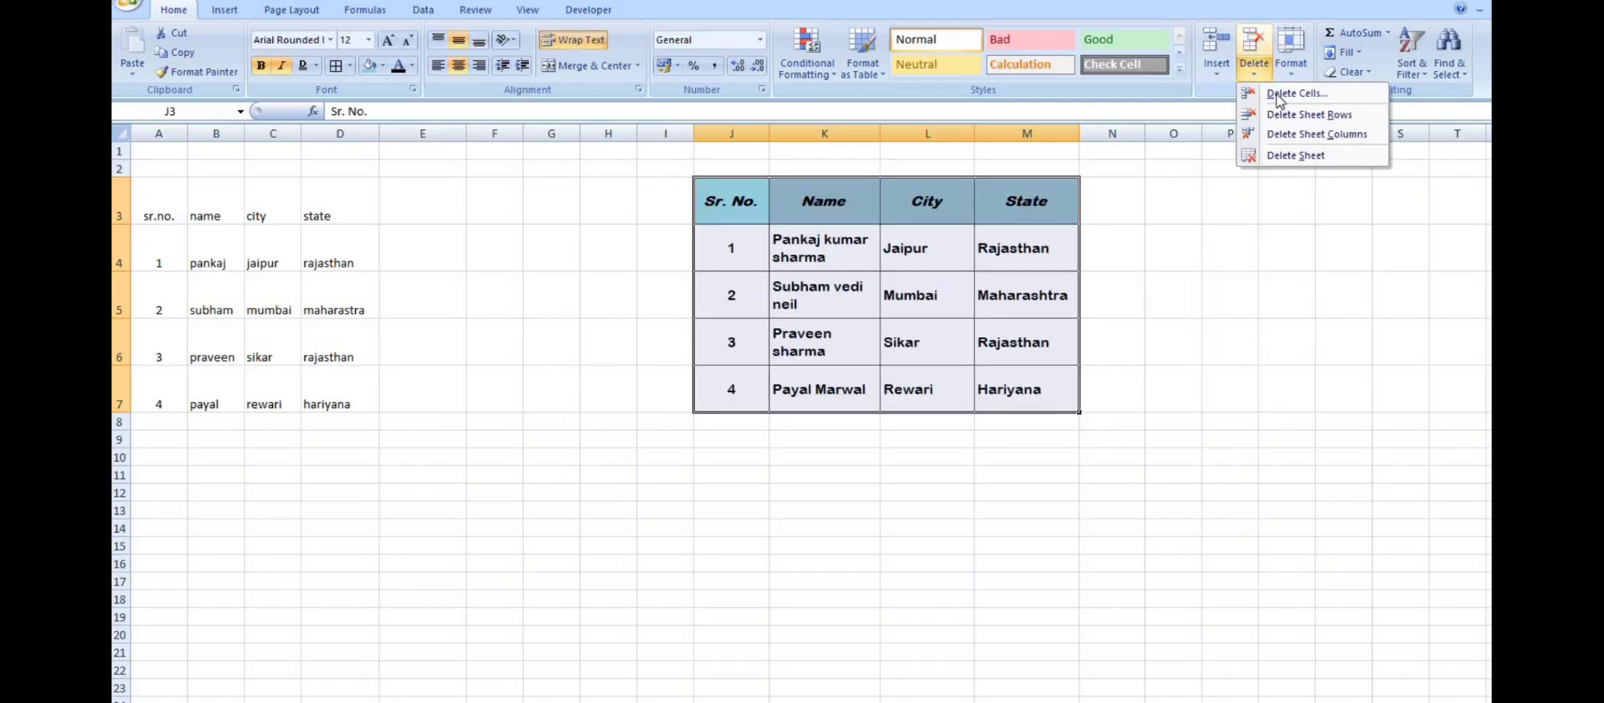
click(1263, 95)
click(1025, 362)
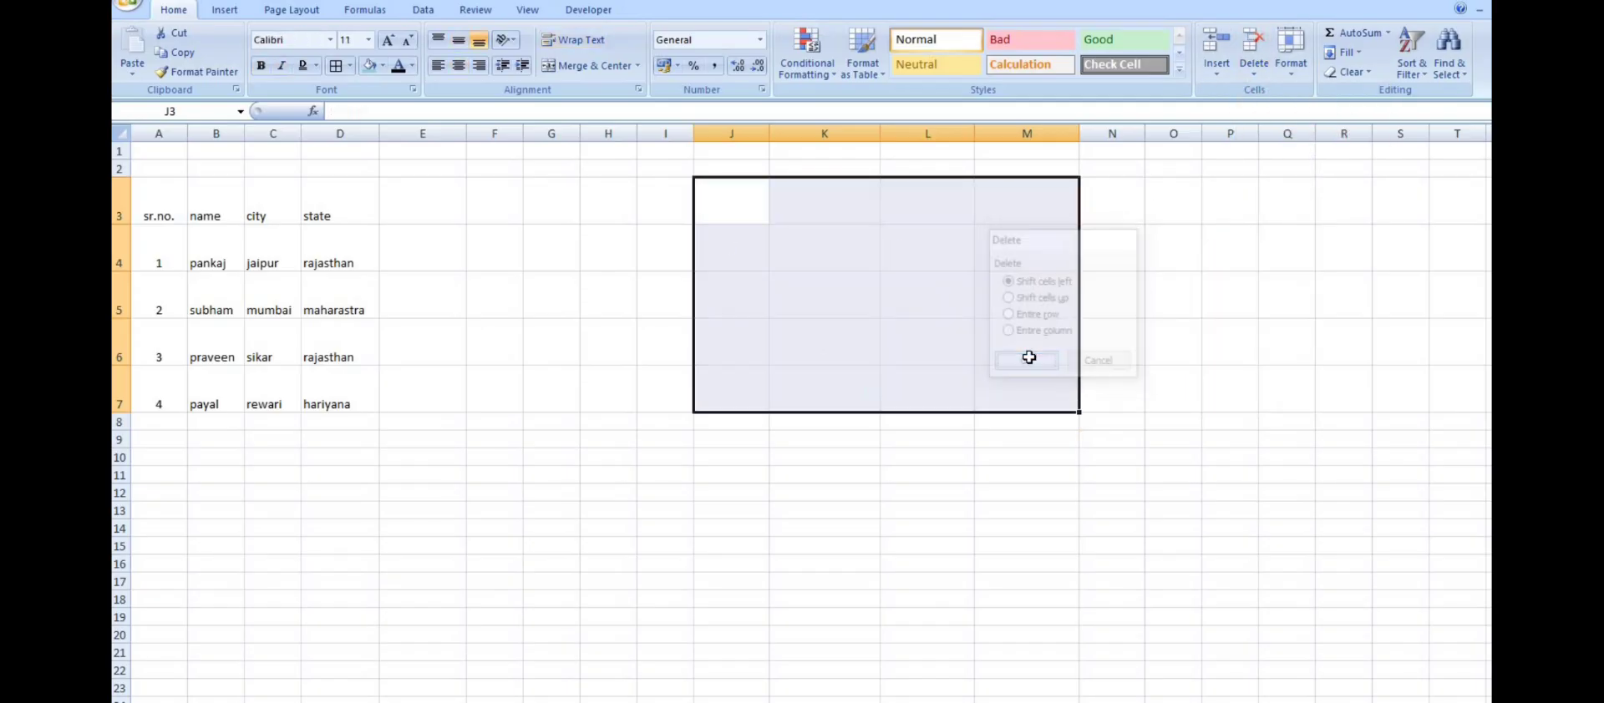
Undo the deletion, confirm a 39.75 row height, and reselect J3:M7
key(ctrl+z)
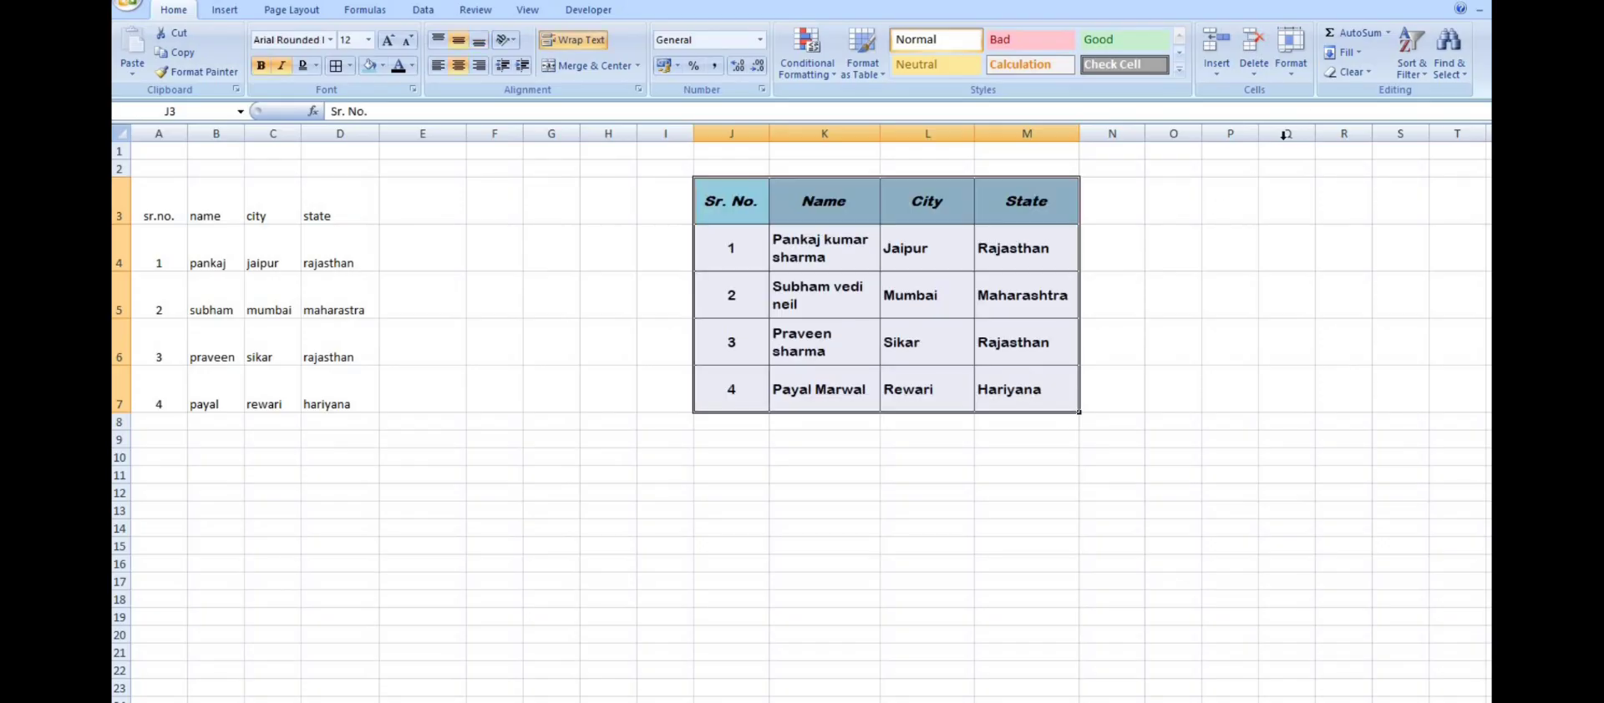
click(1291, 67)
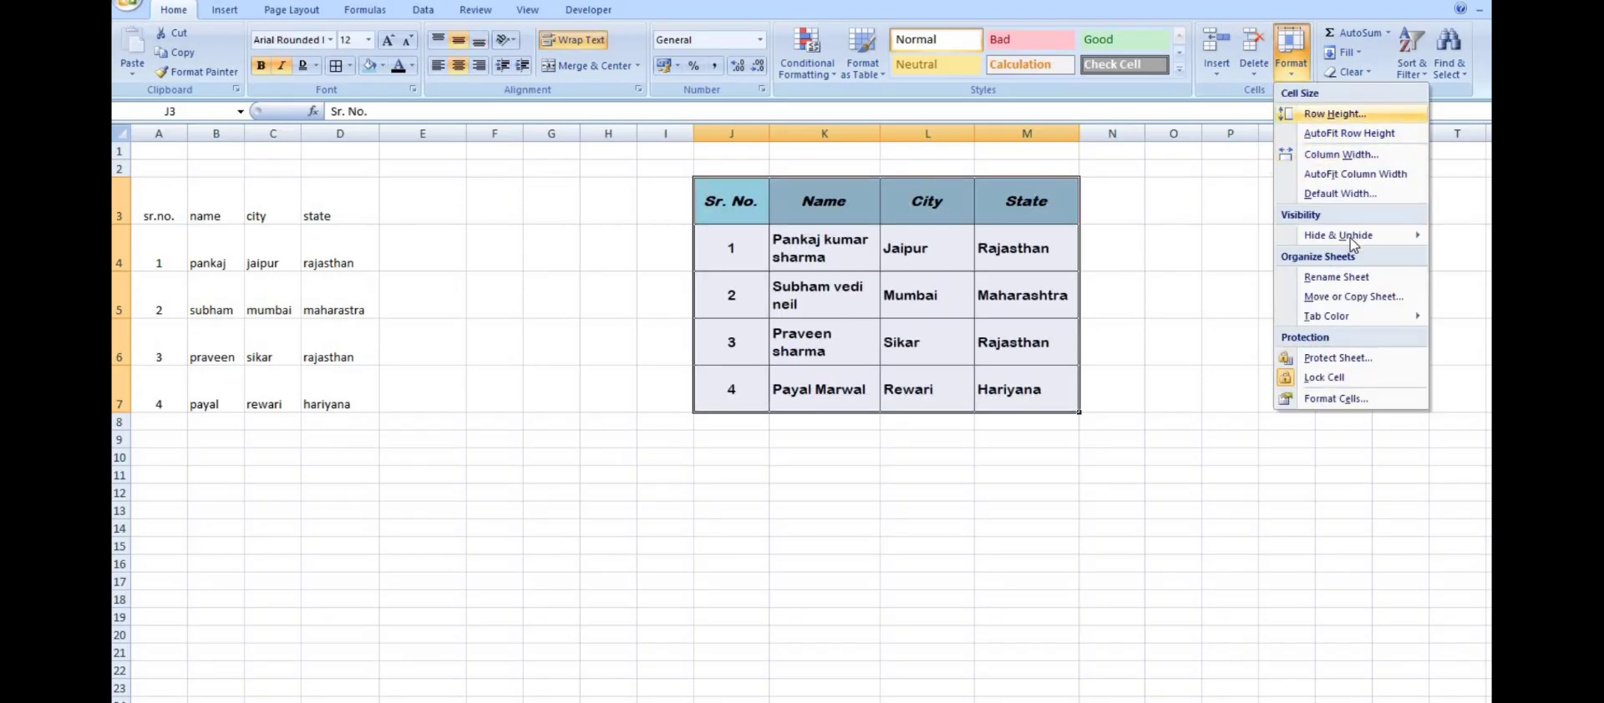
click(1334, 113)
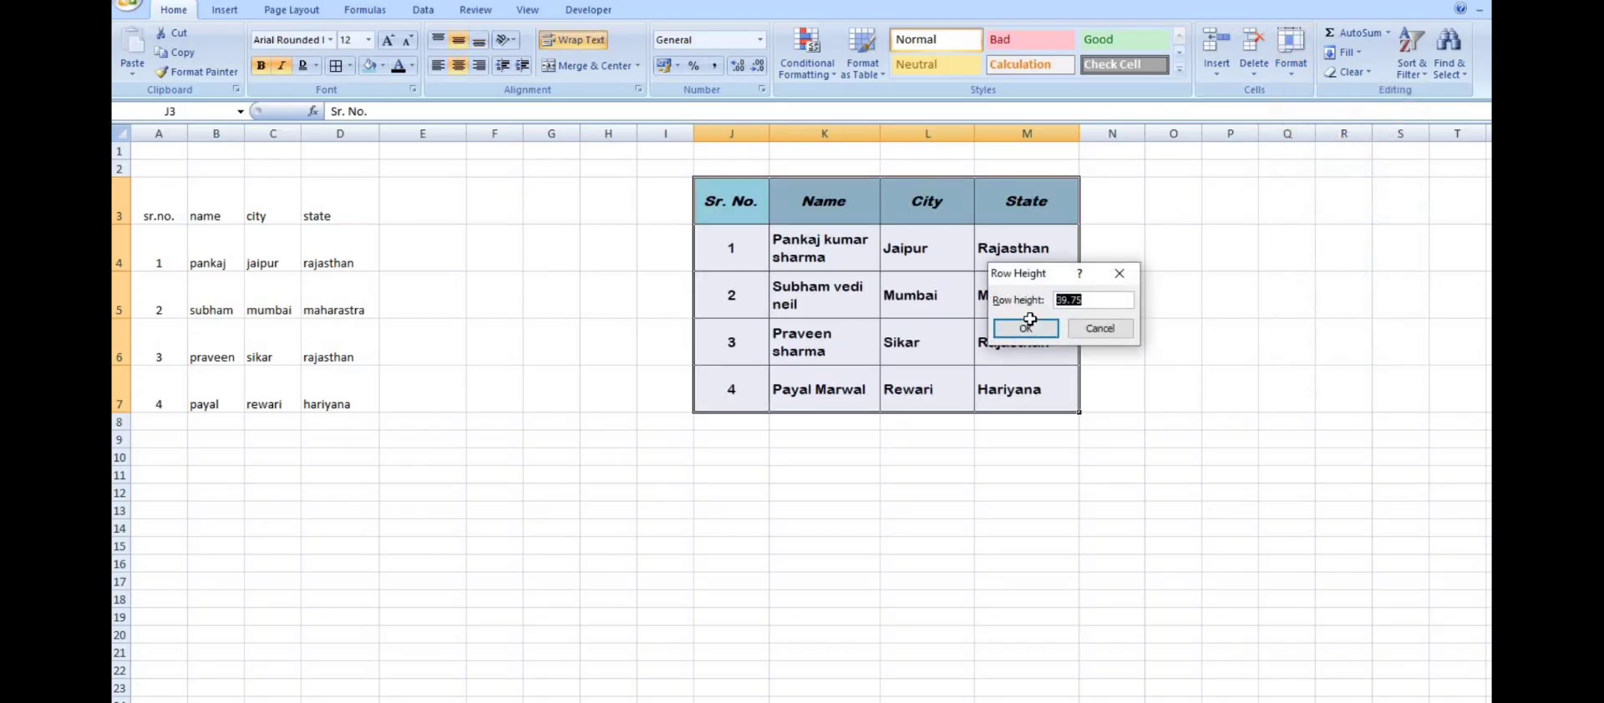
click(1027, 327)
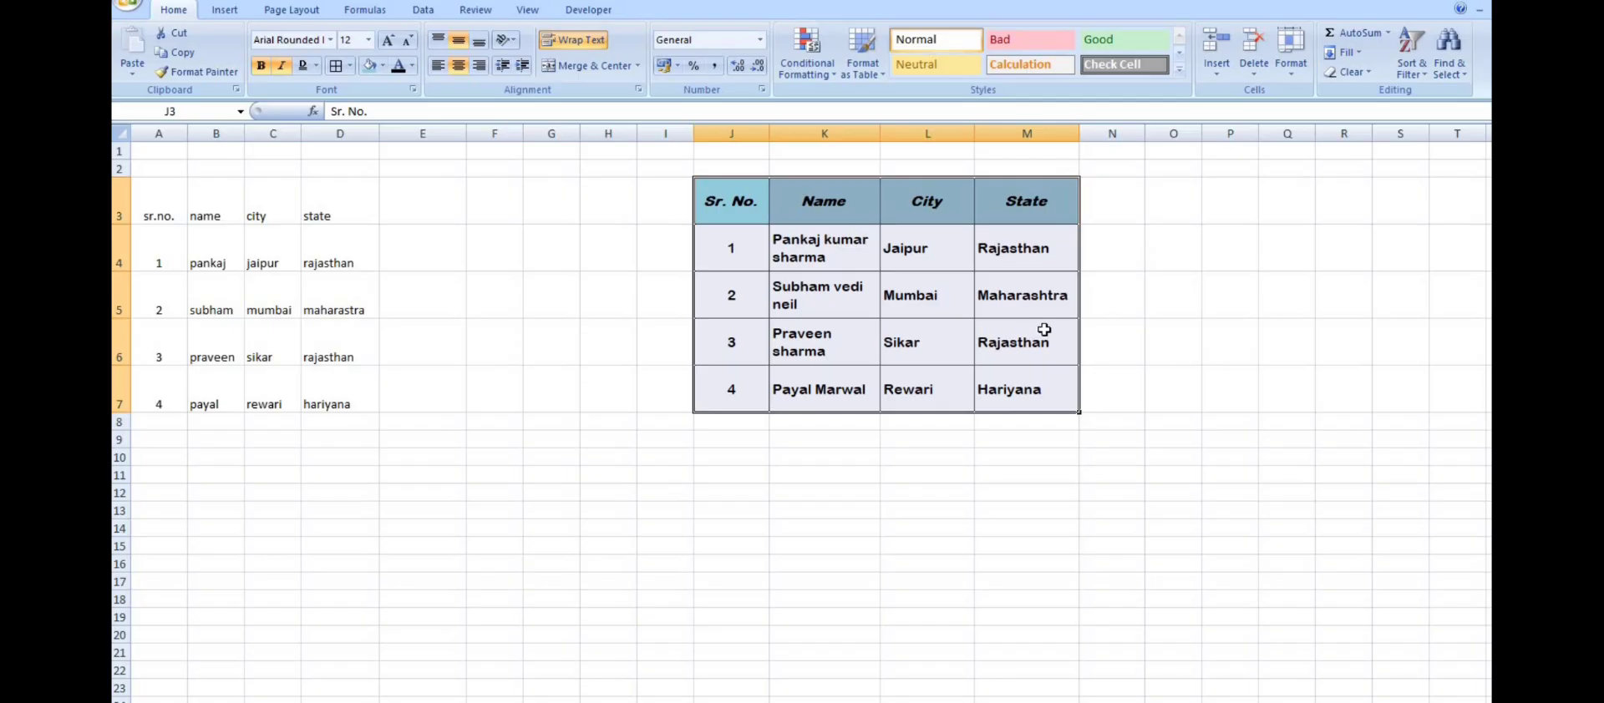
click(1173, 341)
drag(727, 200, 1044, 399)
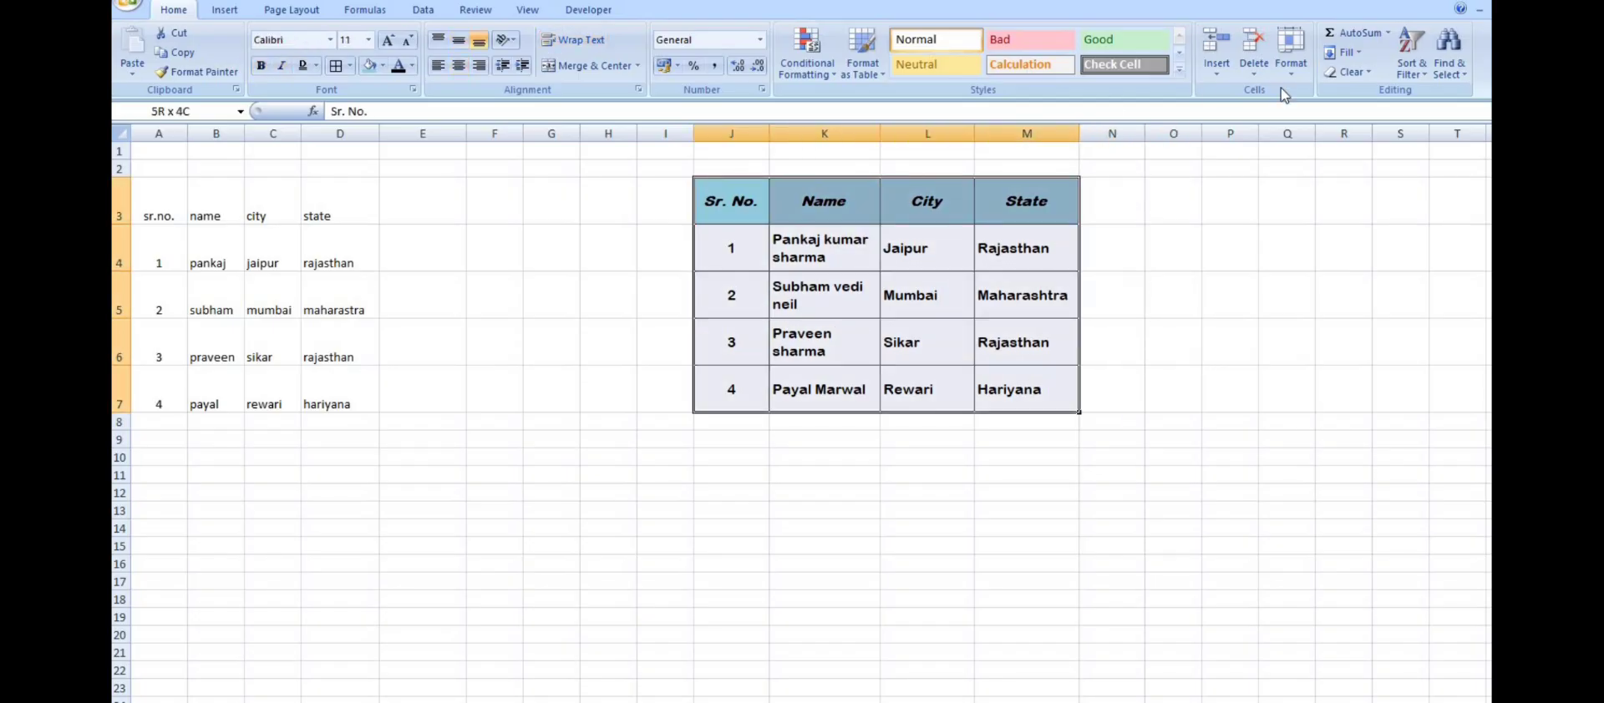
Enter 20, 25, 58, 69 and 36 down cells J11:J15
click(1387, 32)
click(841, 466)
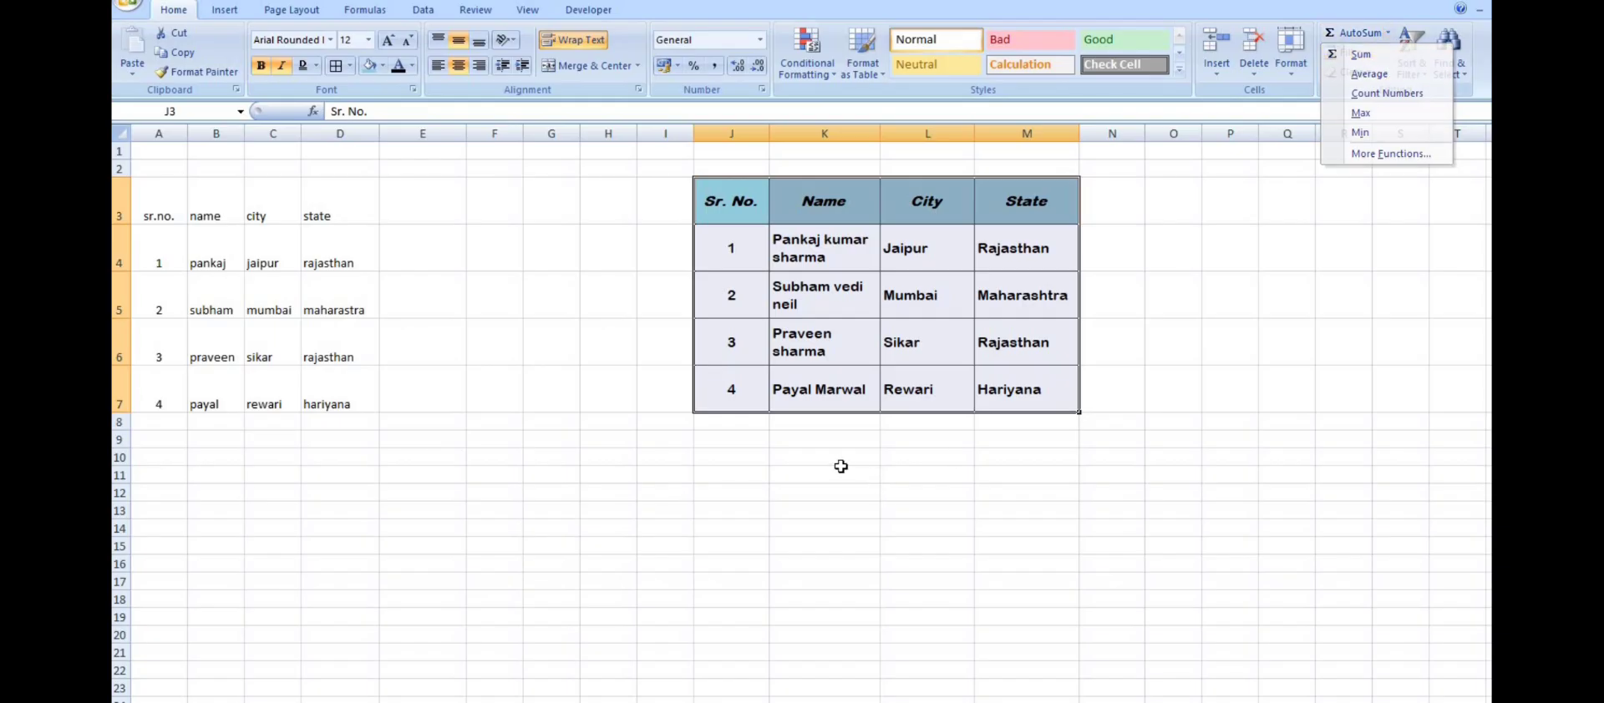
click(773, 506)
click(745, 470)
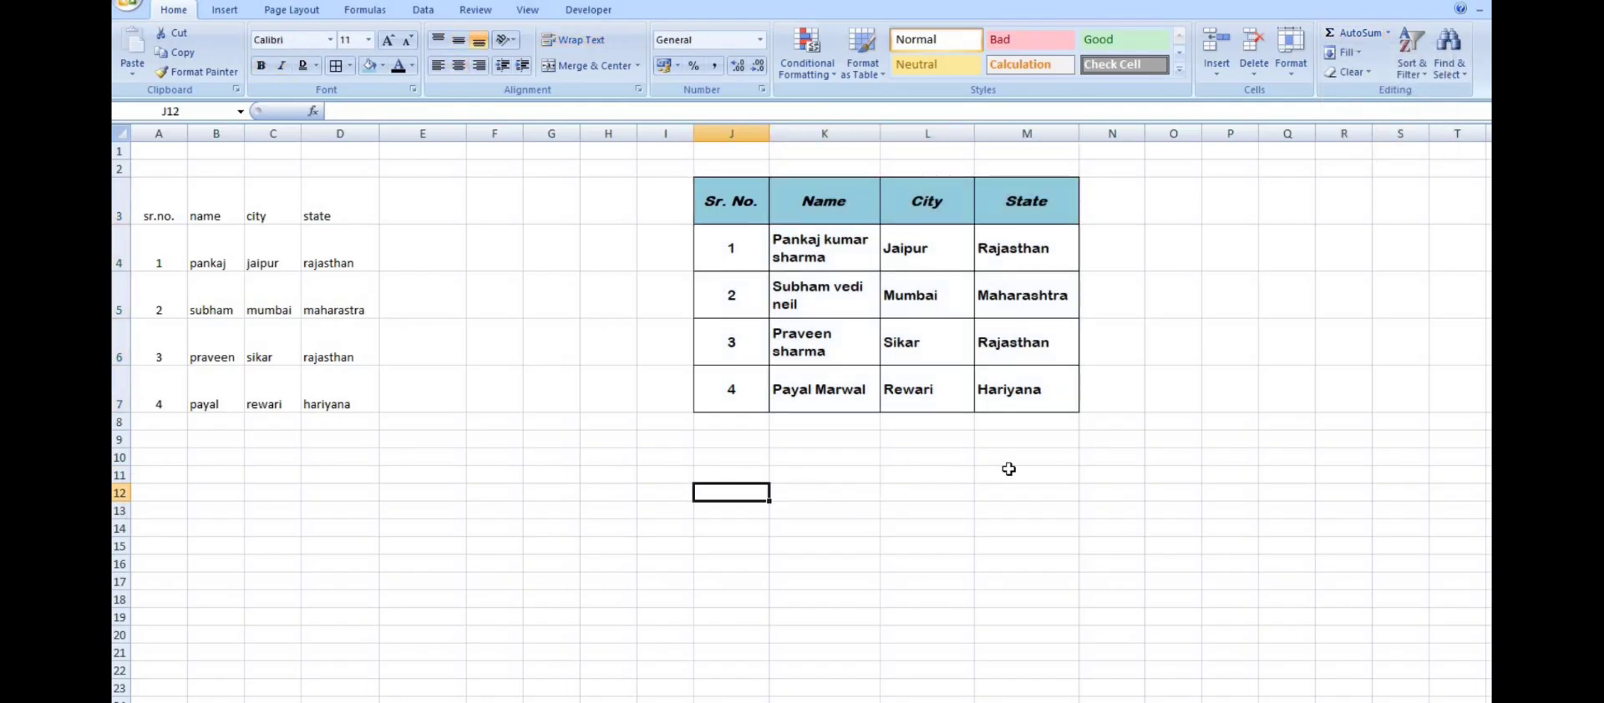
text(20)
key(Return)
text(25)
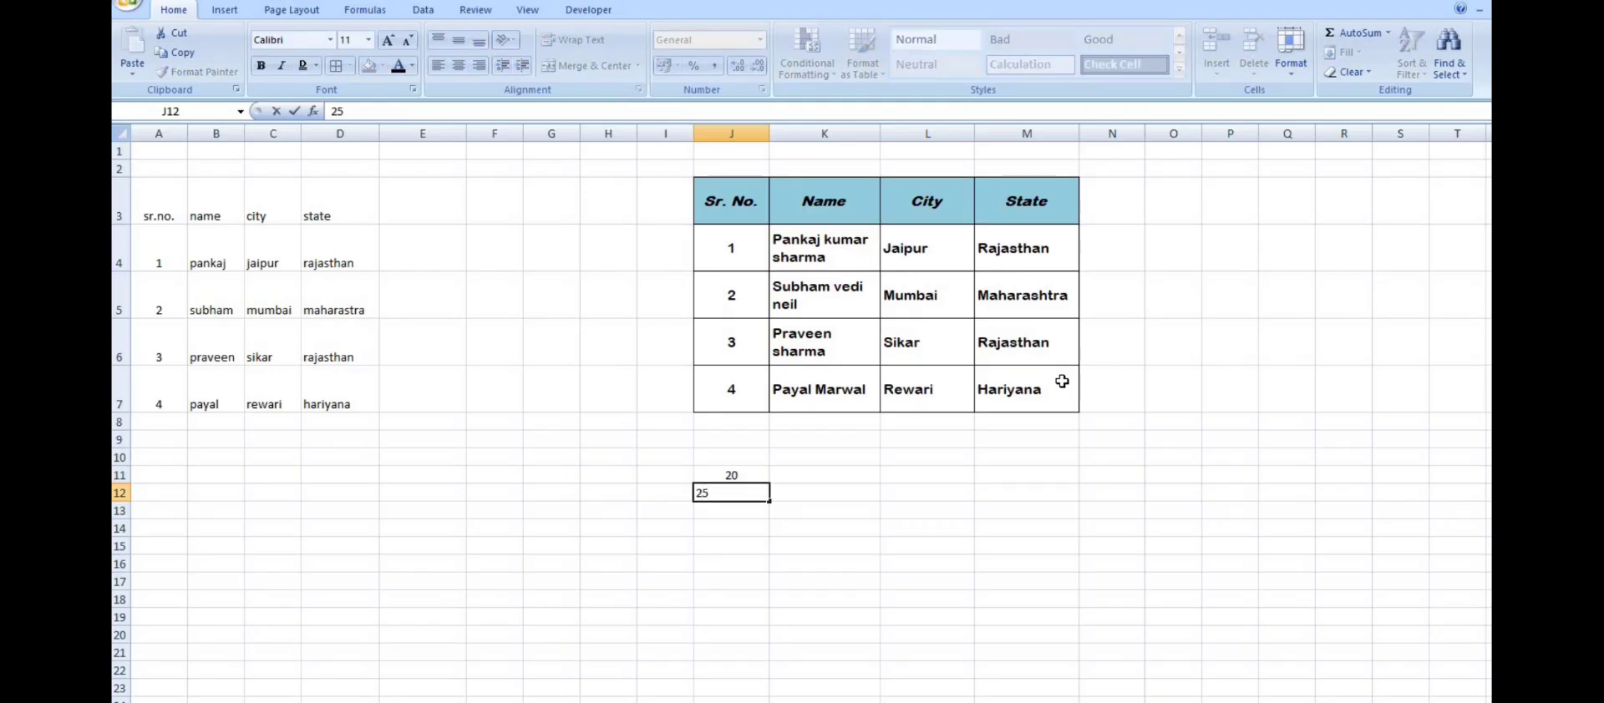
key(Return)
text(58)
key(Return)
text(69)
key(Return)
text(36)
key(Return)
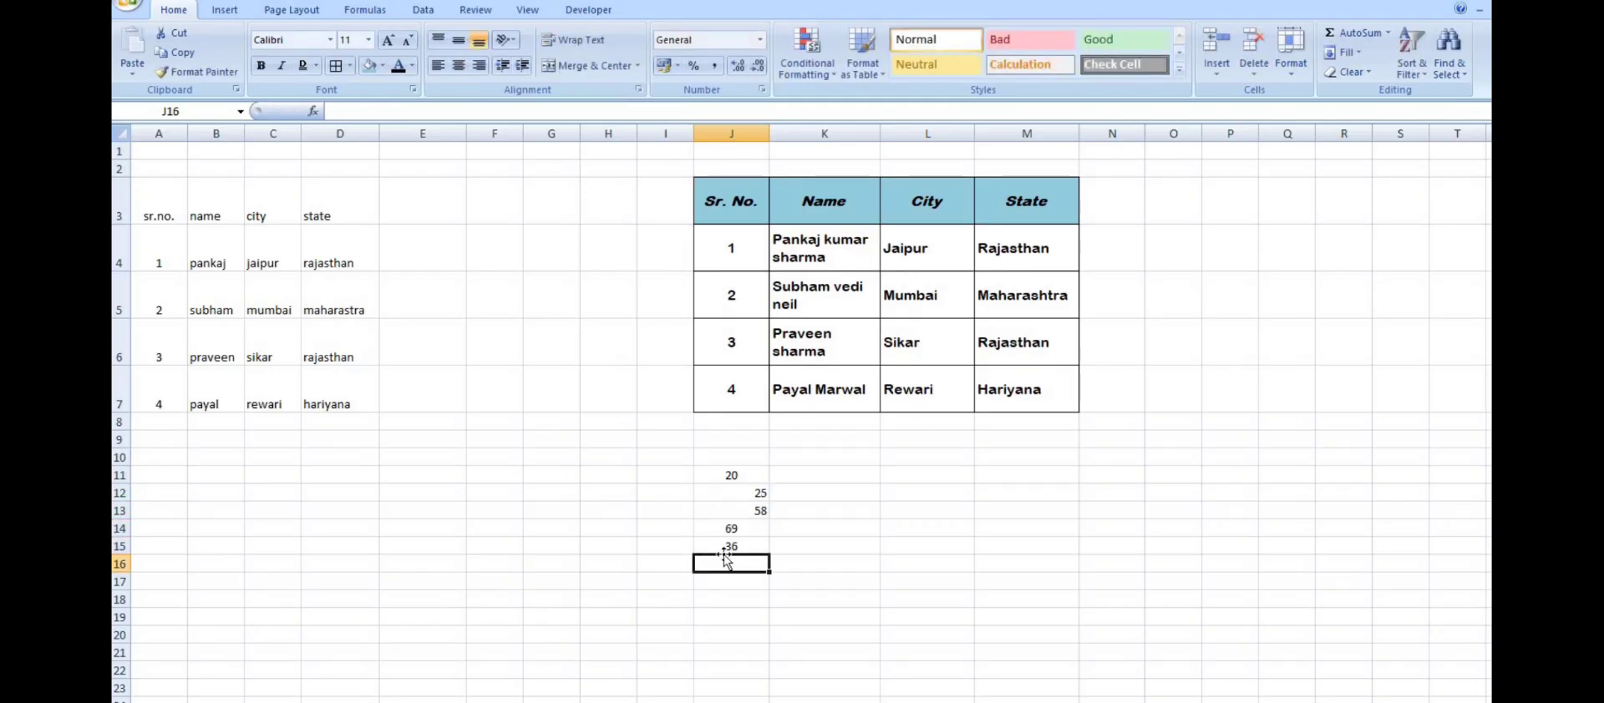
Centre-align the numbers in J11:J15
drag(755, 475, 753, 547)
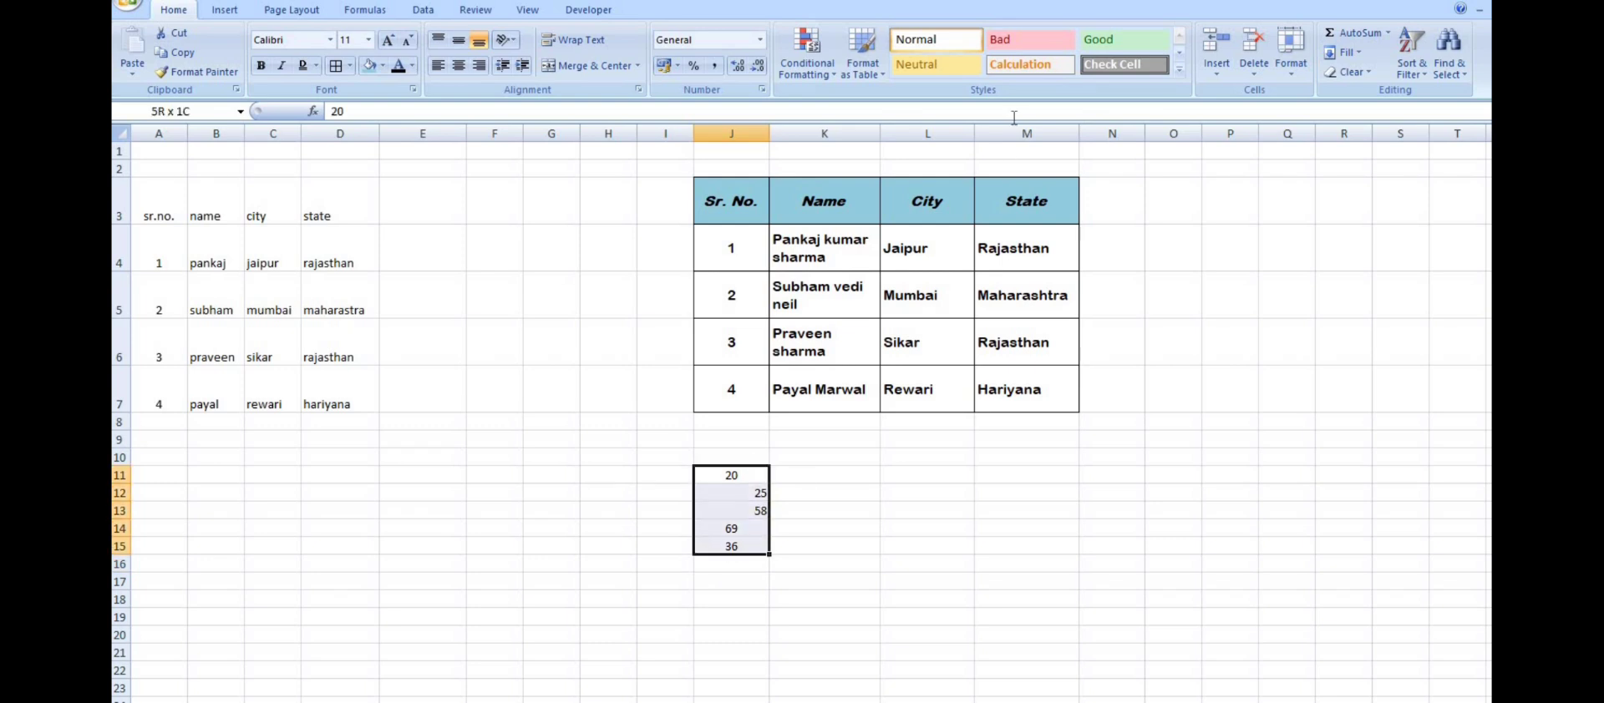
click(479, 65)
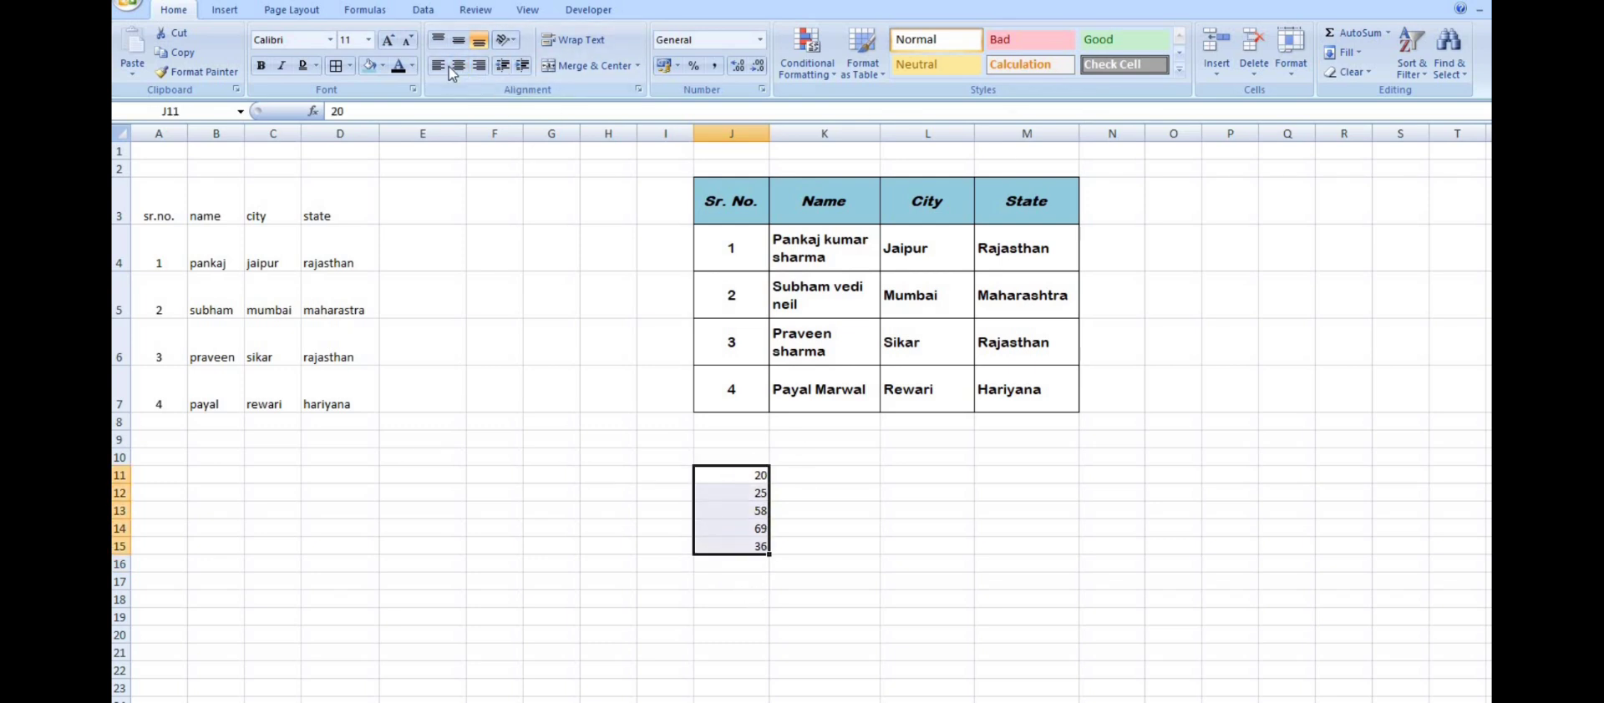
click(455, 68)
click(737, 599)
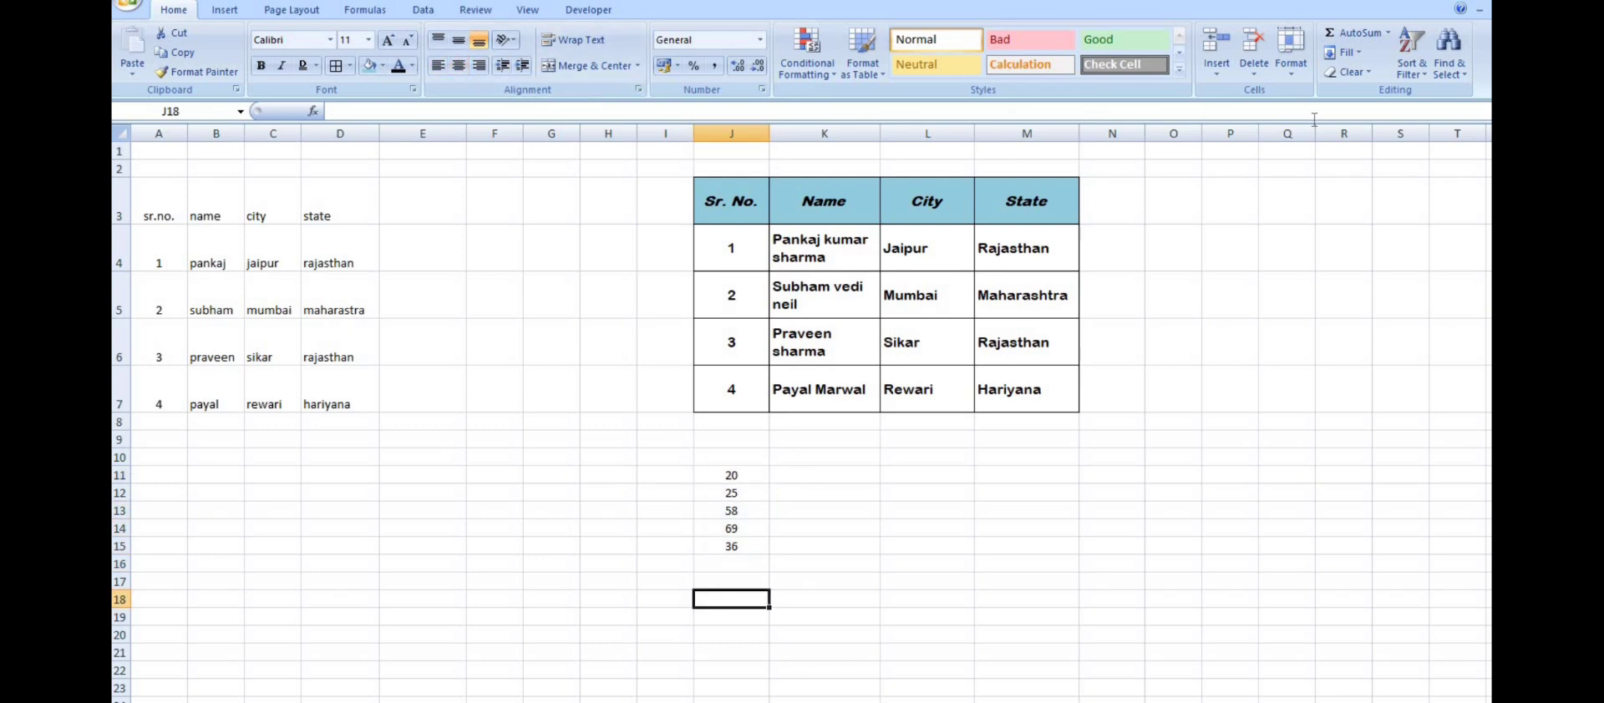
drag(735, 475, 754, 550)
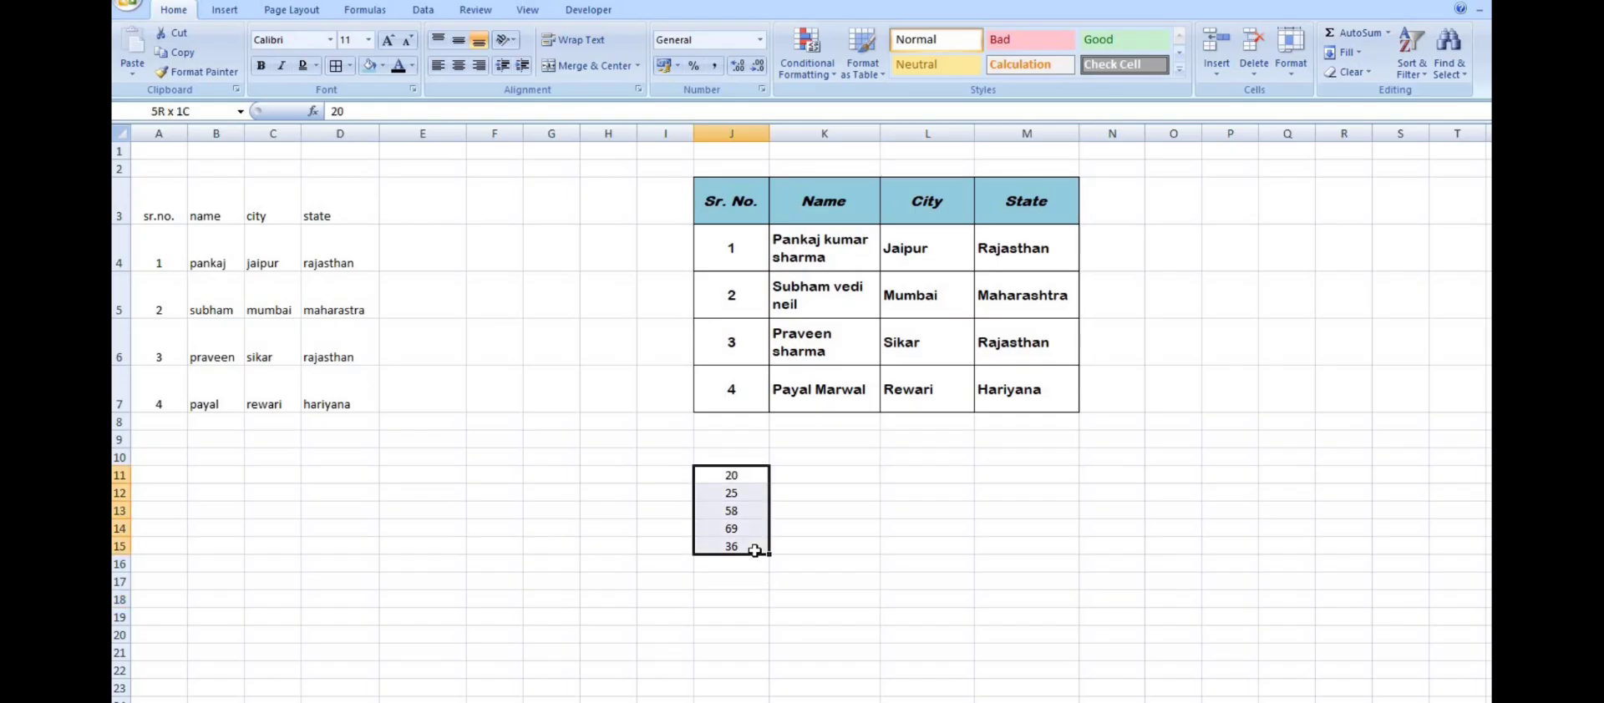
click(1388, 33)
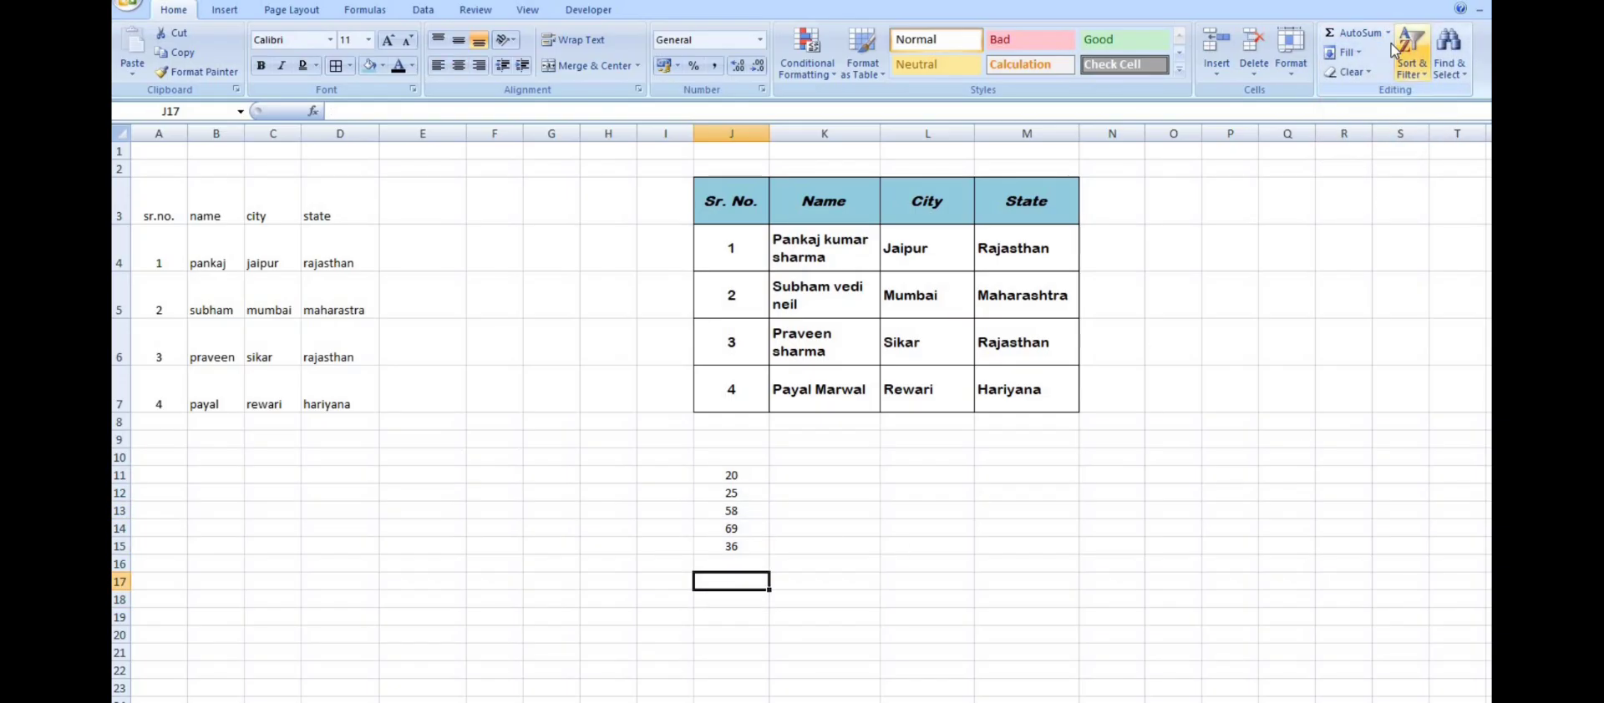
click(1388, 33)
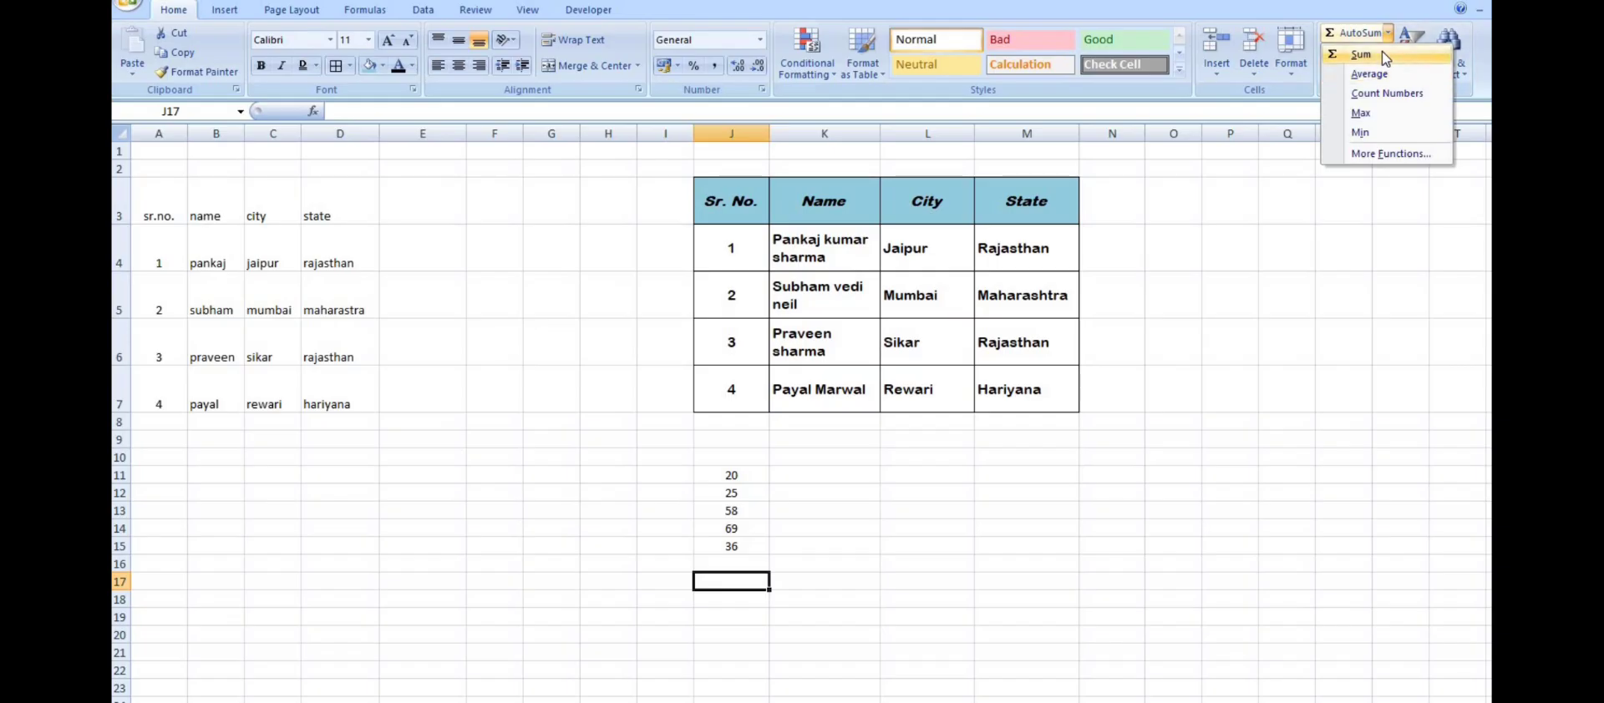
click(1383, 55)
key(Return)
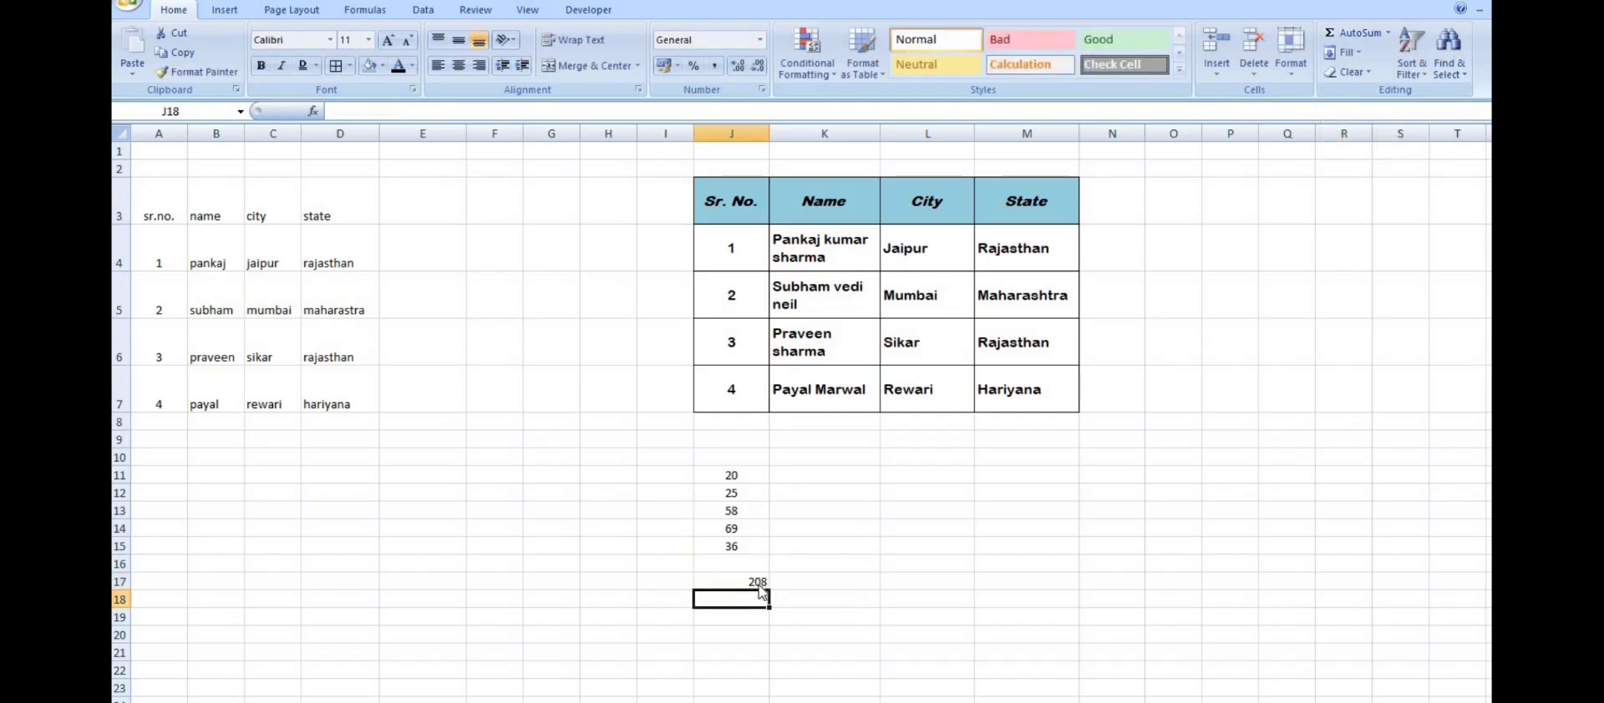
double_click(760, 578)
click(919, 579)
key(Escape)
key(Delete)
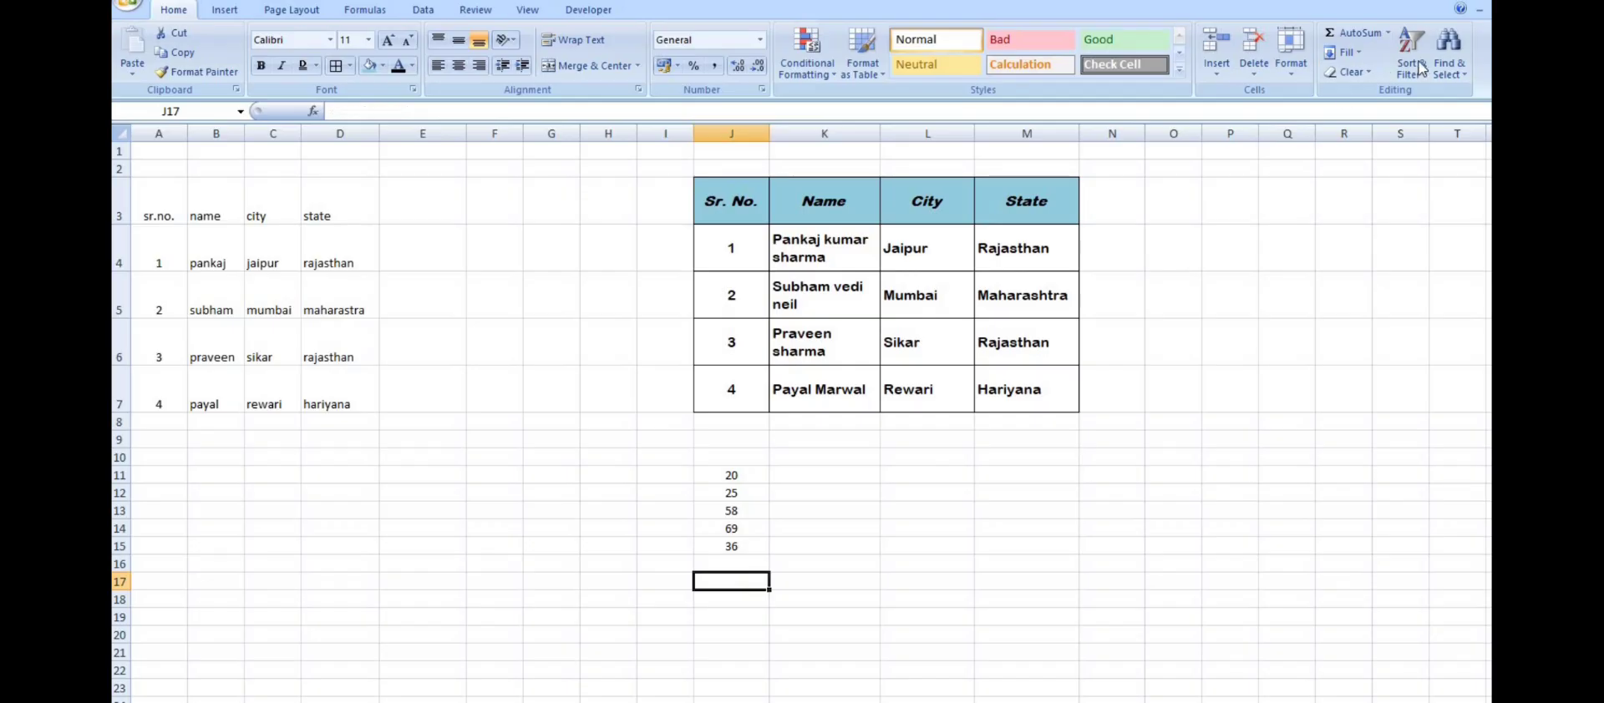
click(1388, 33)
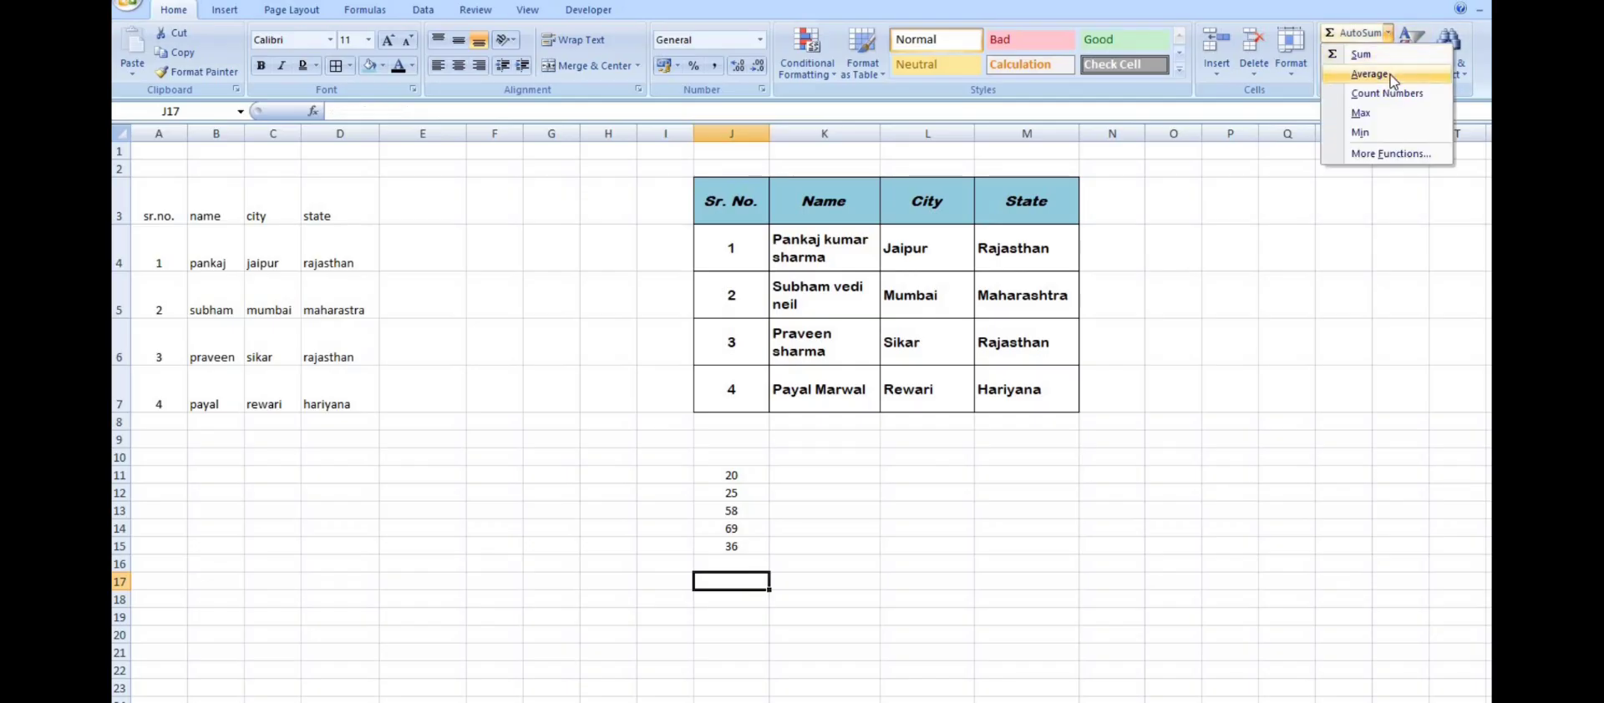
click(1392, 79)
key(Return)
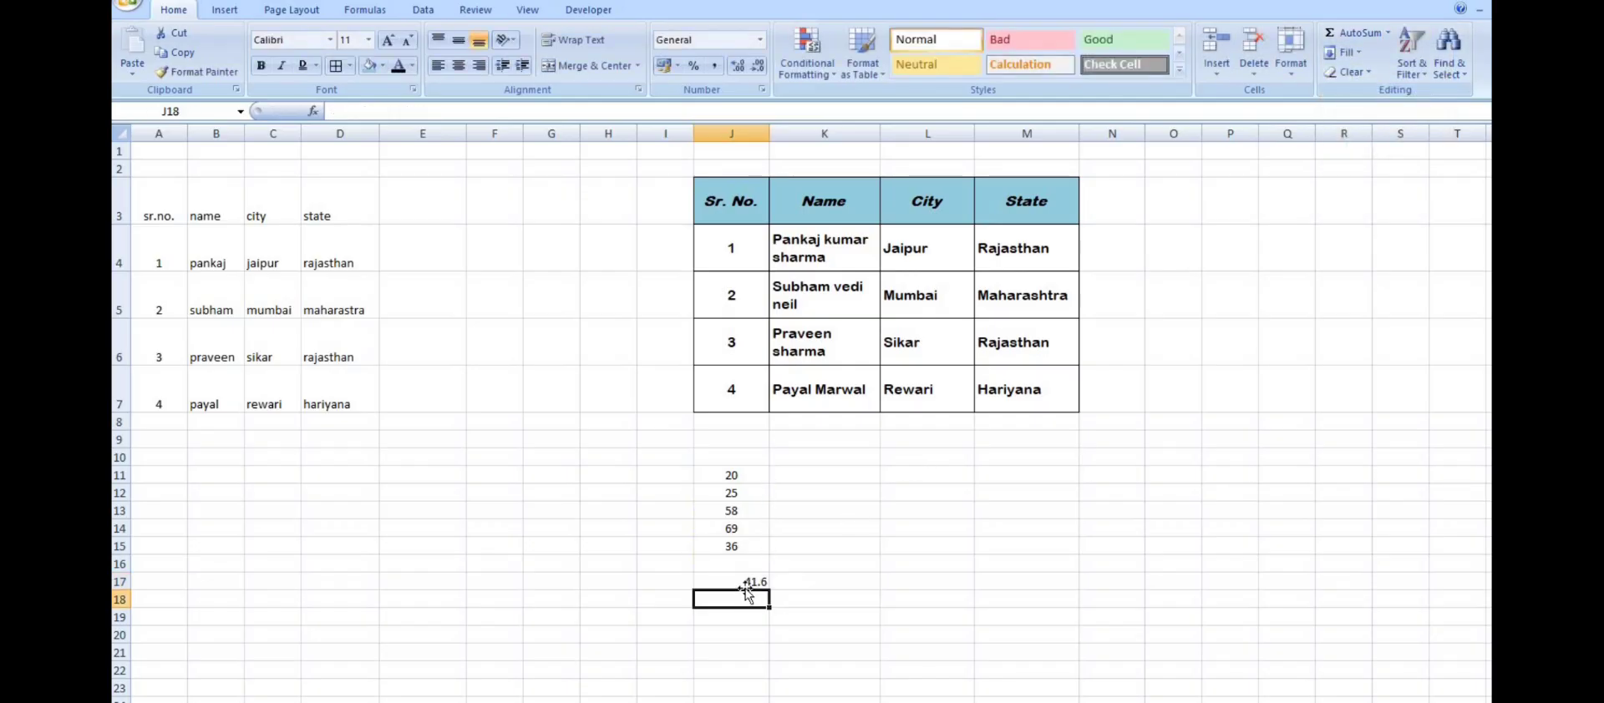
key(Up)
key(Delete)
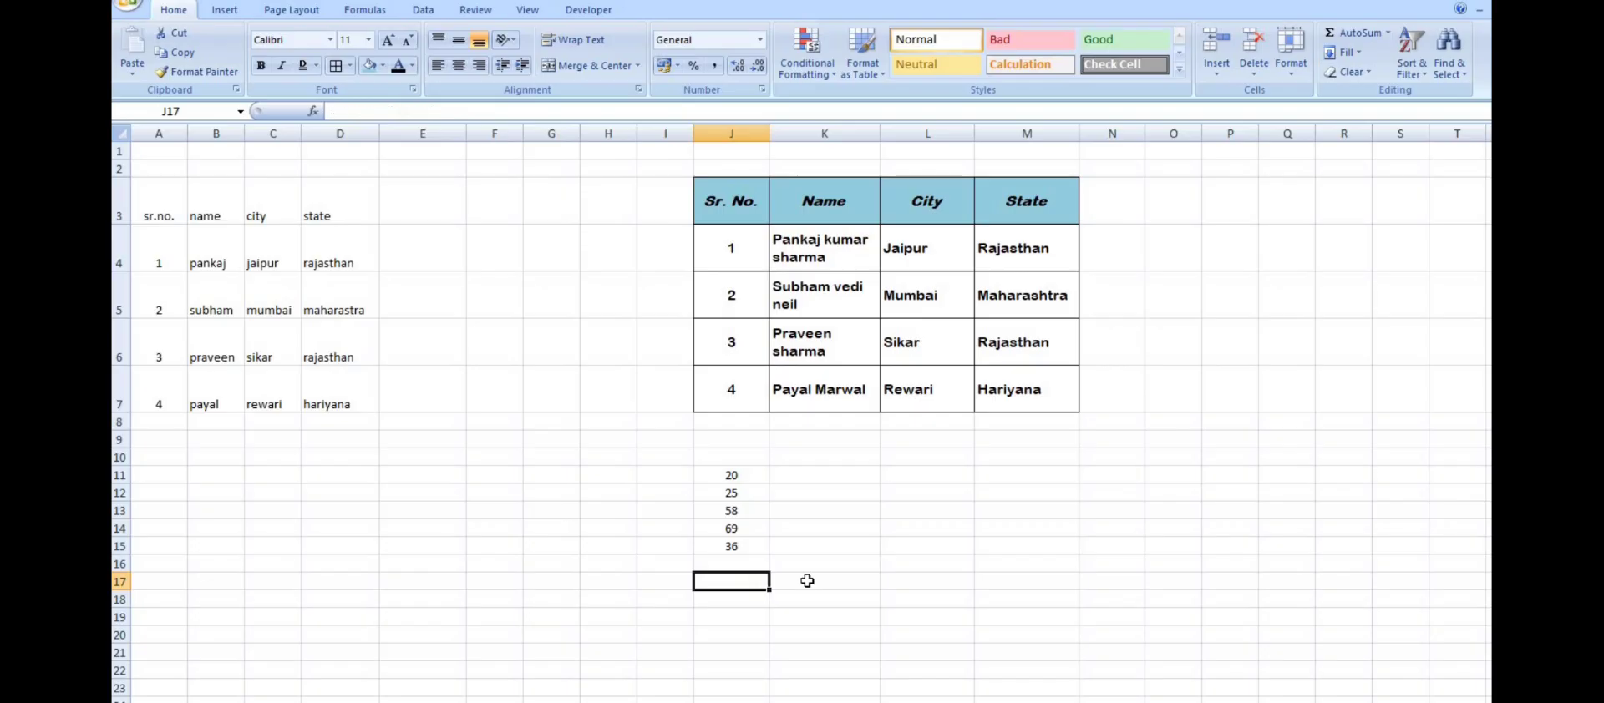
click(1388, 32)
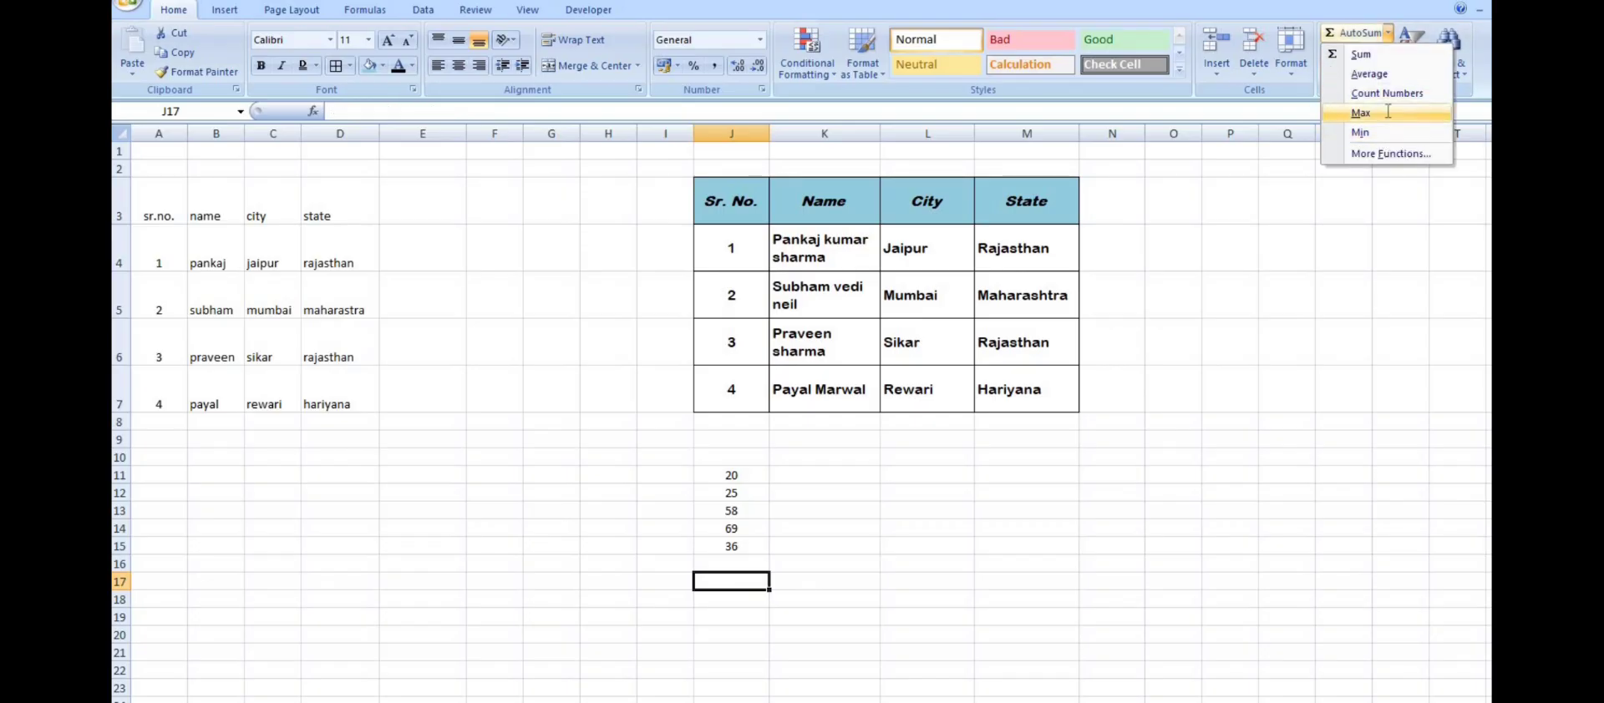
click(1361, 113)
key(Return)
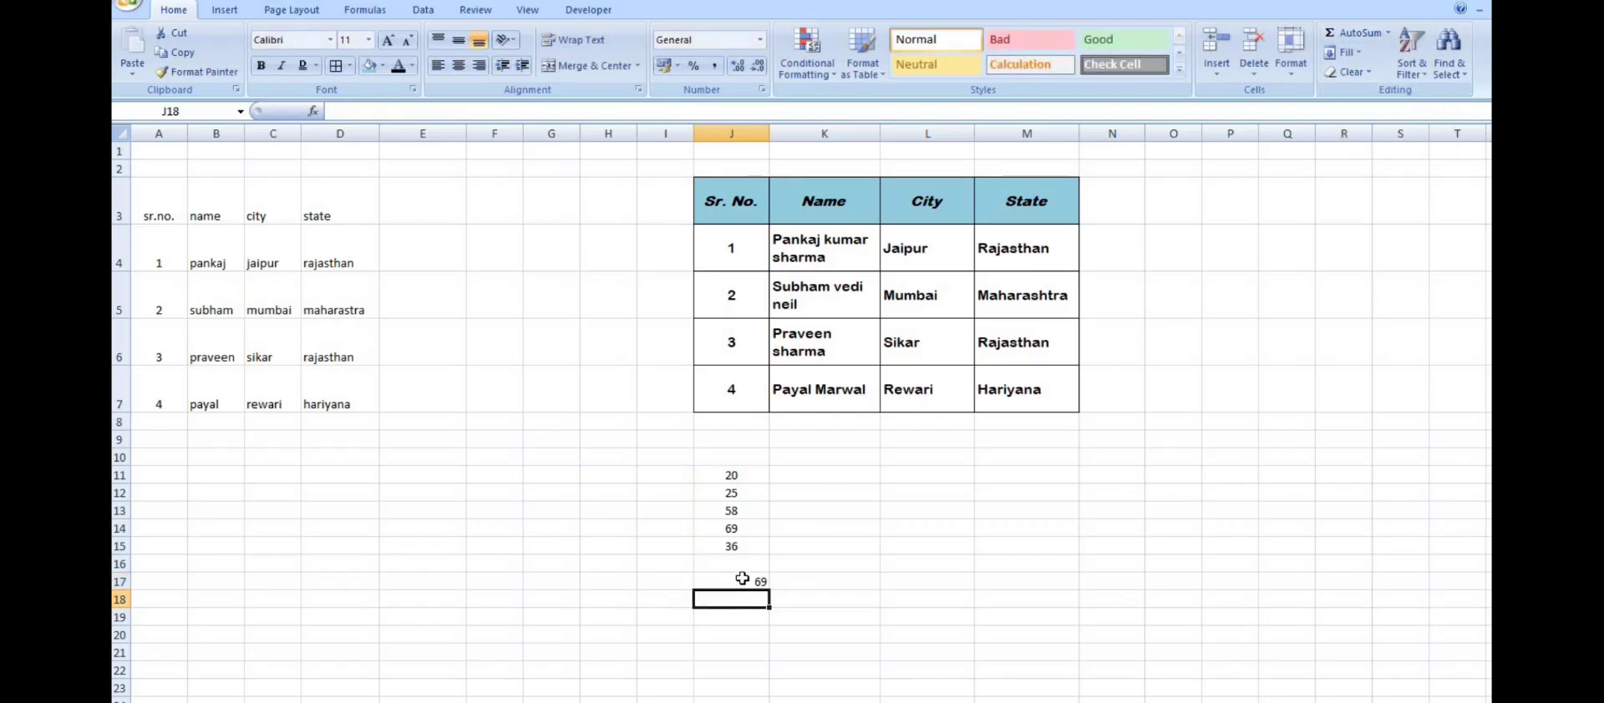
click(741, 580)
key(Delete)
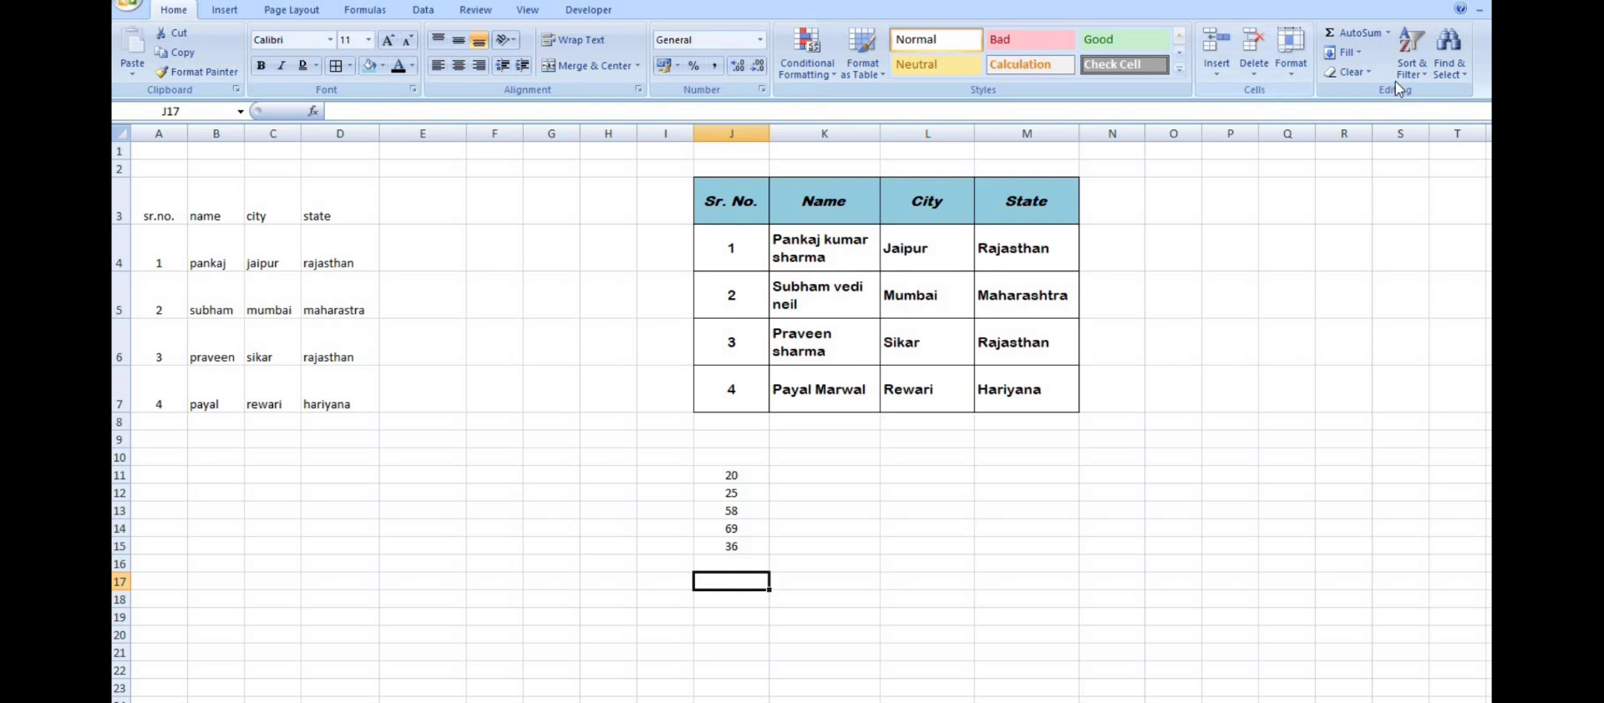
click(1347, 52)
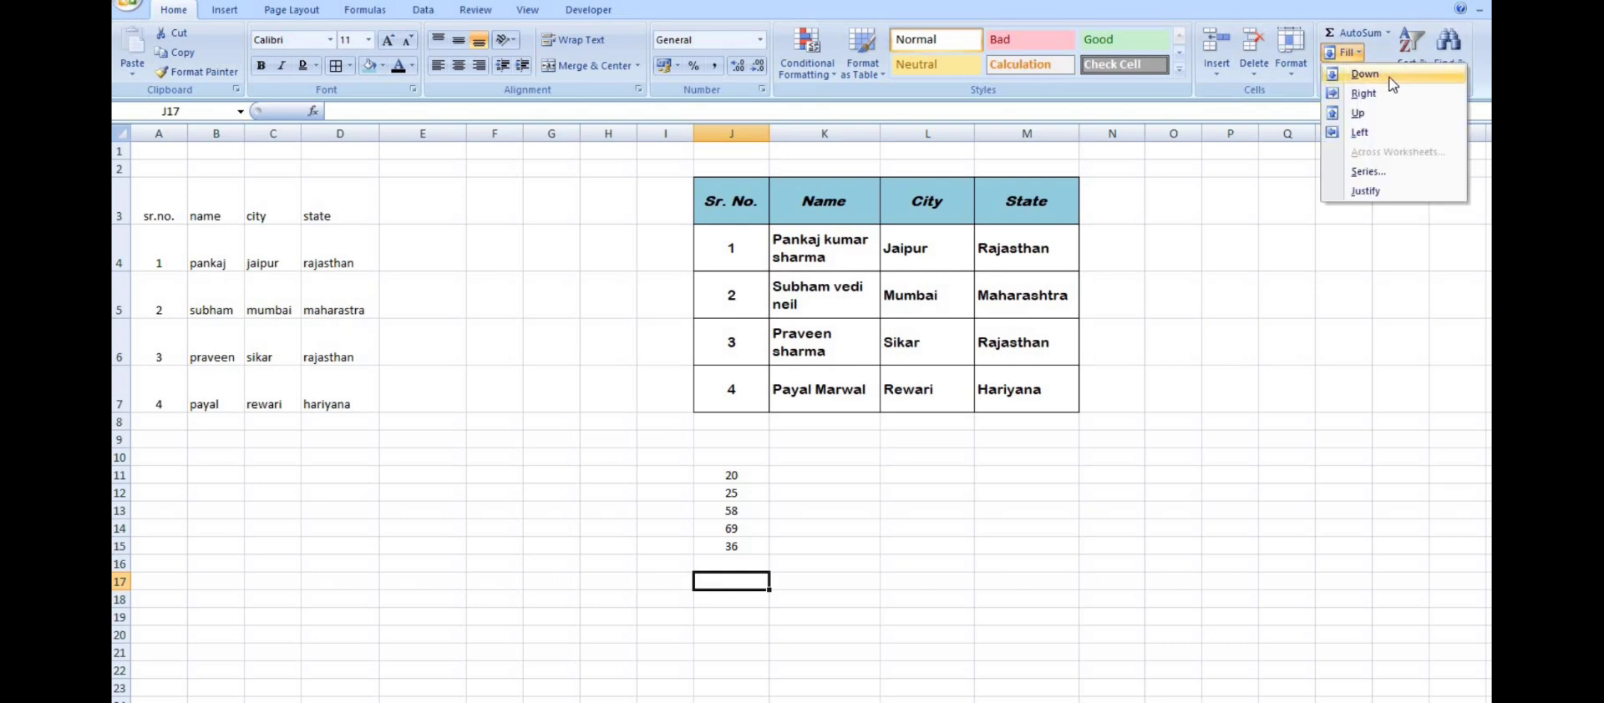
click(1392, 82)
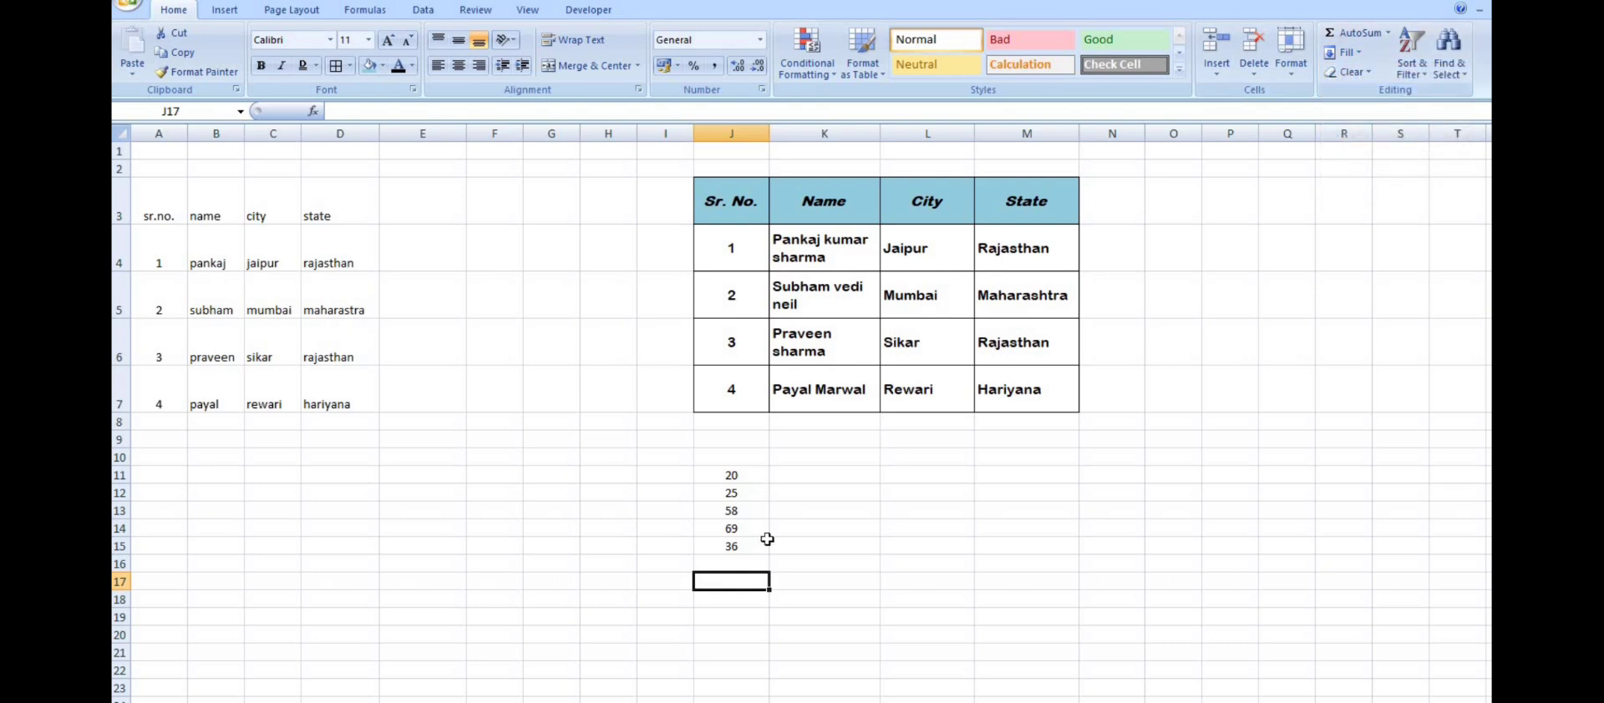
drag(761, 478, 766, 544)
click(1360, 53)
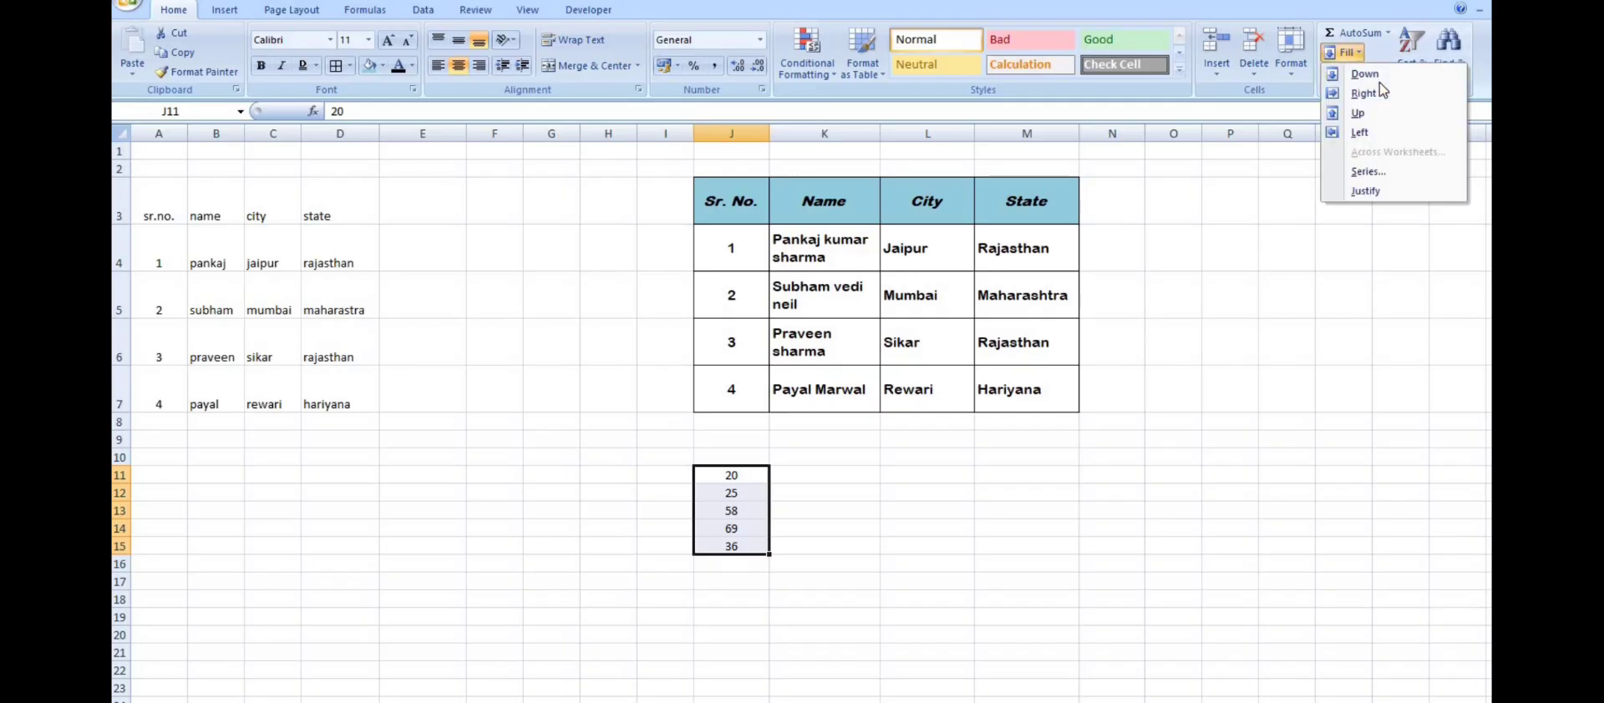
click(1379, 82)
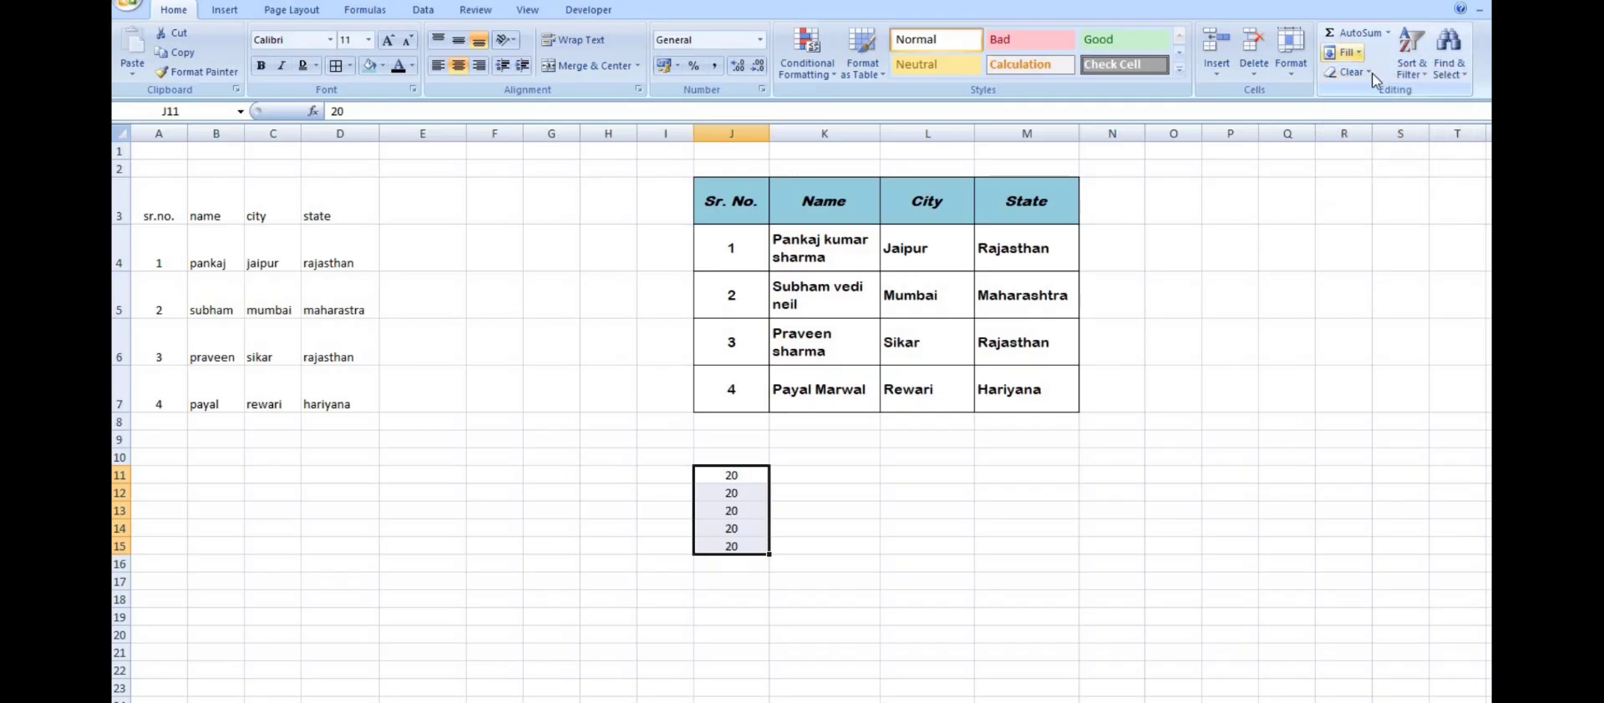
click(1359, 54)
click(1376, 93)
click(1349, 52)
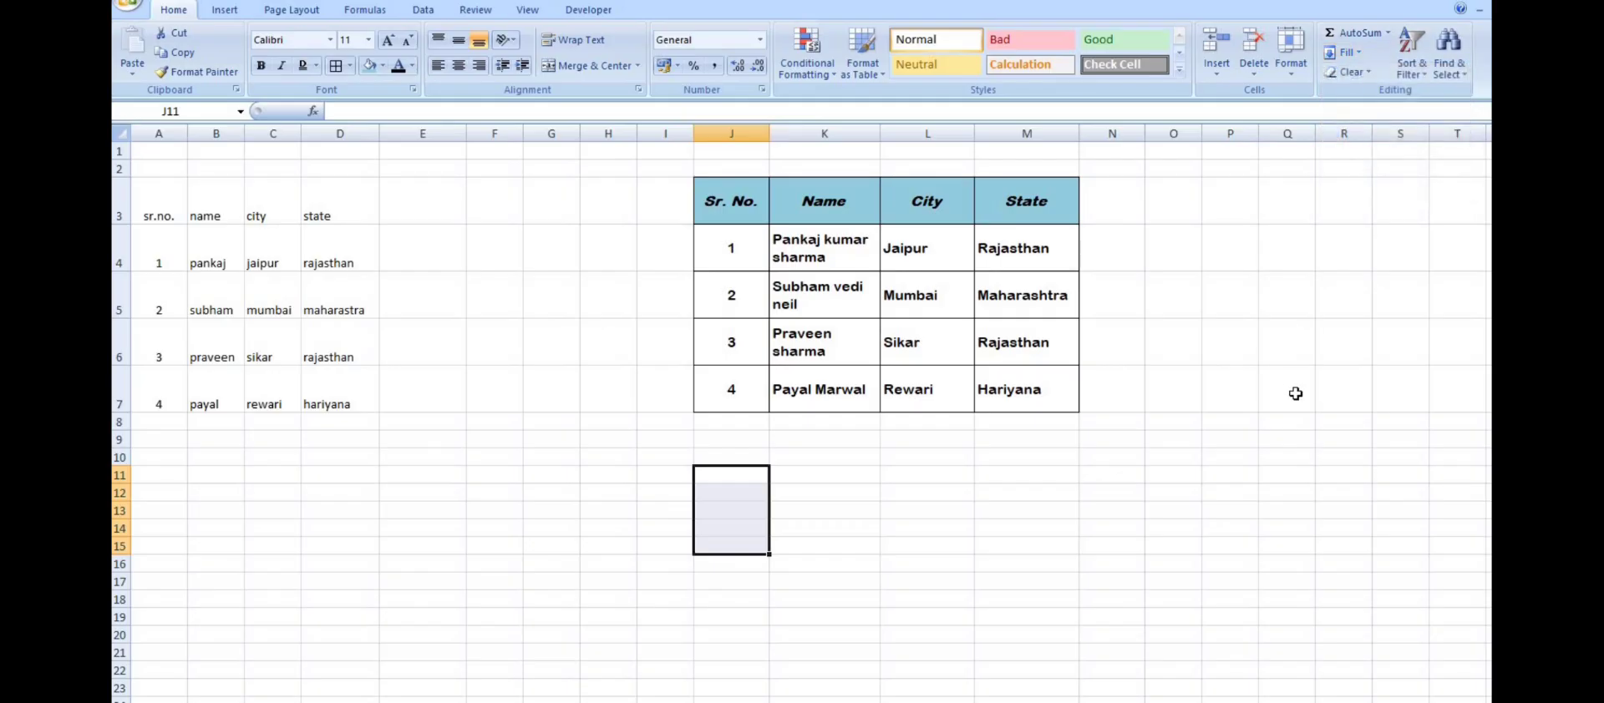
text(20)
key(ctrl+Return)
key(ctrl+z)
key(ctrl+z)
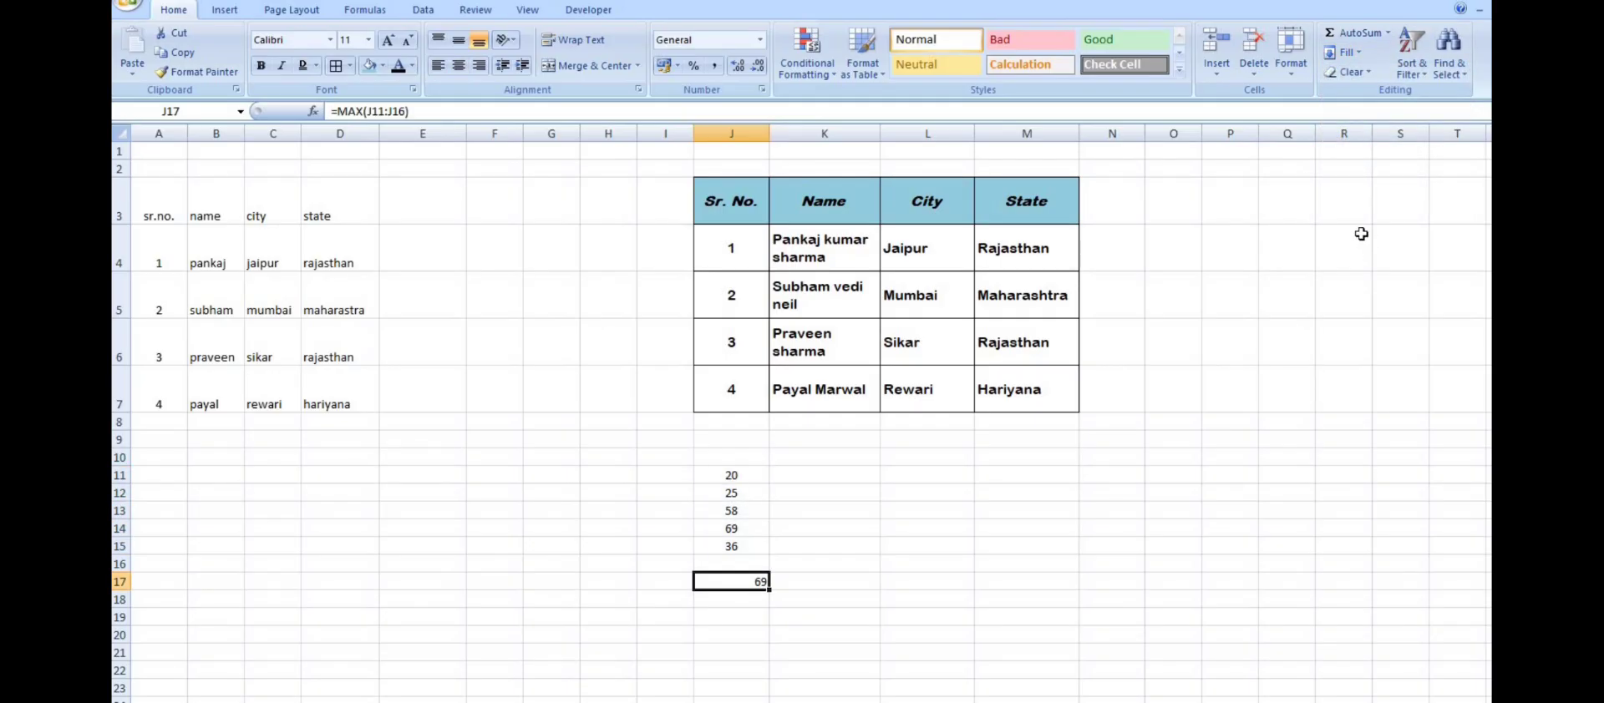
Clear the practice numbers in J11:J16
click(735, 196)
drag(735, 198, 1065, 394)
drag(741, 478, 741, 568)
key(Delete)
Sort J3:M7 smallest to largest, then largest to smallest, then back ascending by Sr. No
drag(731, 200, 1065, 394)
click(1420, 59)
click(1425, 93)
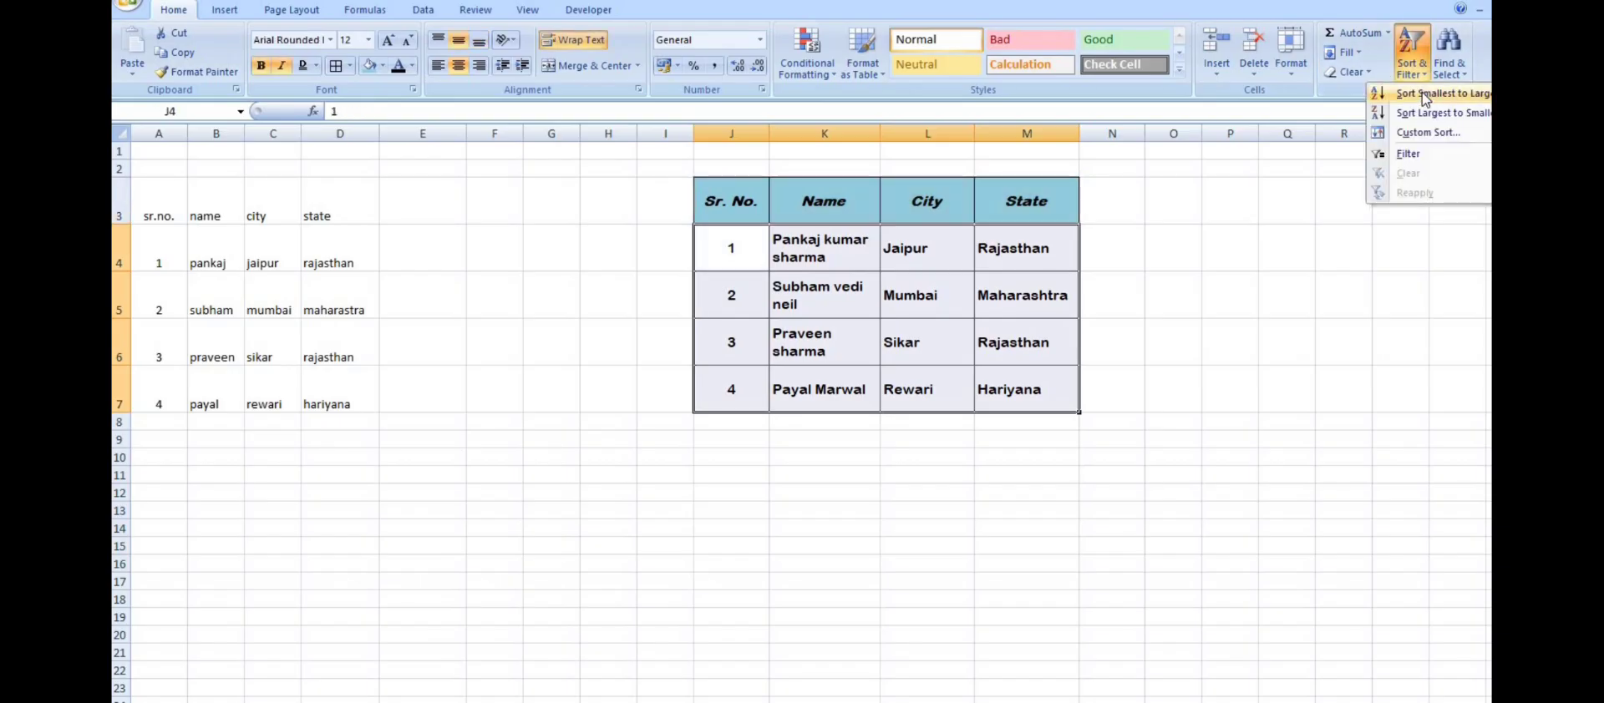
click(1411, 59)
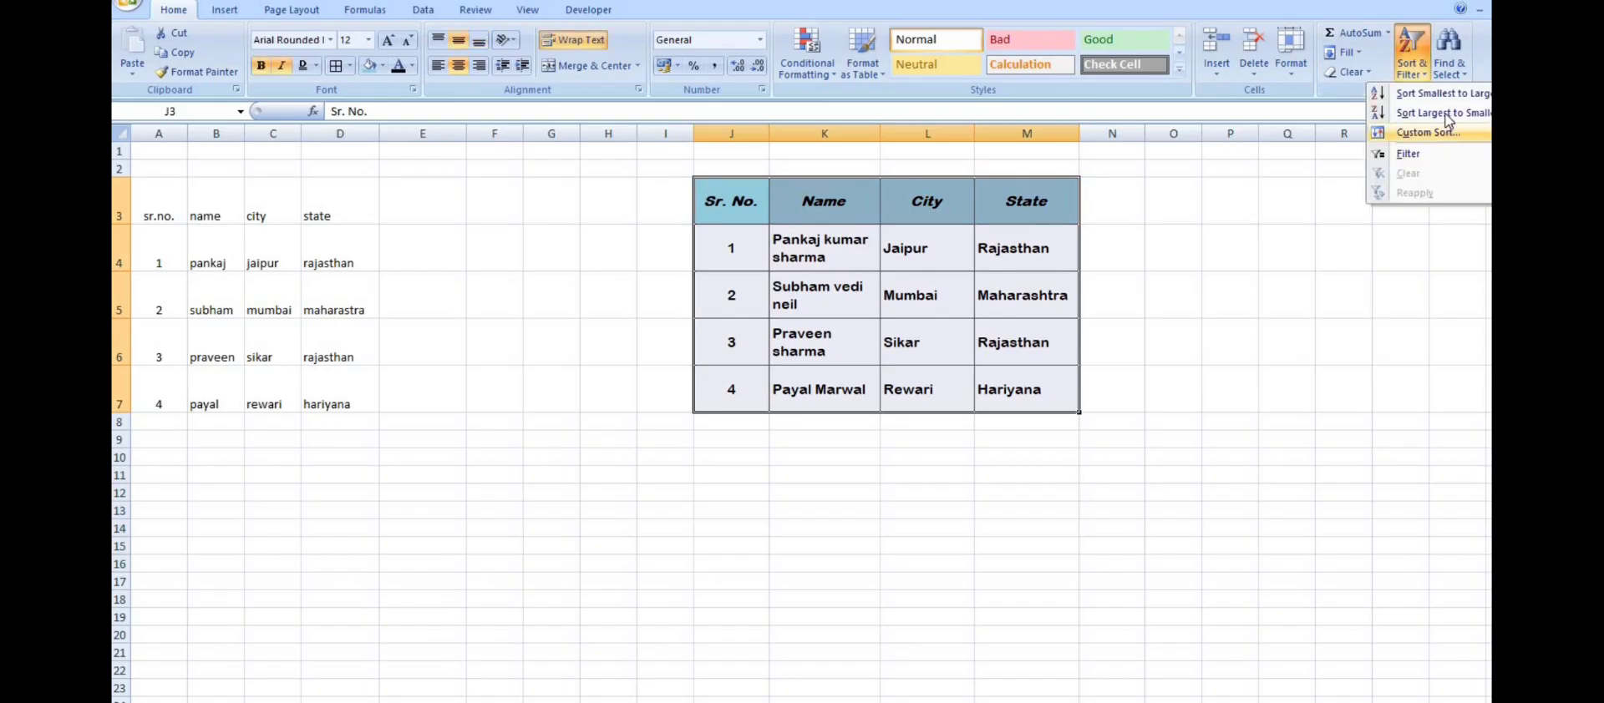
click(1446, 115)
click(1412, 59)
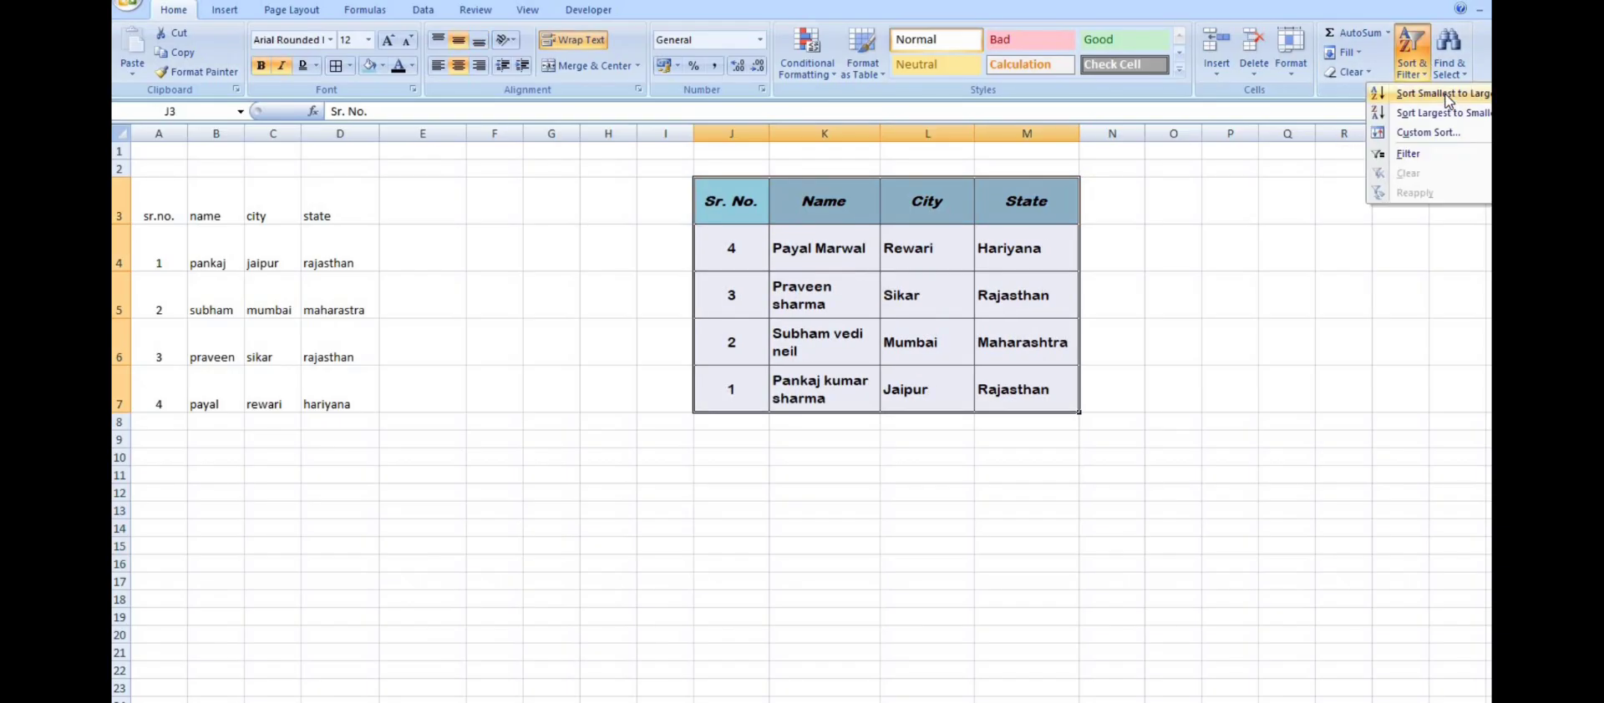
click(1425, 94)
Compare the plain table A3:D7 with the formatted table J3:M7, ending with J3:M7 selected
click(1294, 281)
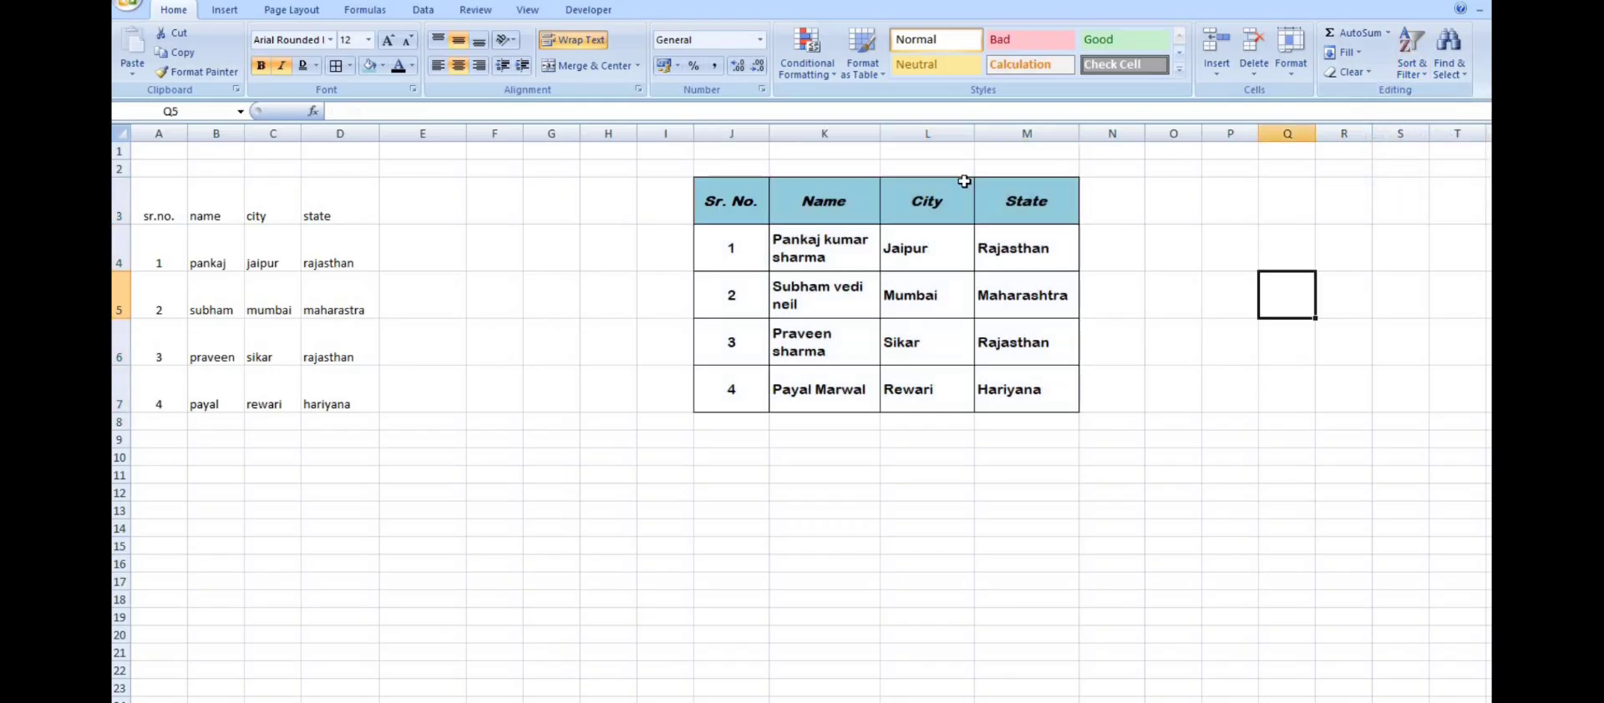
drag(750, 193, 1063, 399)
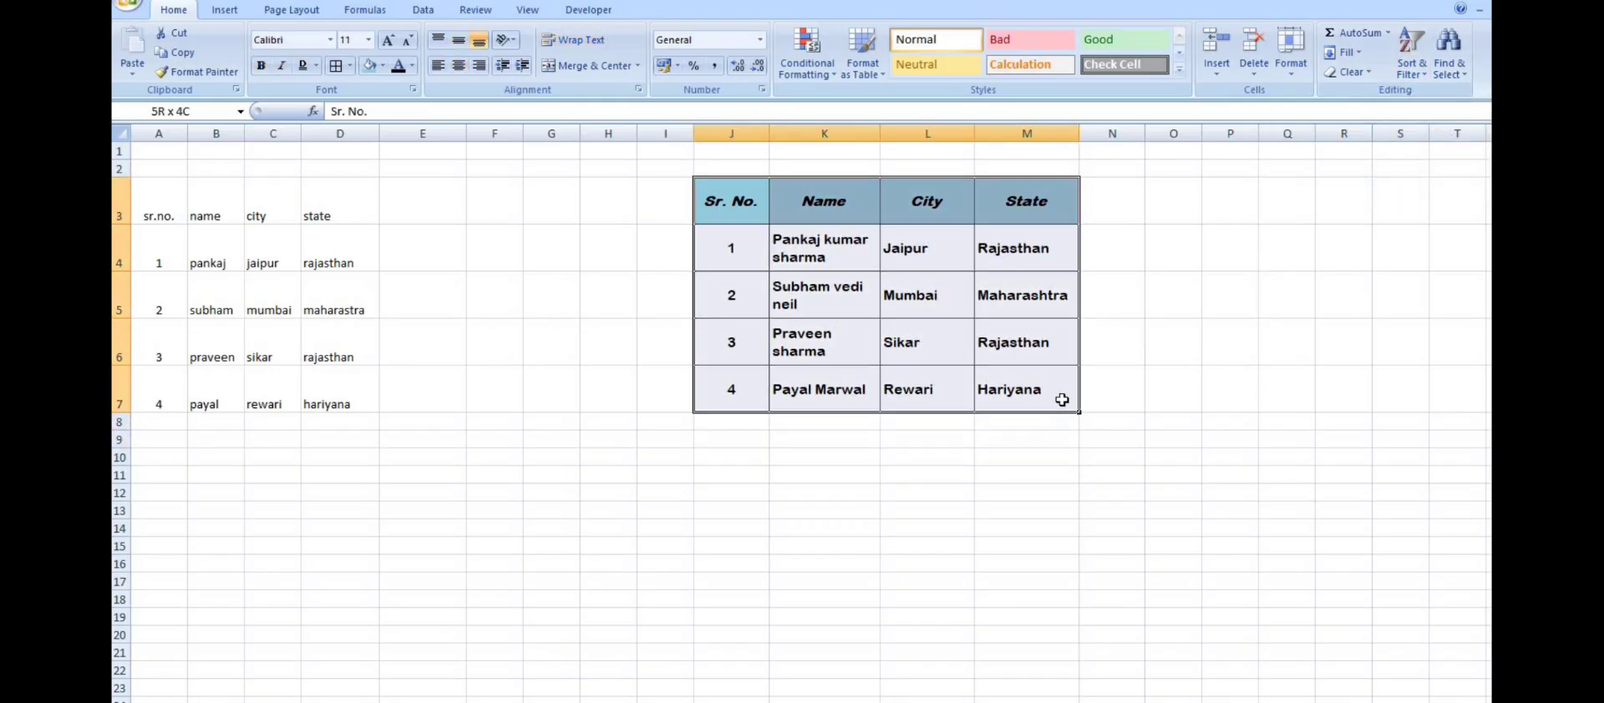
click(1126, 493)
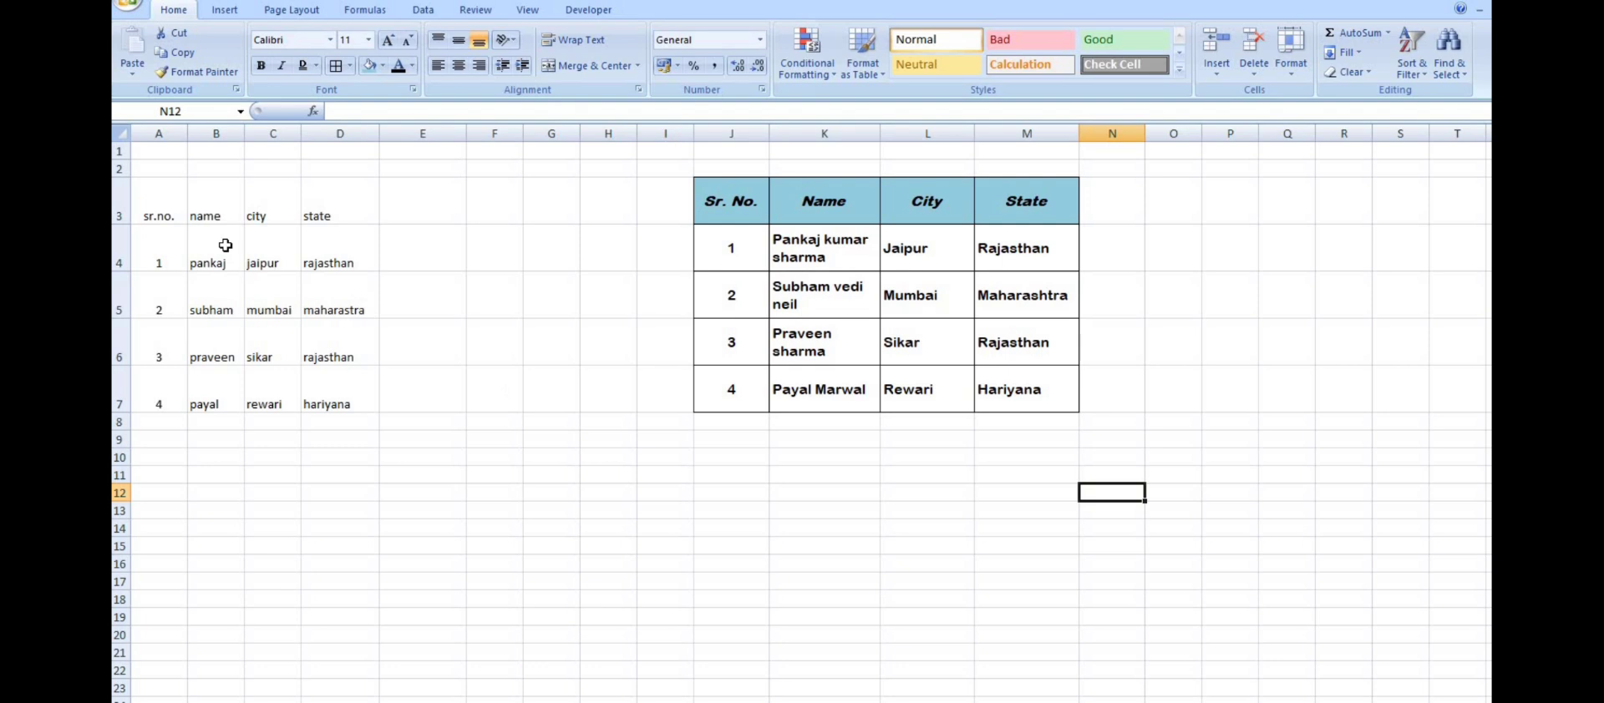
drag(172, 209, 368, 406)
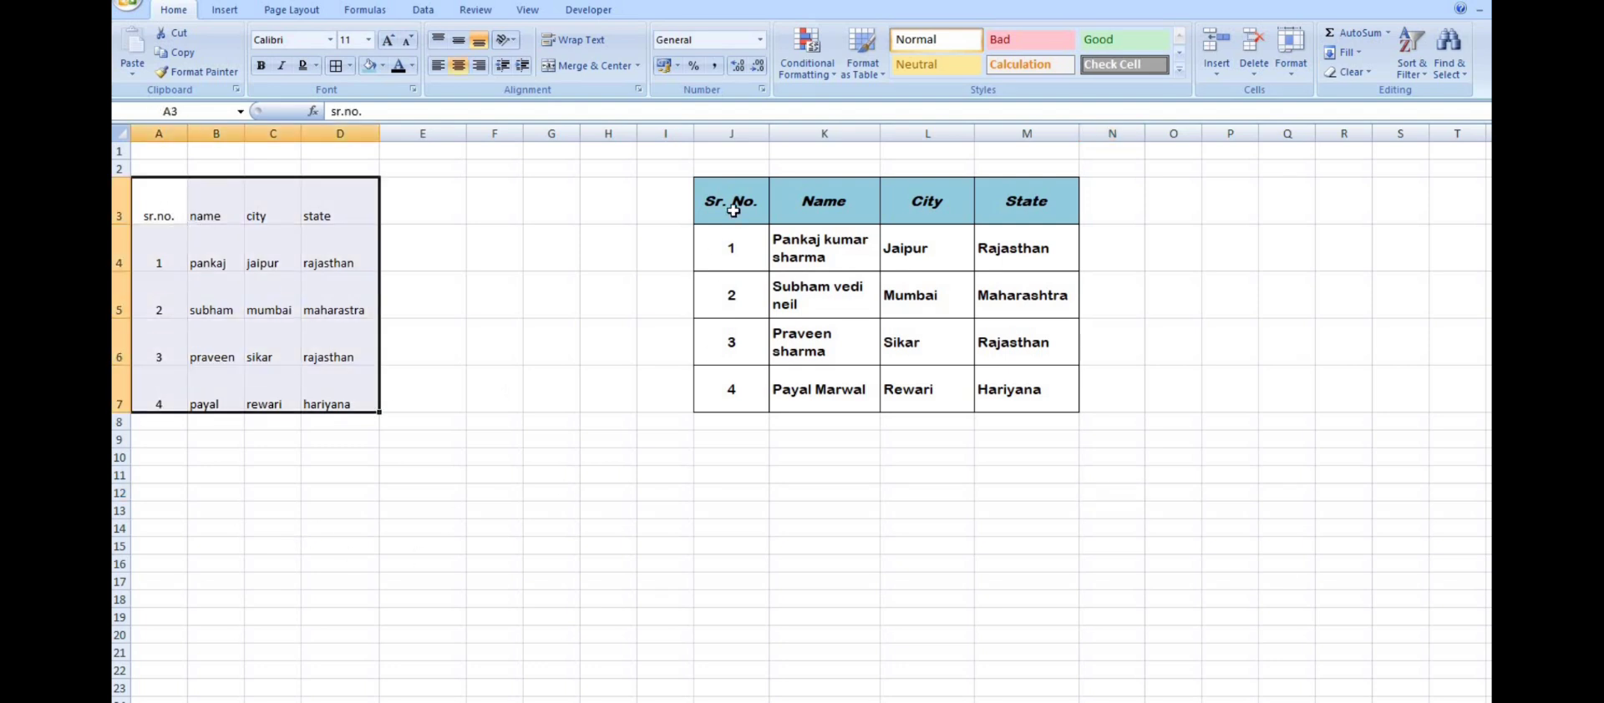
drag(750, 200, 1058, 374)
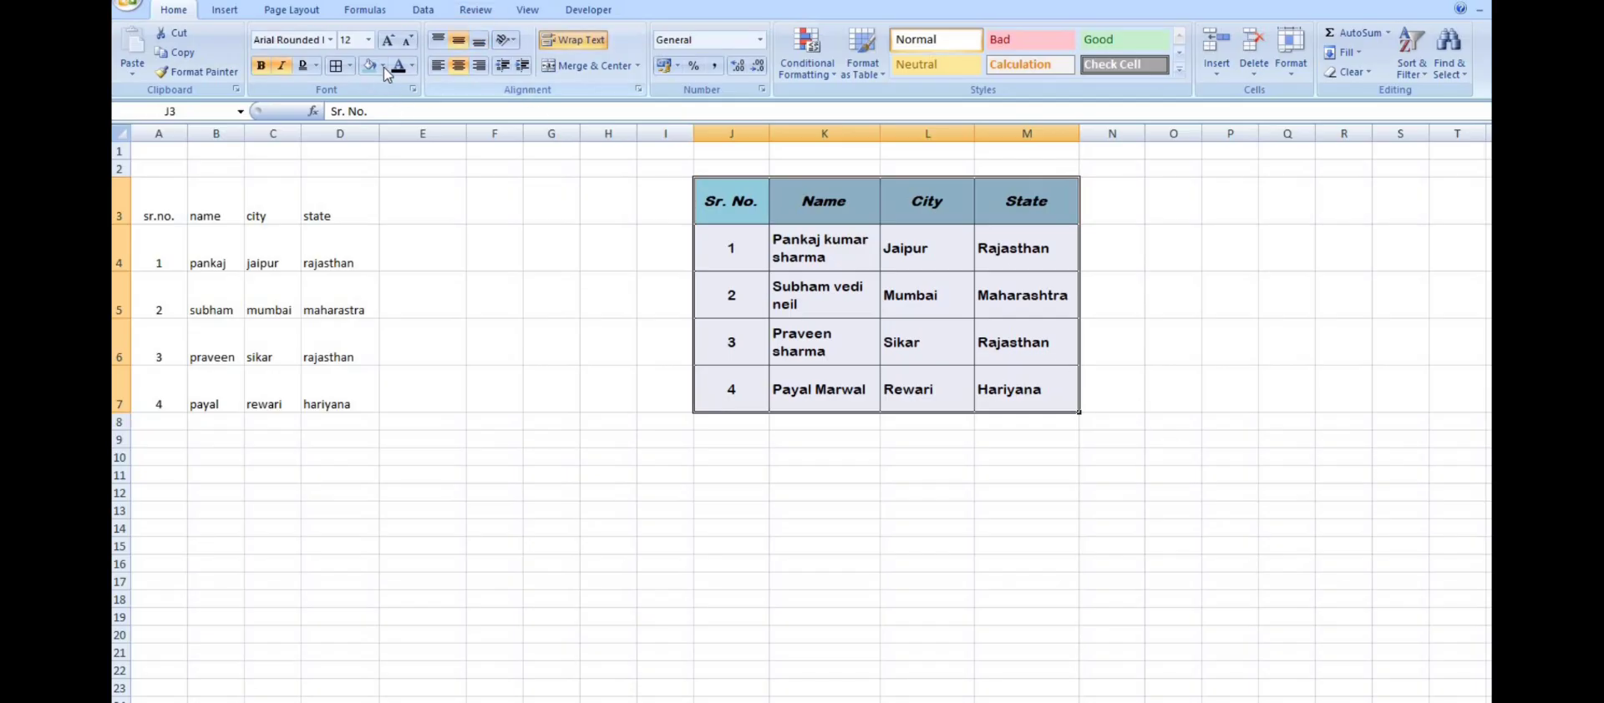
Set the table font to Agency FB at size 16
click(330, 39)
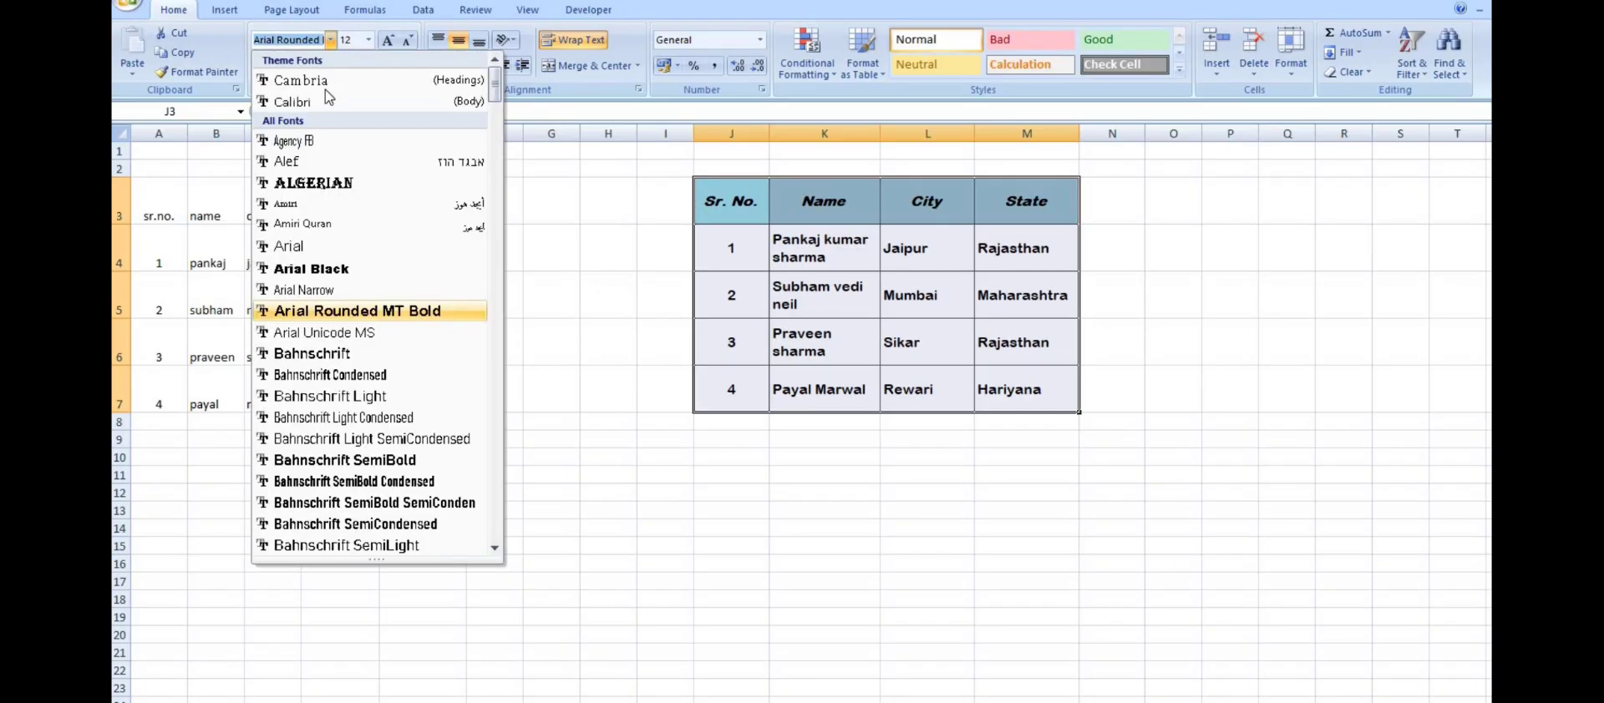
click(342, 141)
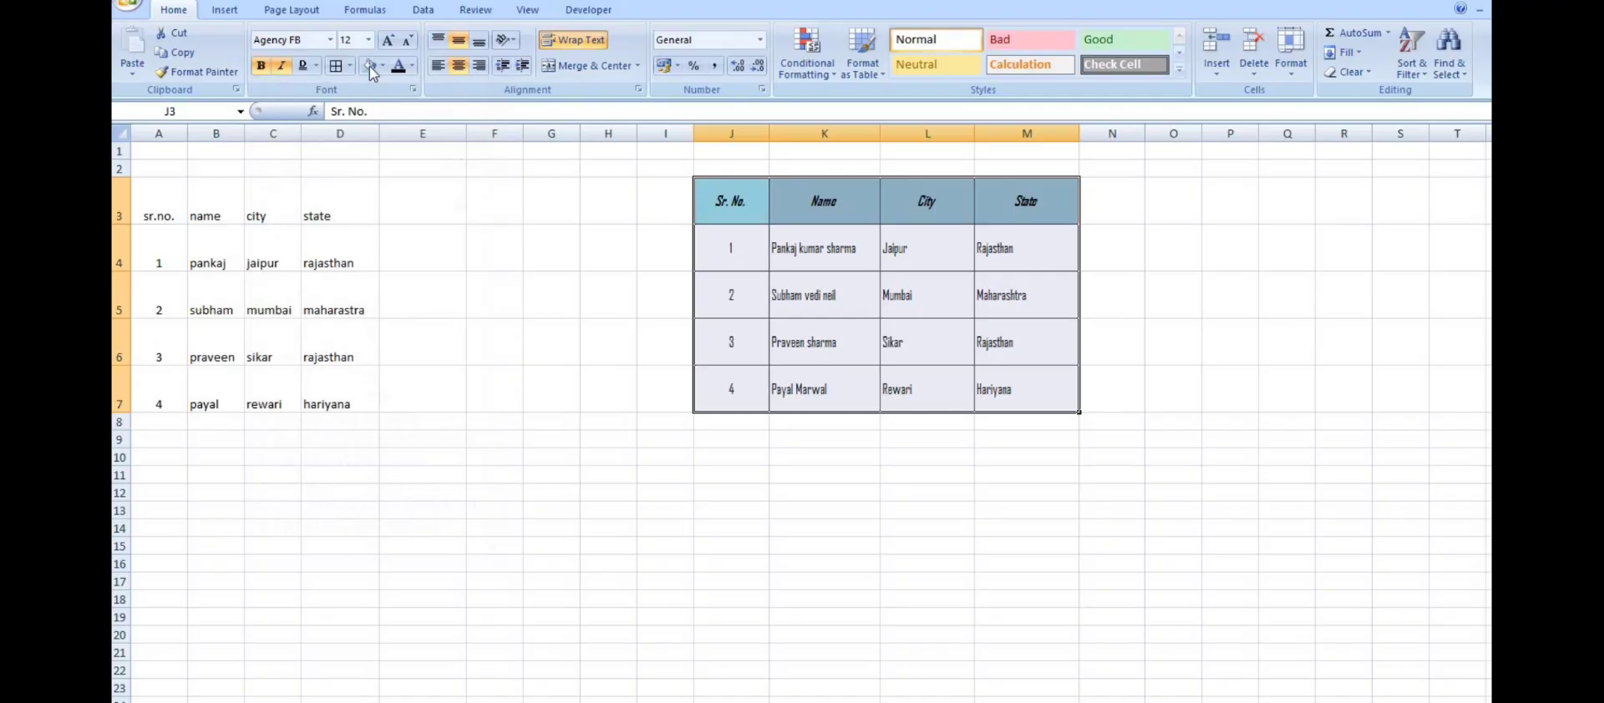
click(367, 39)
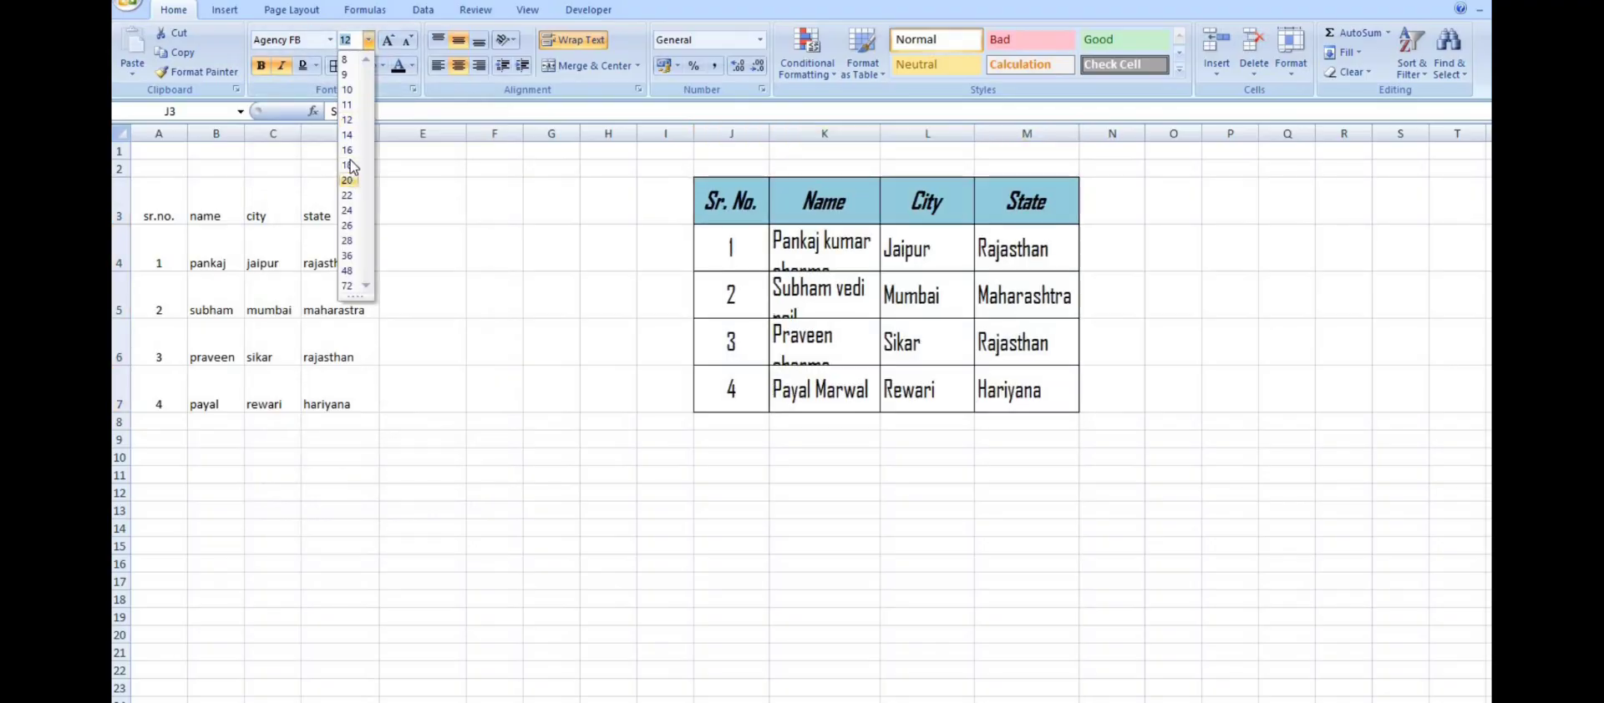
click(1027, 421)
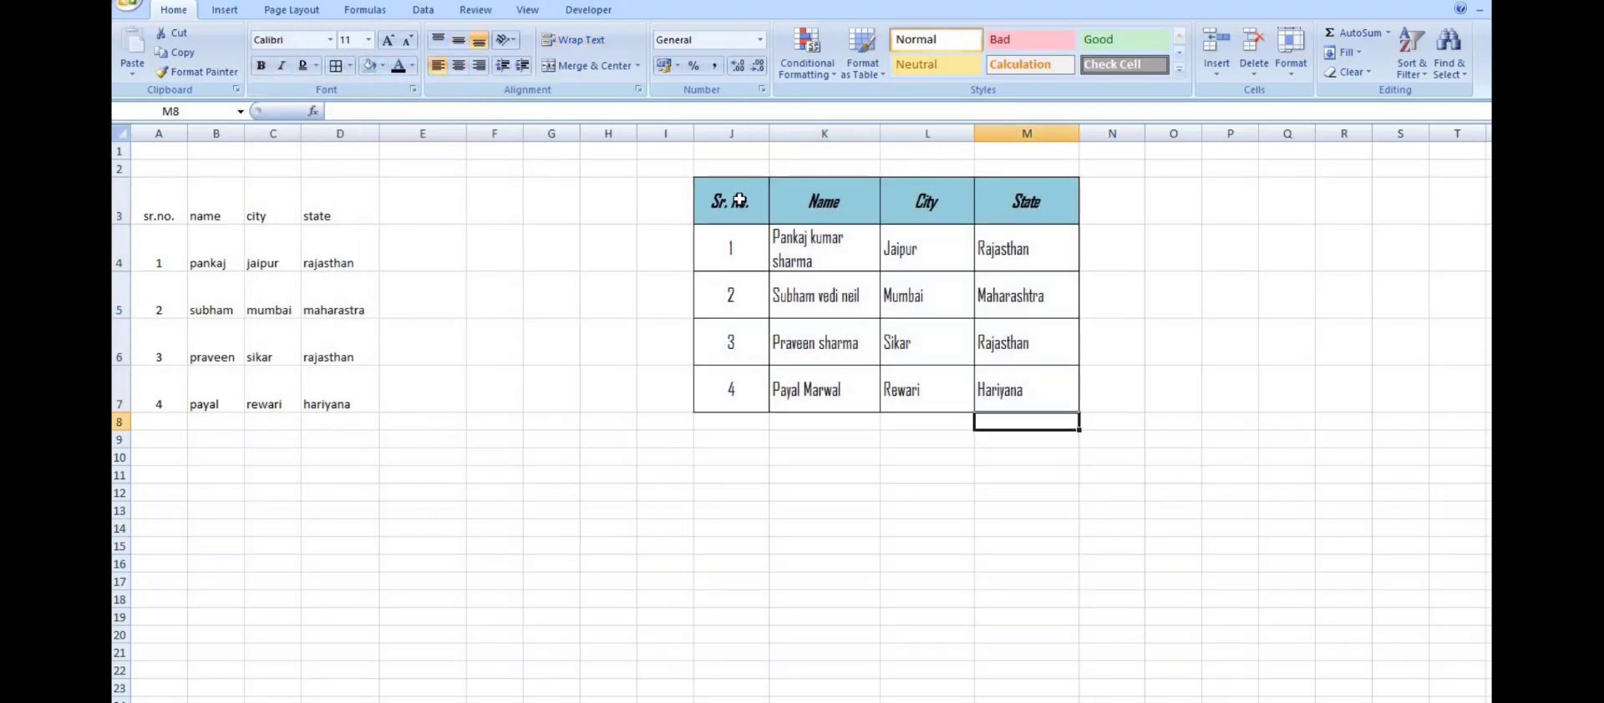
Widen the Name and City columns K and L
drag(739, 199, 917, 203)
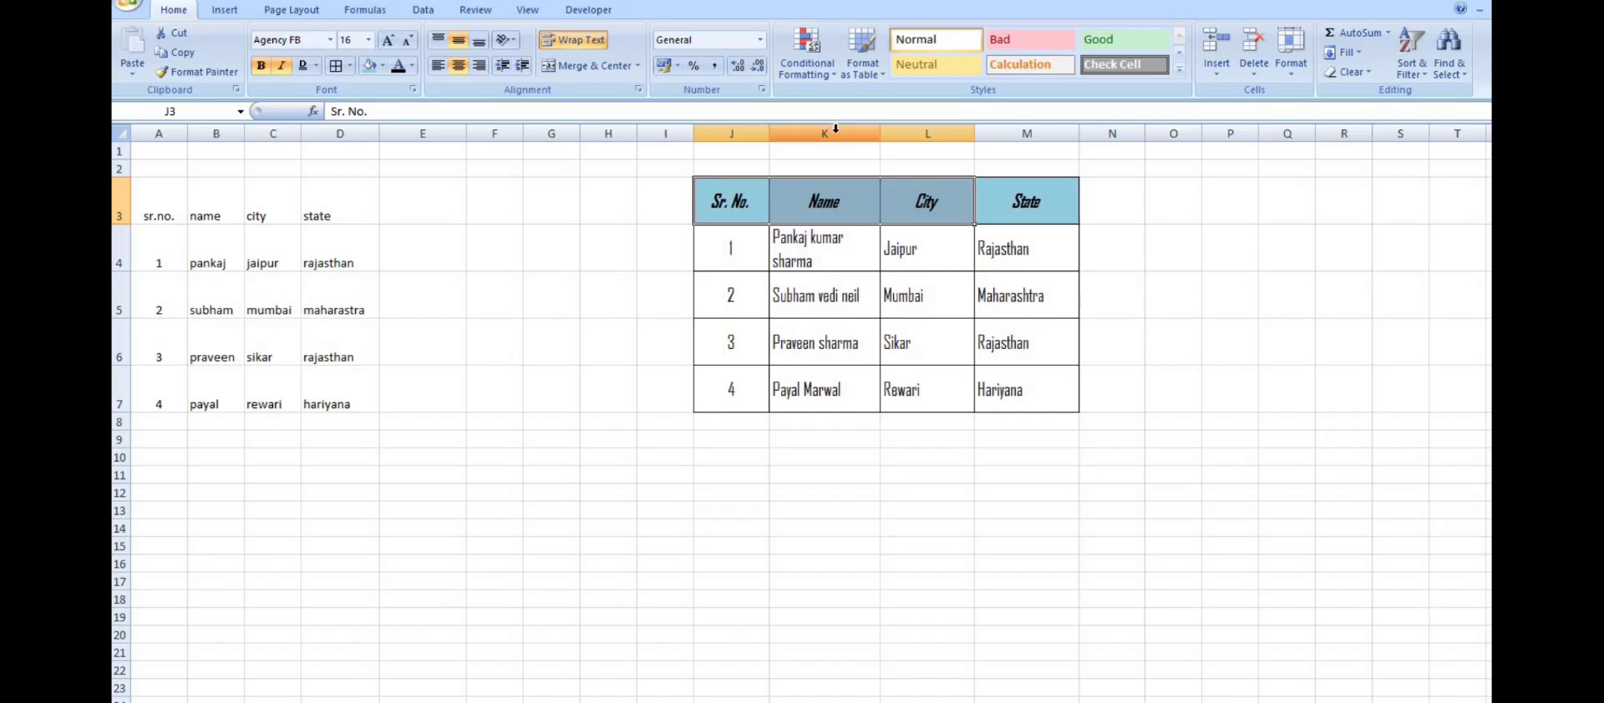
drag(827, 134, 1039, 133)
click(952, 355)
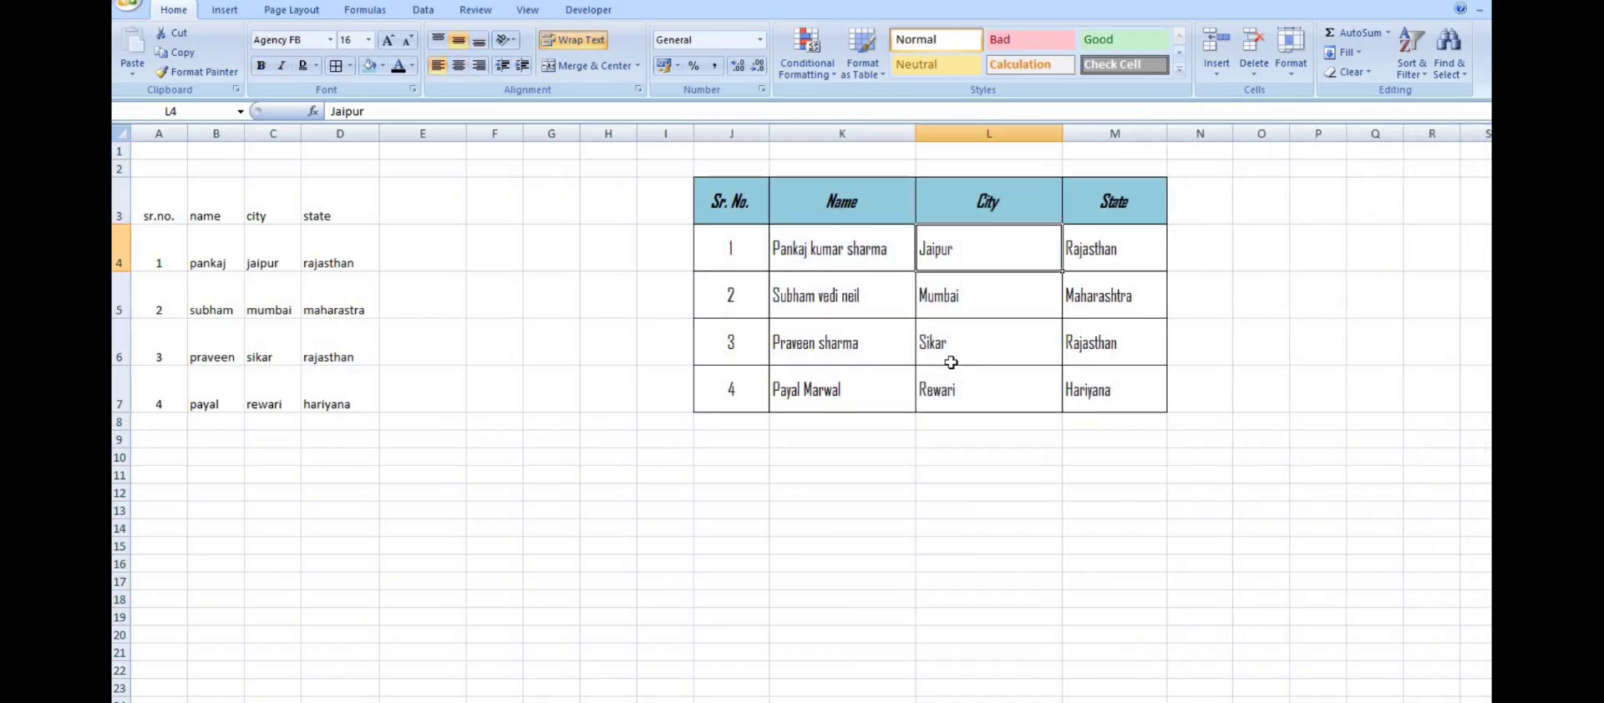
Make the table body J4:M7 bold
drag(731, 248, 1161, 401)
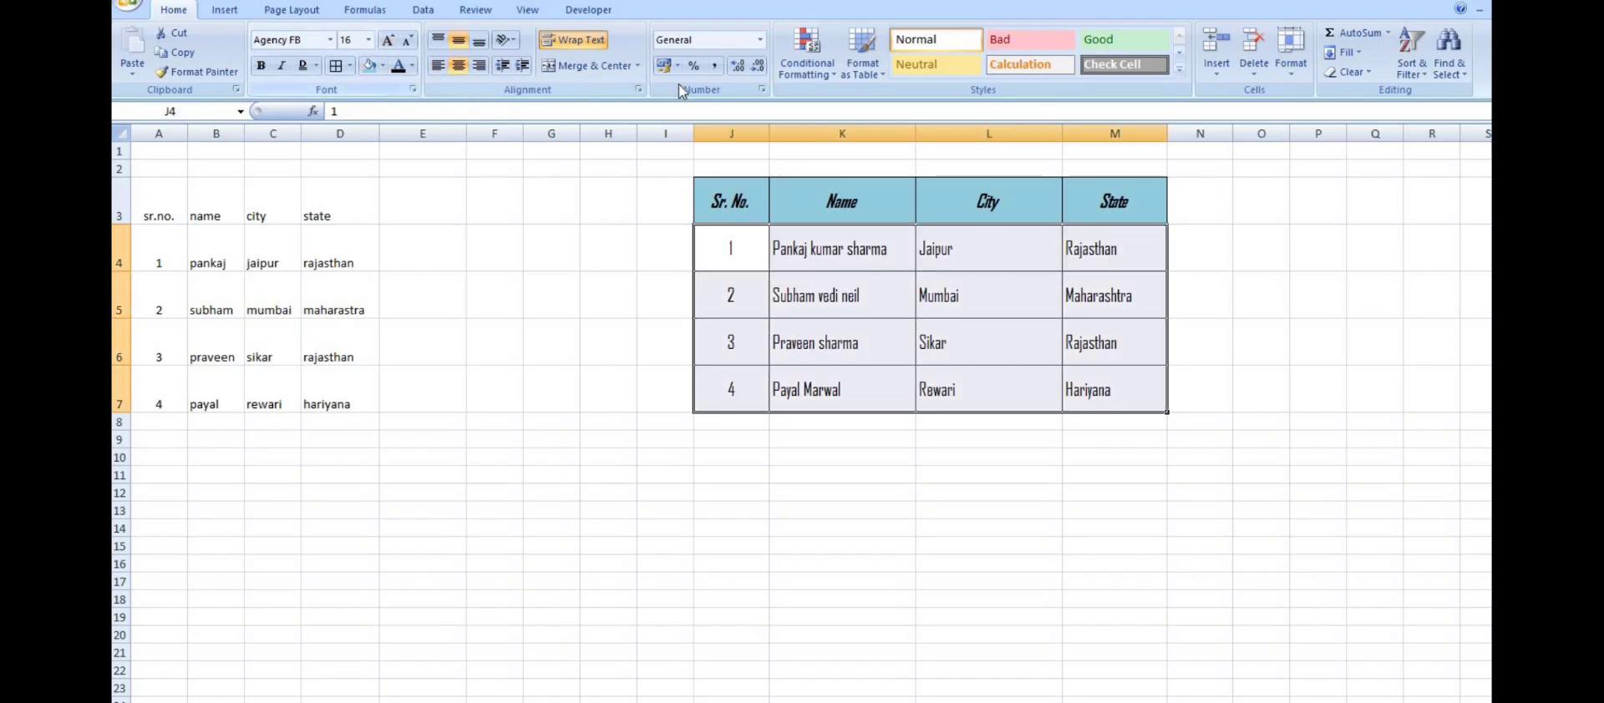
click(261, 65)
click(870, 458)
Review the finished table and select the large closing message cell
drag(733, 200, 1129, 394)
drag(1234, 511, 1228, 541)
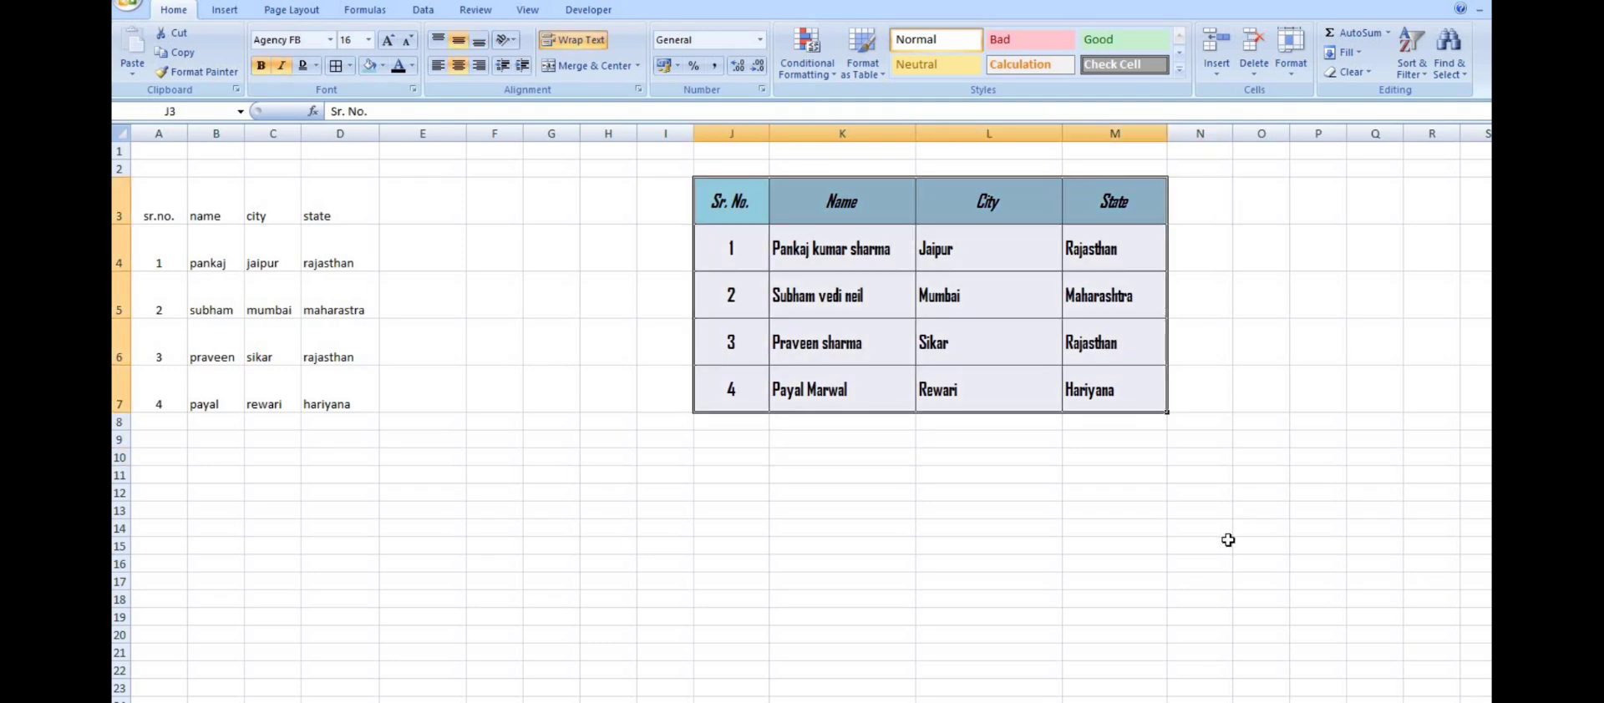
click(1228, 541)
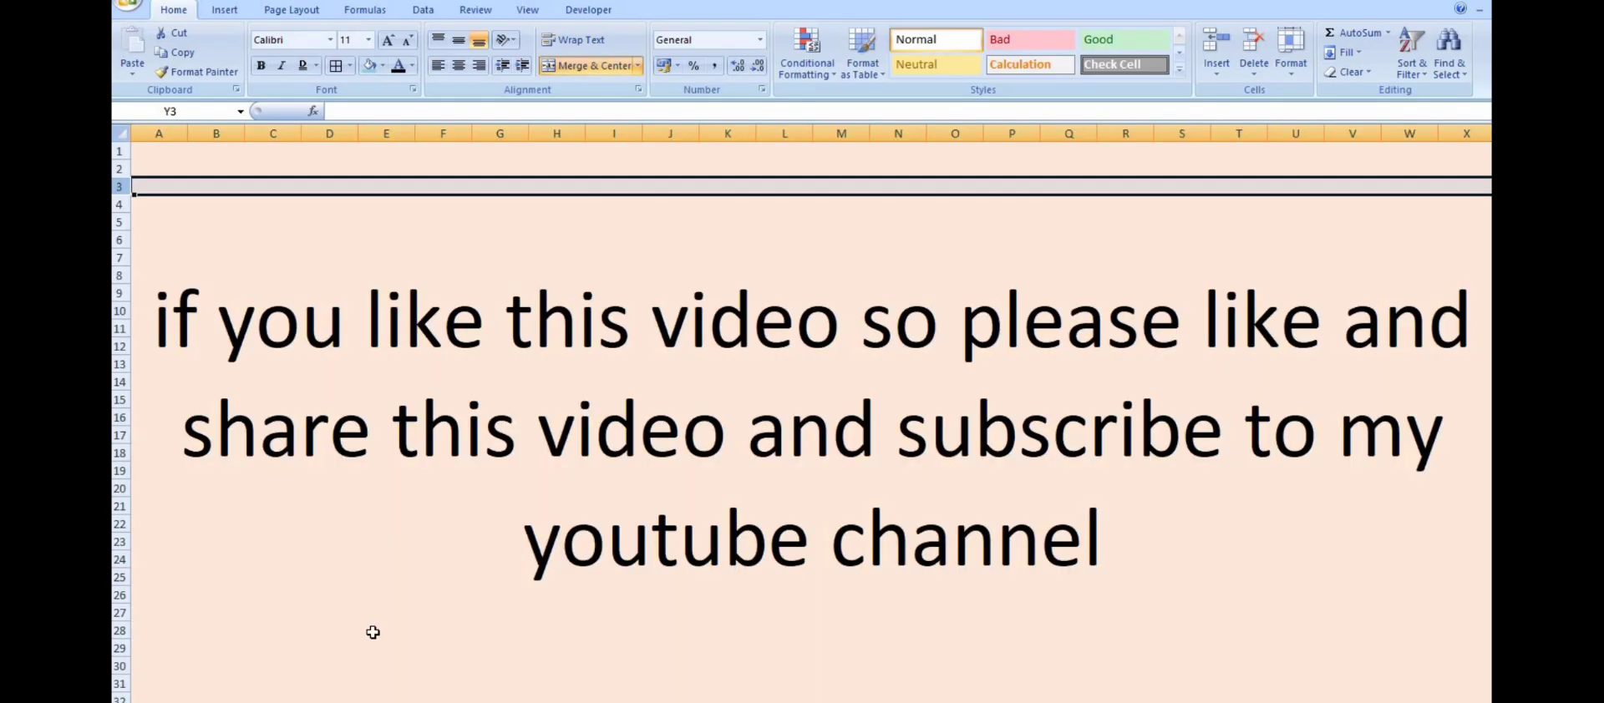
click(414, 568)
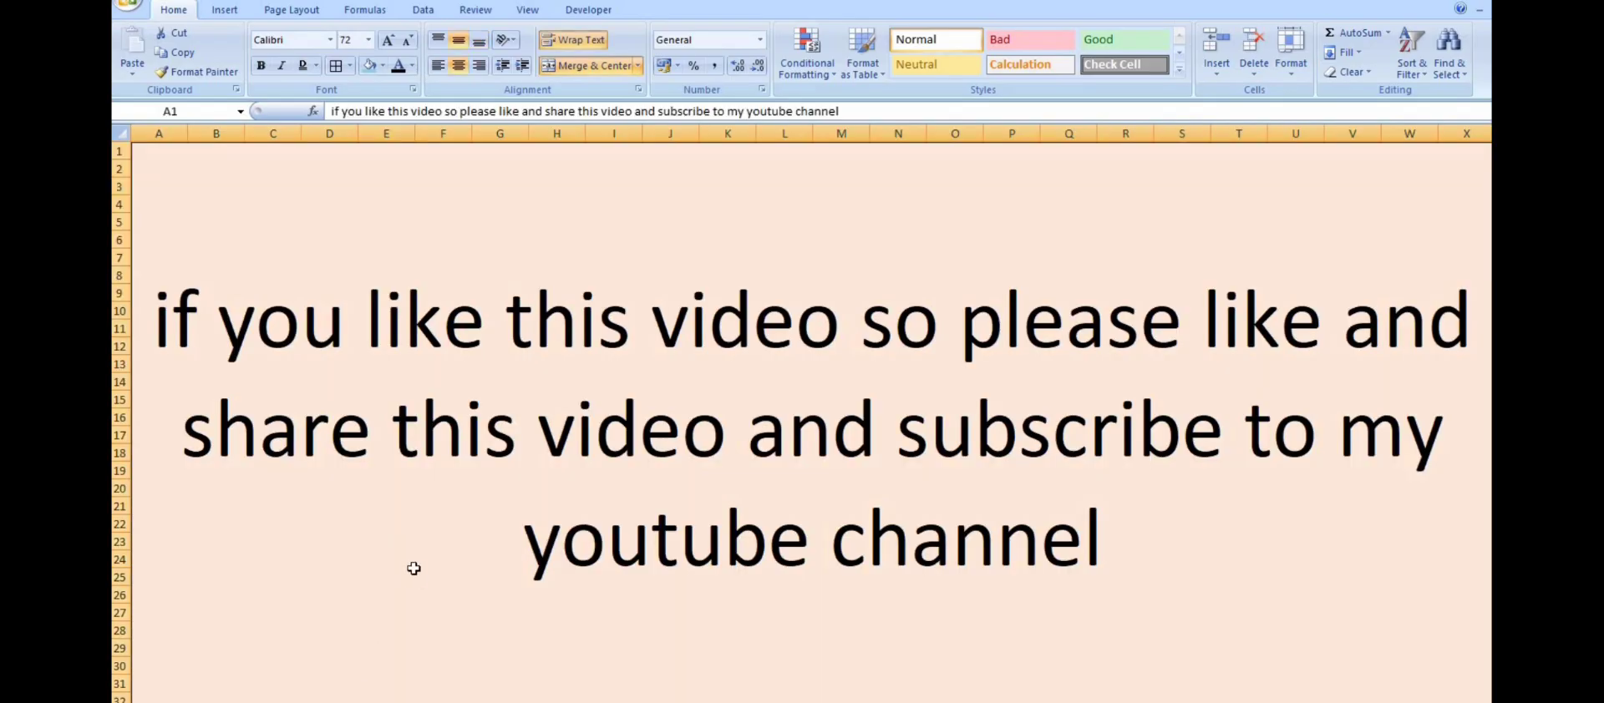